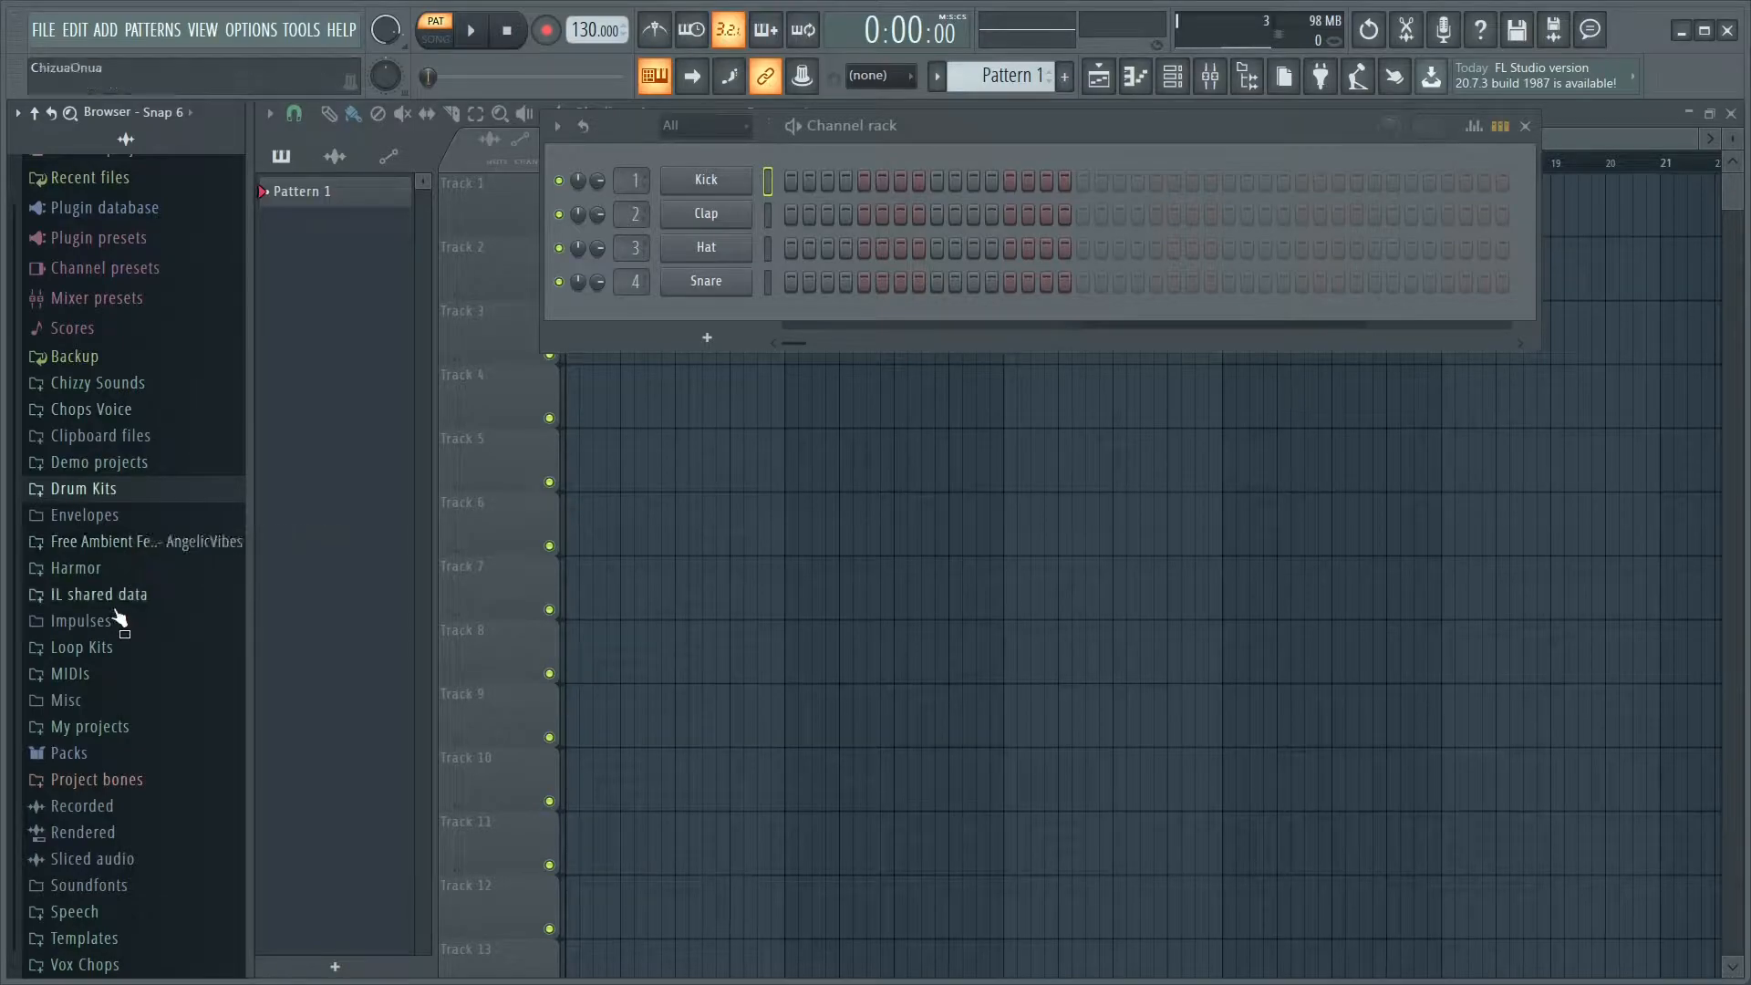
# Open the BullSound Amethyst bundle under Drum Kits in the browser and look through the Amethyst Drum Kit's subfolders
pyautogui.click(170, 493)
pyautogui.click(146, 831)
pyautogui.scroll(-5, 182, 802)
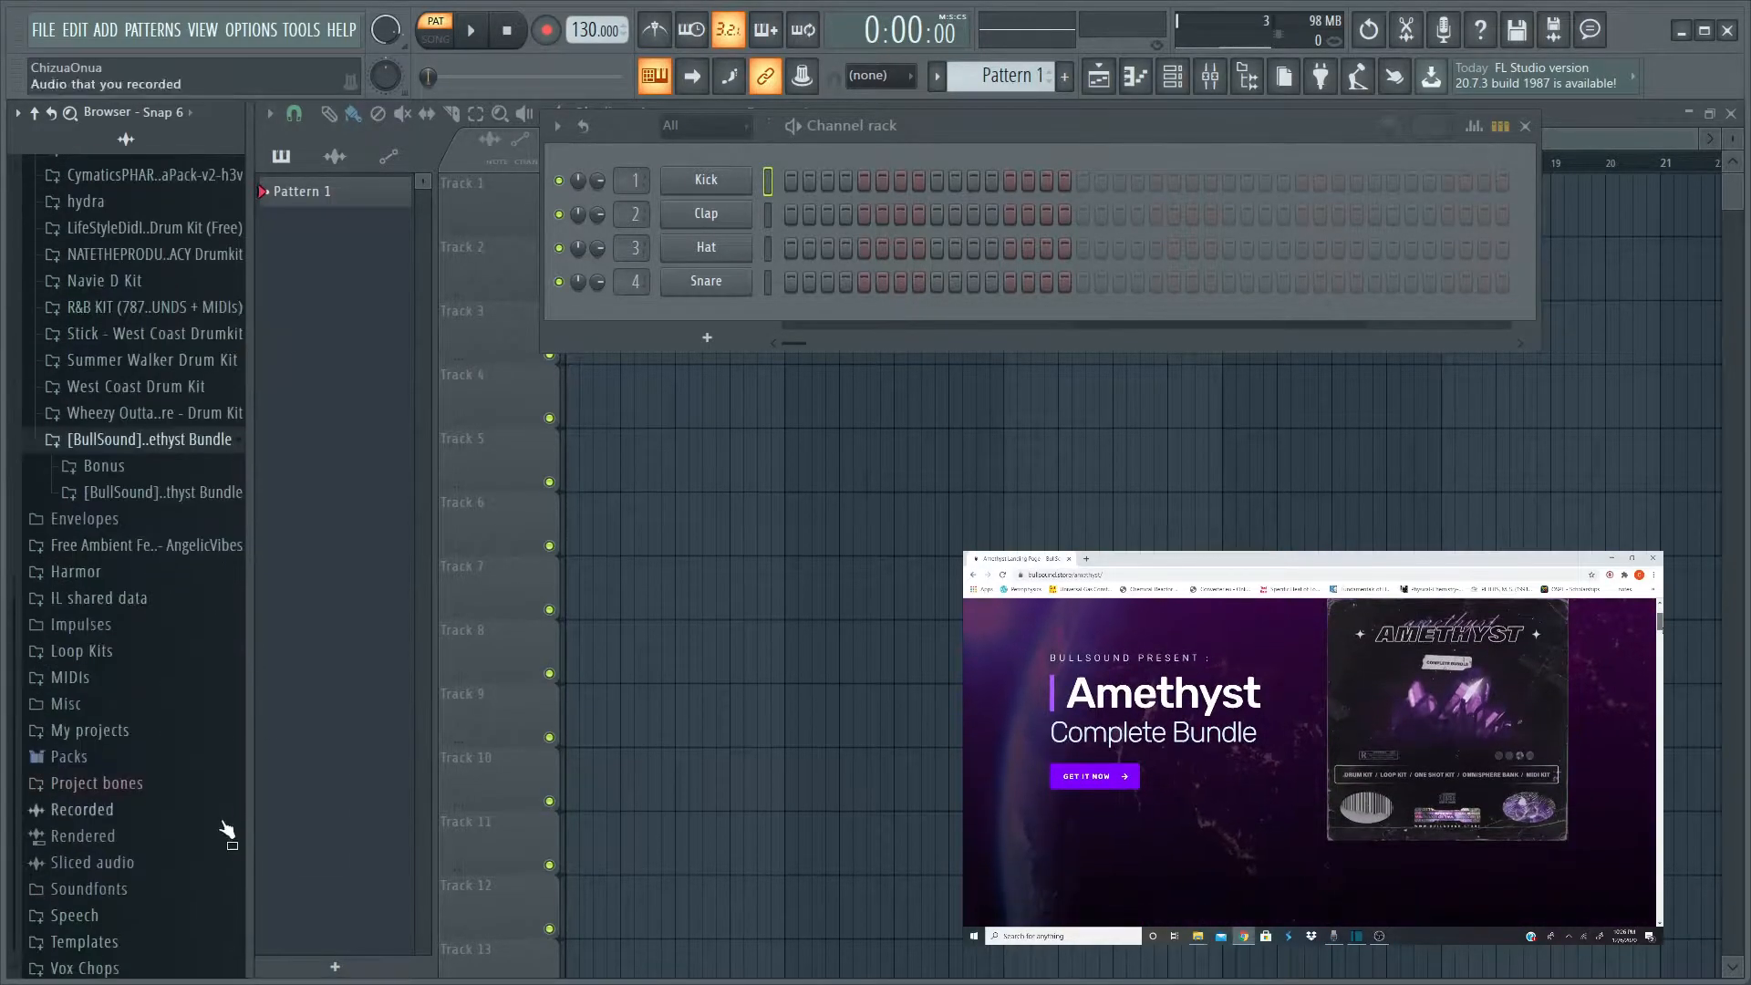
pyautogui.click(160, 490)
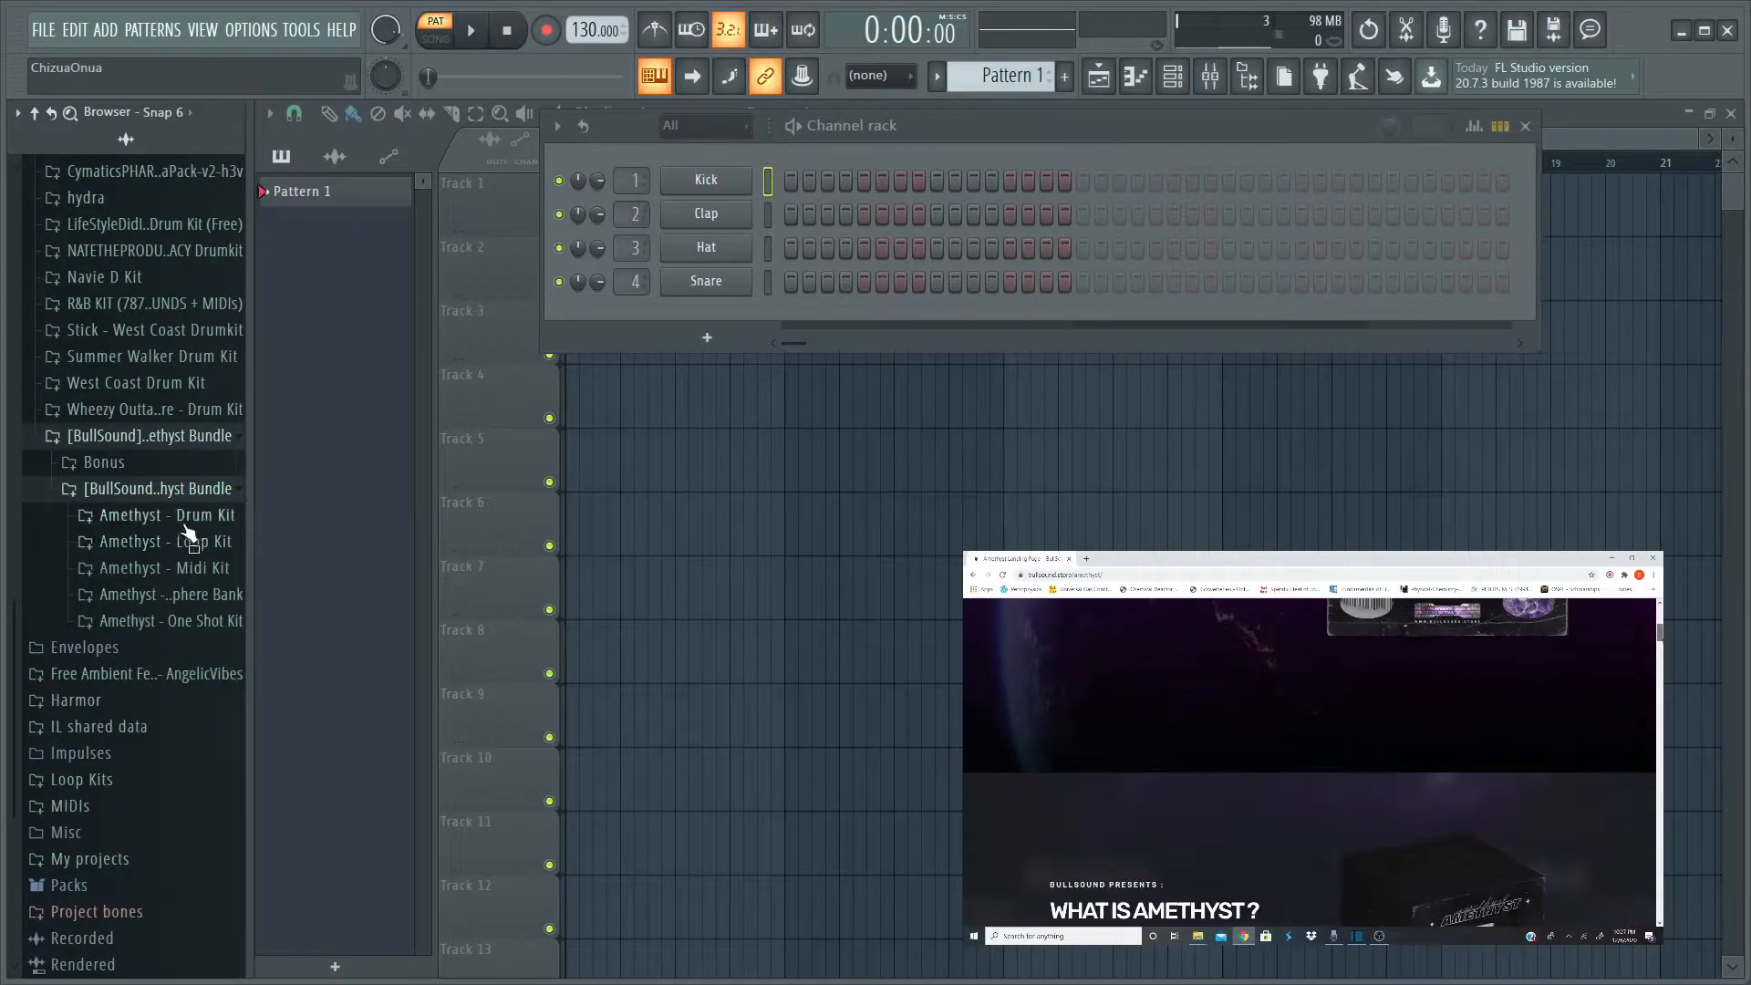
pyautogui.click(182, 517)
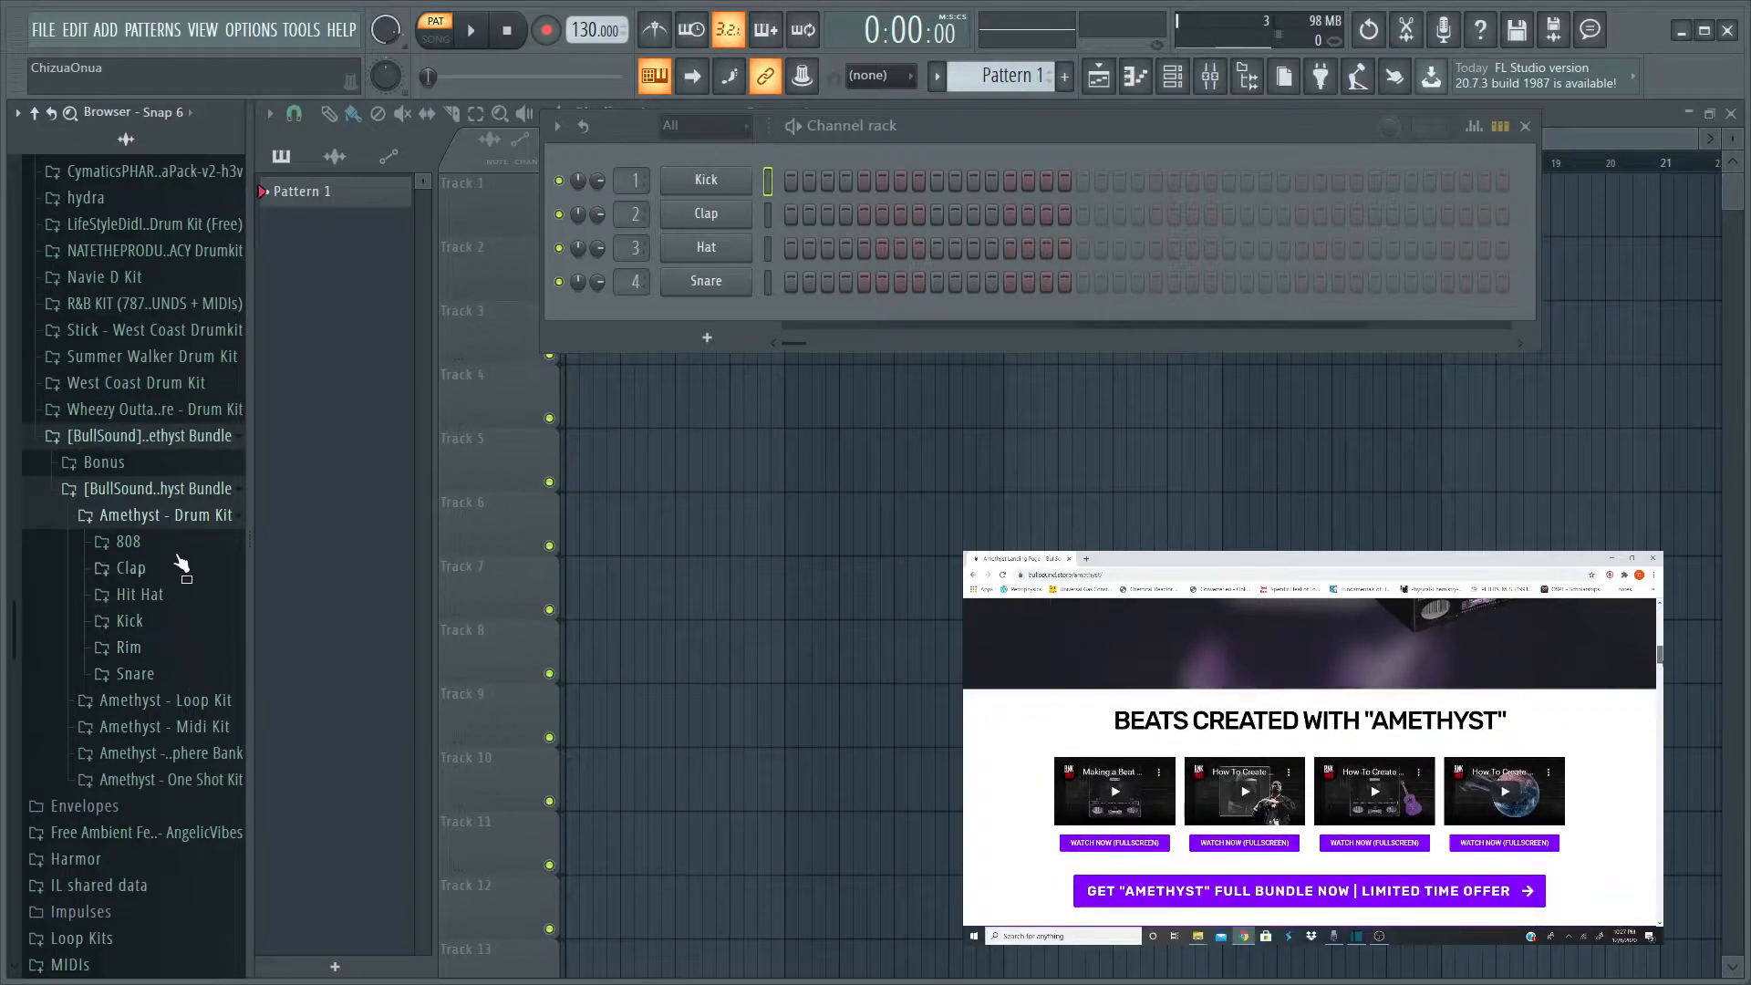
pyautogui.click(187, 516)
# Browse the Amethyst Loop Kit and preview the Pickers and Sujurs 140bpm melody loops
pyautogui.click(194, 543)
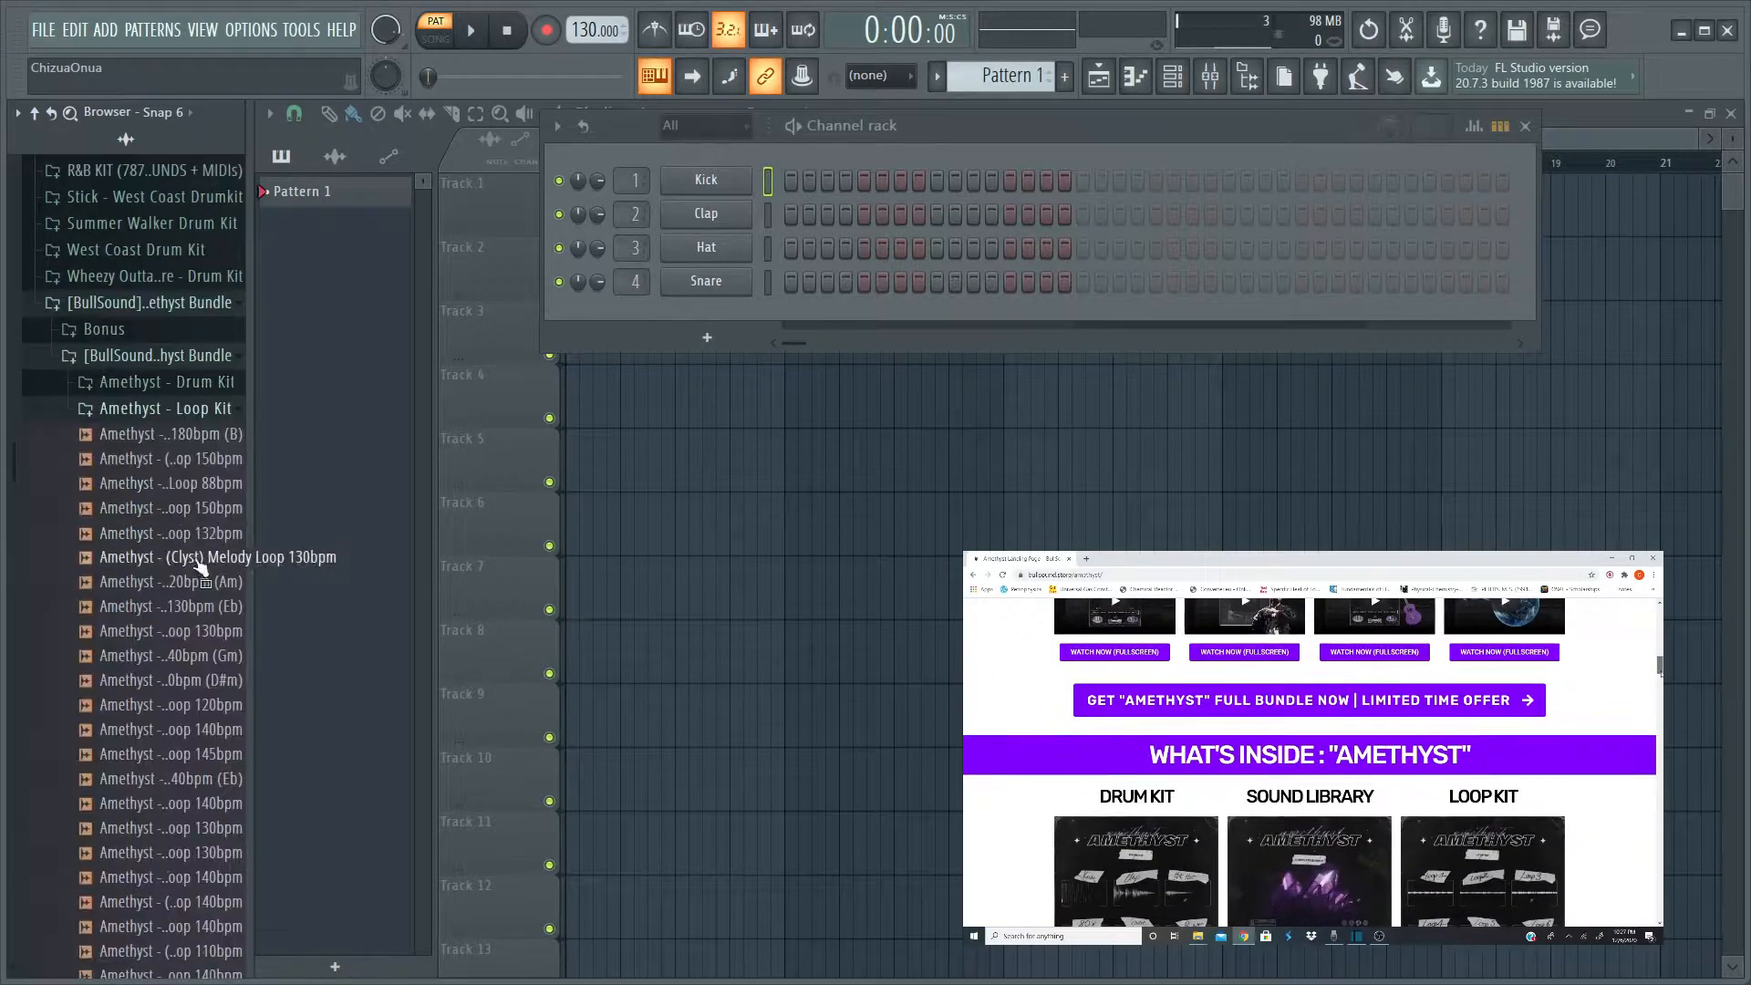
pyautogui.scroll(-8, 201, 565)
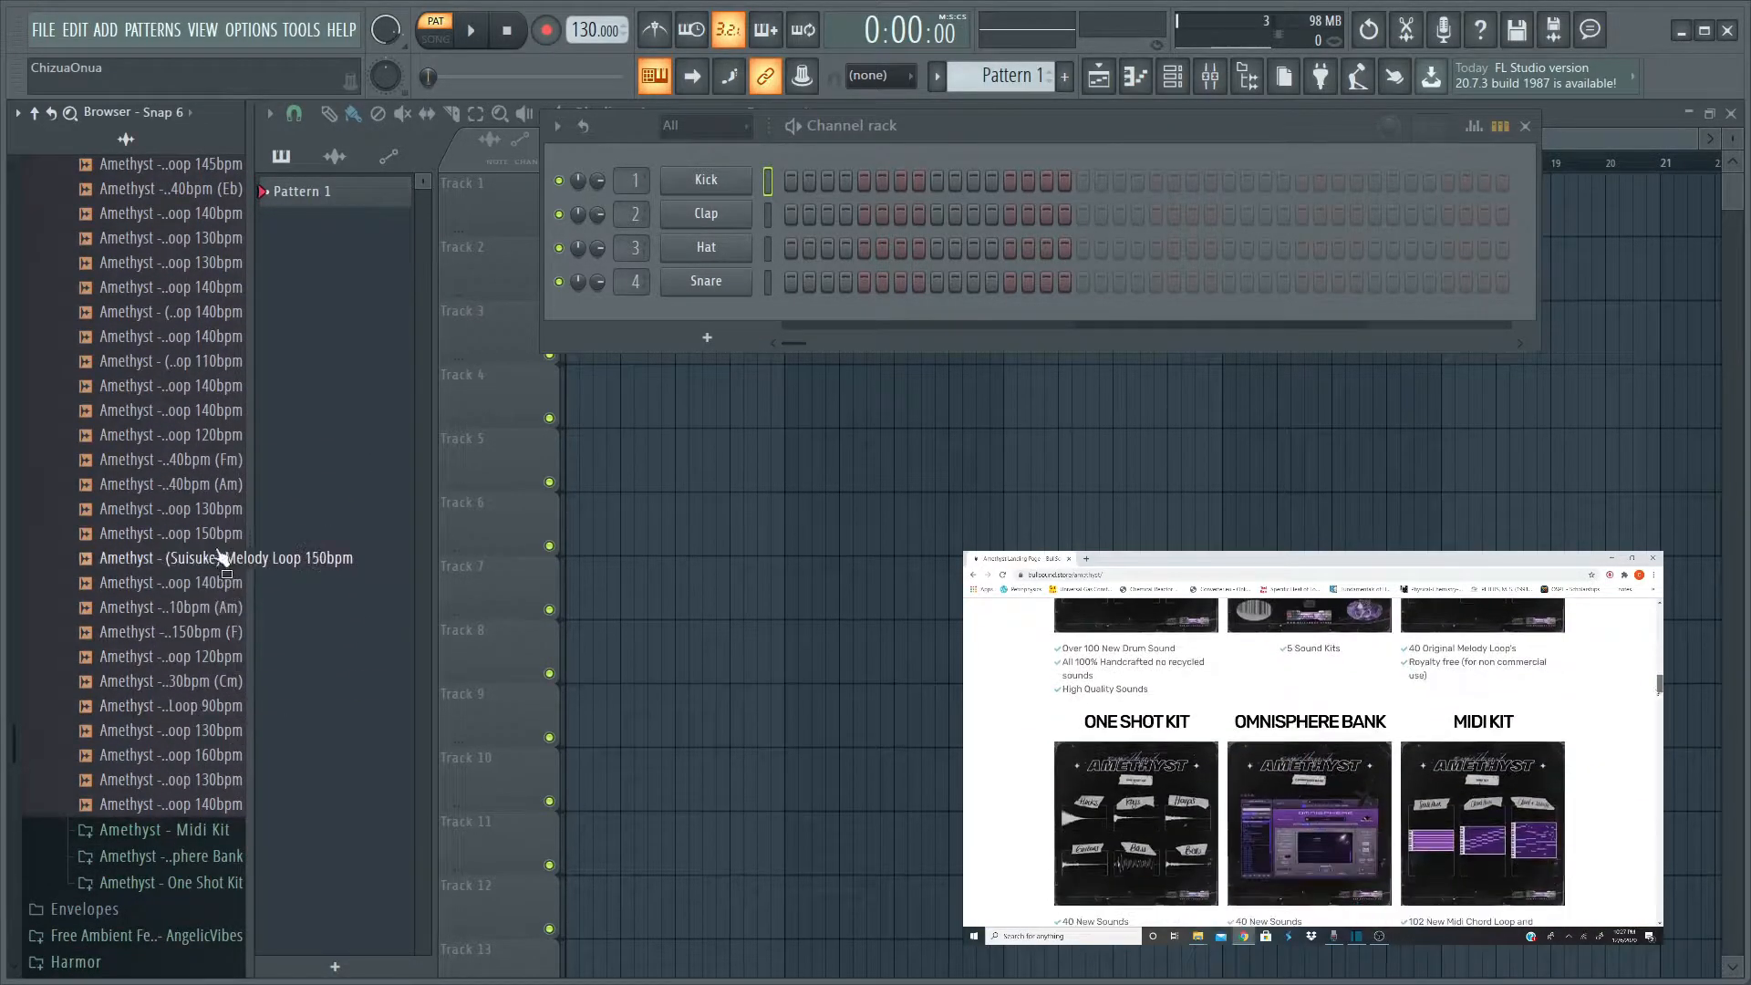
pyautogui.click(212, 386)
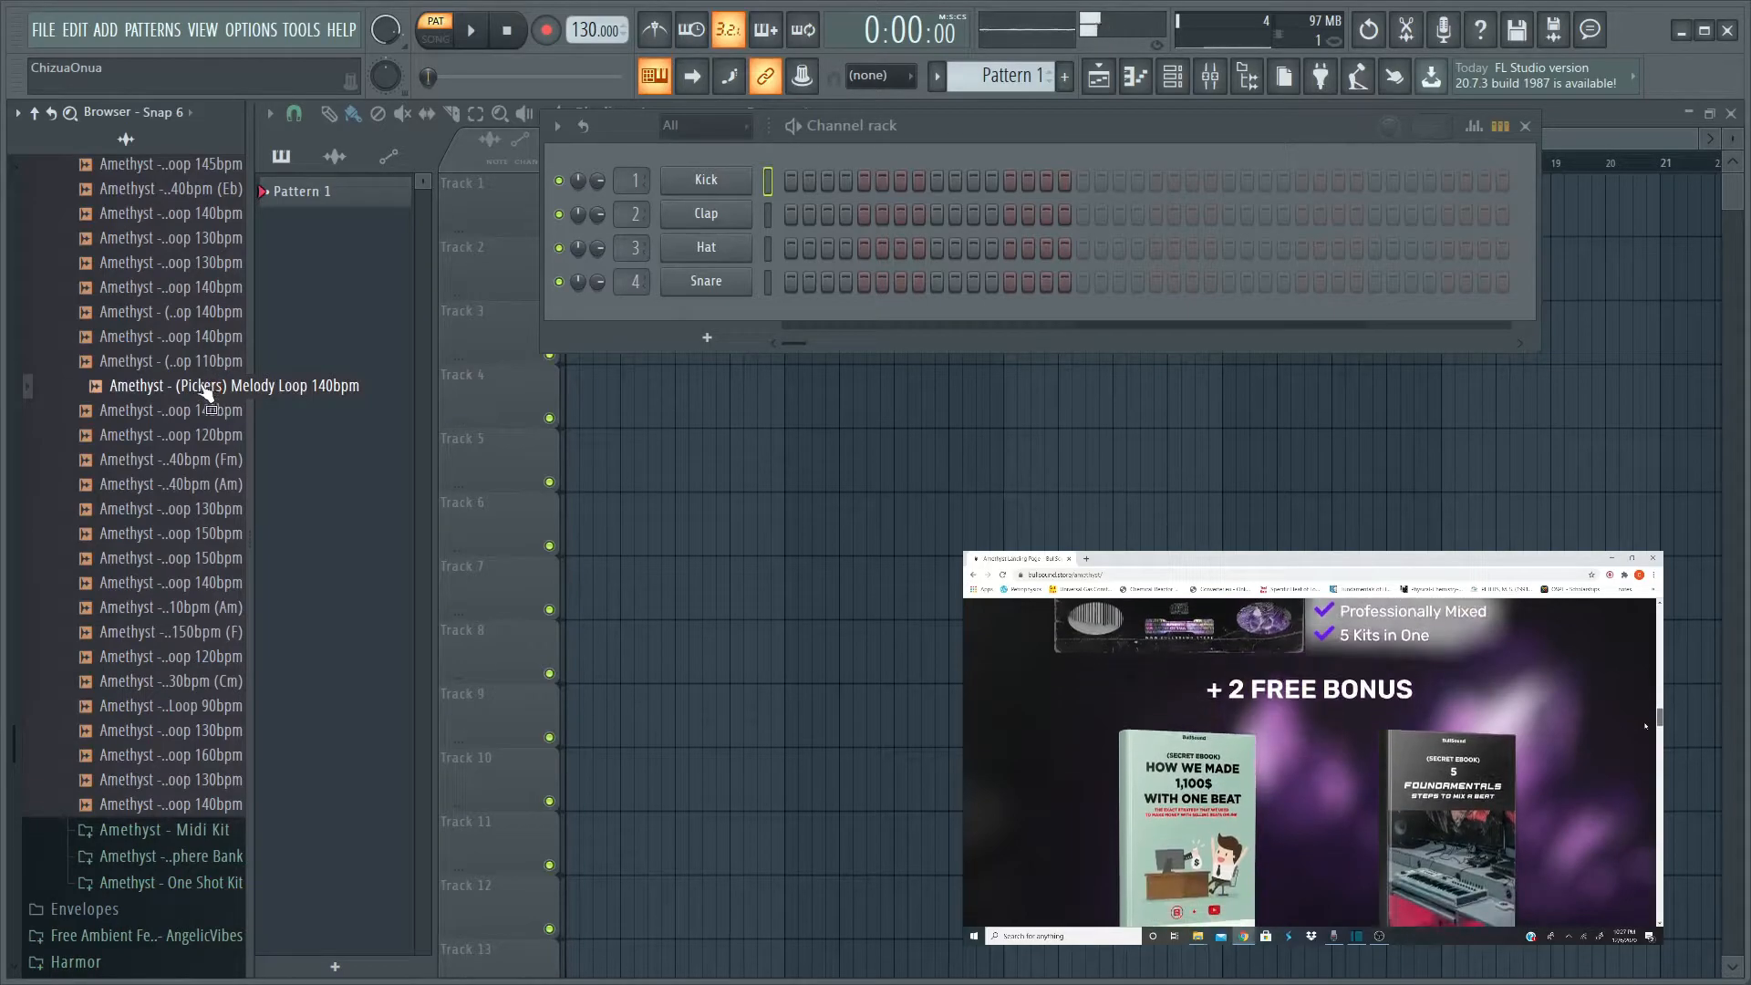
pyautogui.click(211, 581)
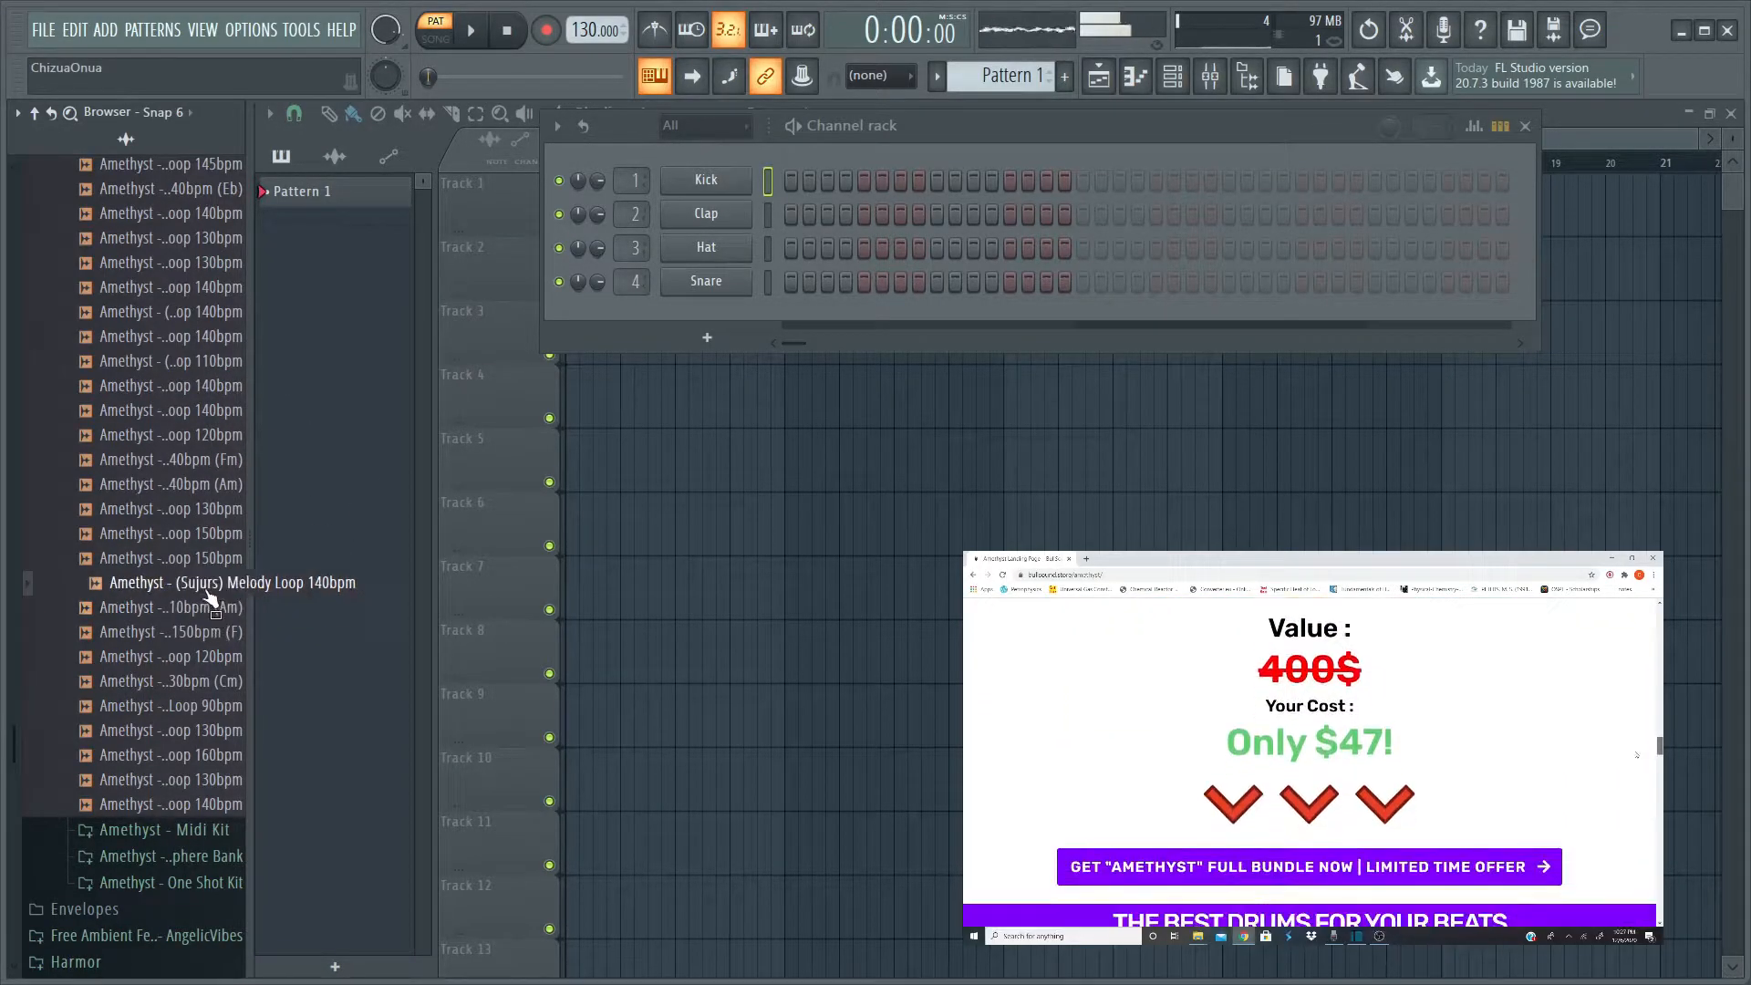
pyautogui.scroll(5, 205, 597)
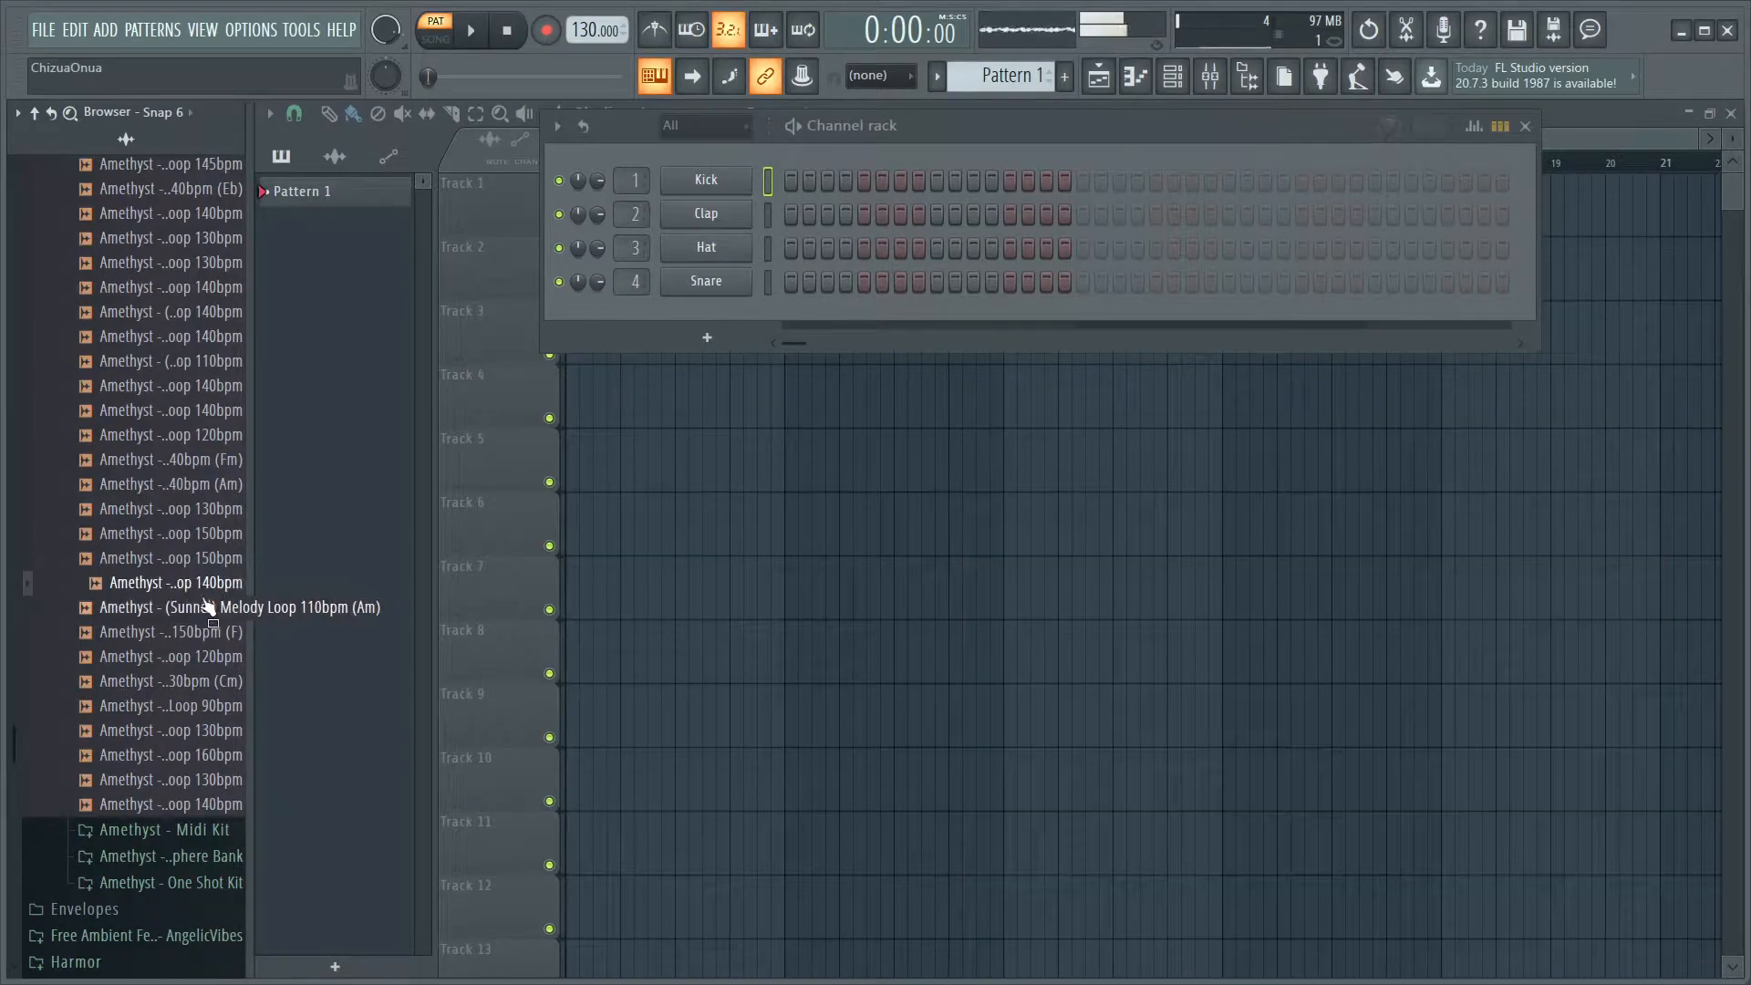
pyautogui.scroll(3, 149, 502)
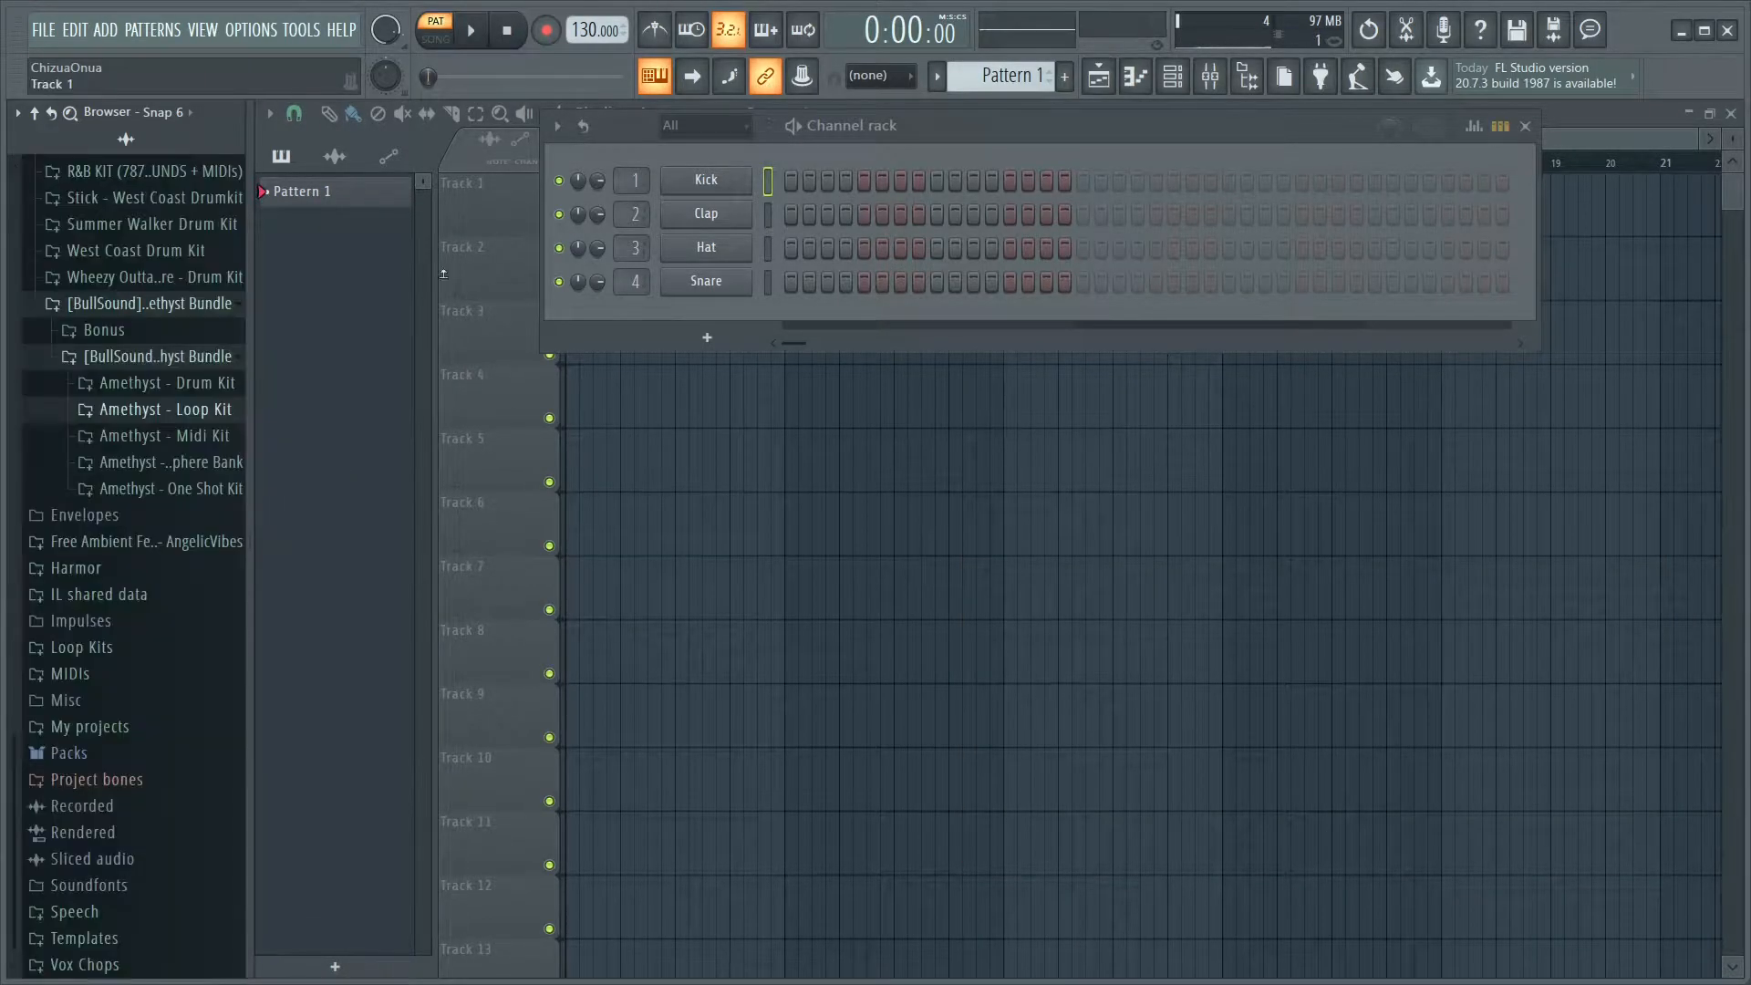
# Look through the Melody & Chords folder of the Amethyst Midi Kit and collapse the kit again
pyautogui.click(232, 442)
pyautogui.click(207, 523)
pyautogui.scroll(-7, 190, 593)
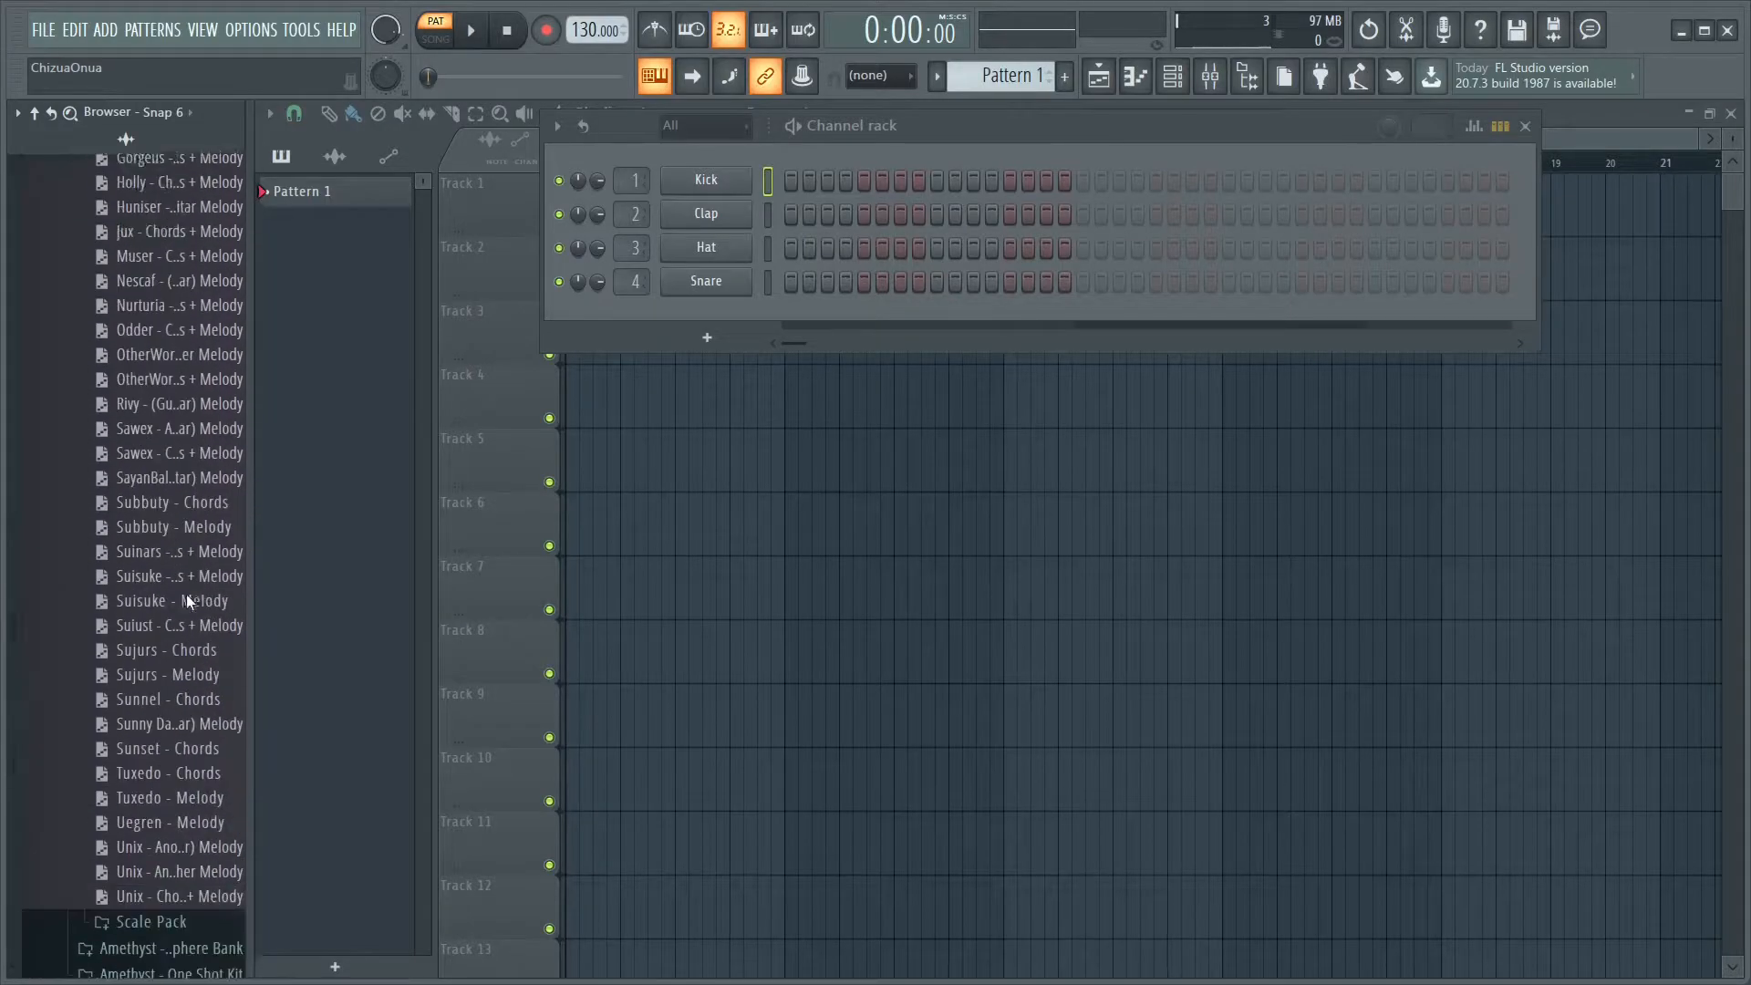
pyautogui.scroll(6, 187, 593)
pyautogui.click(208, 411)
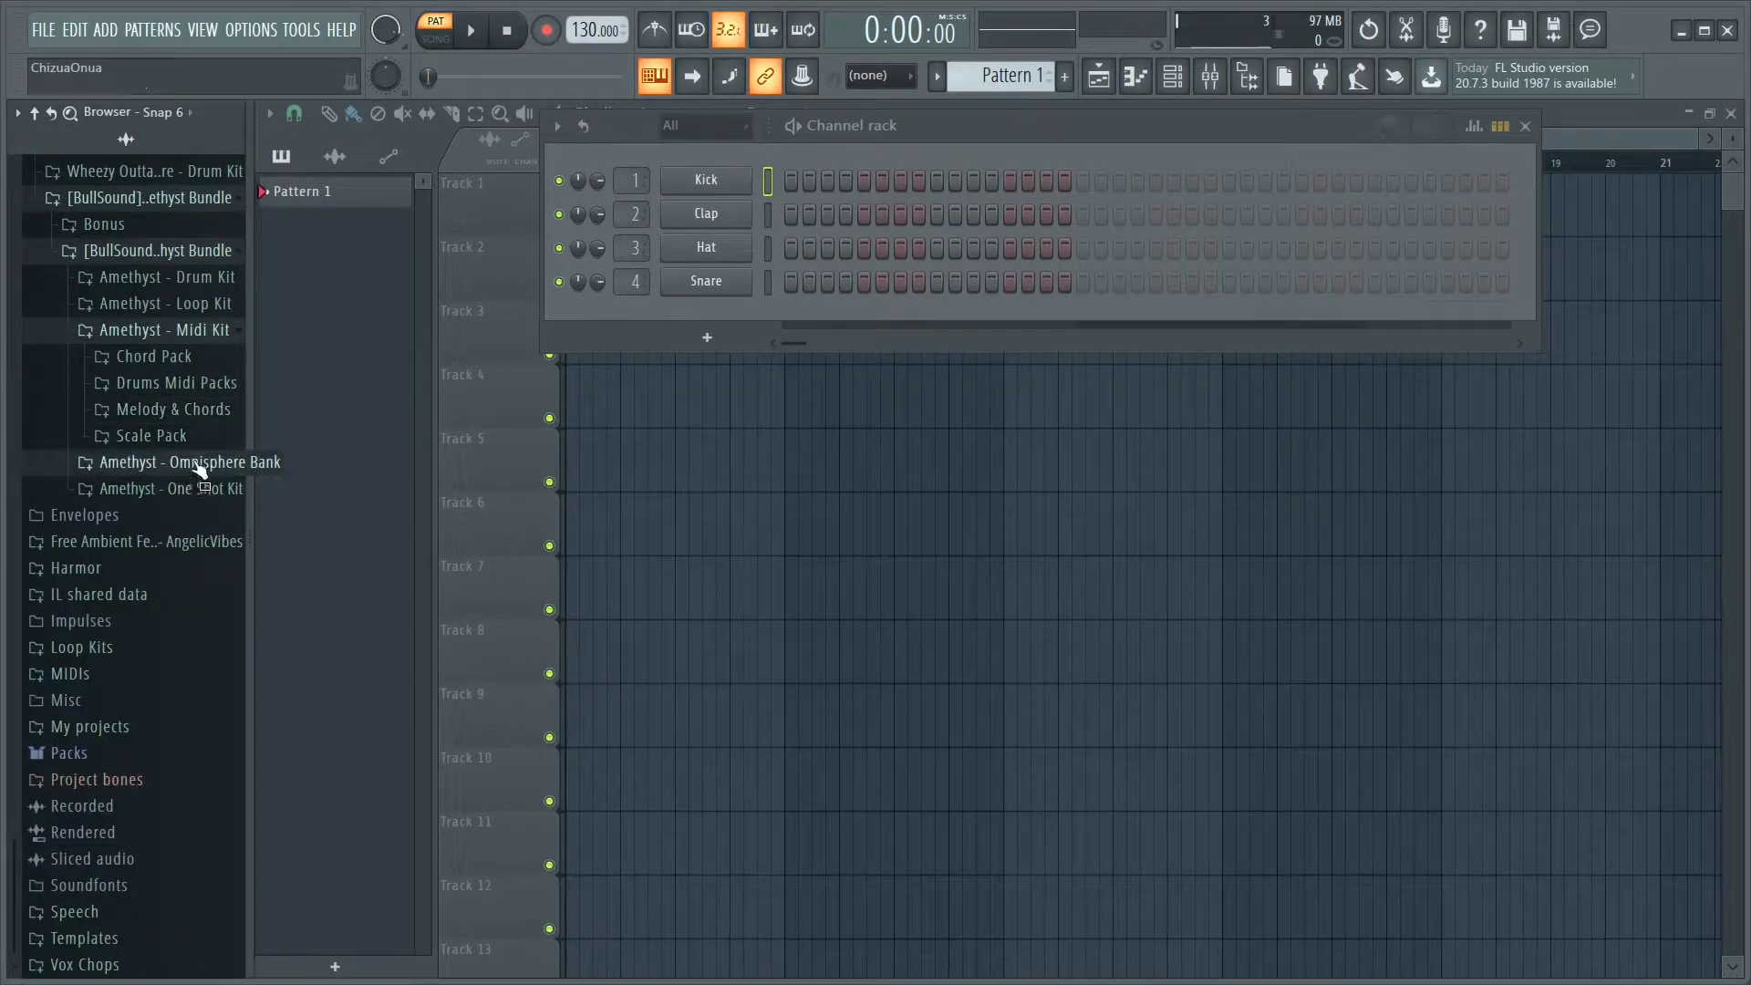
pyautogui.click(222, 339)
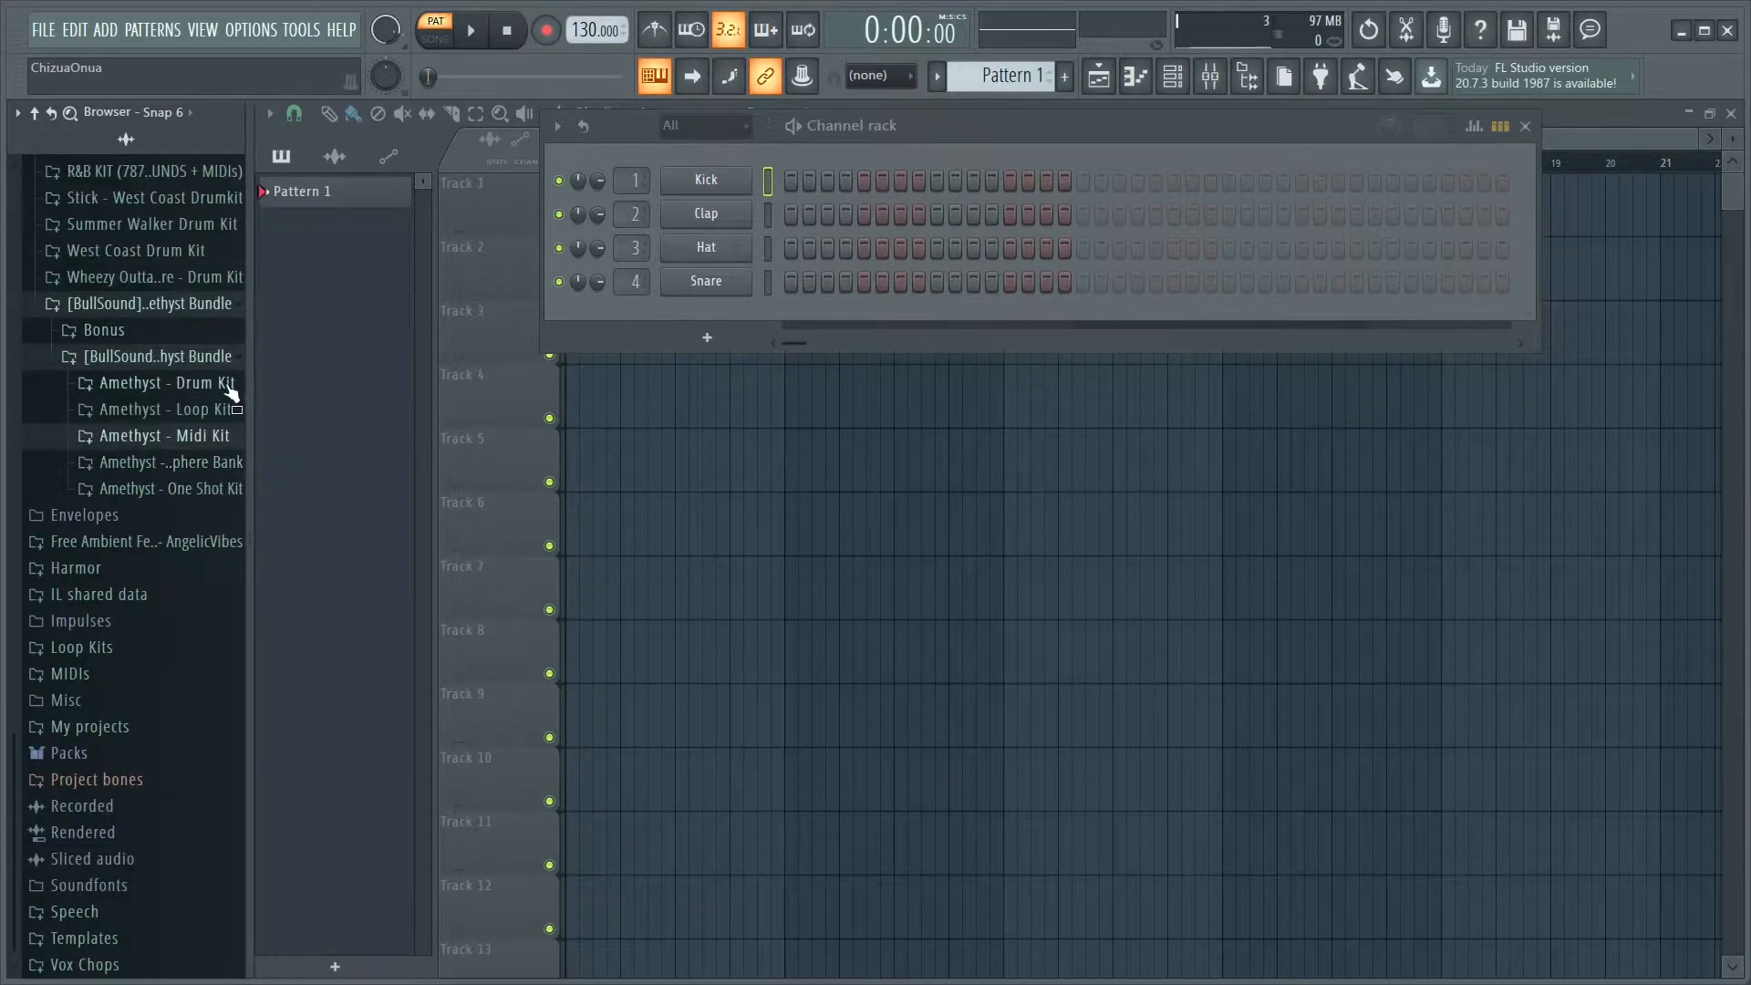
# Look through the one-shot samples in the Amethyst One Shot Kit and collapse the kit again
pyautogui.click(235, 487)
pyautogui.scroll(-10, 207, 553)
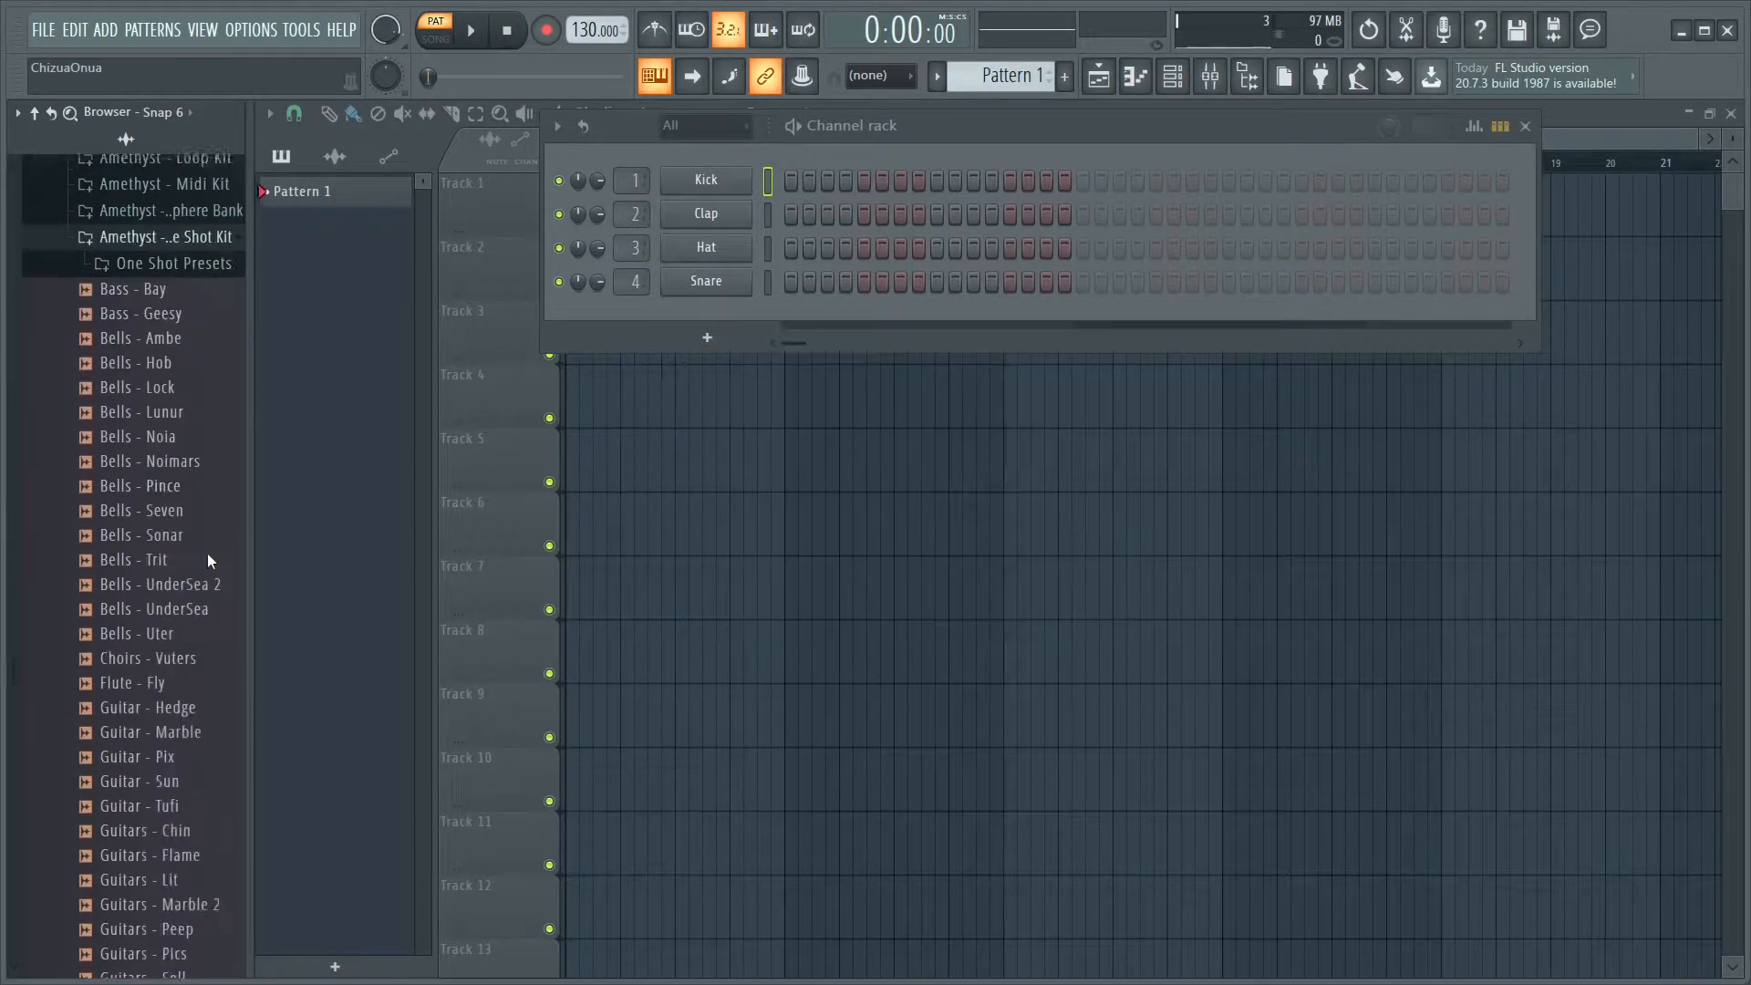
pyautogui.moveTo(187, 609); pyautogui.dragTo(199, 509)
pyautogui.moveTo(165, 392); pyautogui.dragTo(197, 496)
pyautogui.scroll(4, 196, 373)
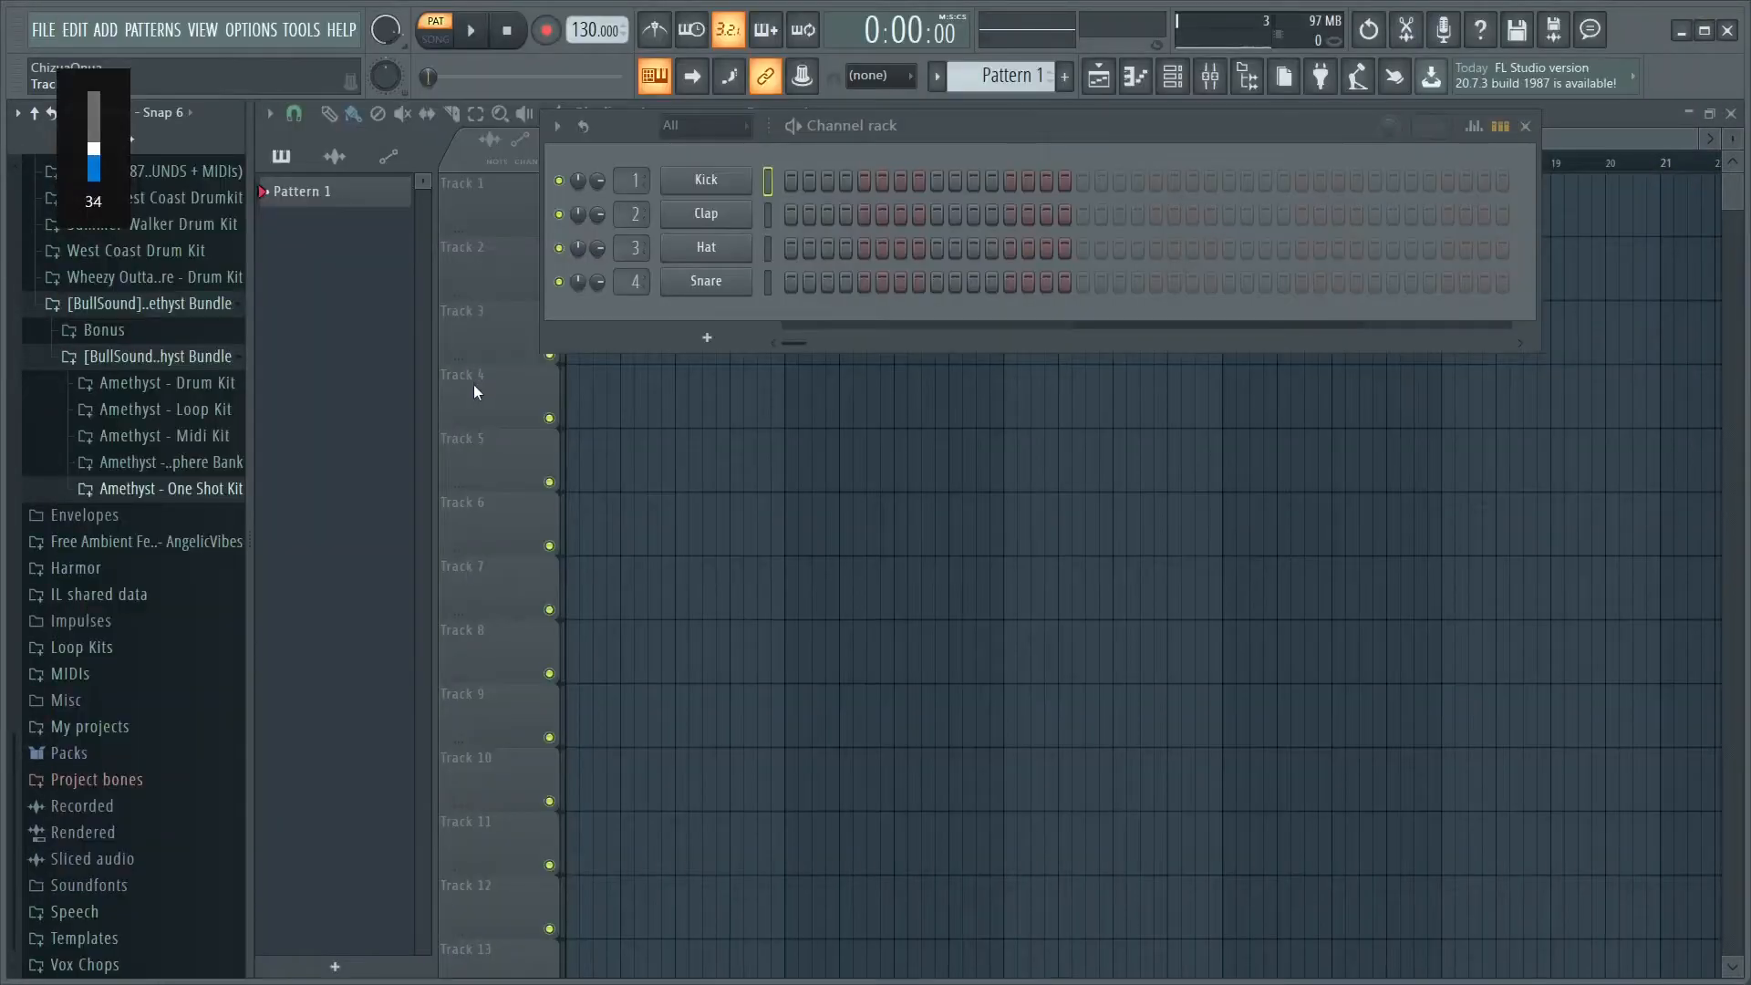
# Hide the channel rack and collapse the Amethyst bundle folders in the browser
pyautogui.press('F6')
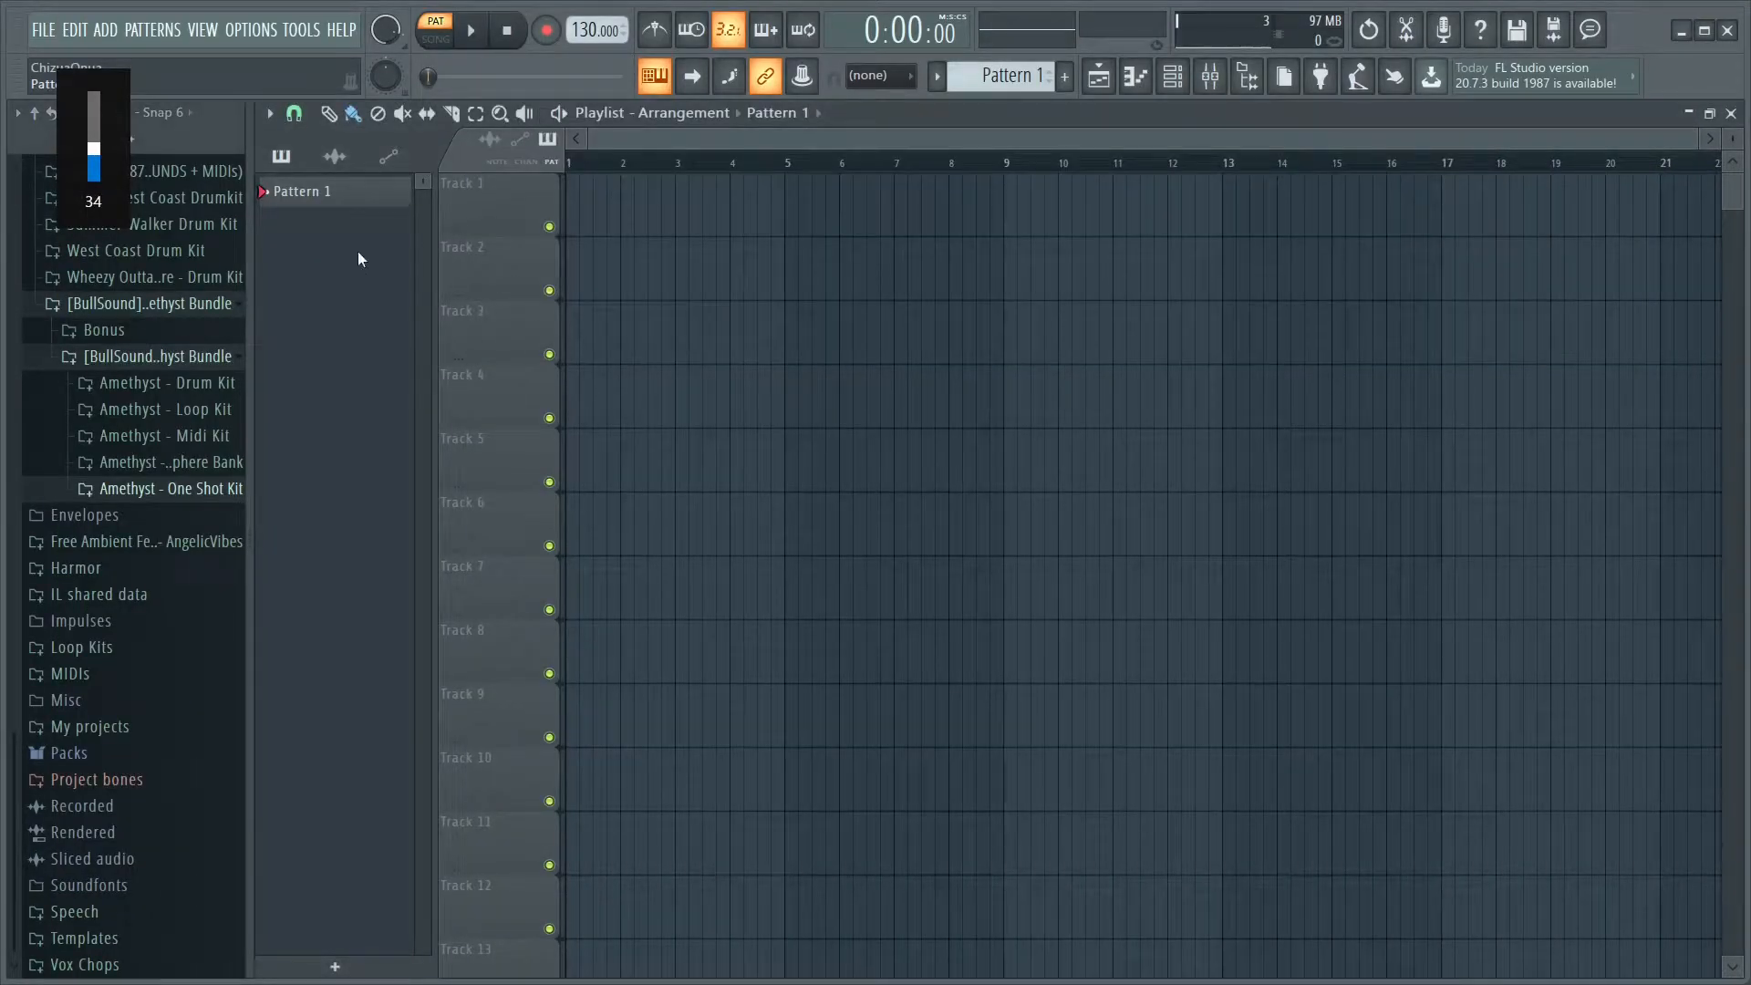
pyautogui.click(196, 356)
pyautogui.click(194, 436)
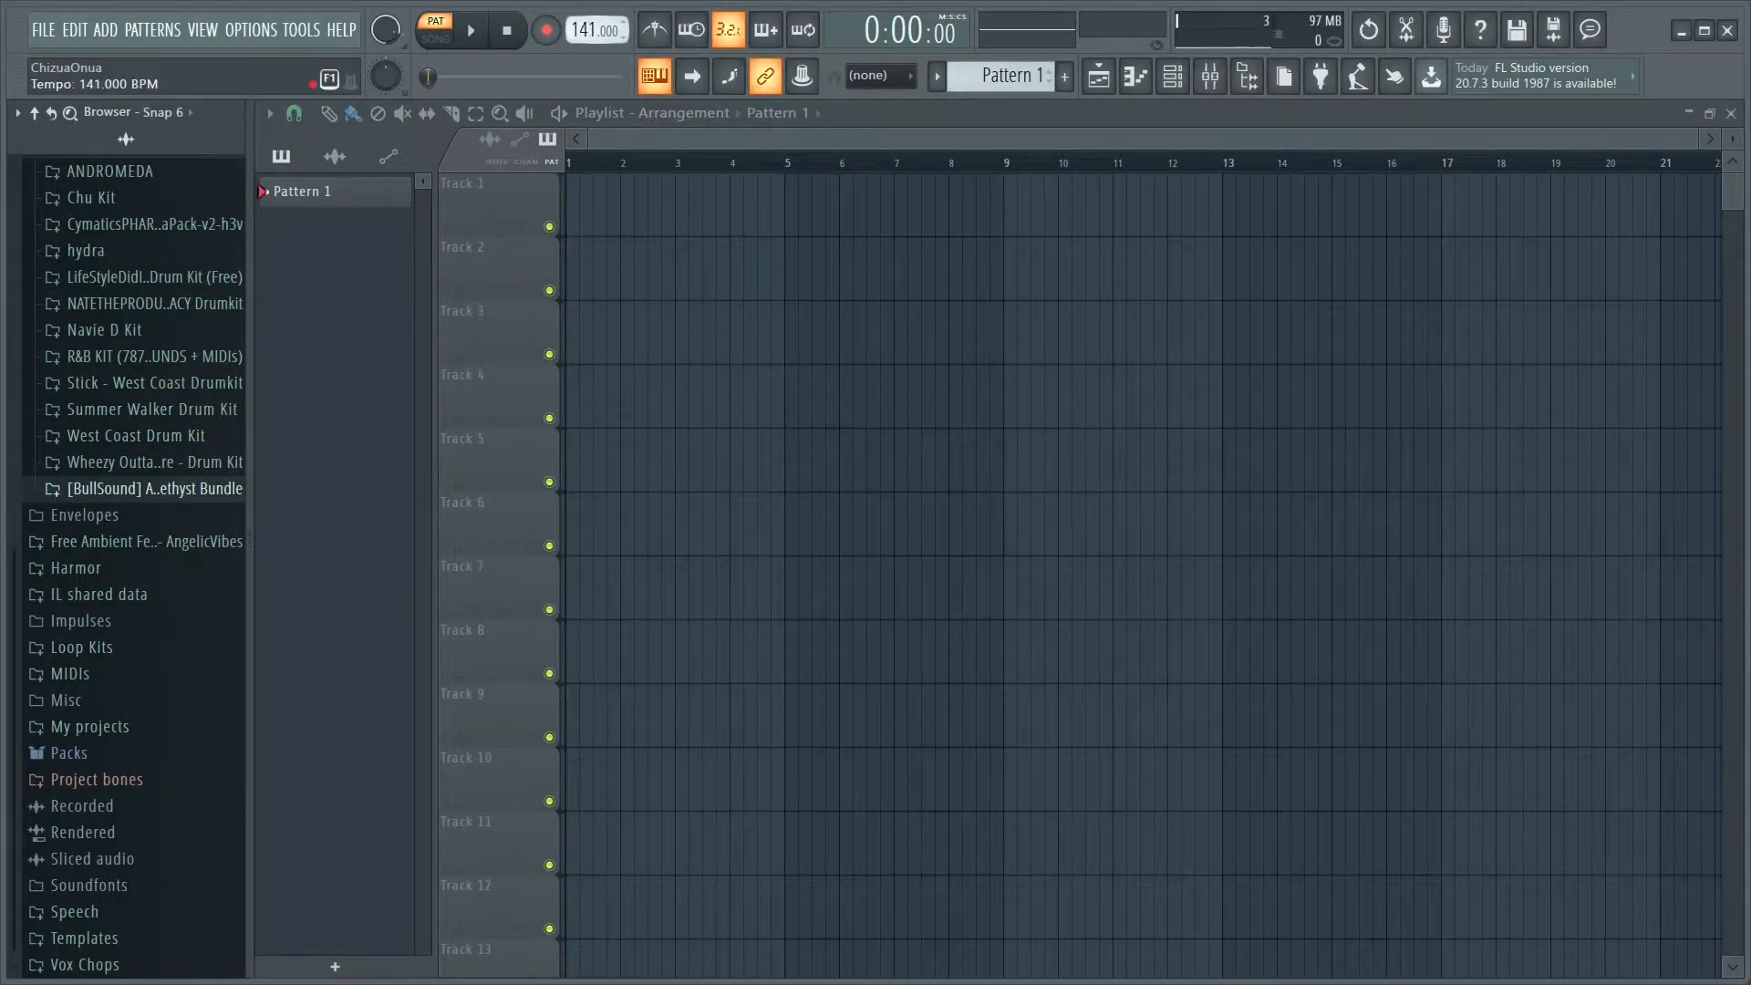
# Add an FL Keys channel to the channel rack and open its piano roll
pyautogui.click(1173, 75)
pyautogui.click(721, 342)
pyautogui.click(806, 466)
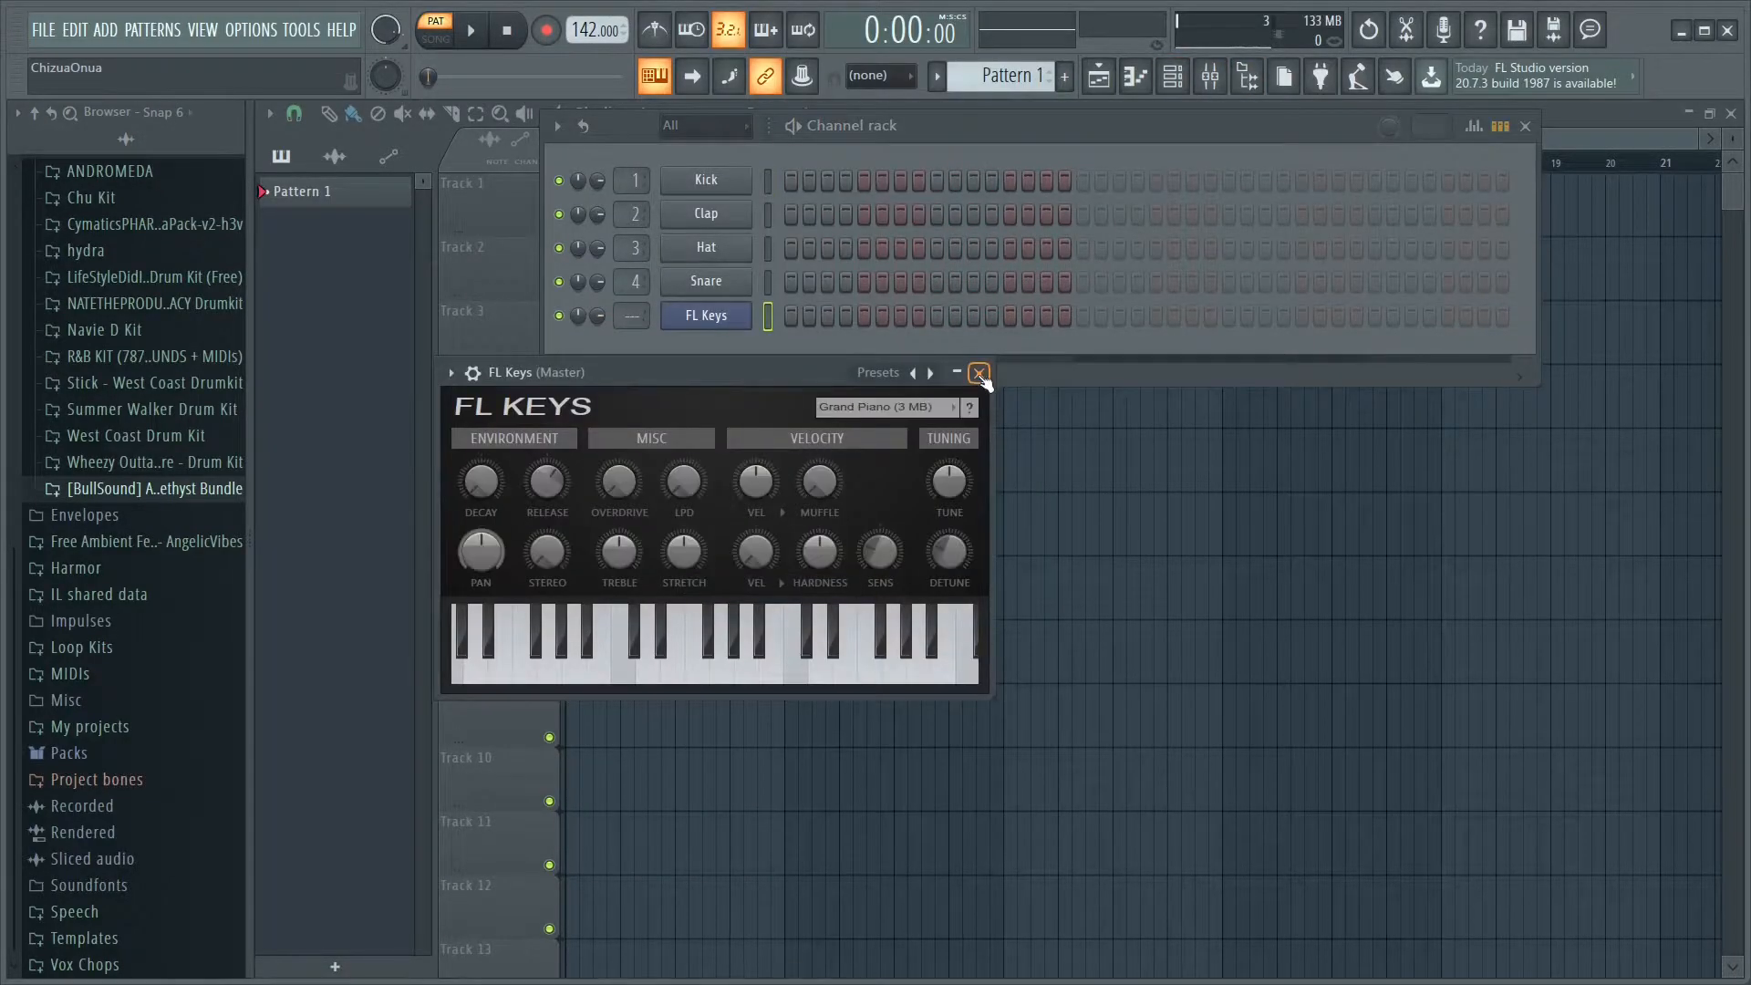
pyautogui.click(980, 372)
pyautogui.rightClick(748, 316)
pyautogui.click(793, 315)
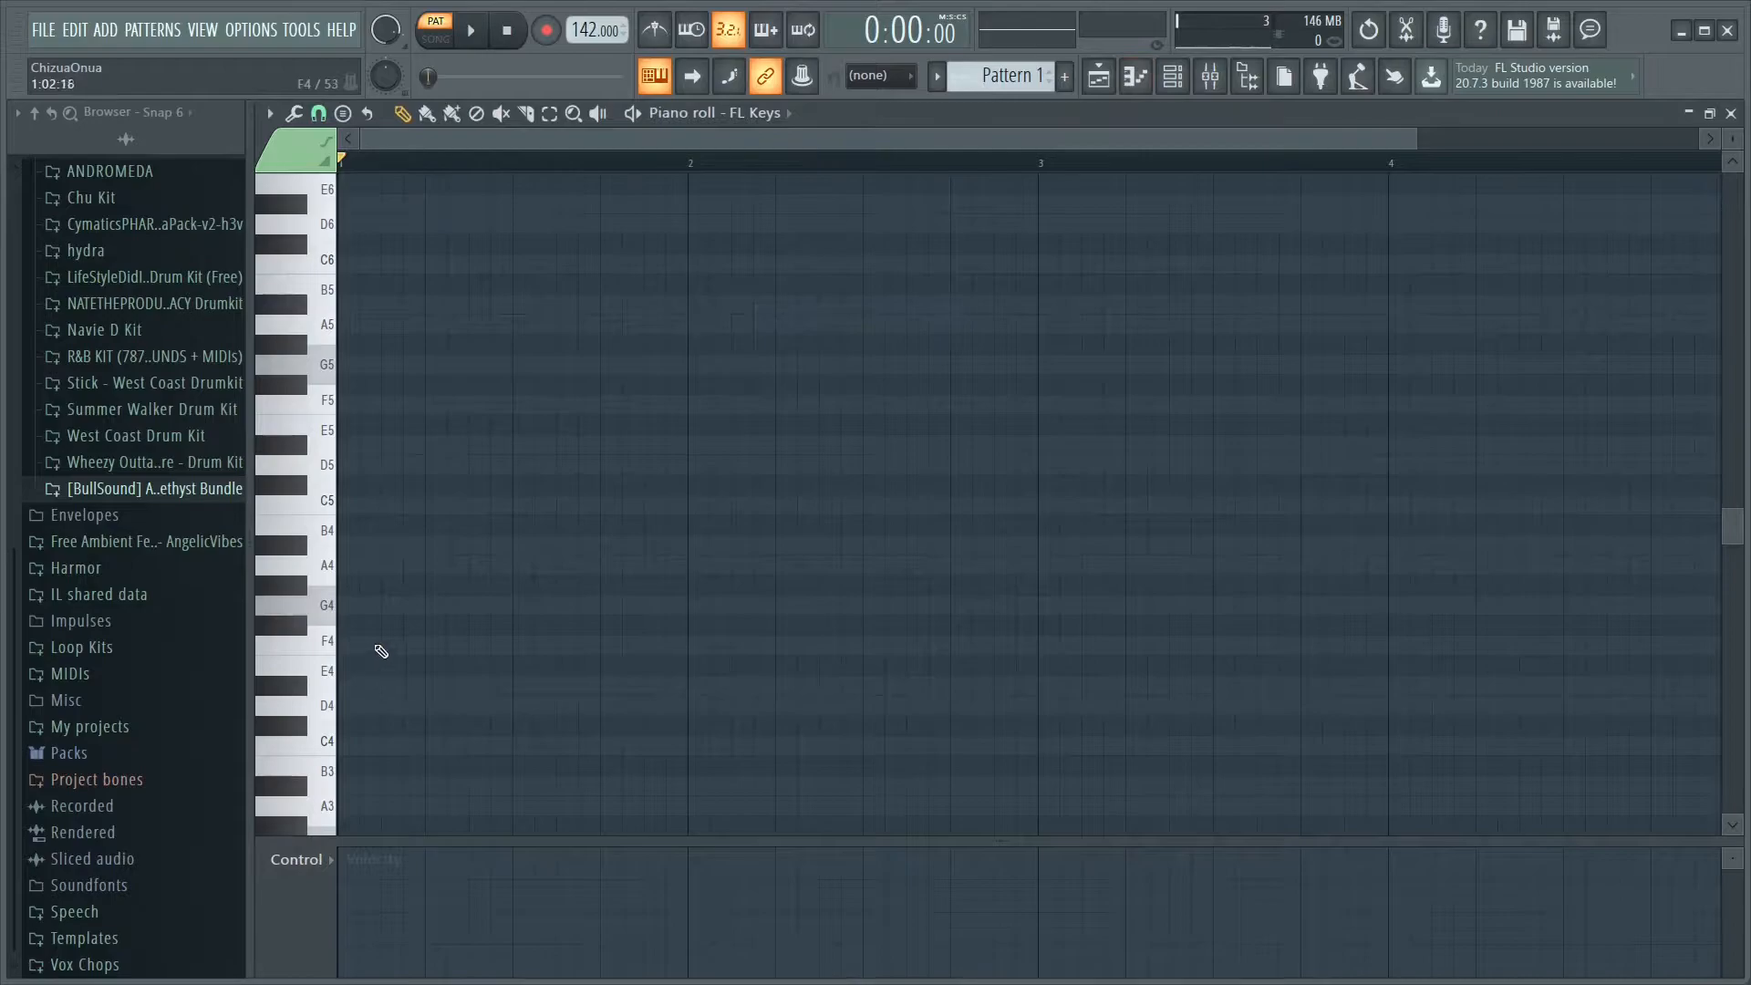
# Place a C#4, E4, G#4 and B4 chord at the start of bar 1 and play it back
pyautogui.click(350, 742)
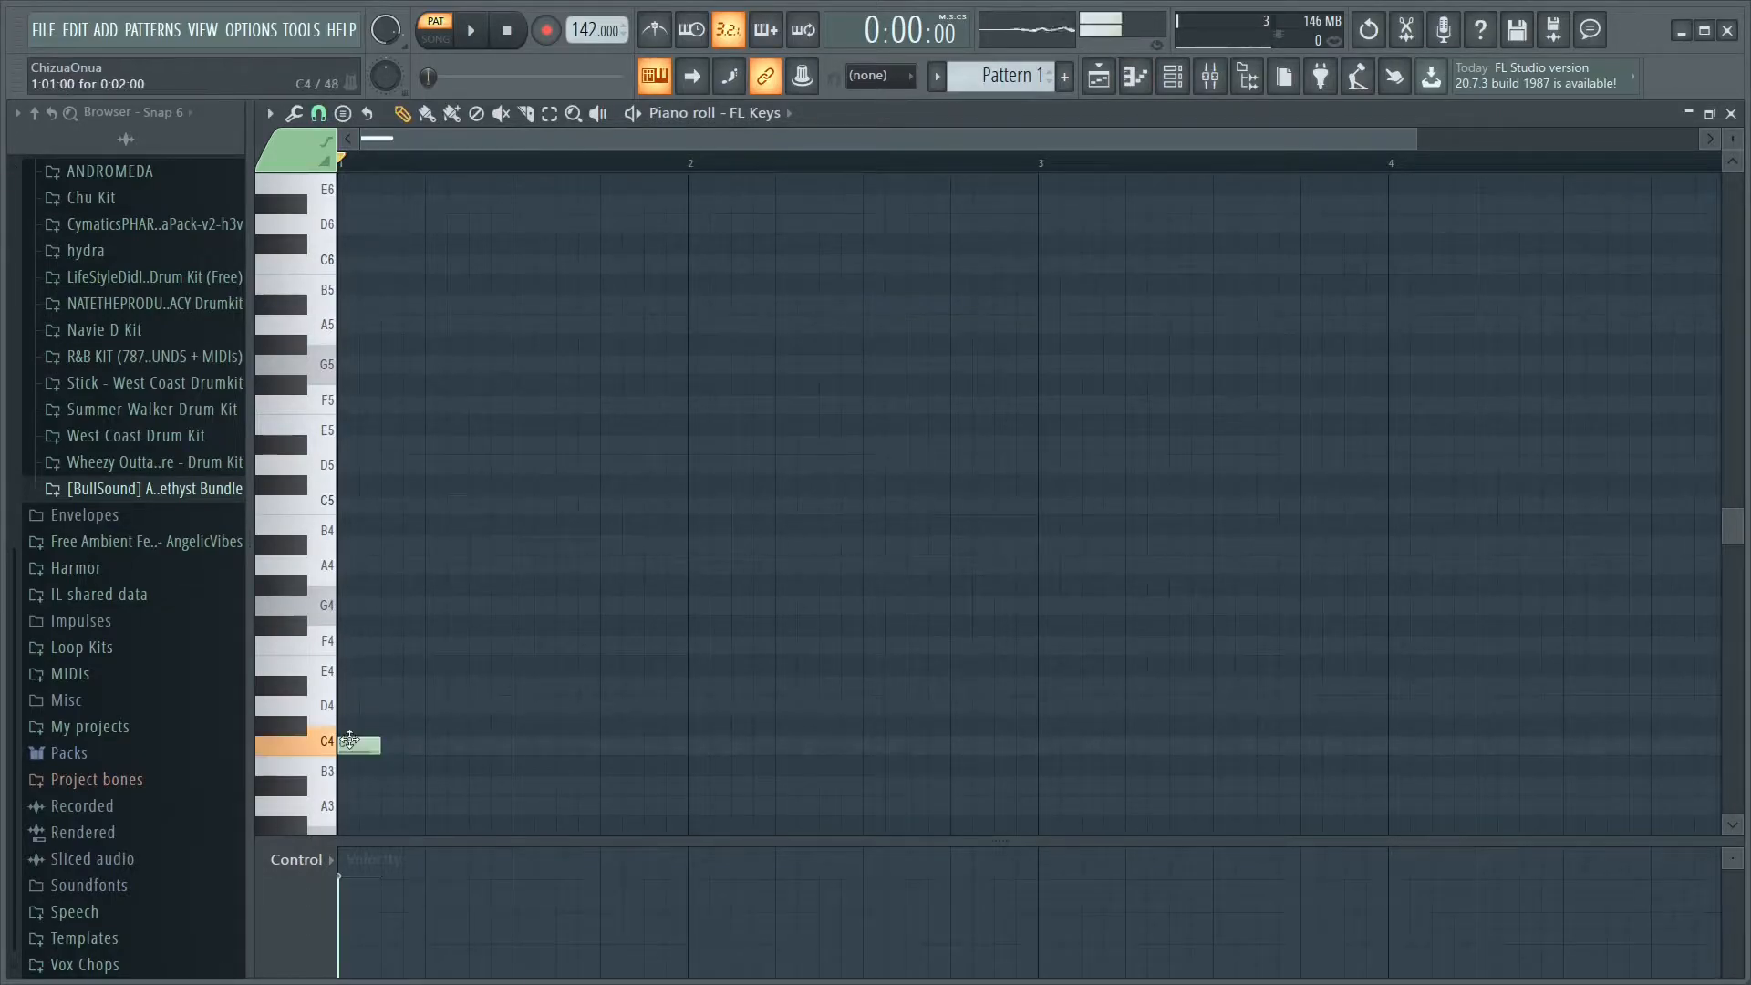
pyautogui.moveTo(360, 740); pyautogui.dragTo(359, 724)
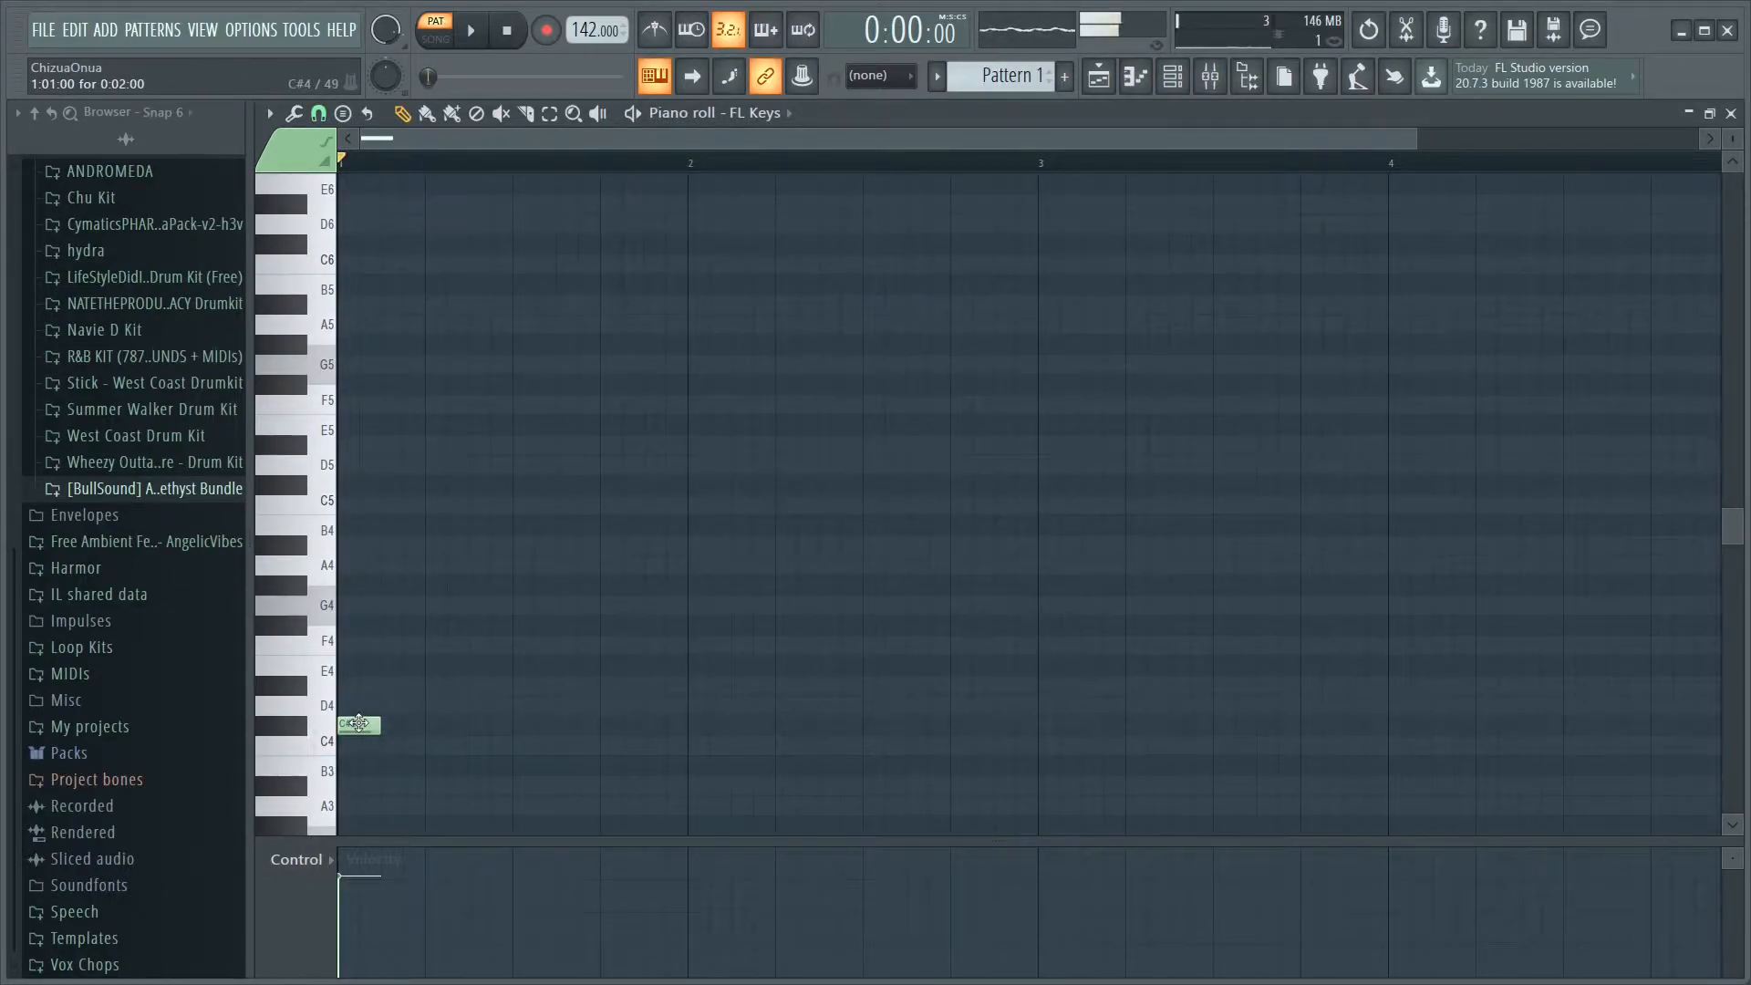
pyautogui.click(350, 667)
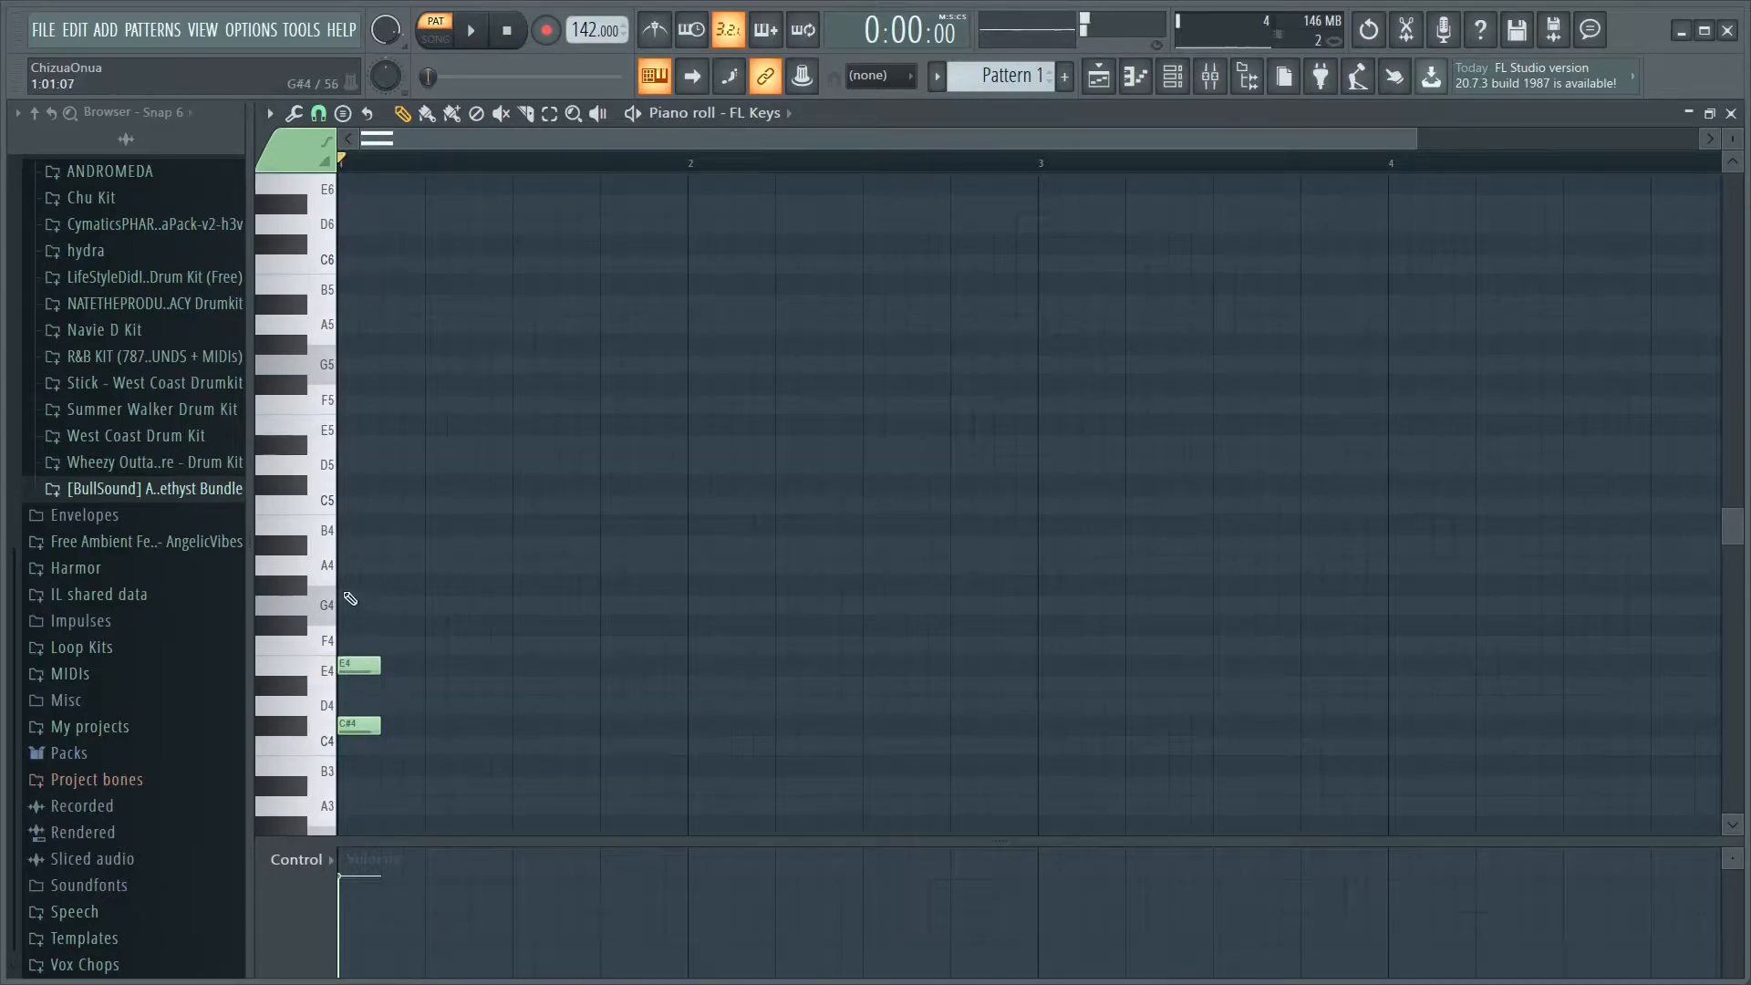
pyautogui.click(348, 588)
pyautogui.click(355, 526)
pyautogui.click(471, 30)
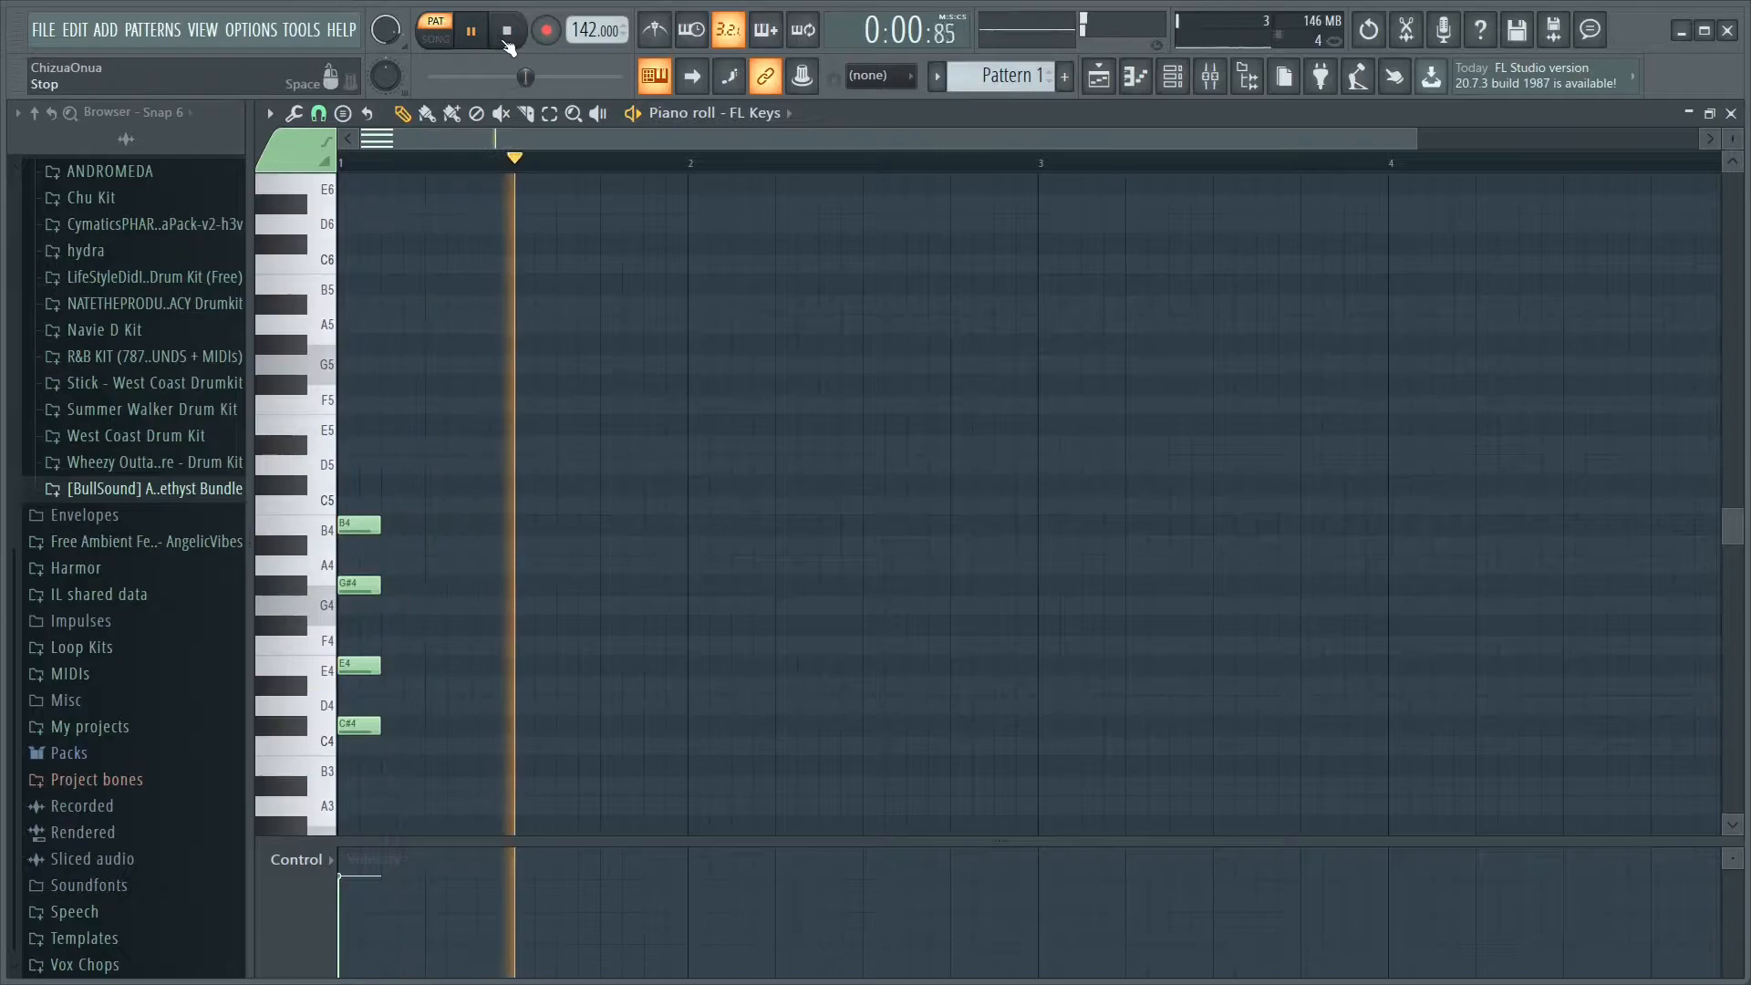
pyautogui.click(507, 35)
pyautogui.click(357, 523)
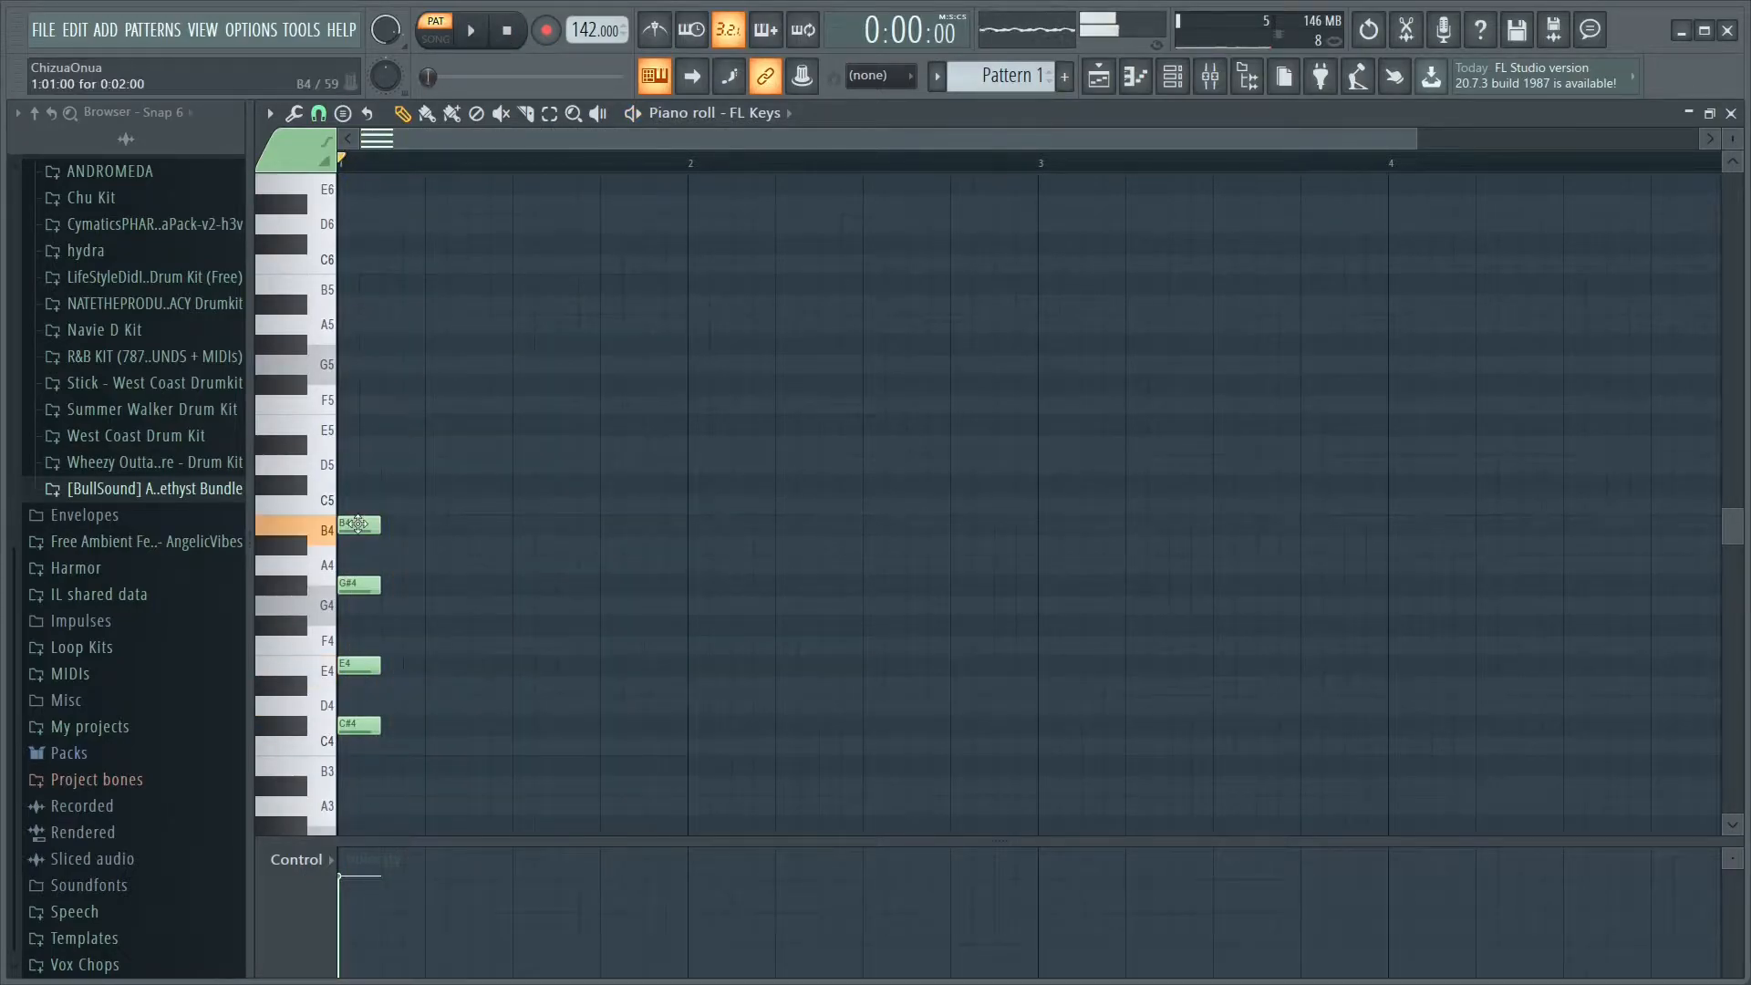
# Place a second chord of B3, D4, F#4 and A4 on beat 4 of bar 1 and play back the pattern
pyautogui.moveTo(523, 544)
pyautogui.mouseDown()
pyautogui.moveTo(526, 582)
pyautogui.moveTo(531, 560)
pyautogui.mouseUp()
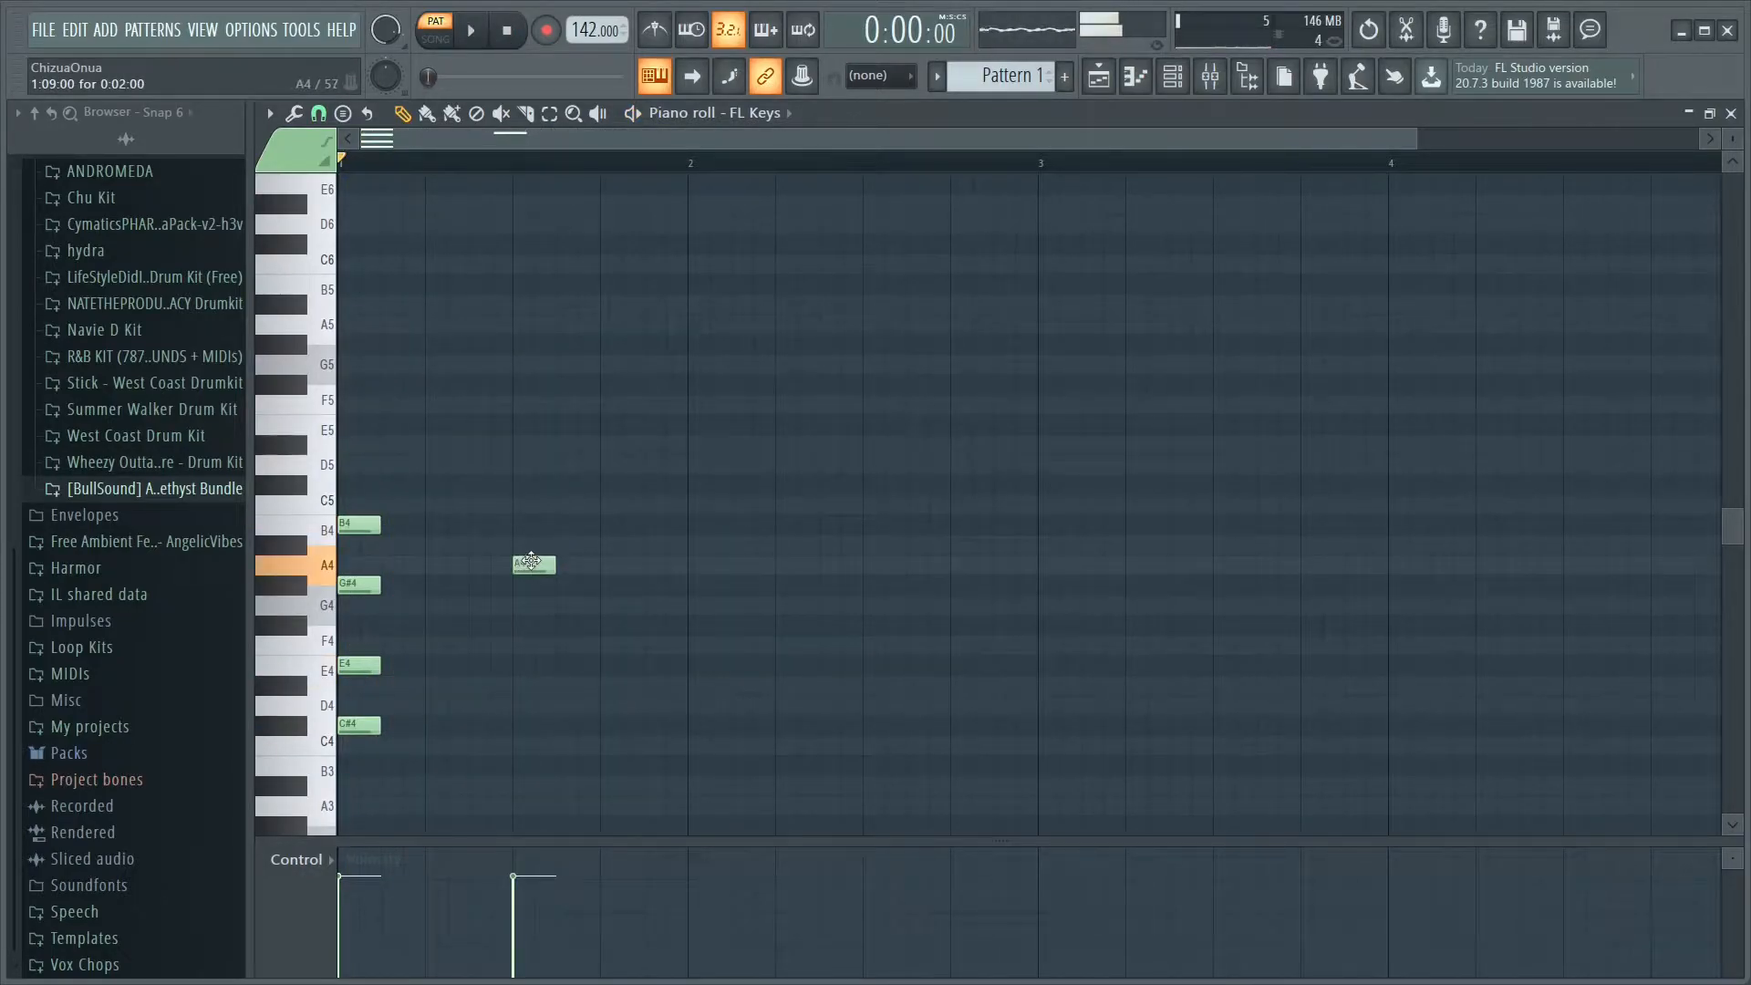
pyautogui.click(471, 30)
pyautogui.press('space')
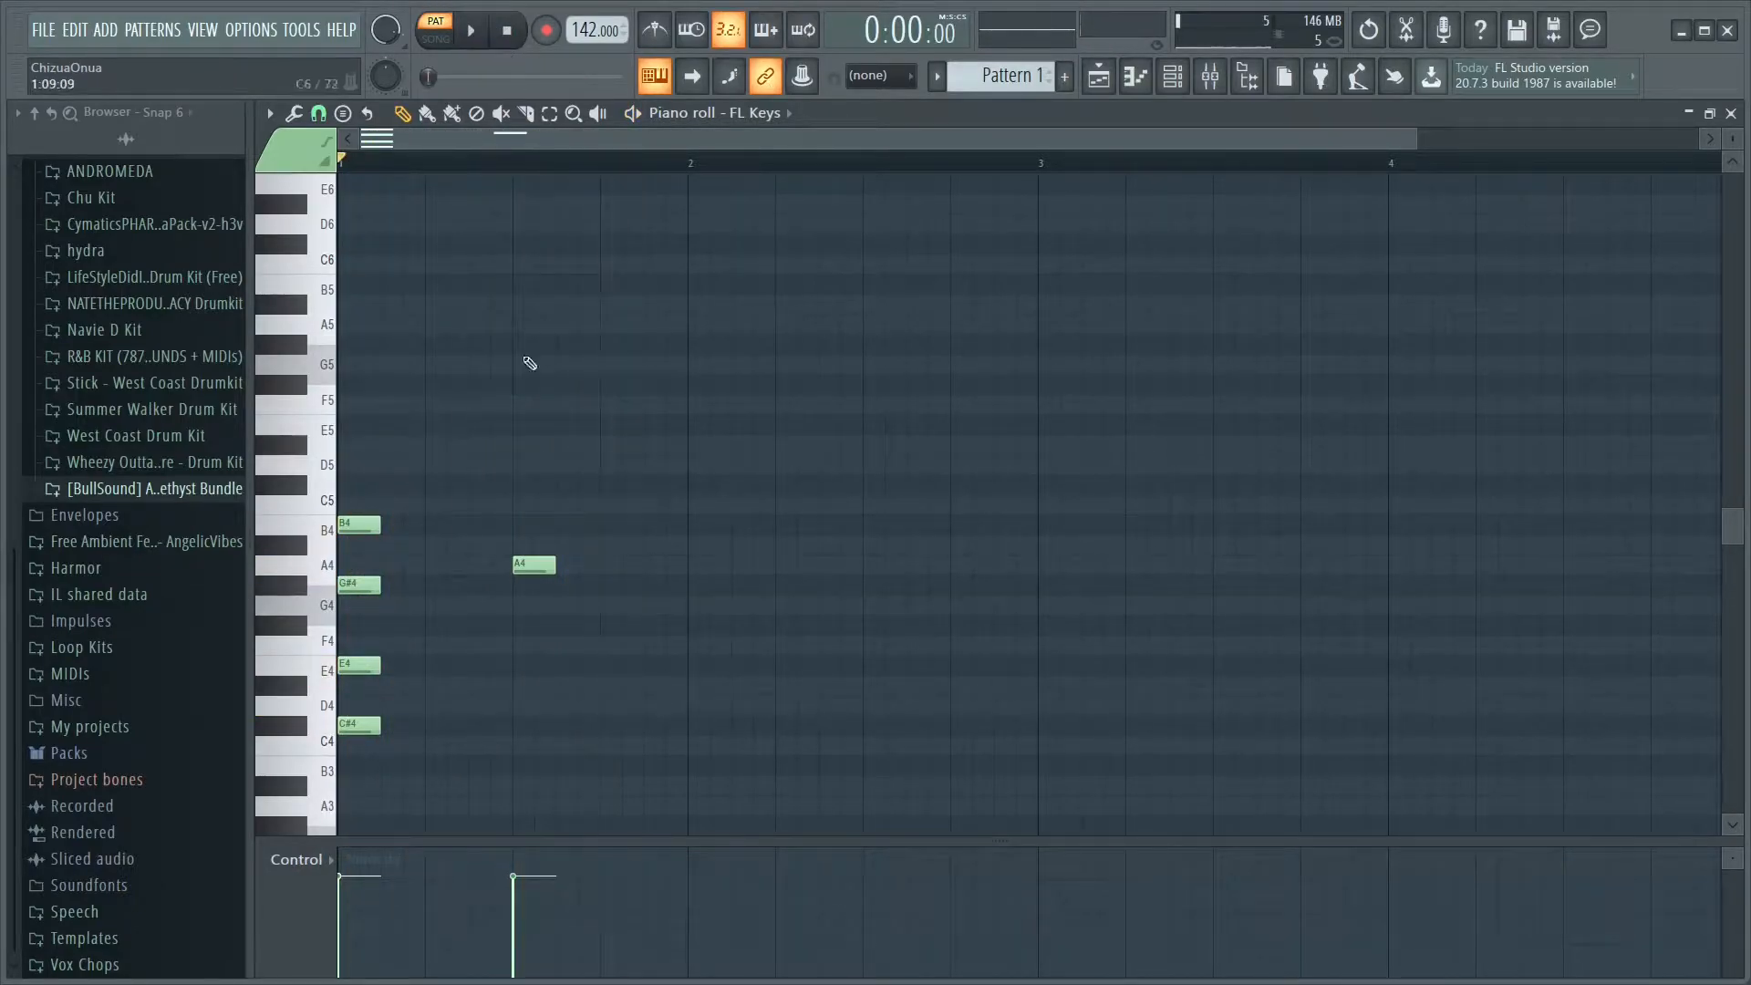
pyautogui.moveTo(526, 564); pyautogui.dragTo(613, 570)
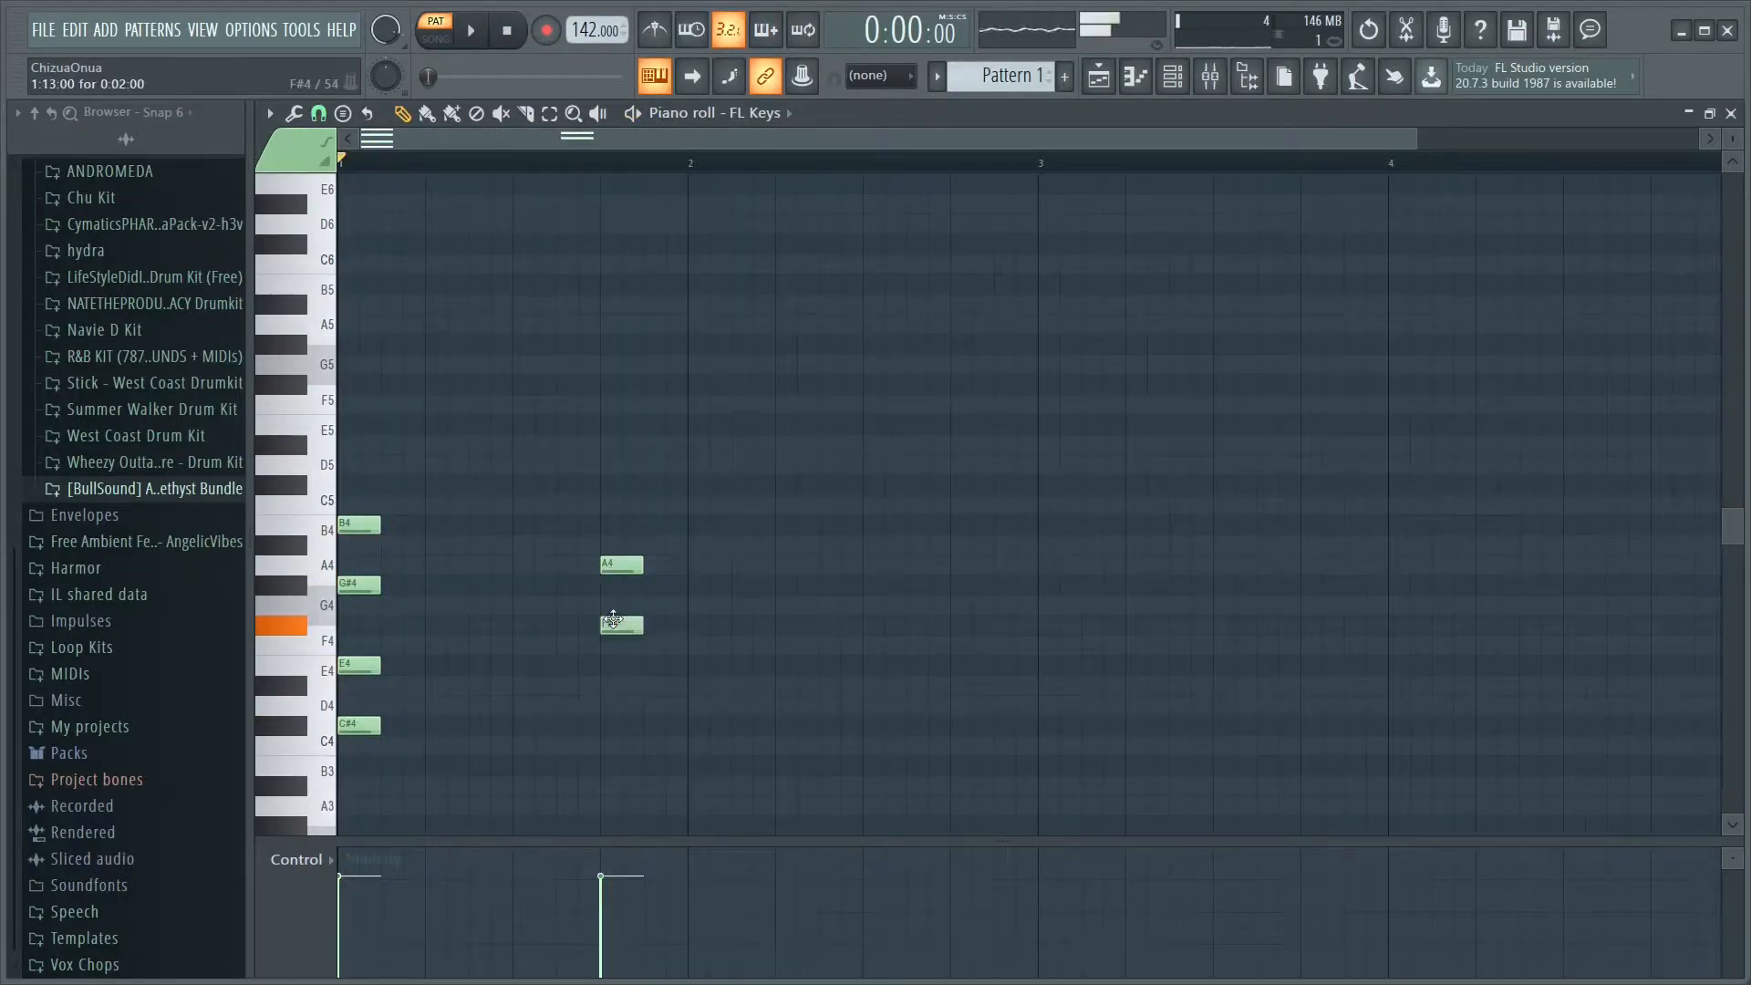
pyautogui.moveTo(616, 712); pyautogui.dragTo(616, 715)
pyautogui.click(616, 785)
pyautogui.moveTo(615, 785); pyautogui.dragTo(615, 762)
pyautogui.click(472, 34)
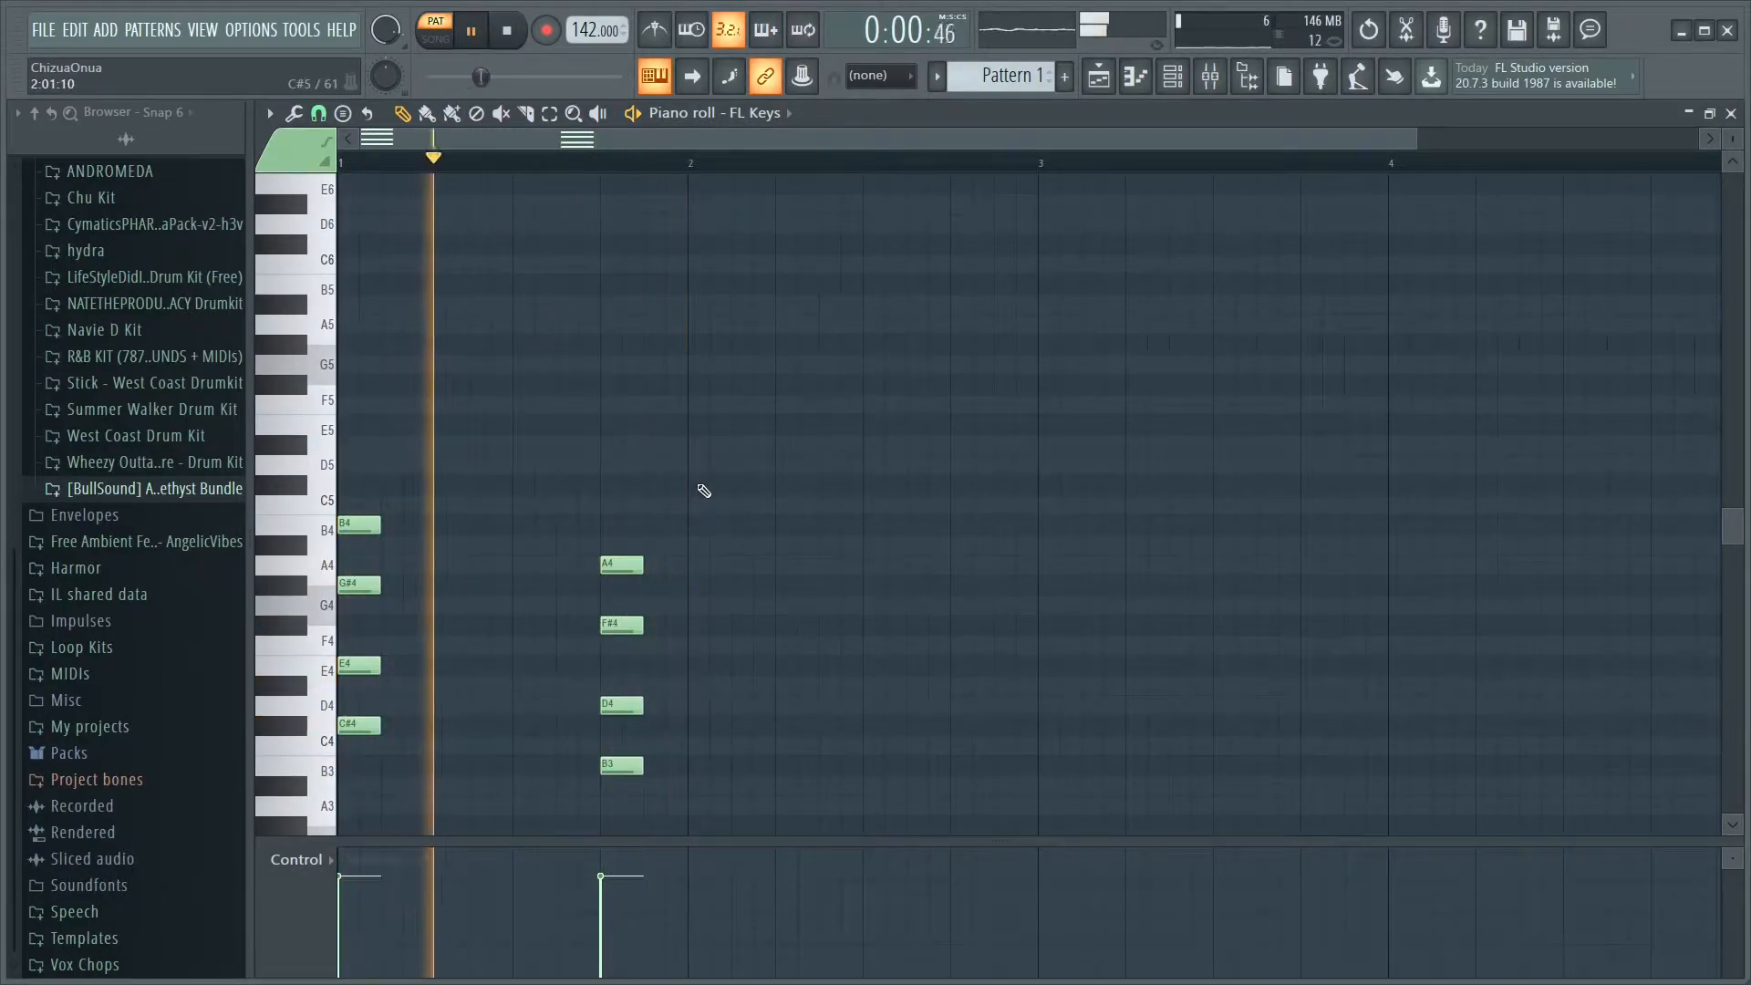
pyautogui.press('space')
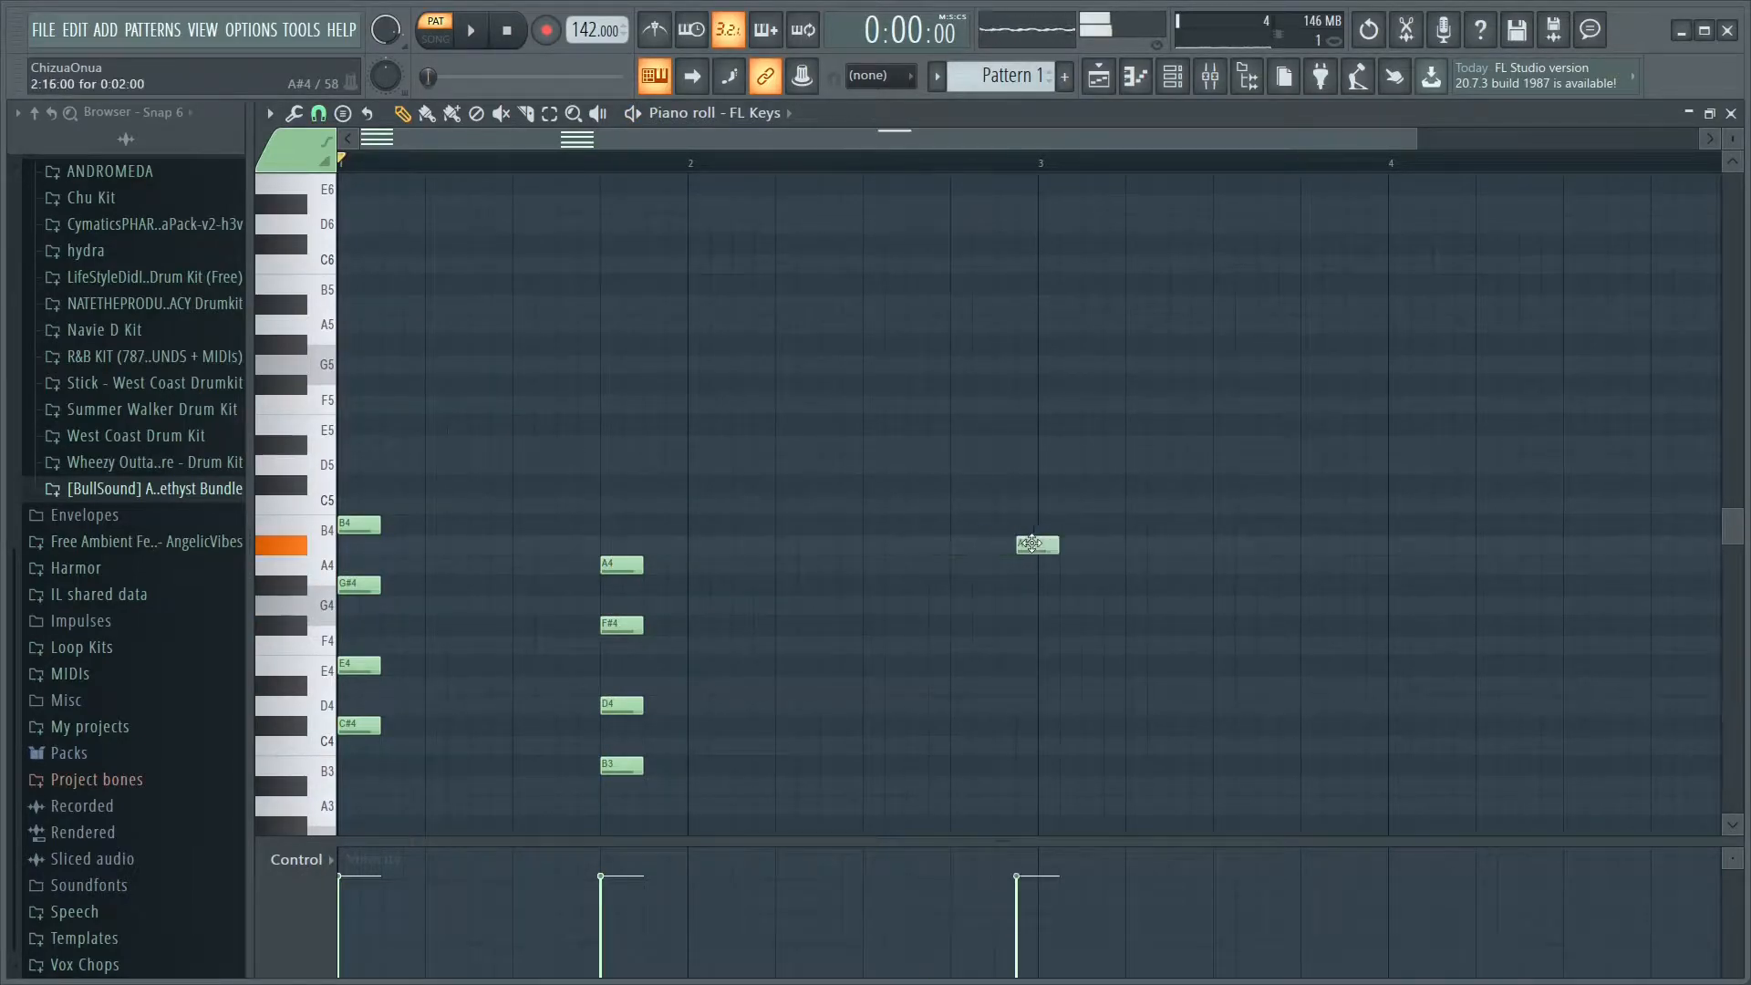
# Place top notes C#5 at the start of bar 3, A4 on its beat 4 and B4 on beat 2 of bar 4, checking by playback
pyautogui.moveTo(1050, 533); pyautogui.dragTo(1055, 474)
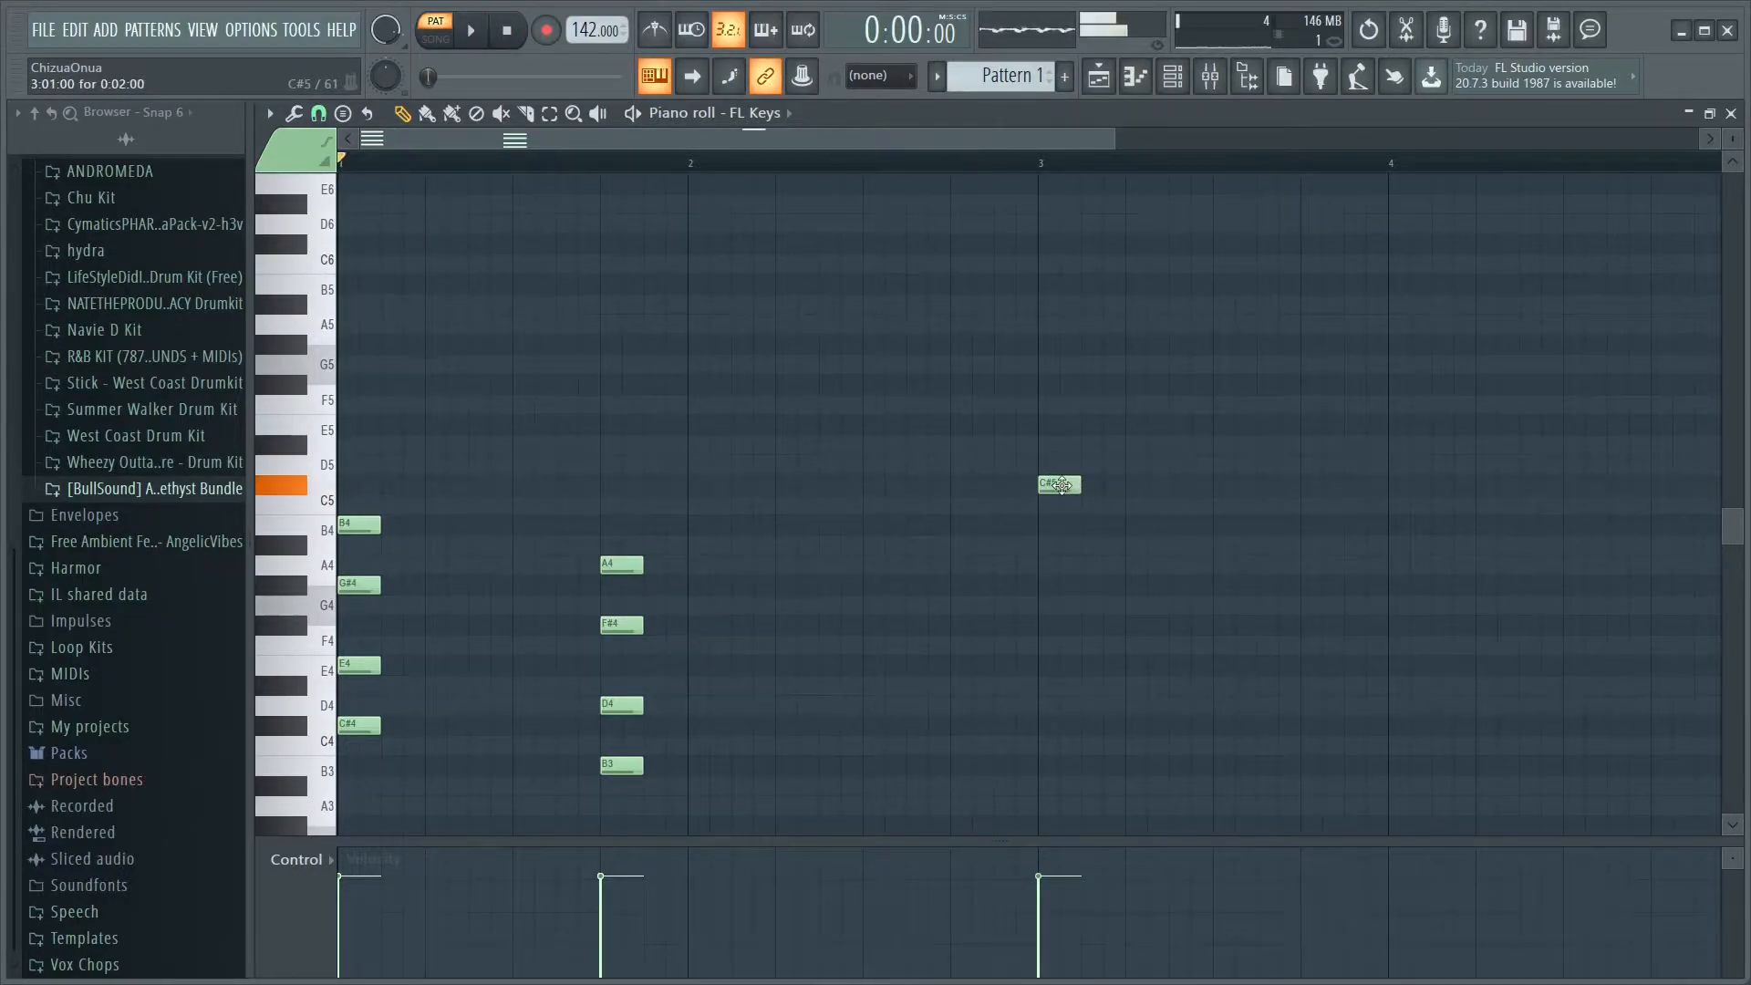
pyautogui.moveTo(1162, 507); pyautogui.dragTo(1227, 567)
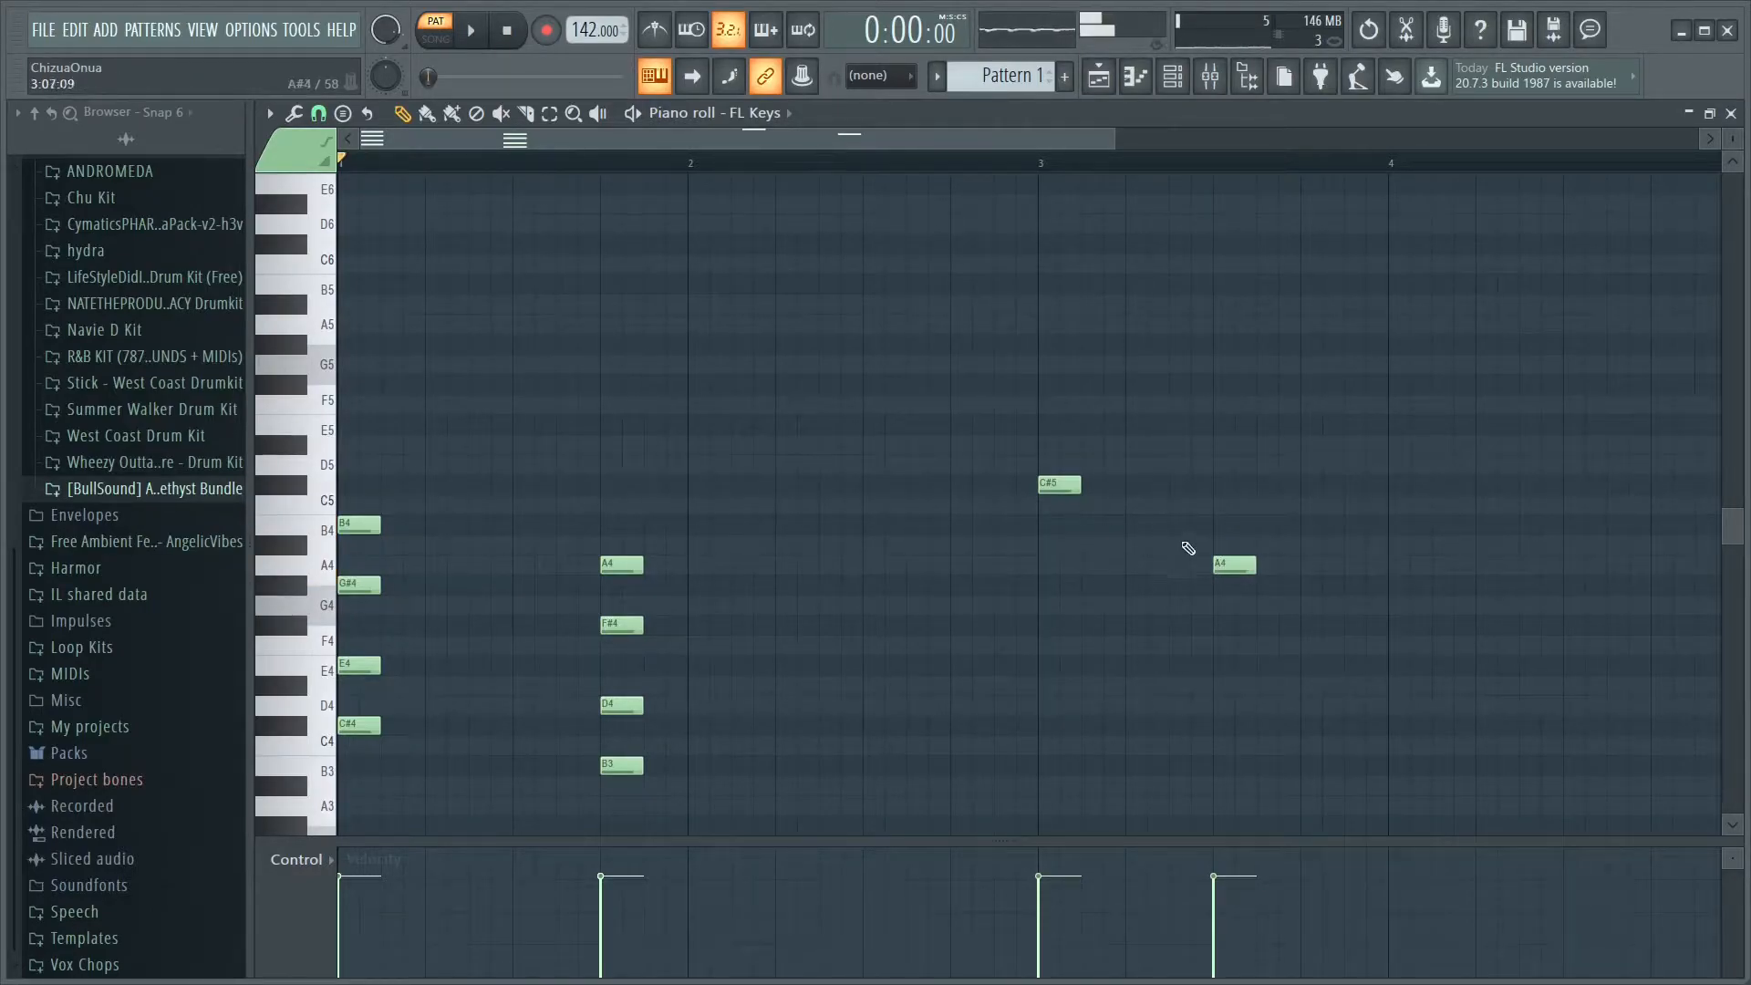
pyautogui.click(1419, 529)
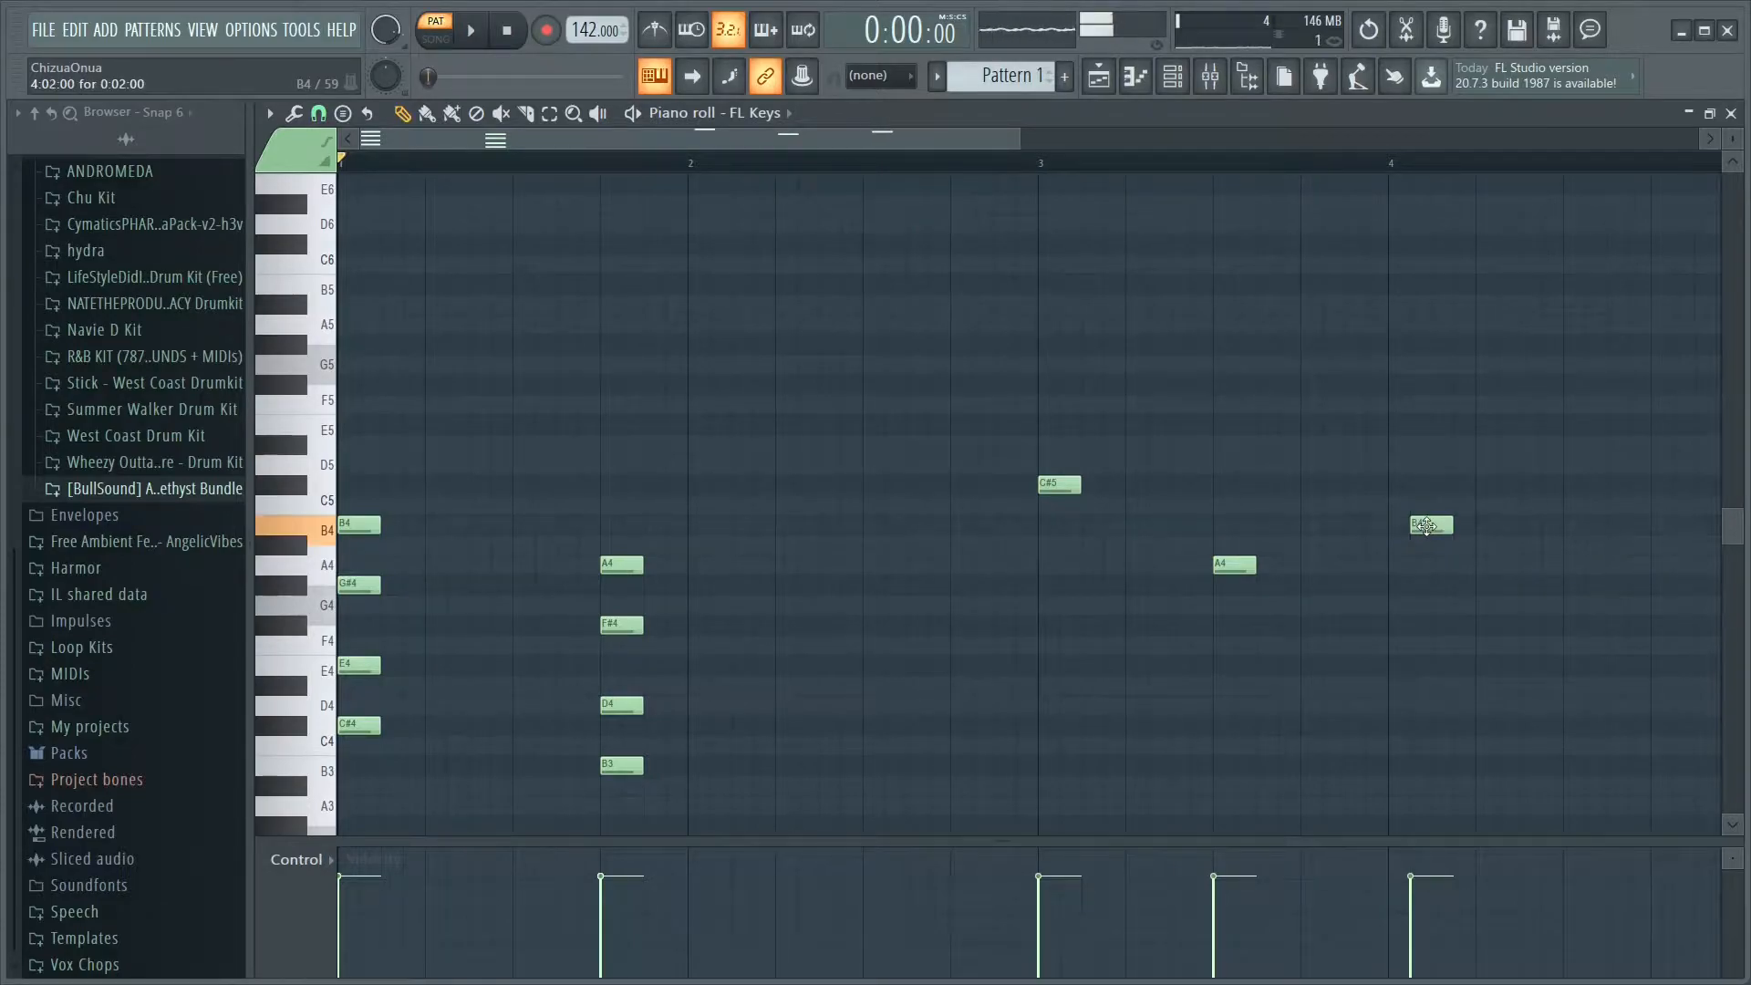
pyautogui.press('space')
pyautogui.moveTo(1245, 566); pyautogui.dragTo(1325, 567)
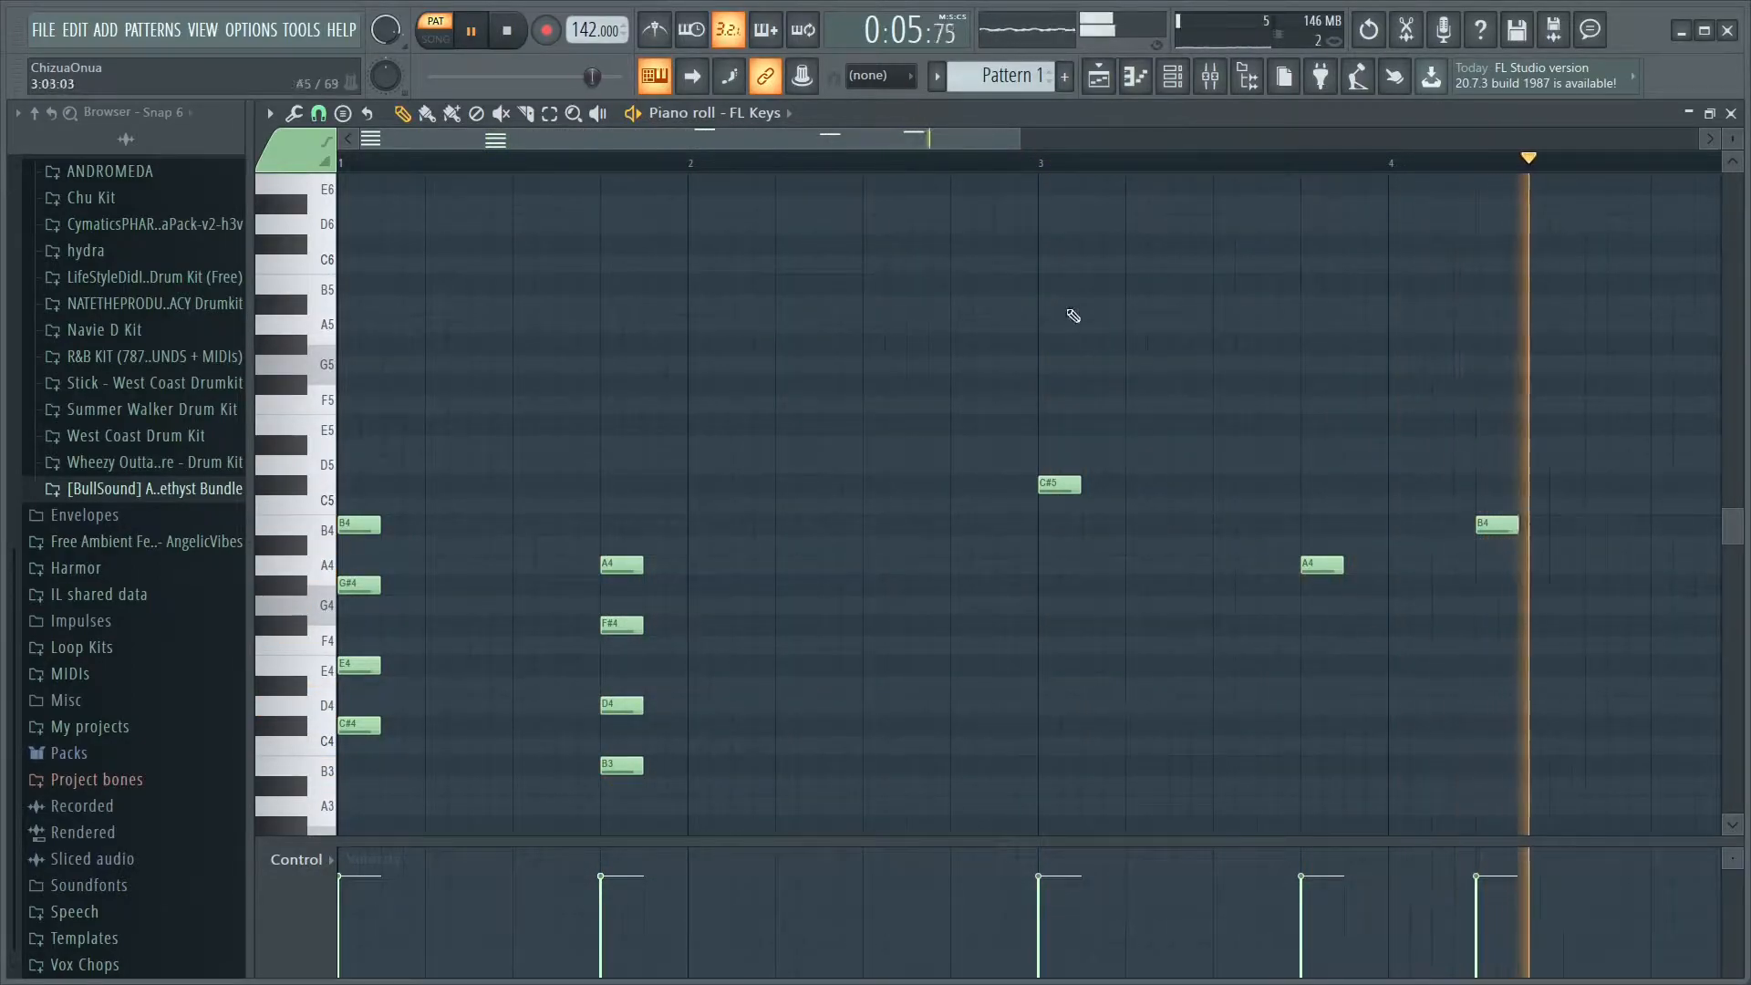
pyautogui.press('space')
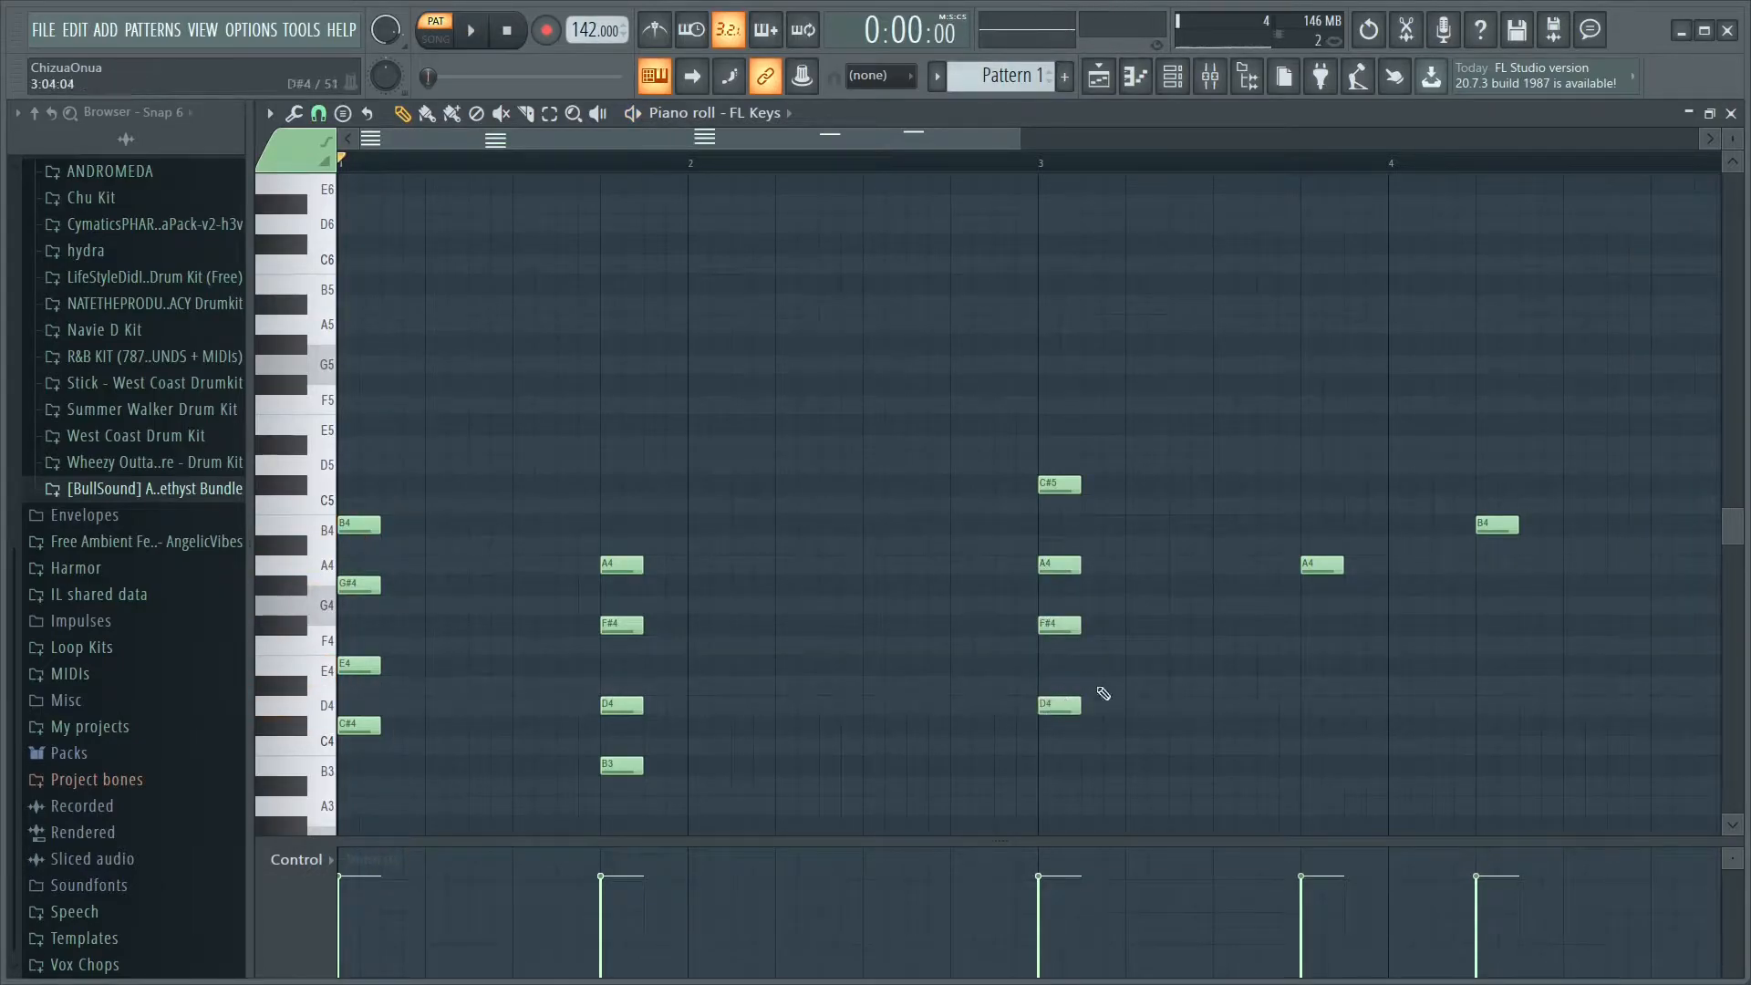
# Complete the bar 3 and 4 chords with D4-F#4-A4 under C#5, B3-D4-F#4 under A4 and C#4-E4-G#4 under B4
pyautogui.click(1045, 166)
pyautogui.click(1322, 766)
pyautogui.click(1484, 585)
pyautogui.click(1484, 665)
pyautogui.click(1483, 725)
# Play back the full chord progression and show the channel rack
pyautogui.press('space')
pyautogui.scroll(-1, 1082, 305)
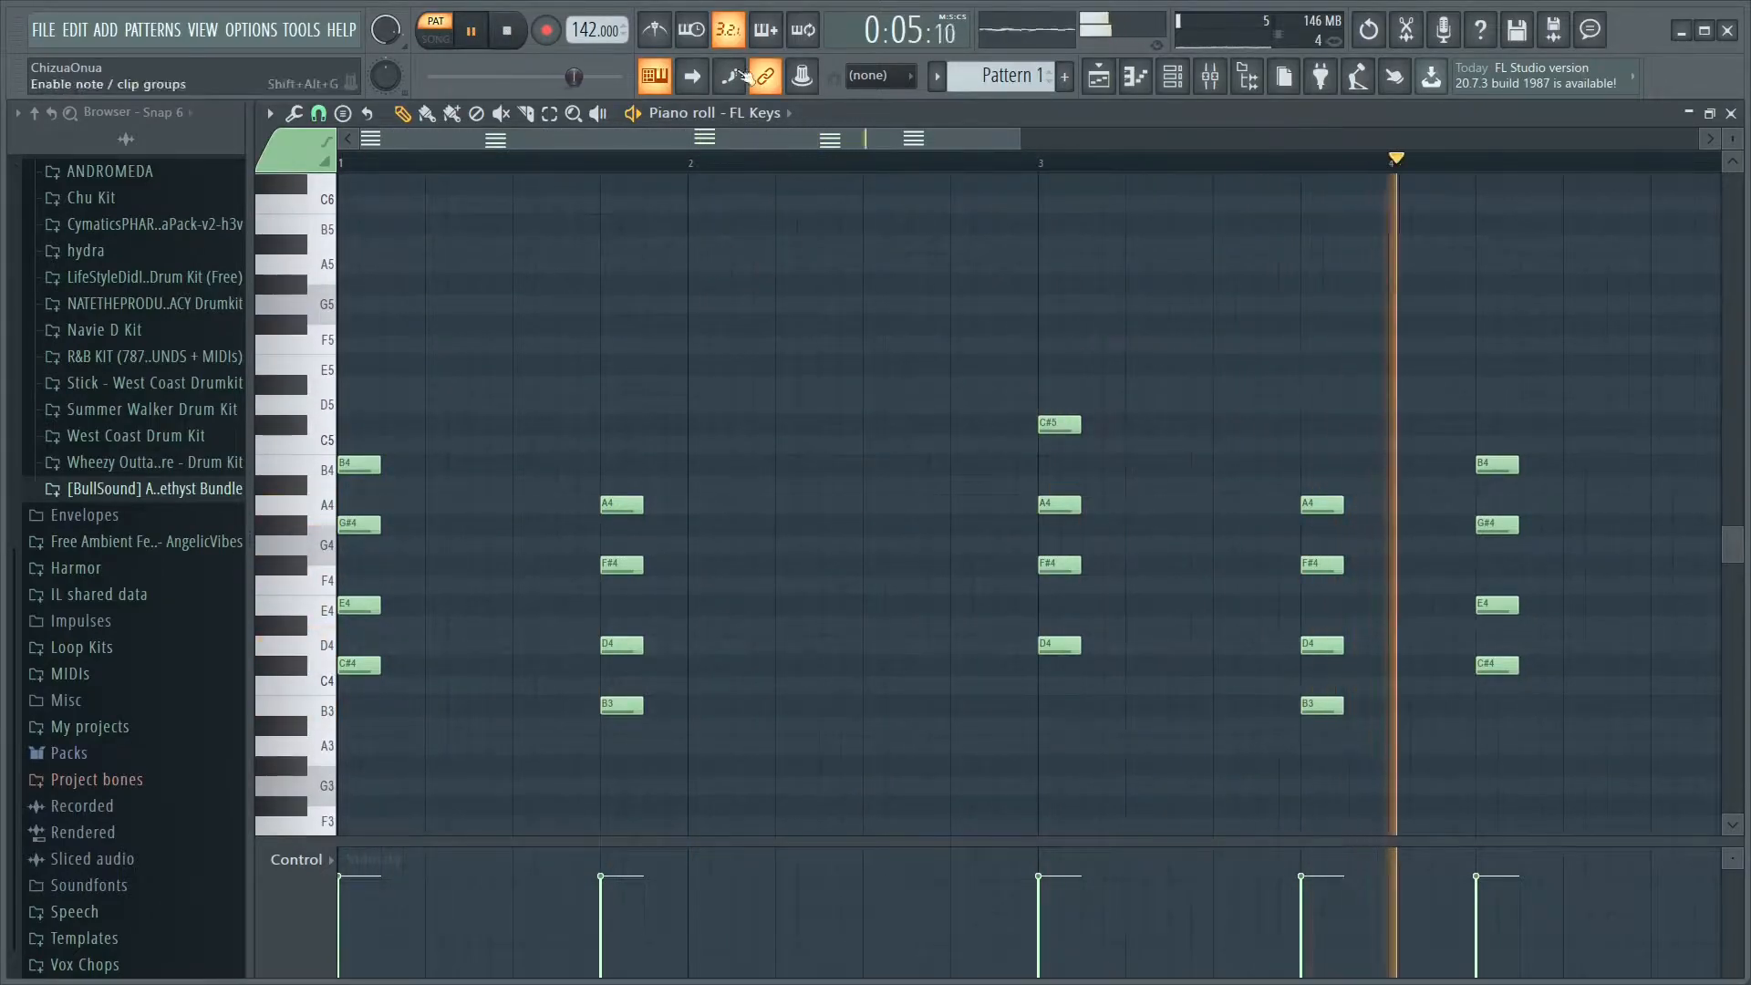
pyautogui.press('F6')
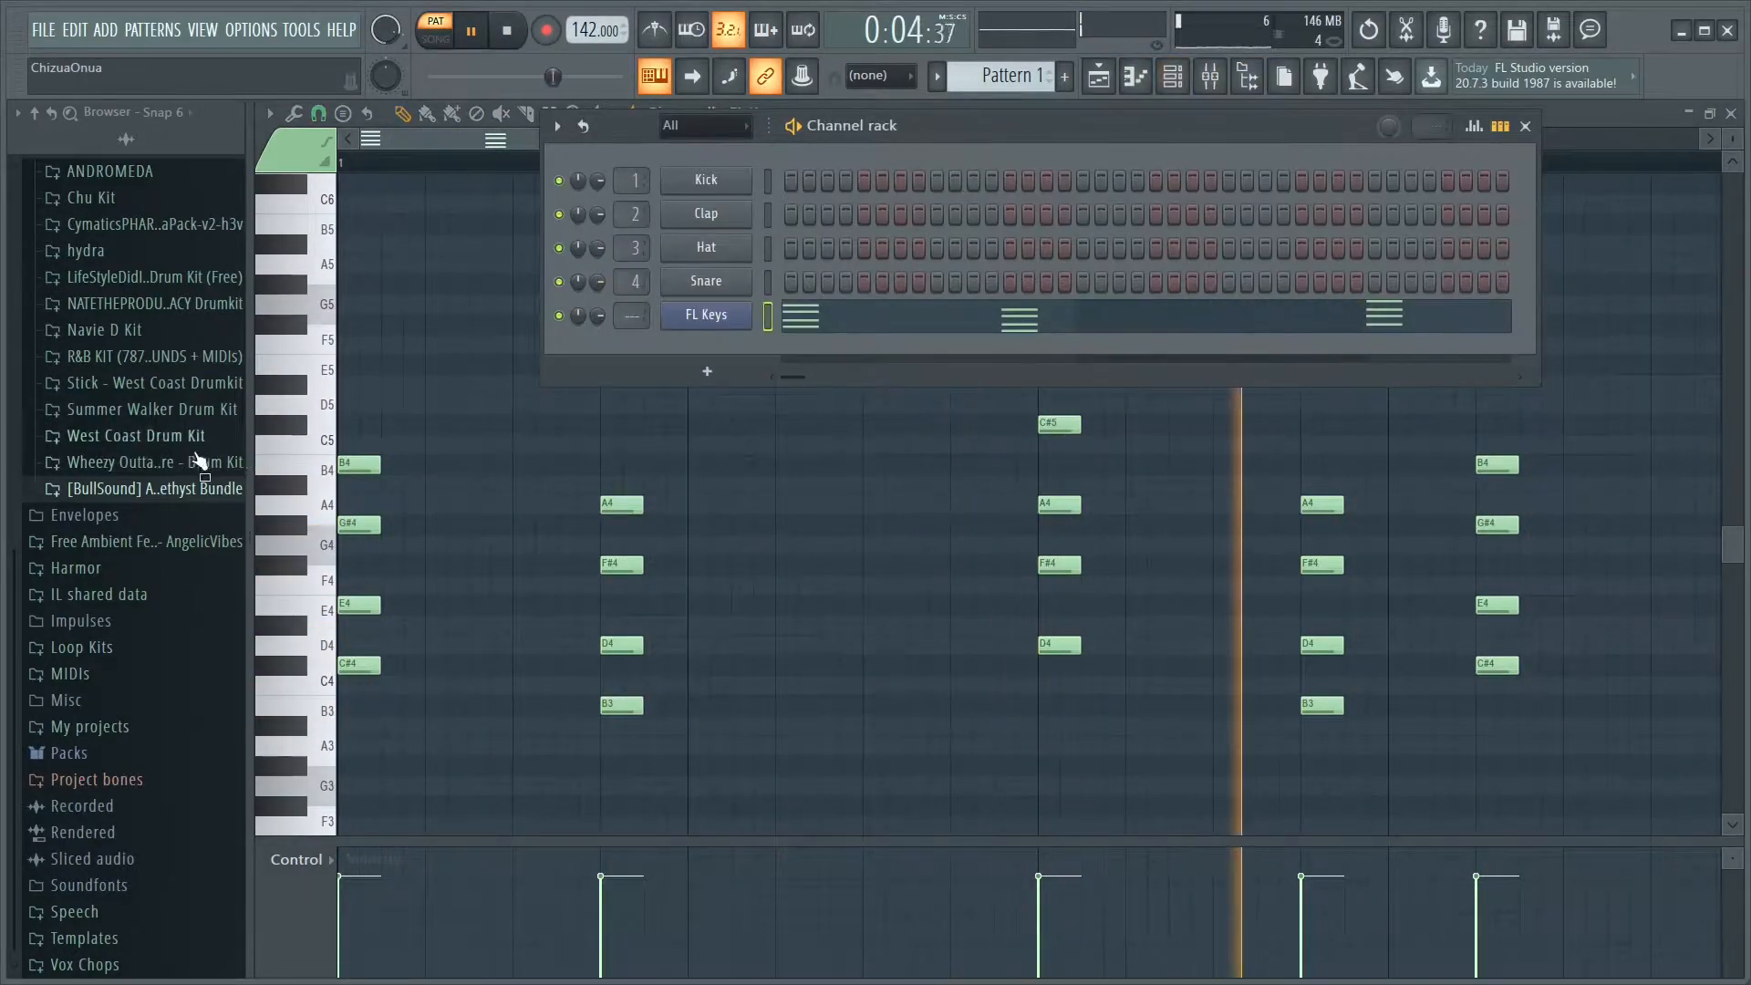
# Open the Snare folder of the Amethyst drum kit in the browser and stop playback
pyautogui.click(146, 488)
pyautogui.click(136, 536)
pyautogui.click(159, 420)
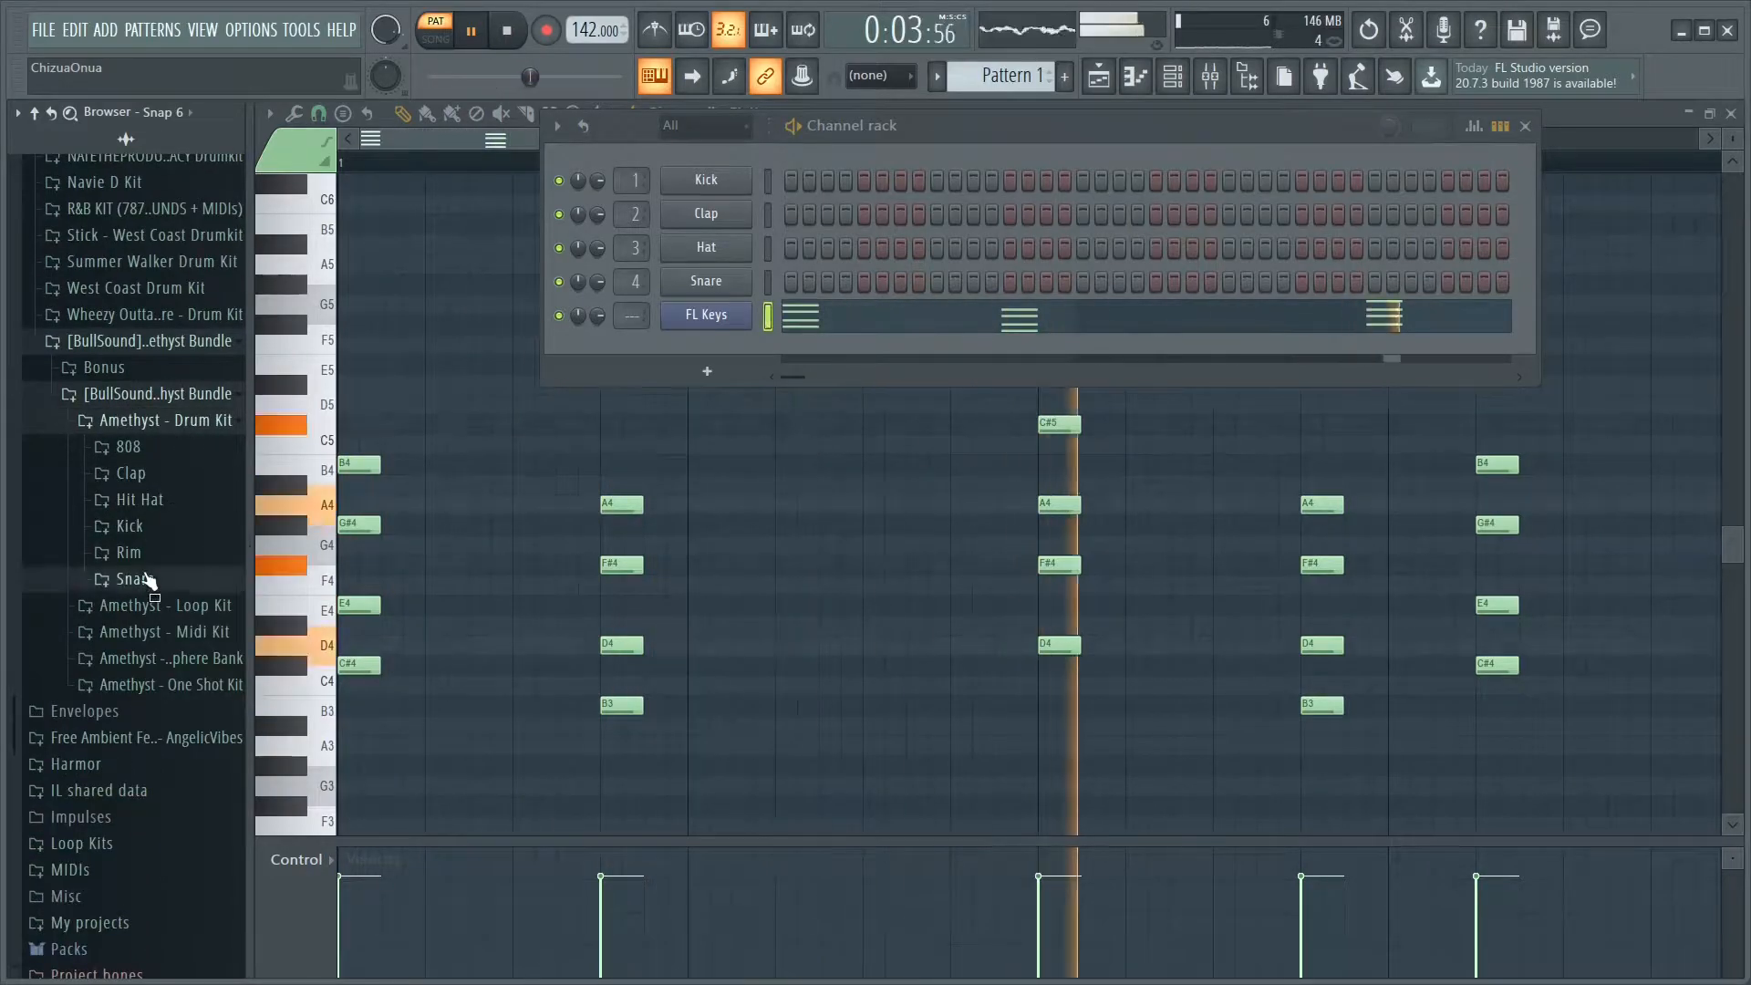
pyautogui.click(144, 576)
pyautogui.press('space')
# Audition the Amethyst snares and replace the Clap channel's sample with Amethyst - Snare (2)
pyautogui.click(219, 548)
pyautogui.click(223, 574)
pyautogui.click(222, 551)
pyautogui.click(222, 528)
pyautogui.click(221, 574)
pyautogui.click(222, 523)
pyautogui.moveTo(222, 527); pyautogui.dragTo(713, 210)
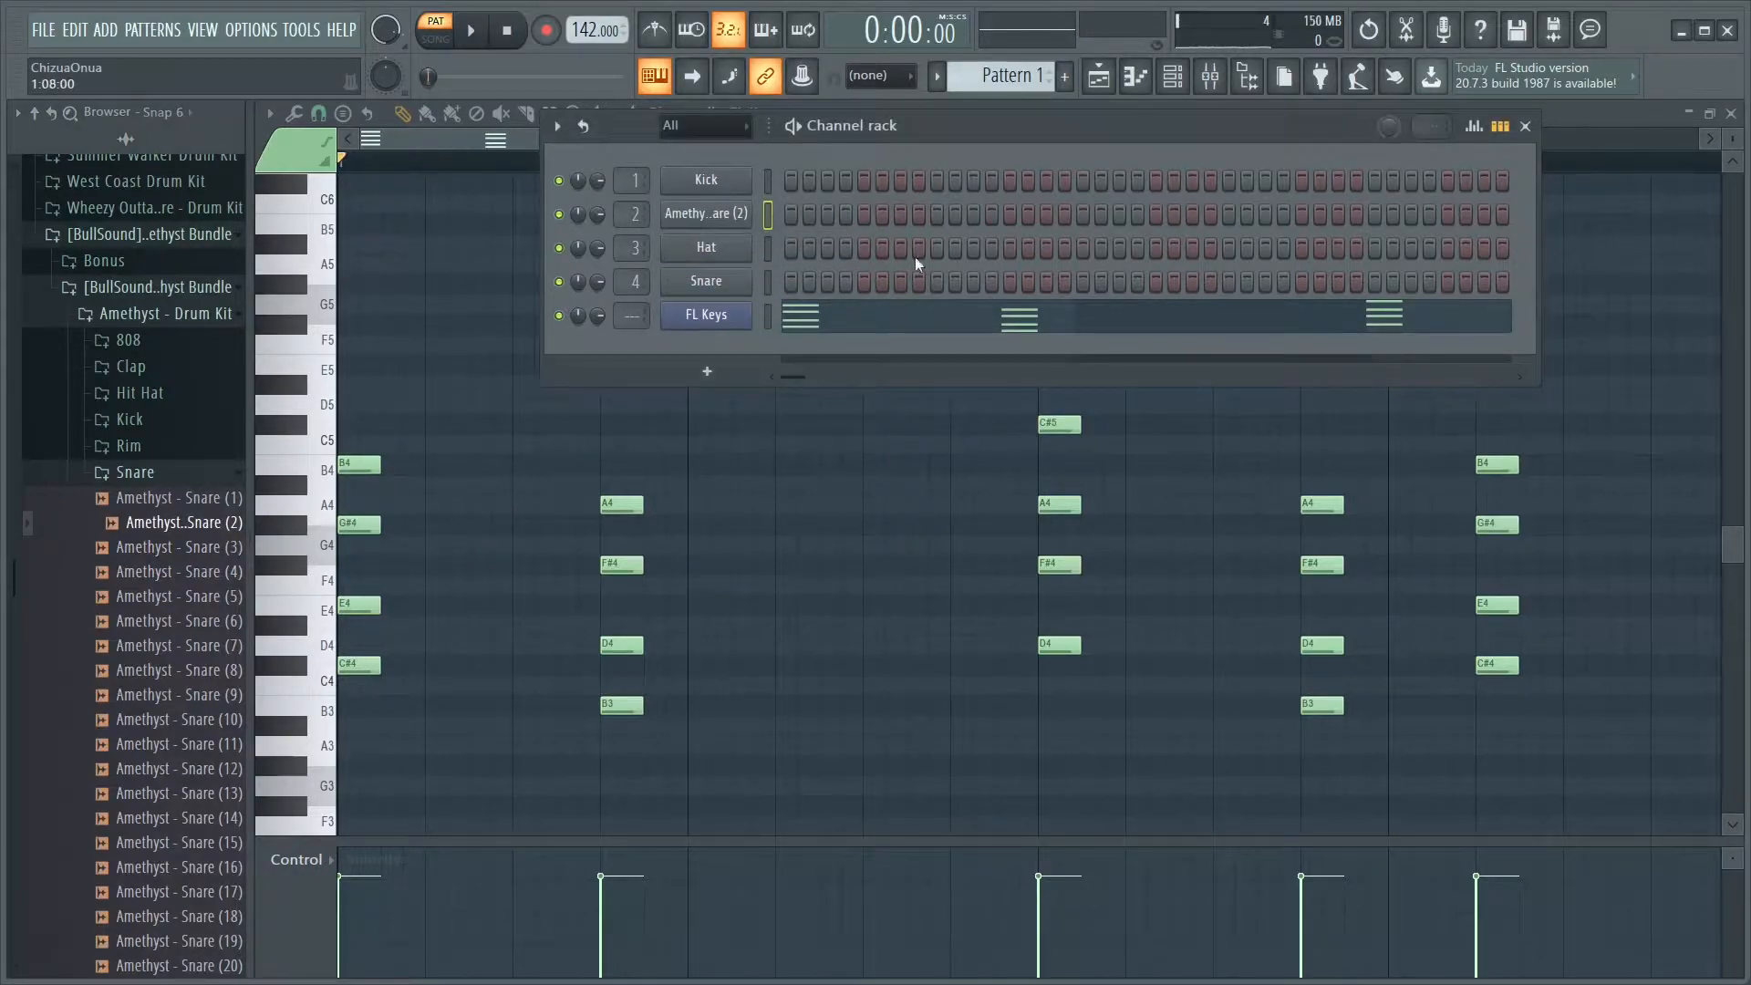
# Place snare hits on steps 9 and 25 and check them by playback
pyautogui.click(935, 214)
pyautogui.press('space')
pyautogui.click(1228, 213)
pyautogui.click(1525, 126)
pyautogui.press('space')
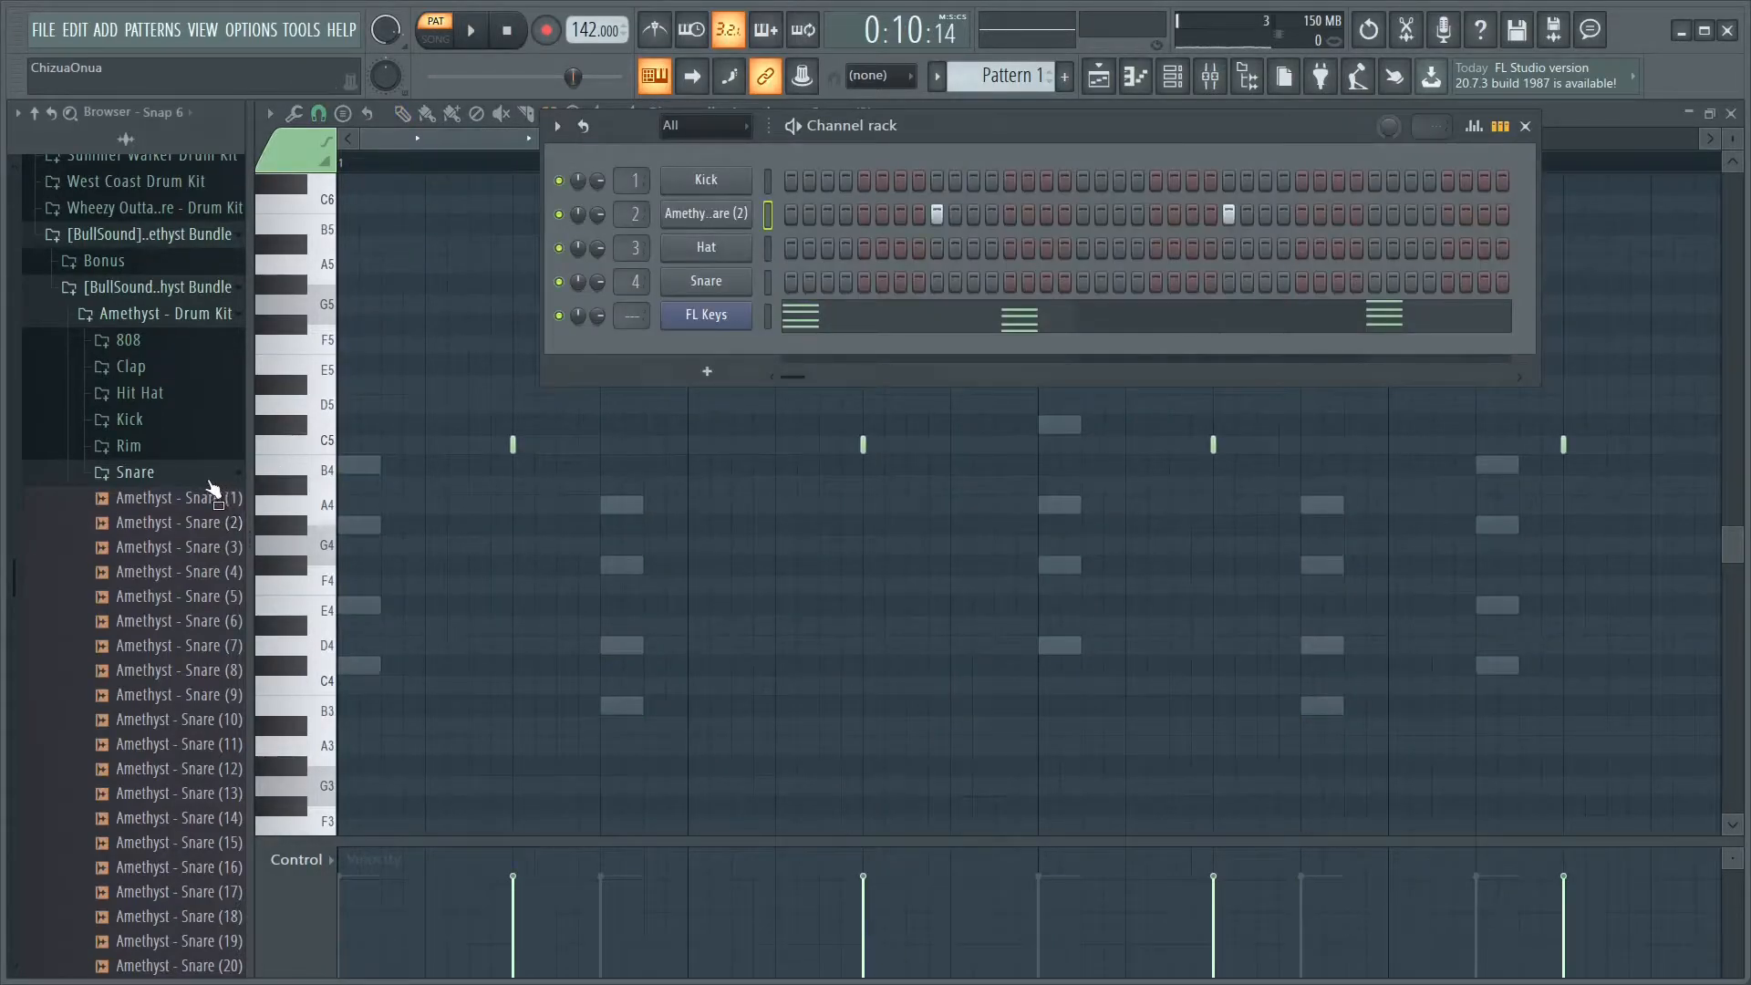
# Audition the Amethyst hi-hats and replace the Hat channel's sample with Amethyst - Hit Hat (4)
pyautogui.click(208, 476)
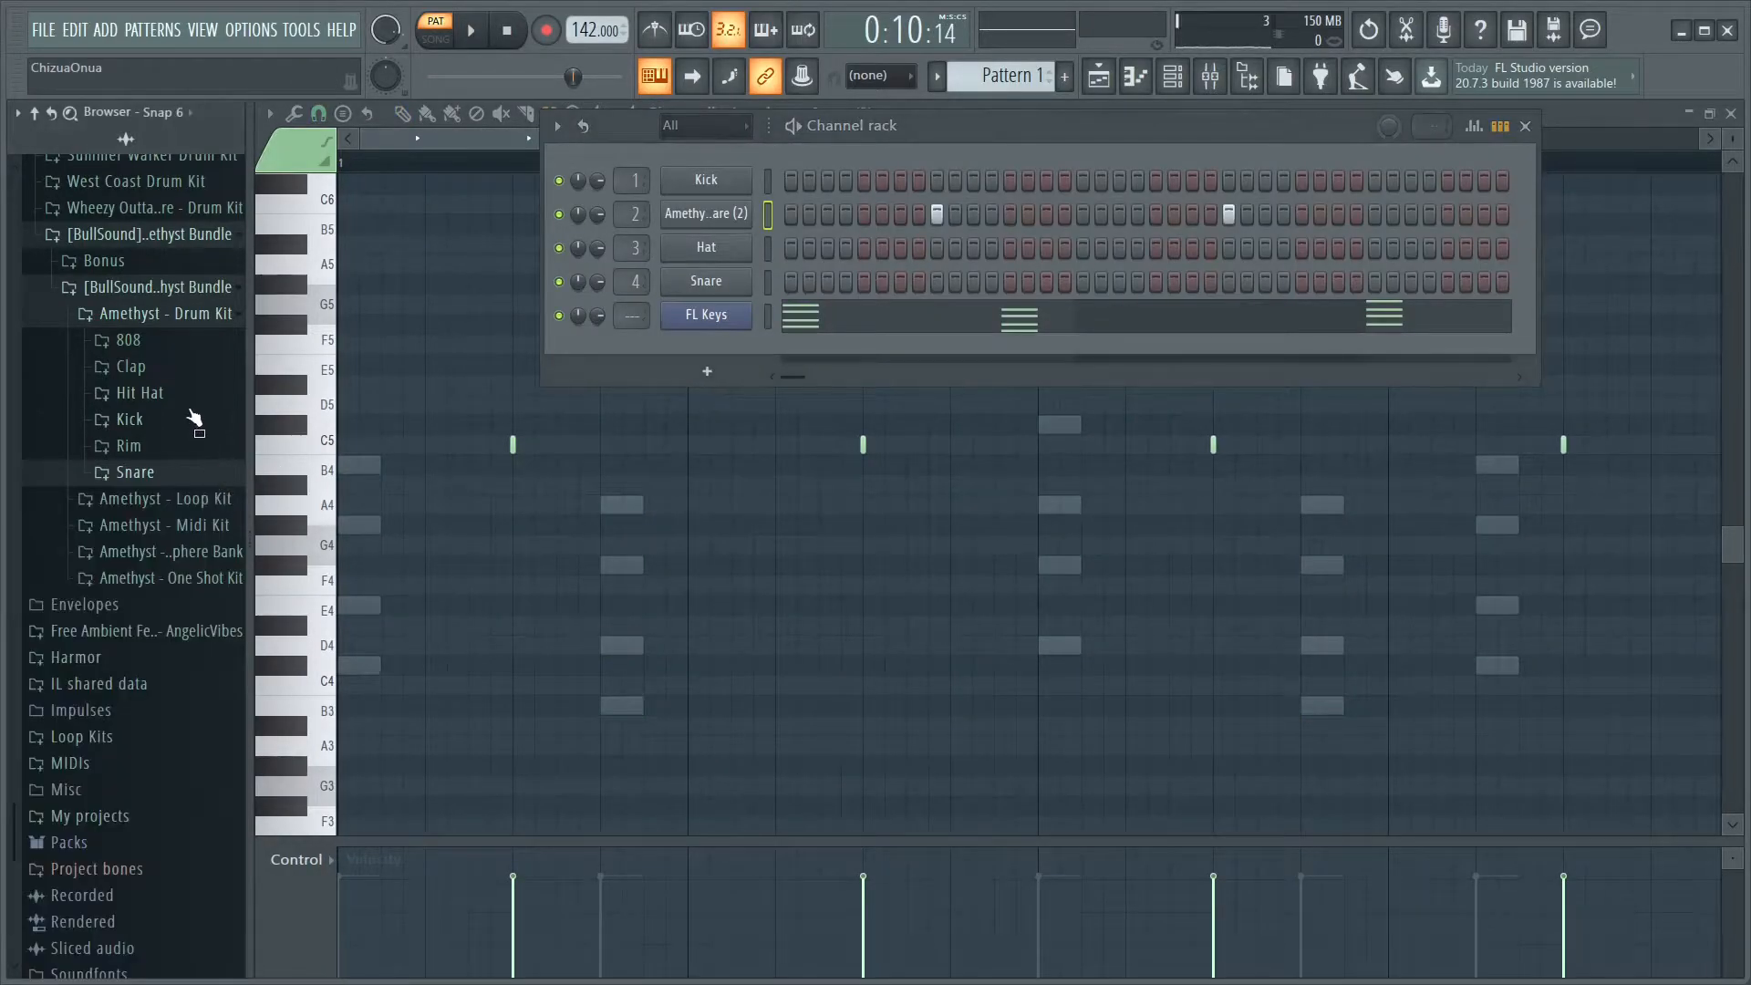
pyautogui.click(180, 396)
pyautogui.click(187, 443)
pyautogui.click(190, 468)
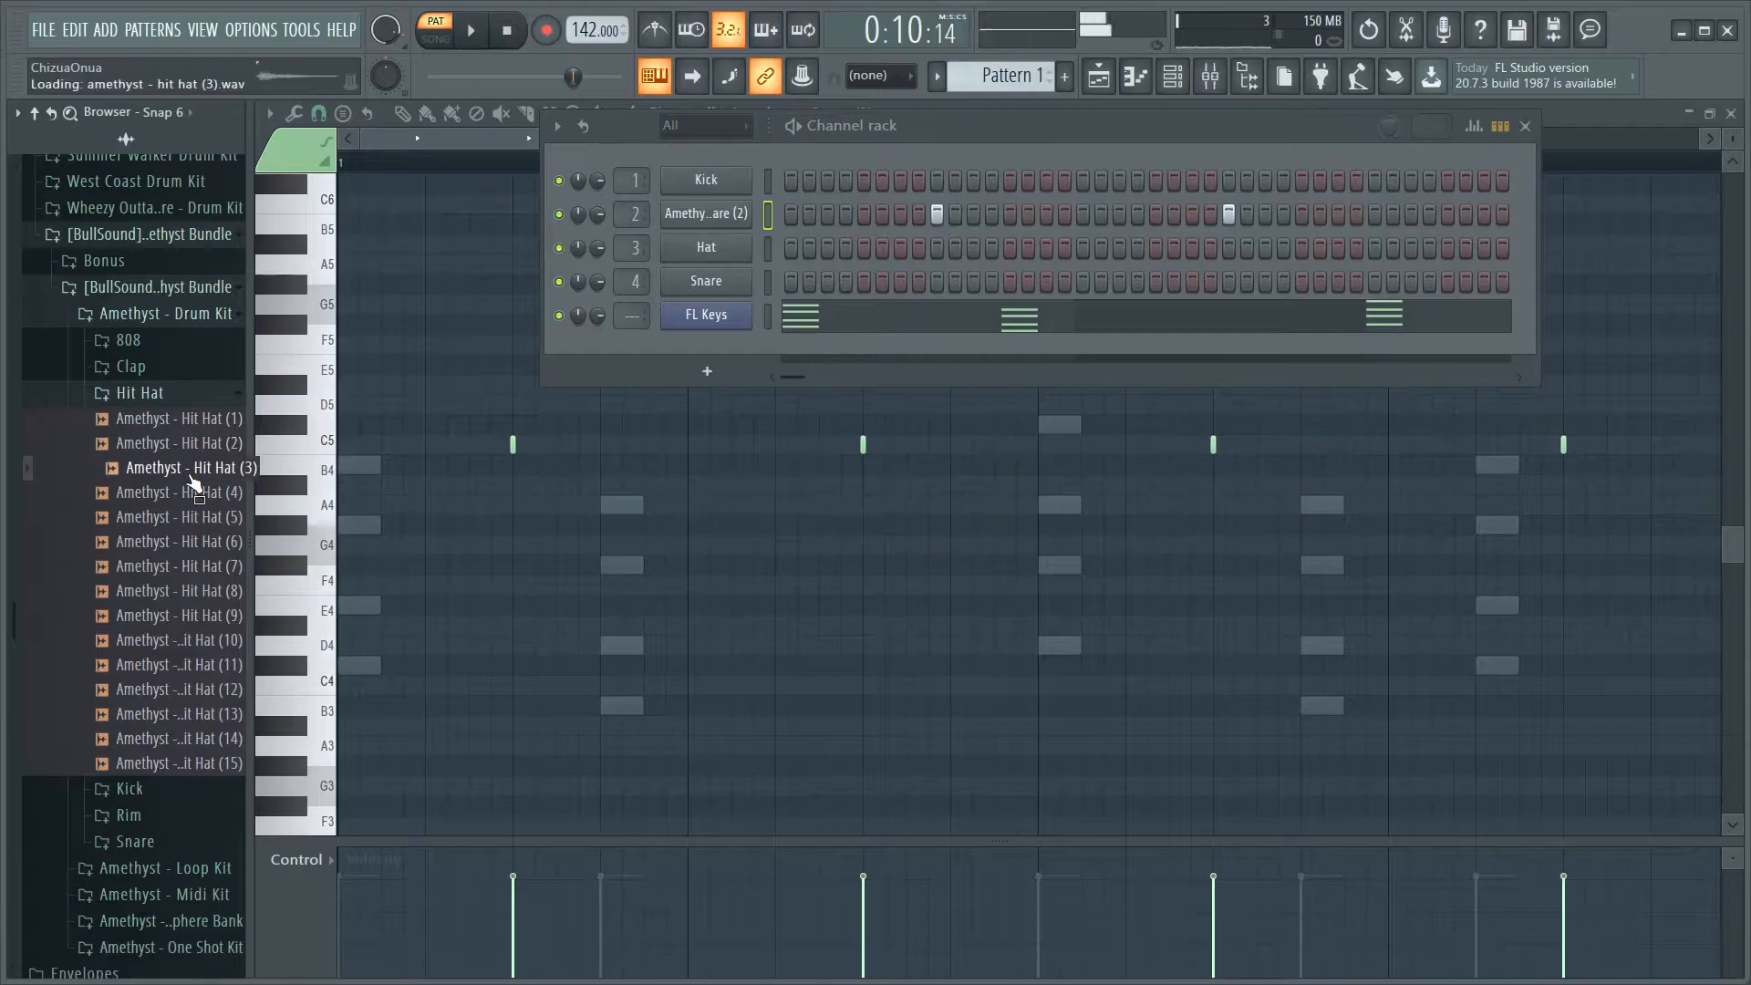
pyautogui.click(194, 492)
pyautogui.moveTo(194, 493); pyautogui.dragTo(706, 247)
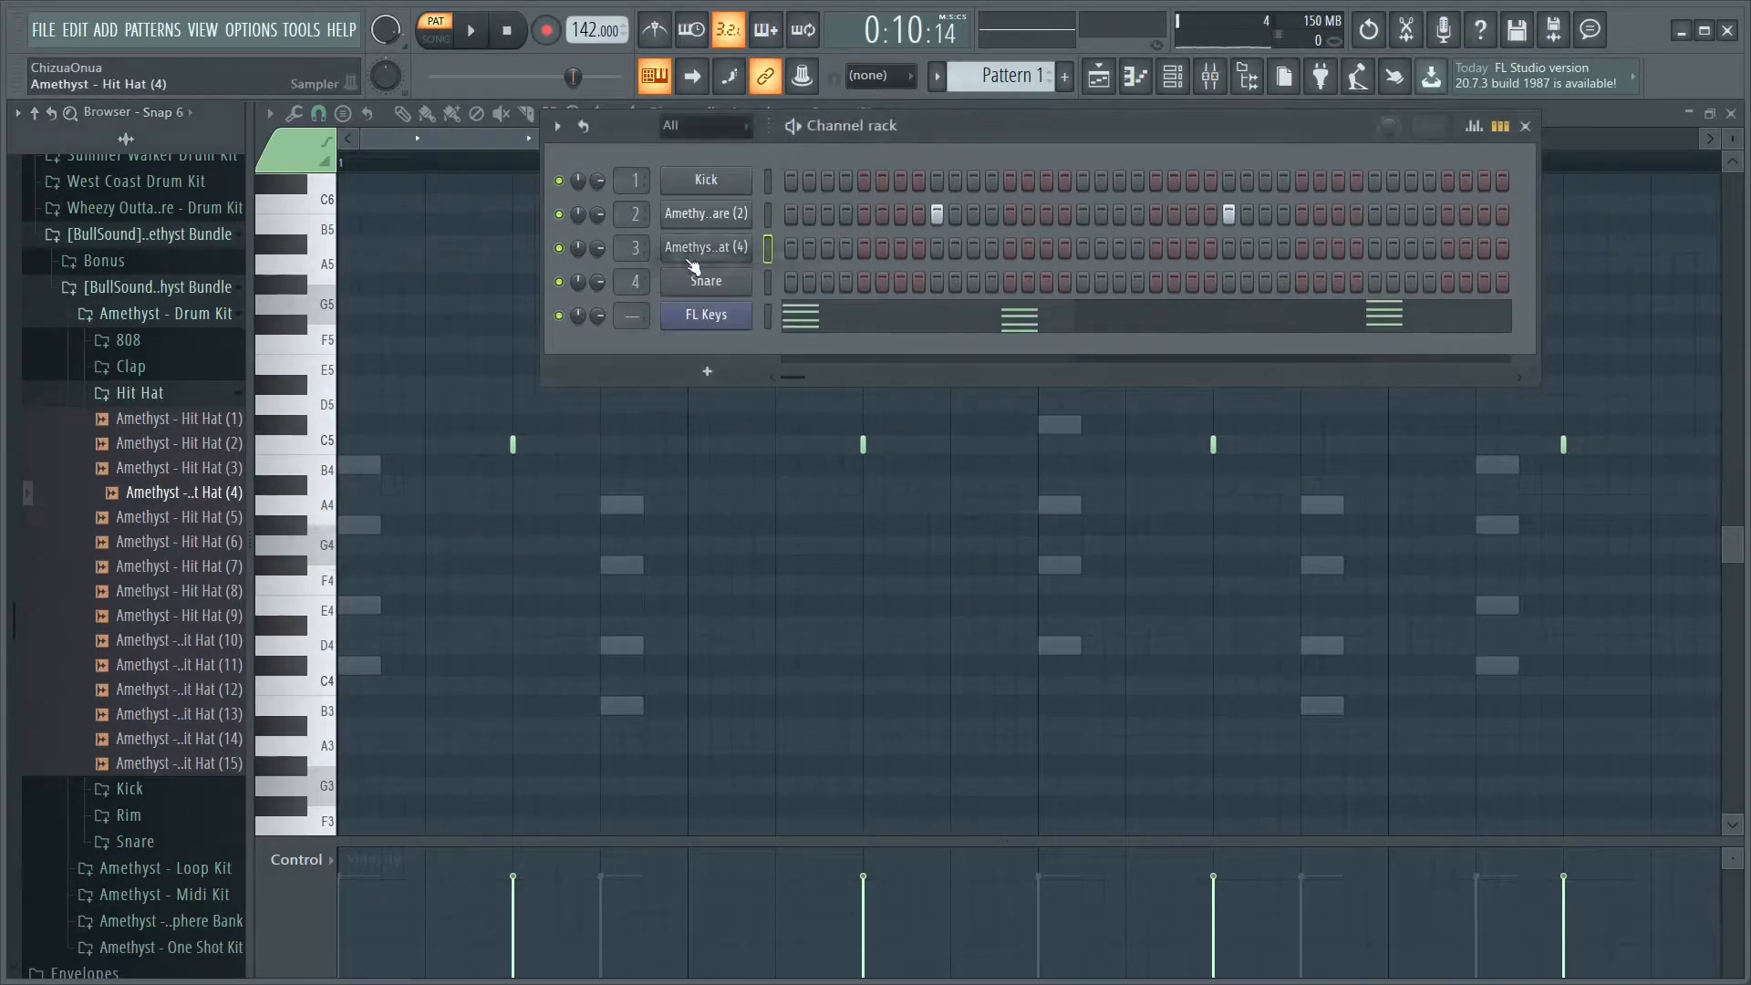
# Add Fruity Fast Dist to the first effect slot of mixer Insert 3
pyautogui.click(1210, 76)
pyautogui.click(488, 264)
pyautogui.click(1535, 181)
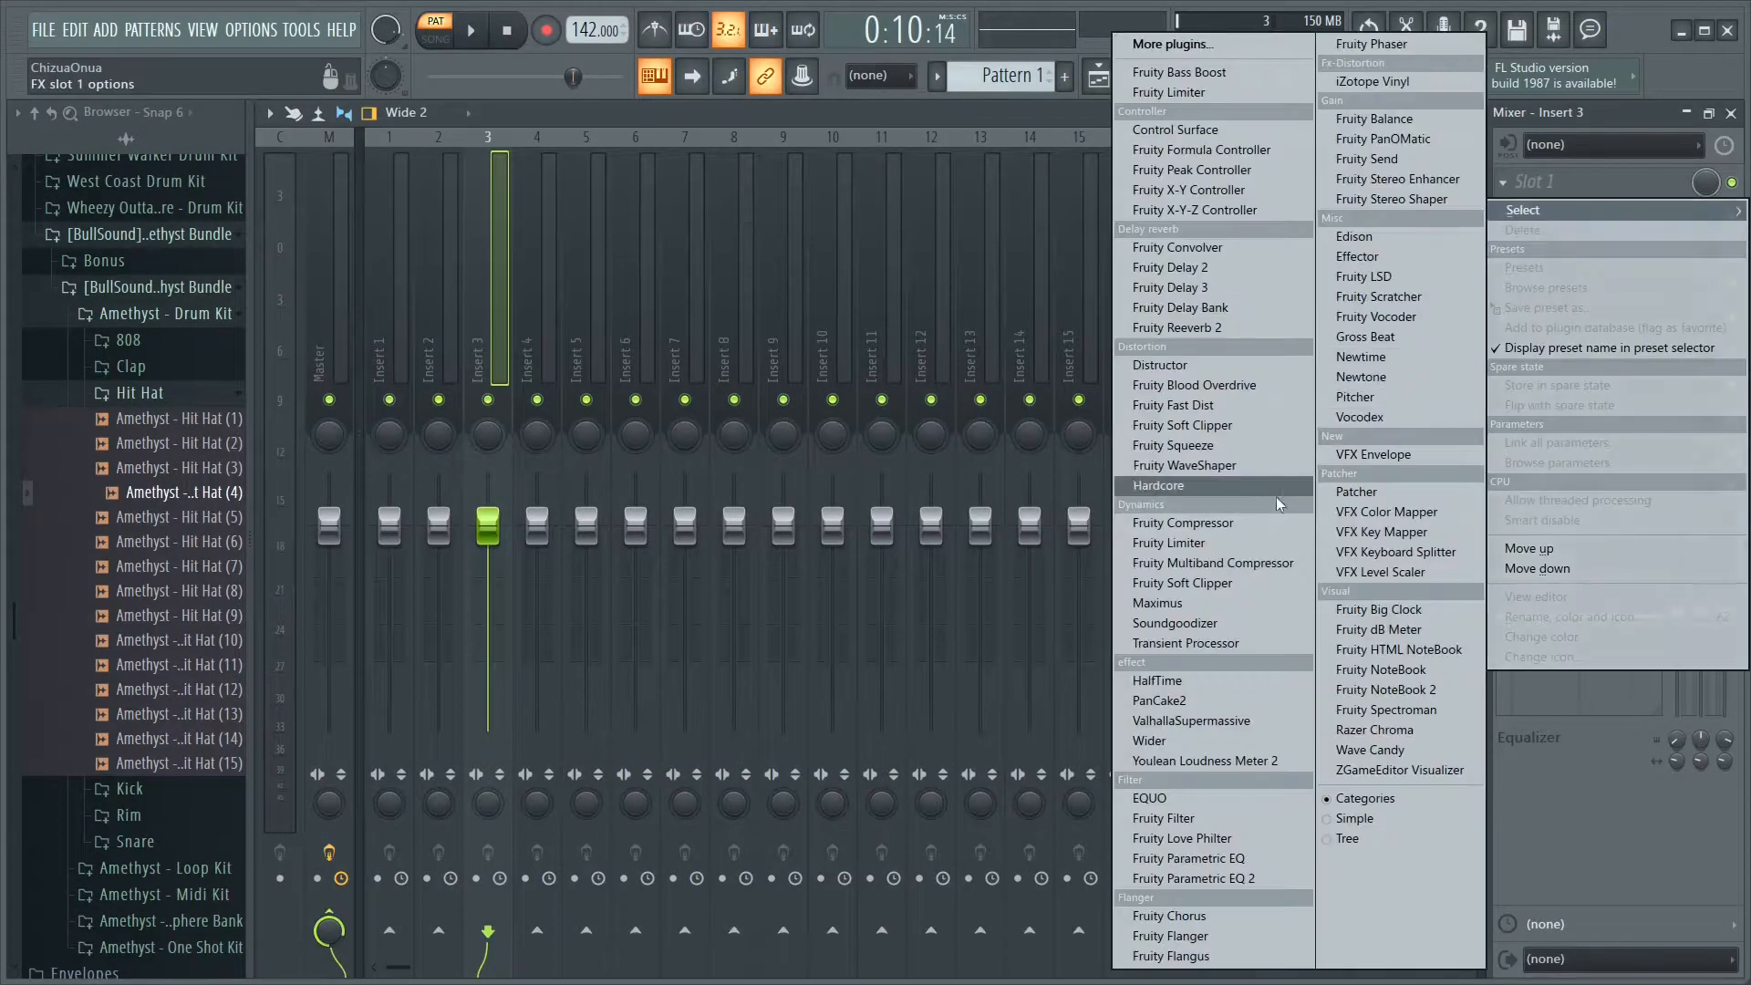
pyautogui.click(1214, 404)
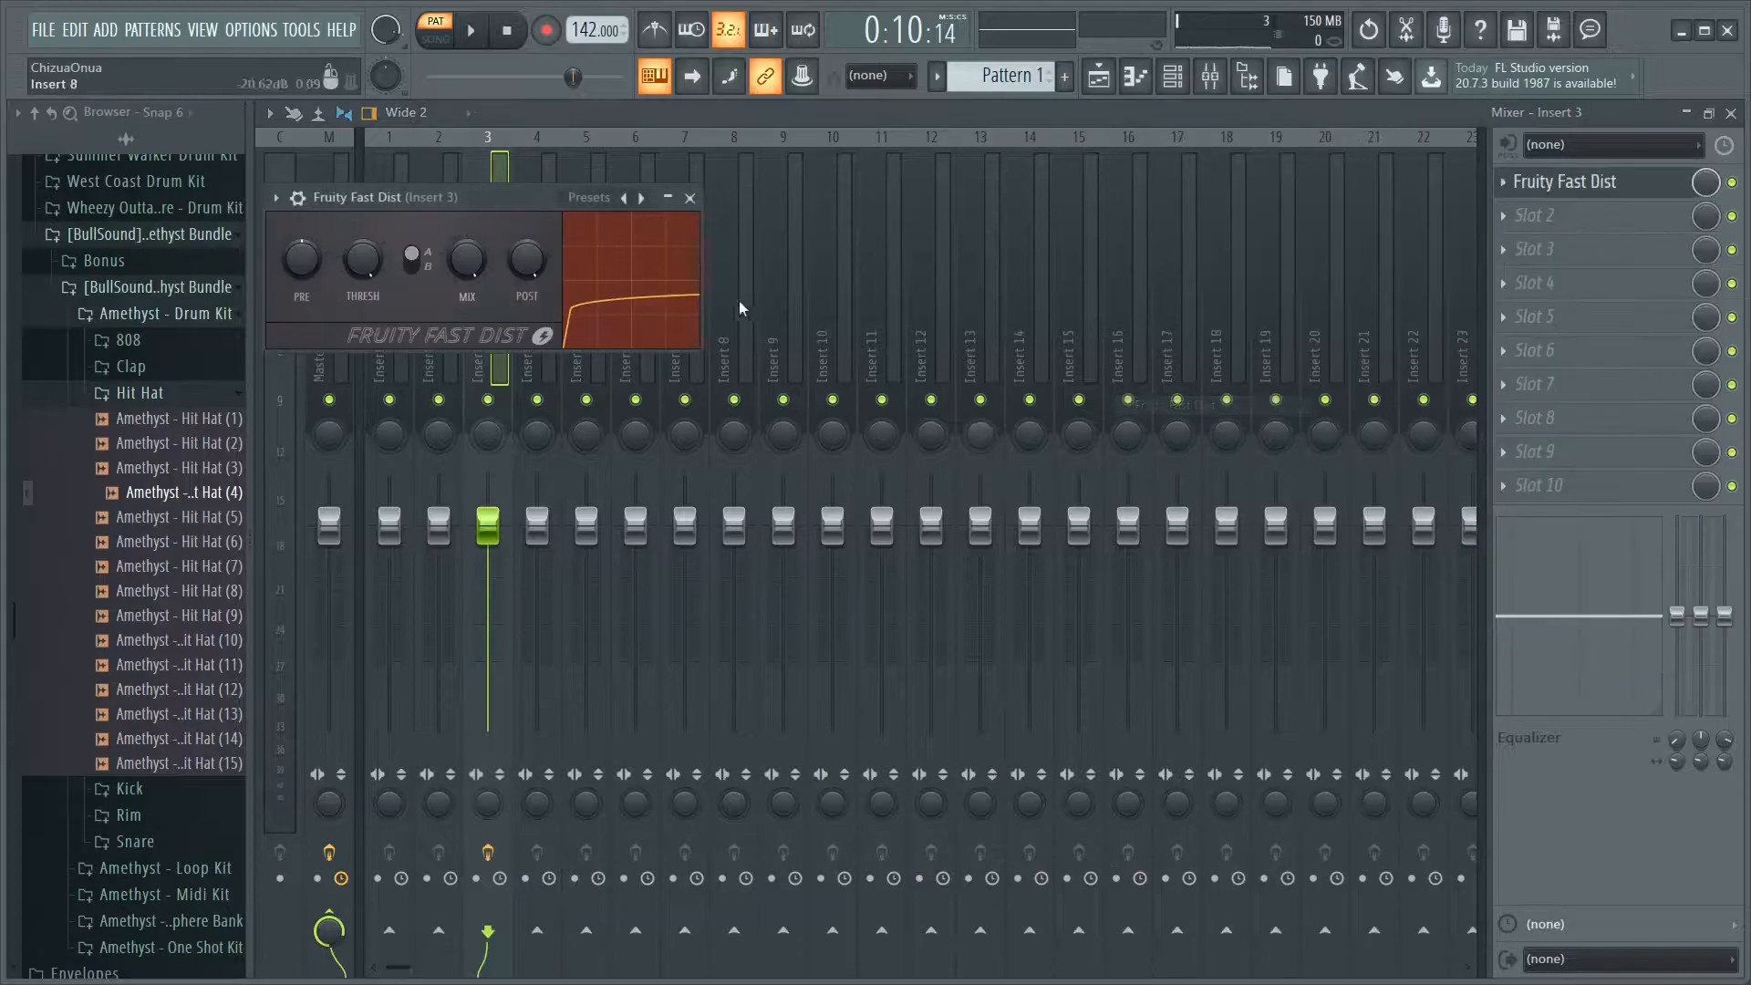
pyautogui.click(690, 198)
# Fill the hi-hat channel with a hit every two steps and play back the pattern
pyautogui.click(1174, 79)
pyautogui.rightClick(708, 248)
pyautogui.click(1050, 320)
pyautogui.press('space')
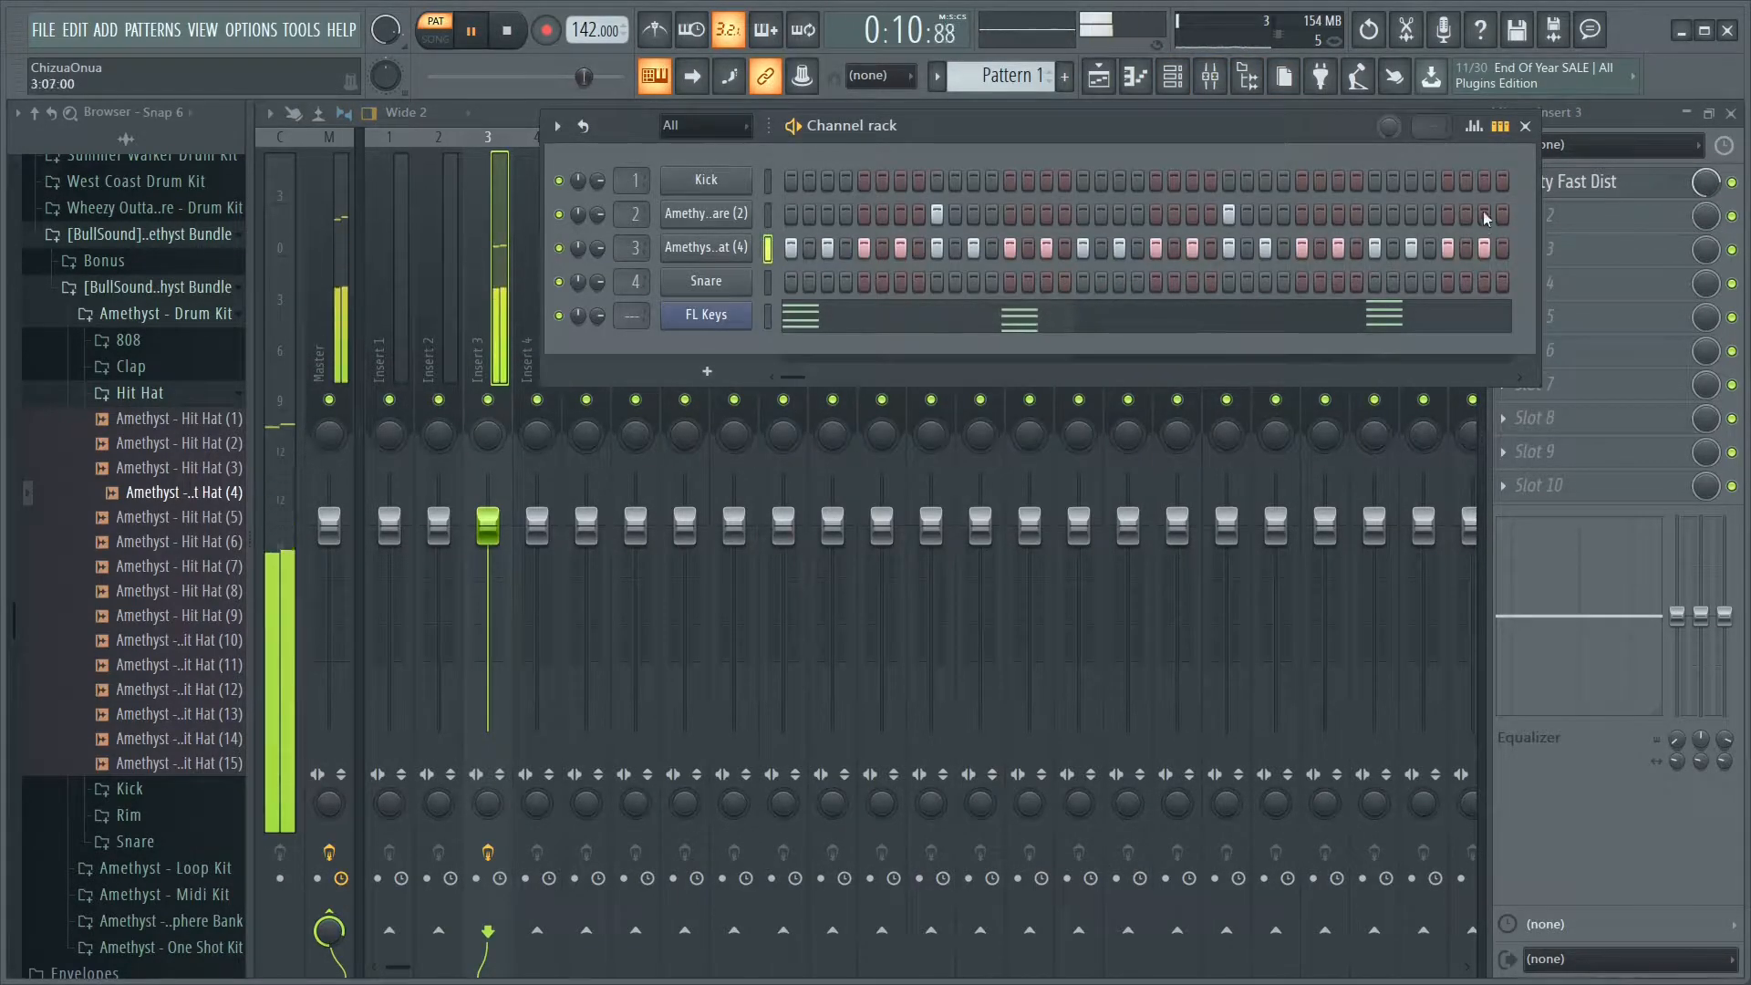
# Lower the mixer levels of Insert 3 to -5.3 dB and Insert 2 to -1.2 dB
pyautogui.click(1526, 131)
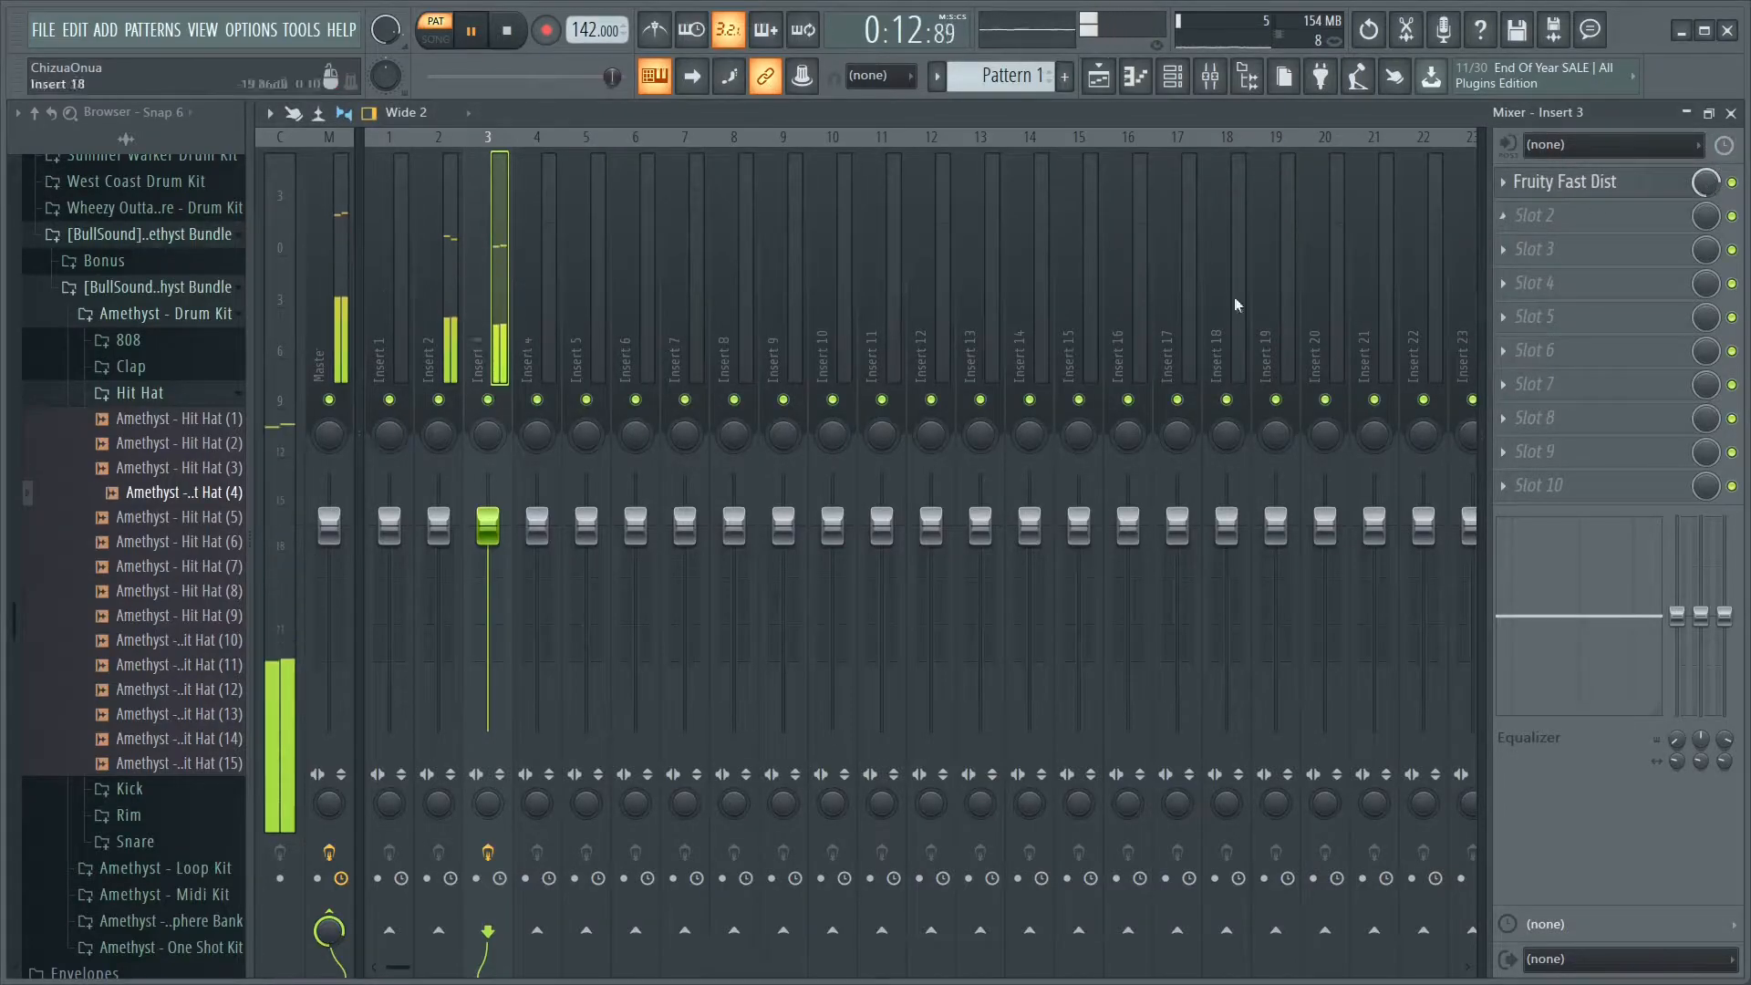
pyautogui.moveTo(497, 524); pyautogui.dragTo(490, 572)
pyautogui.click(439, 524)
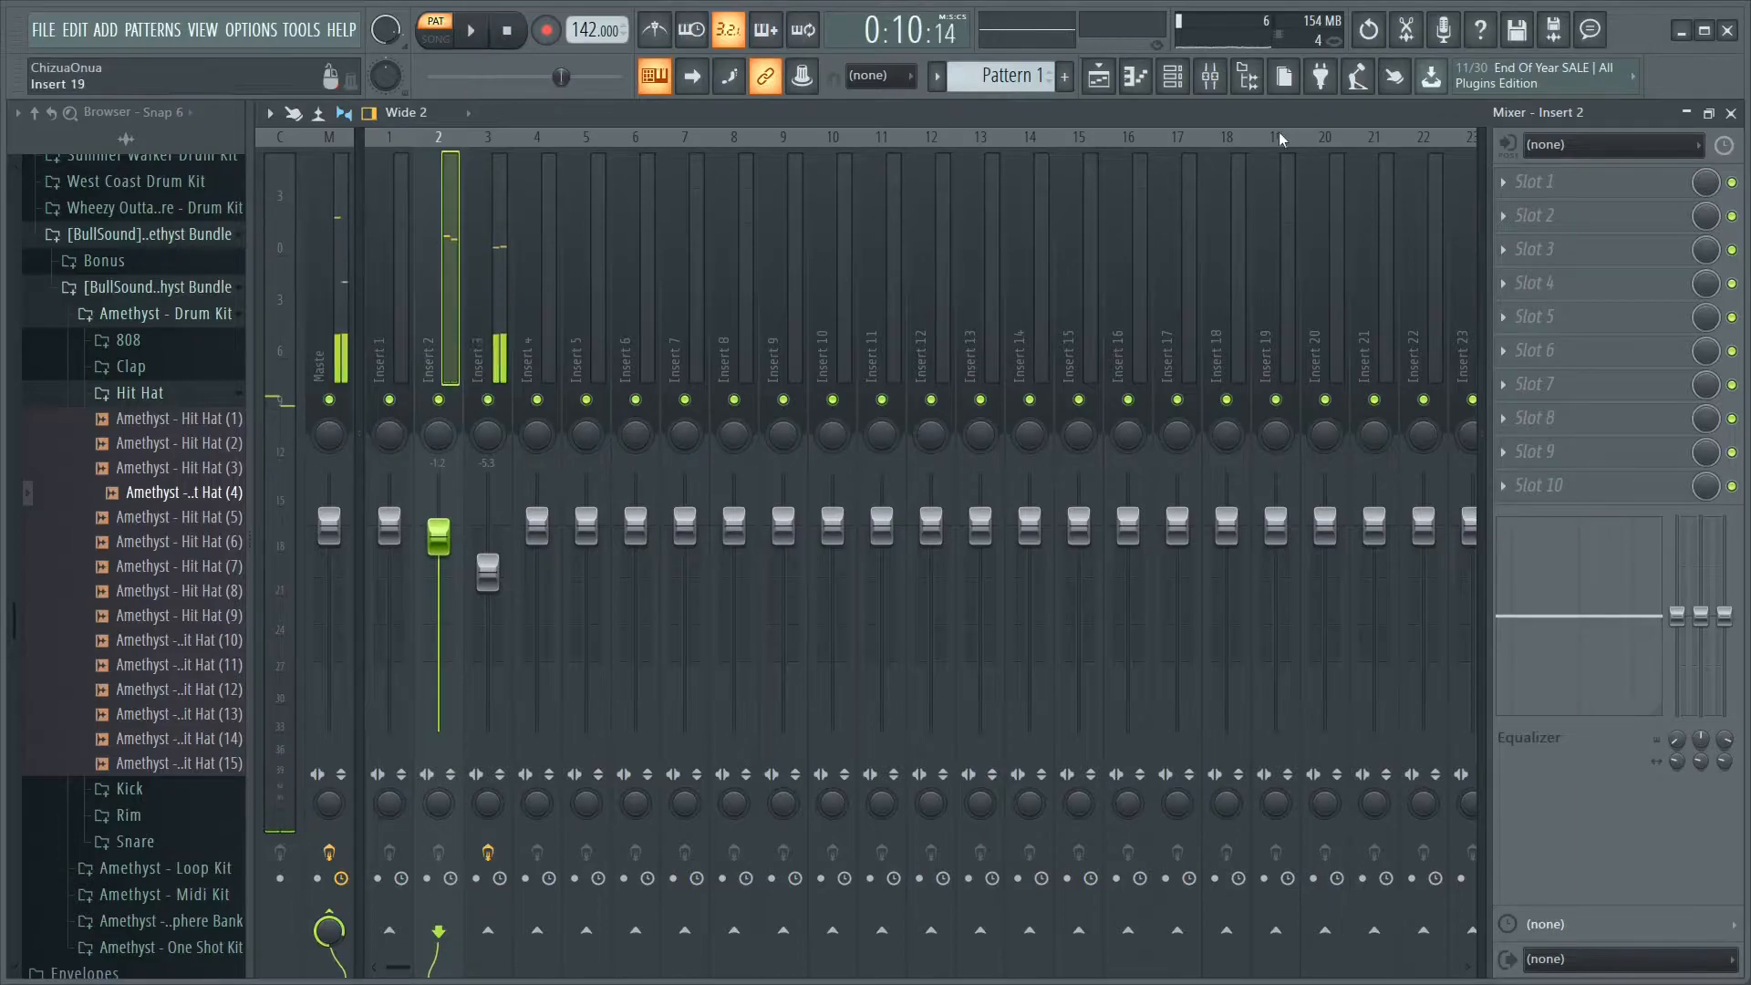
# Add a GMS synth channel to the channel rack and move its plugin window up
pyautogui.click(1174, 76)
pyautogui.click(716, 371)
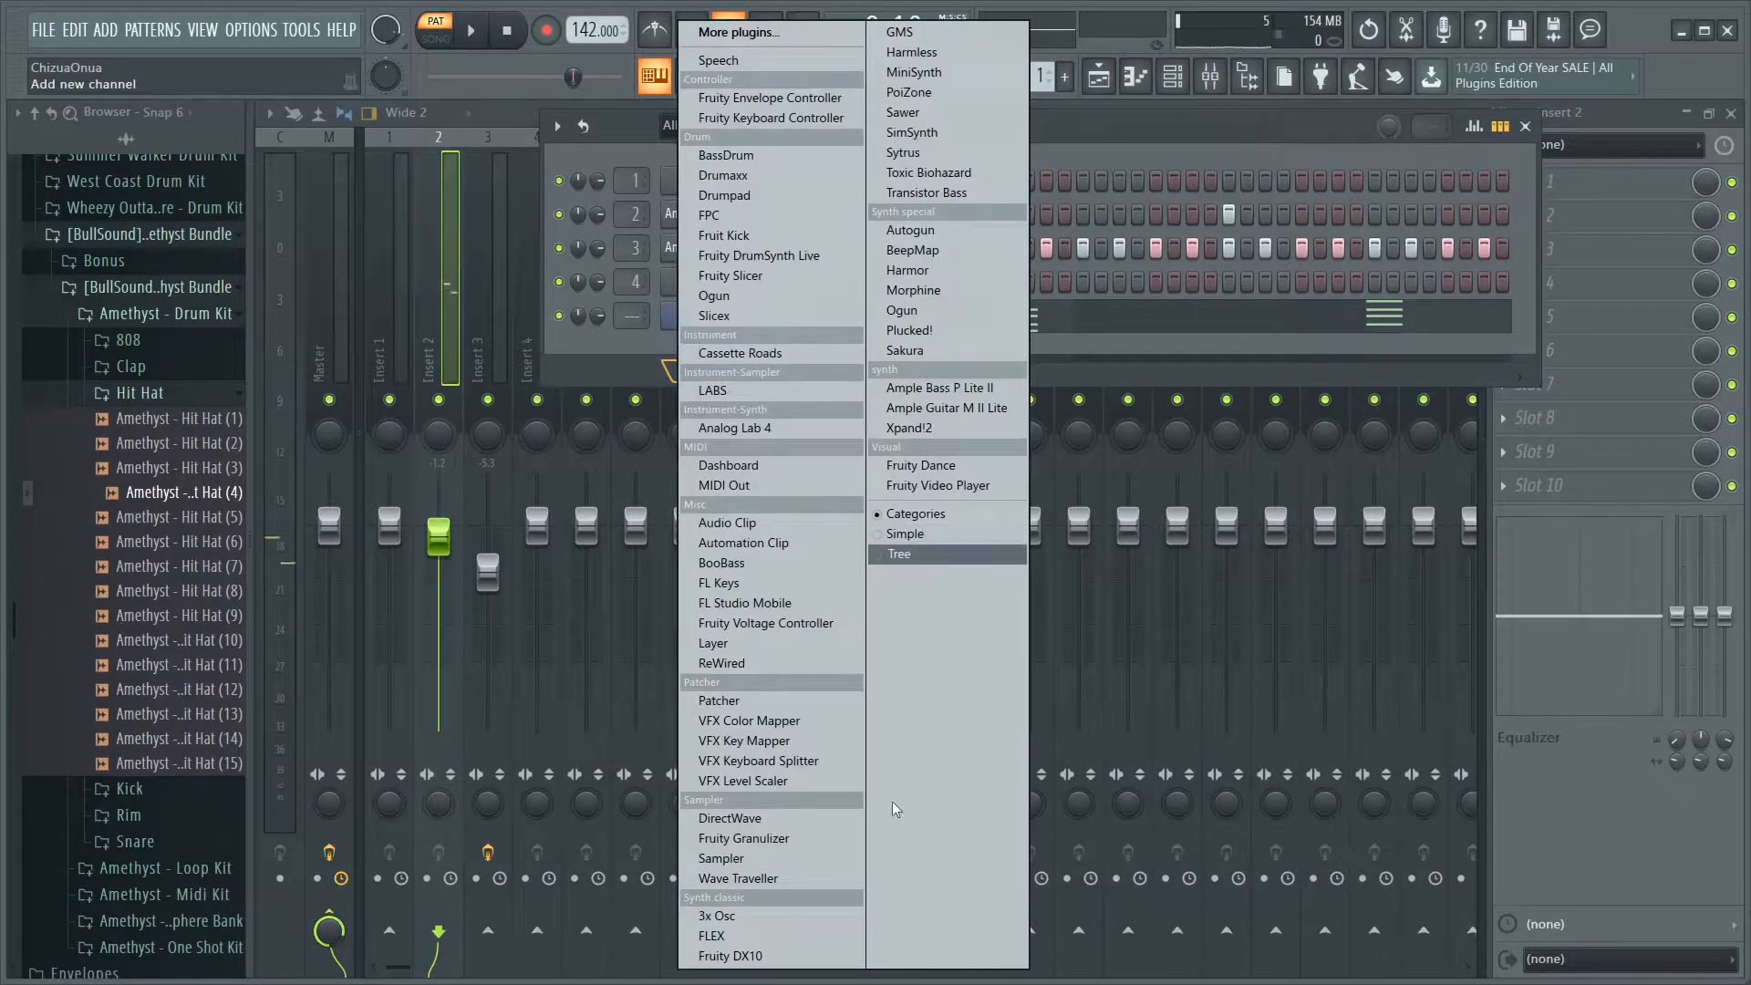
pyautogui.click(928, 37)
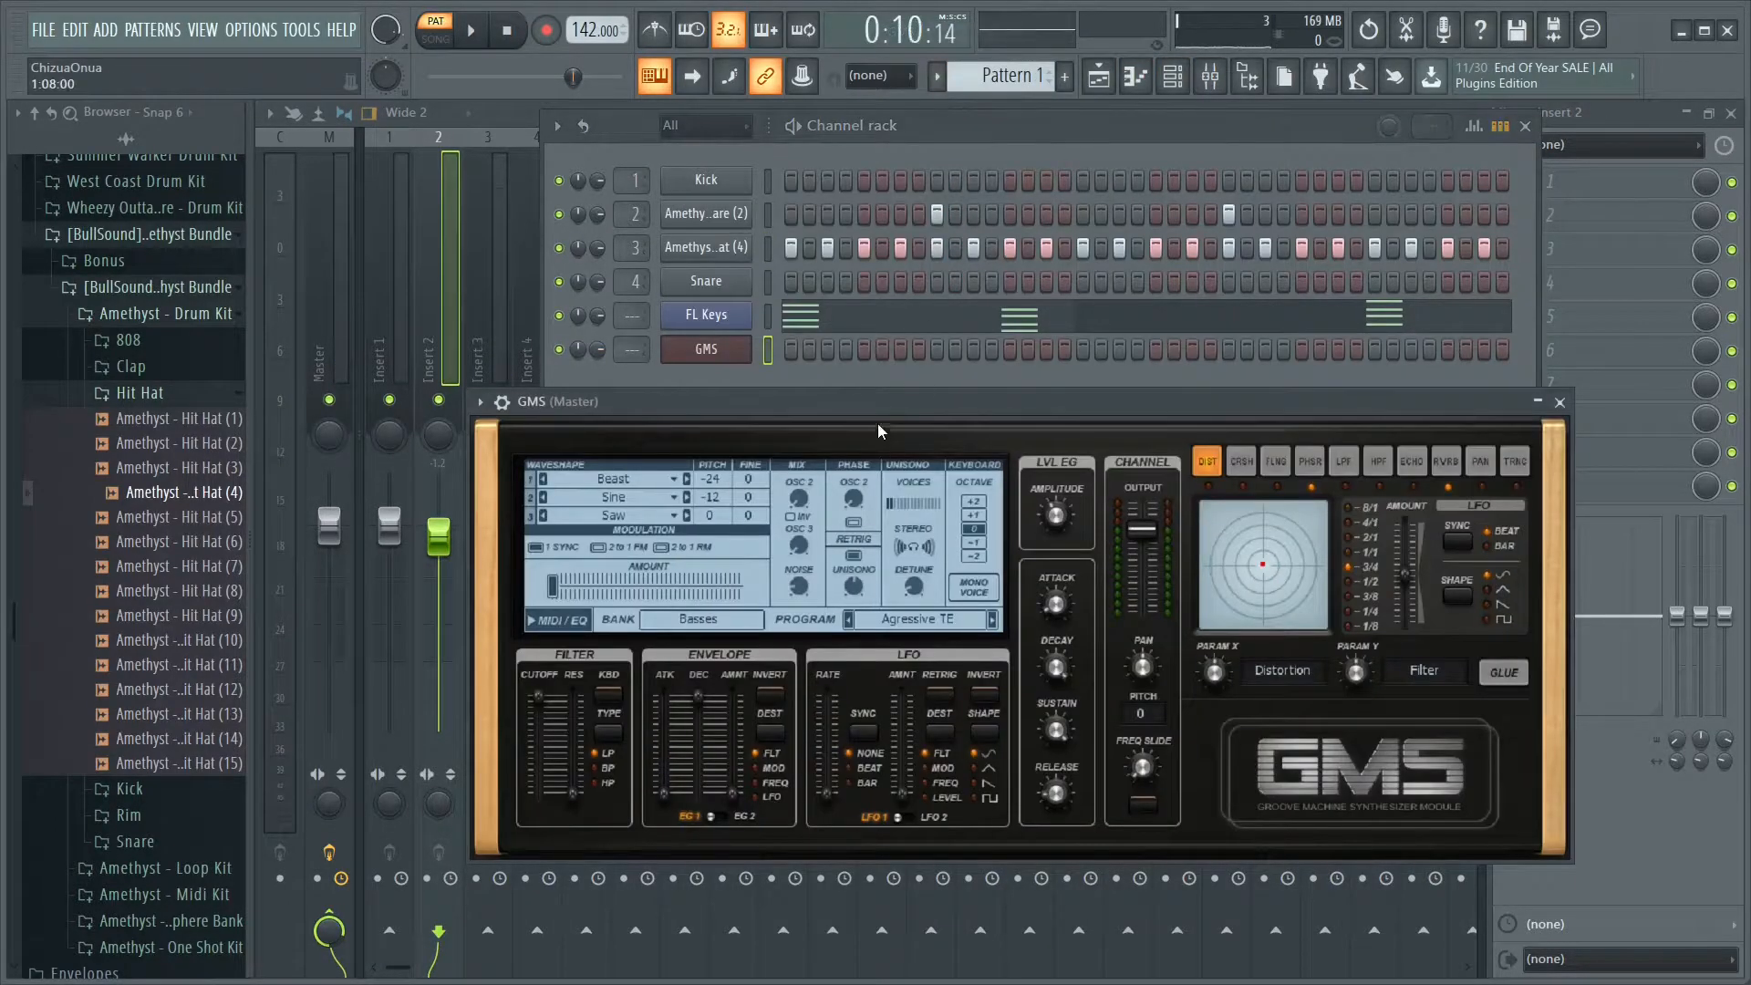
pyautogui.moveTo(877, 423); pyautogui.dragTo(824, 252)
# Load the Mystery FM Pad preset from the Pads & Textures bank in GMS and audition a few notes
pyautogui.click(819, 445)
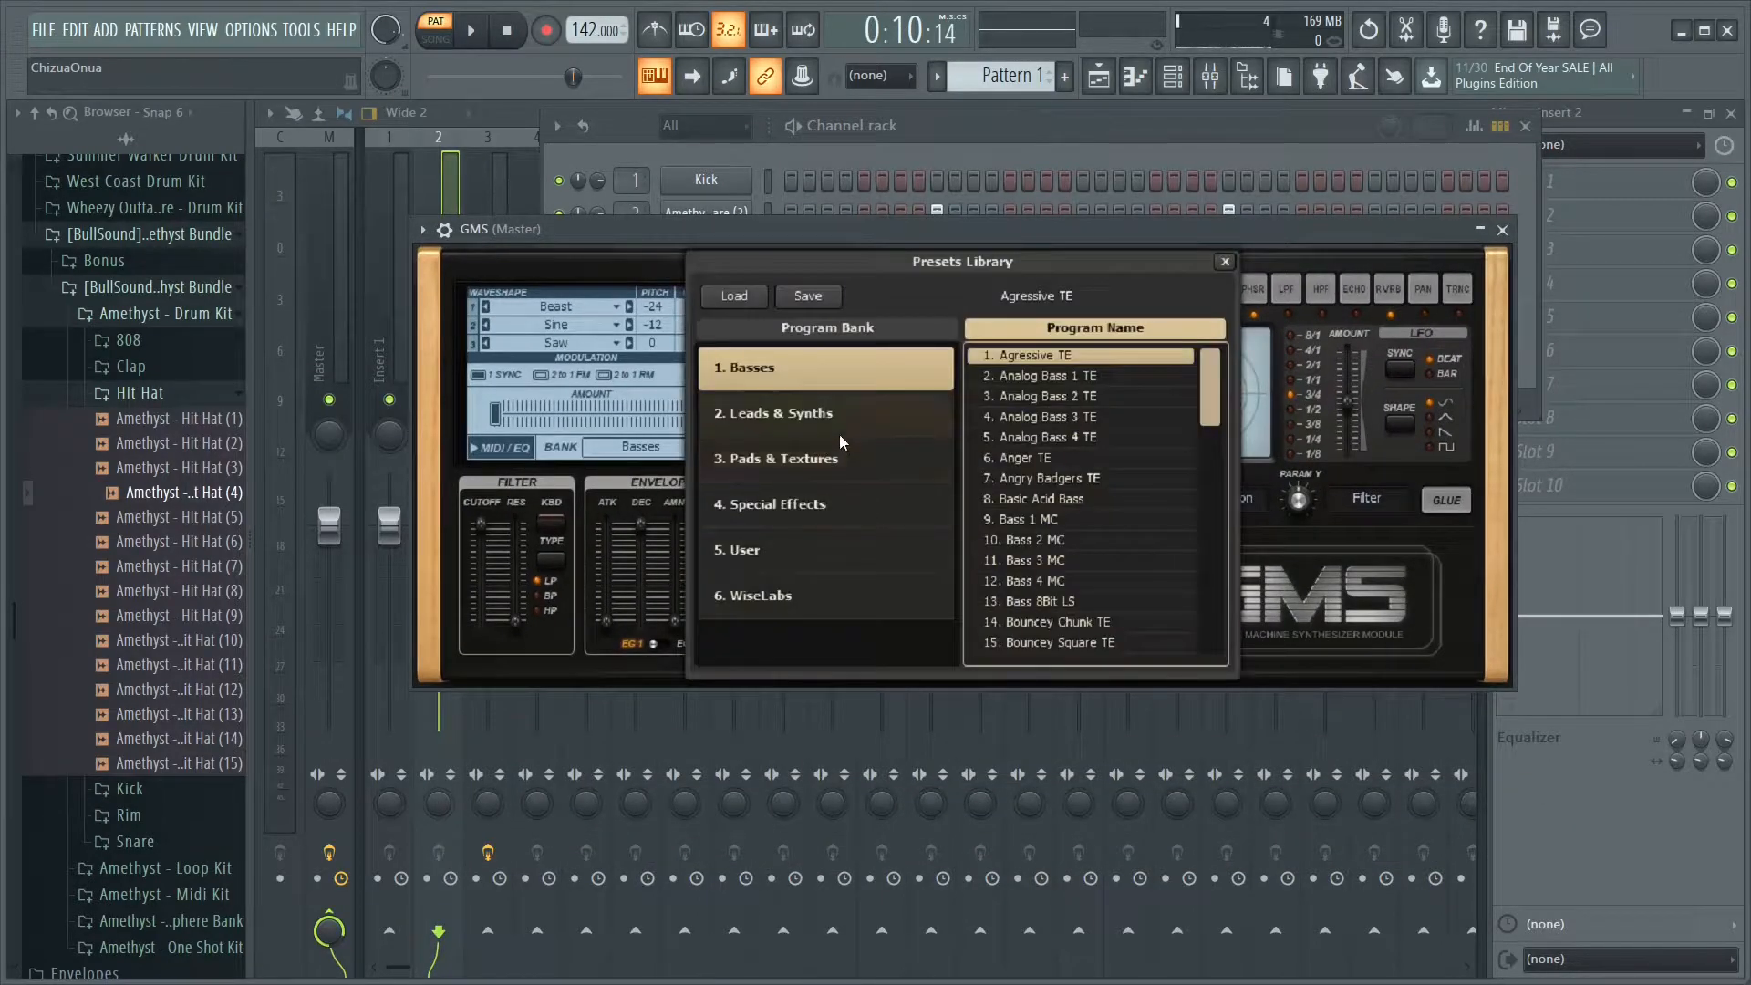
pyautogui.click(840, 447)
pyautogui.click(1114, 518)
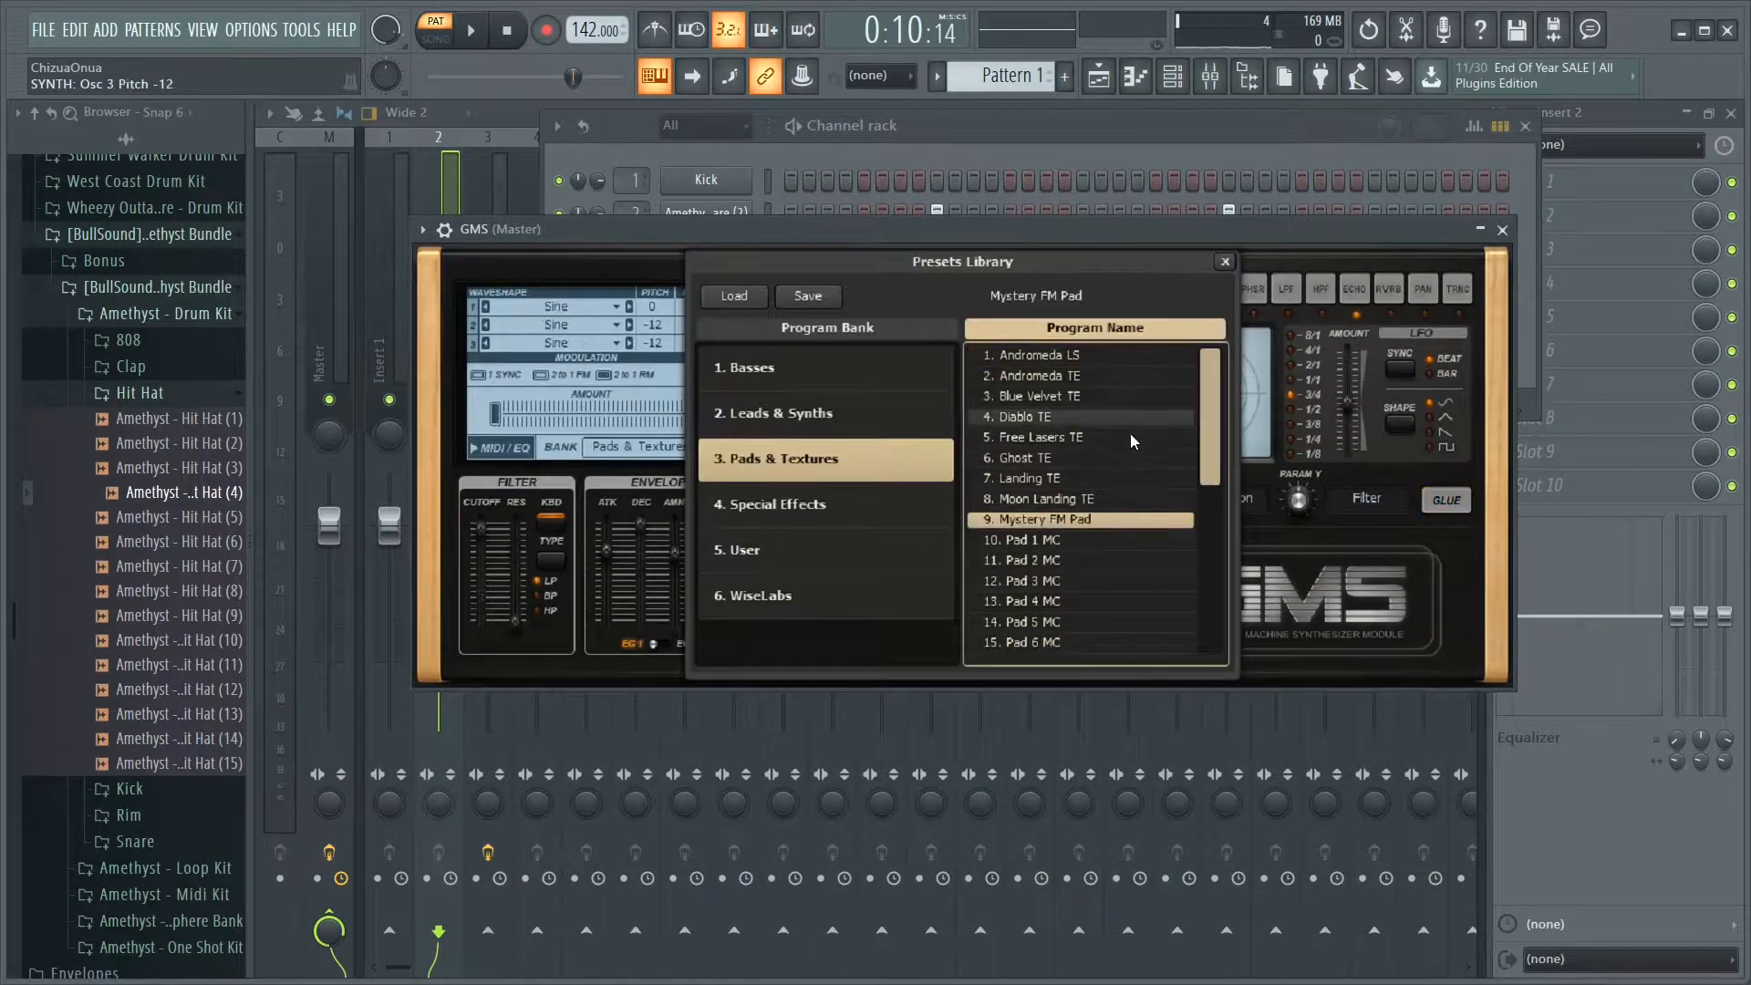
pyautogui.press('d')
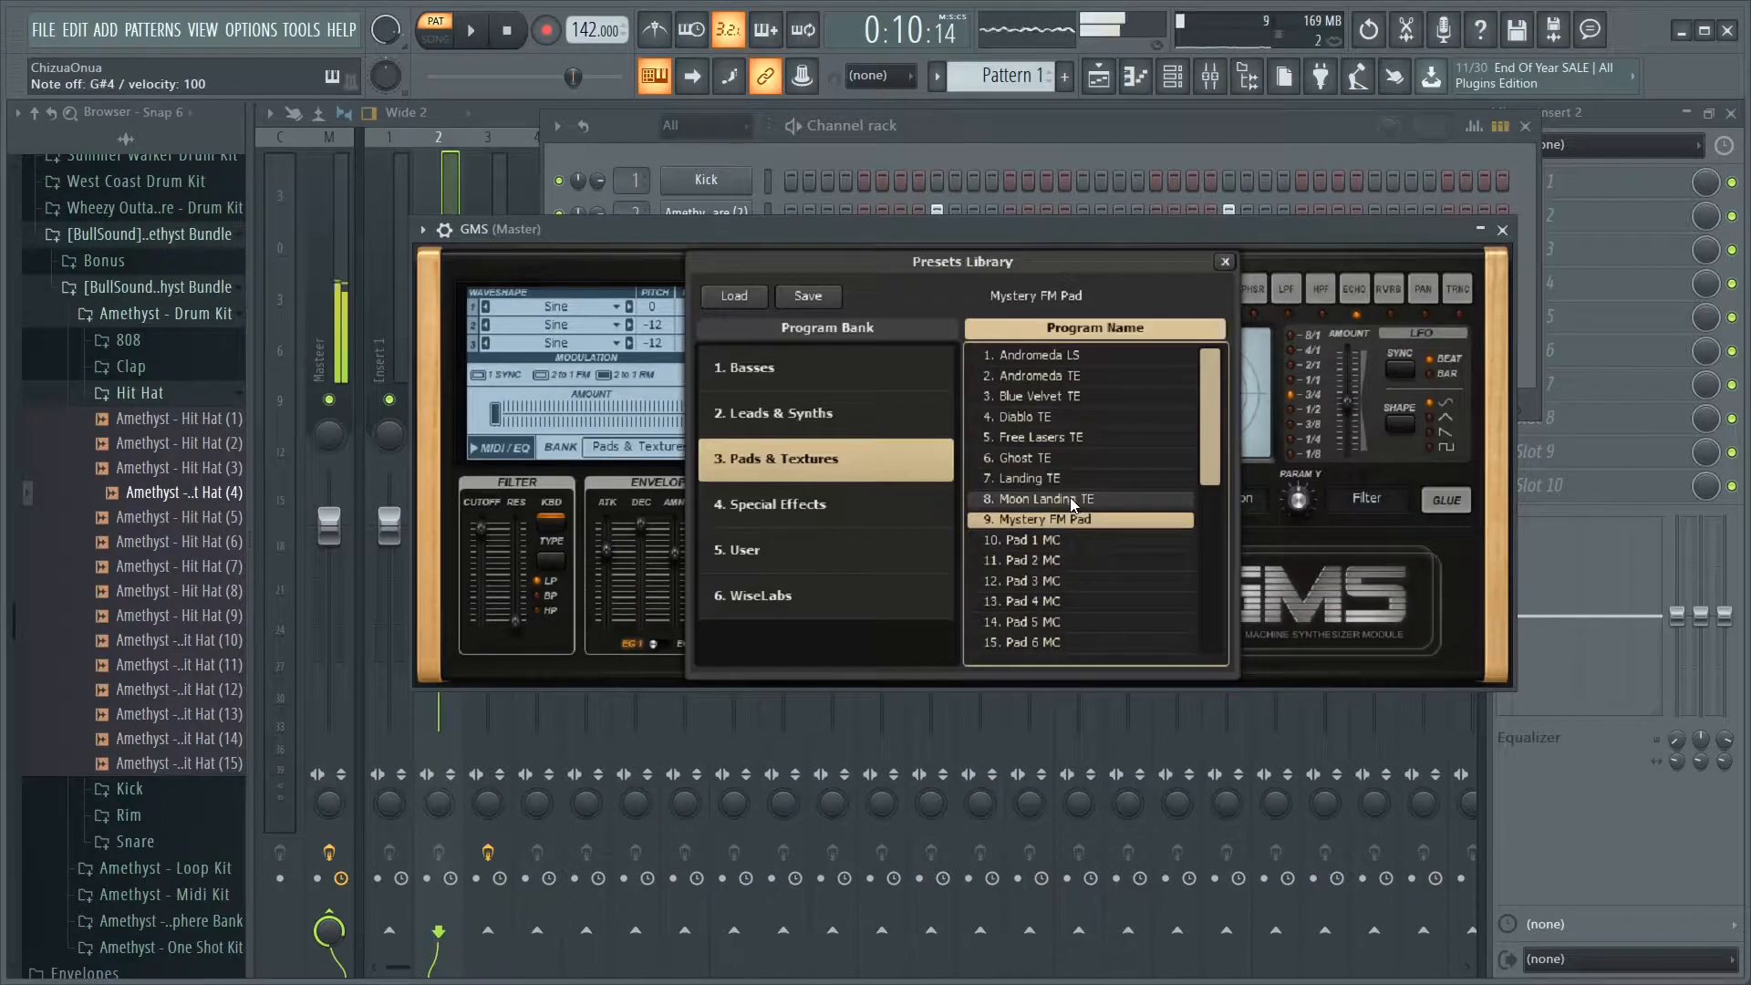
pyautogui.click(1226, 262)
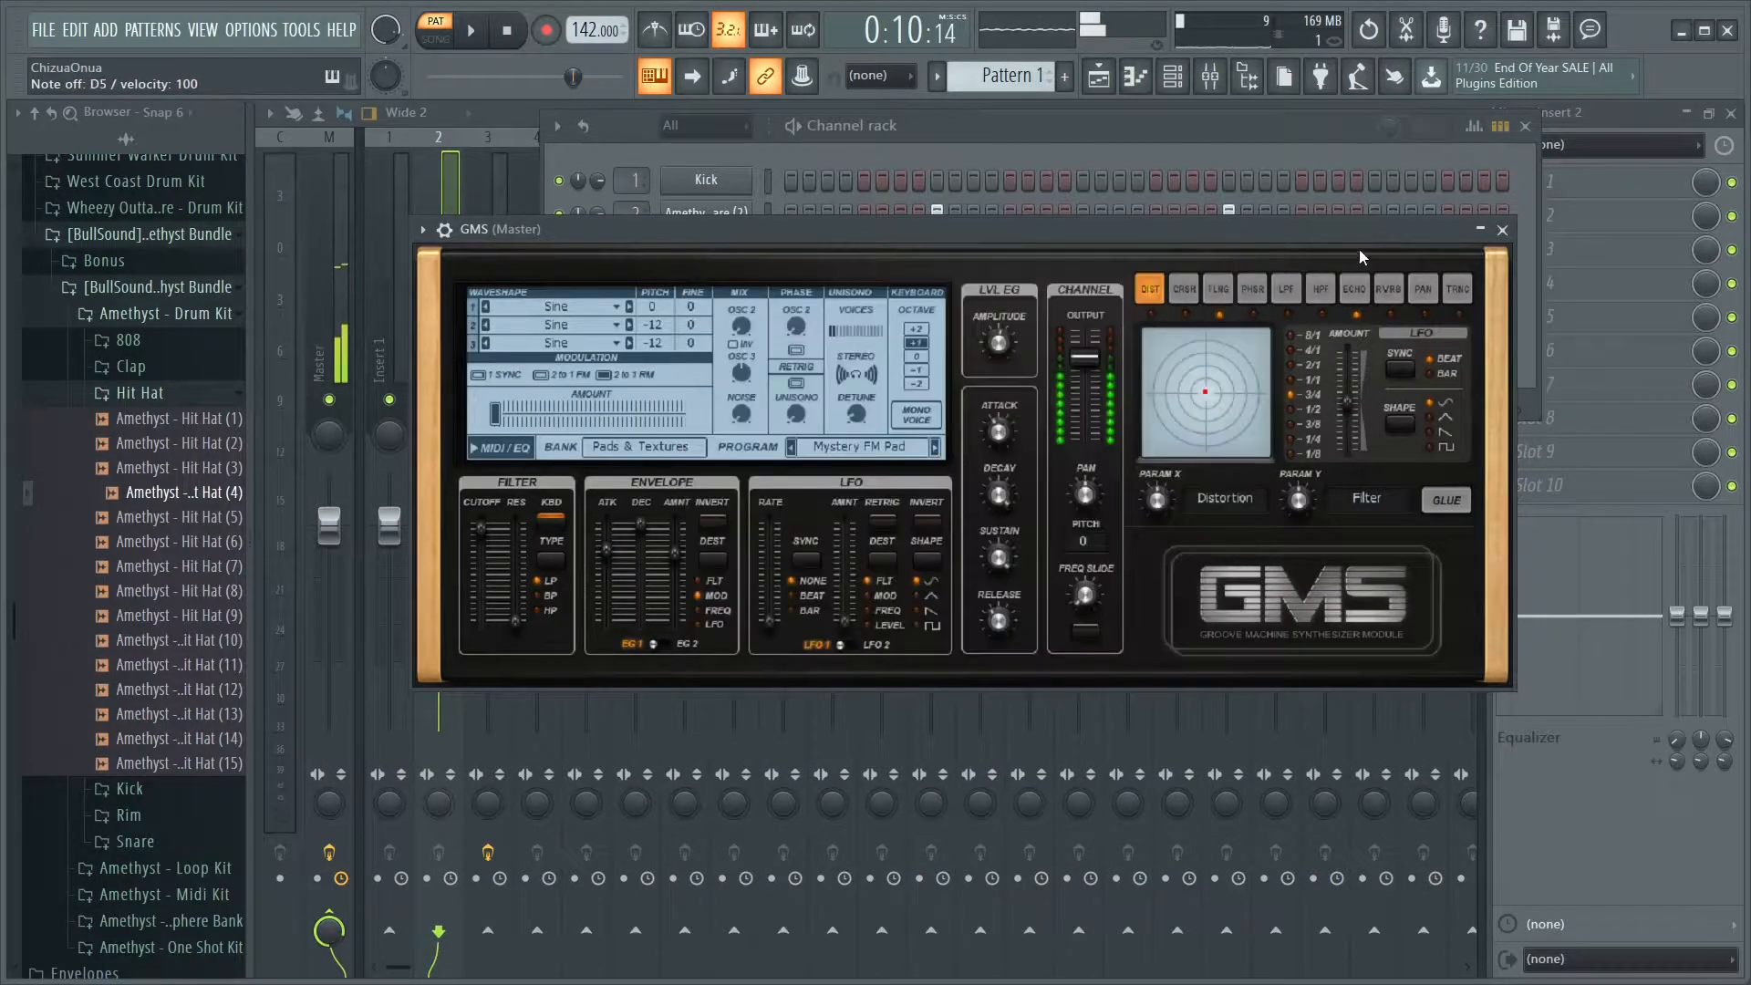
pyautogui.click(1502, 229)
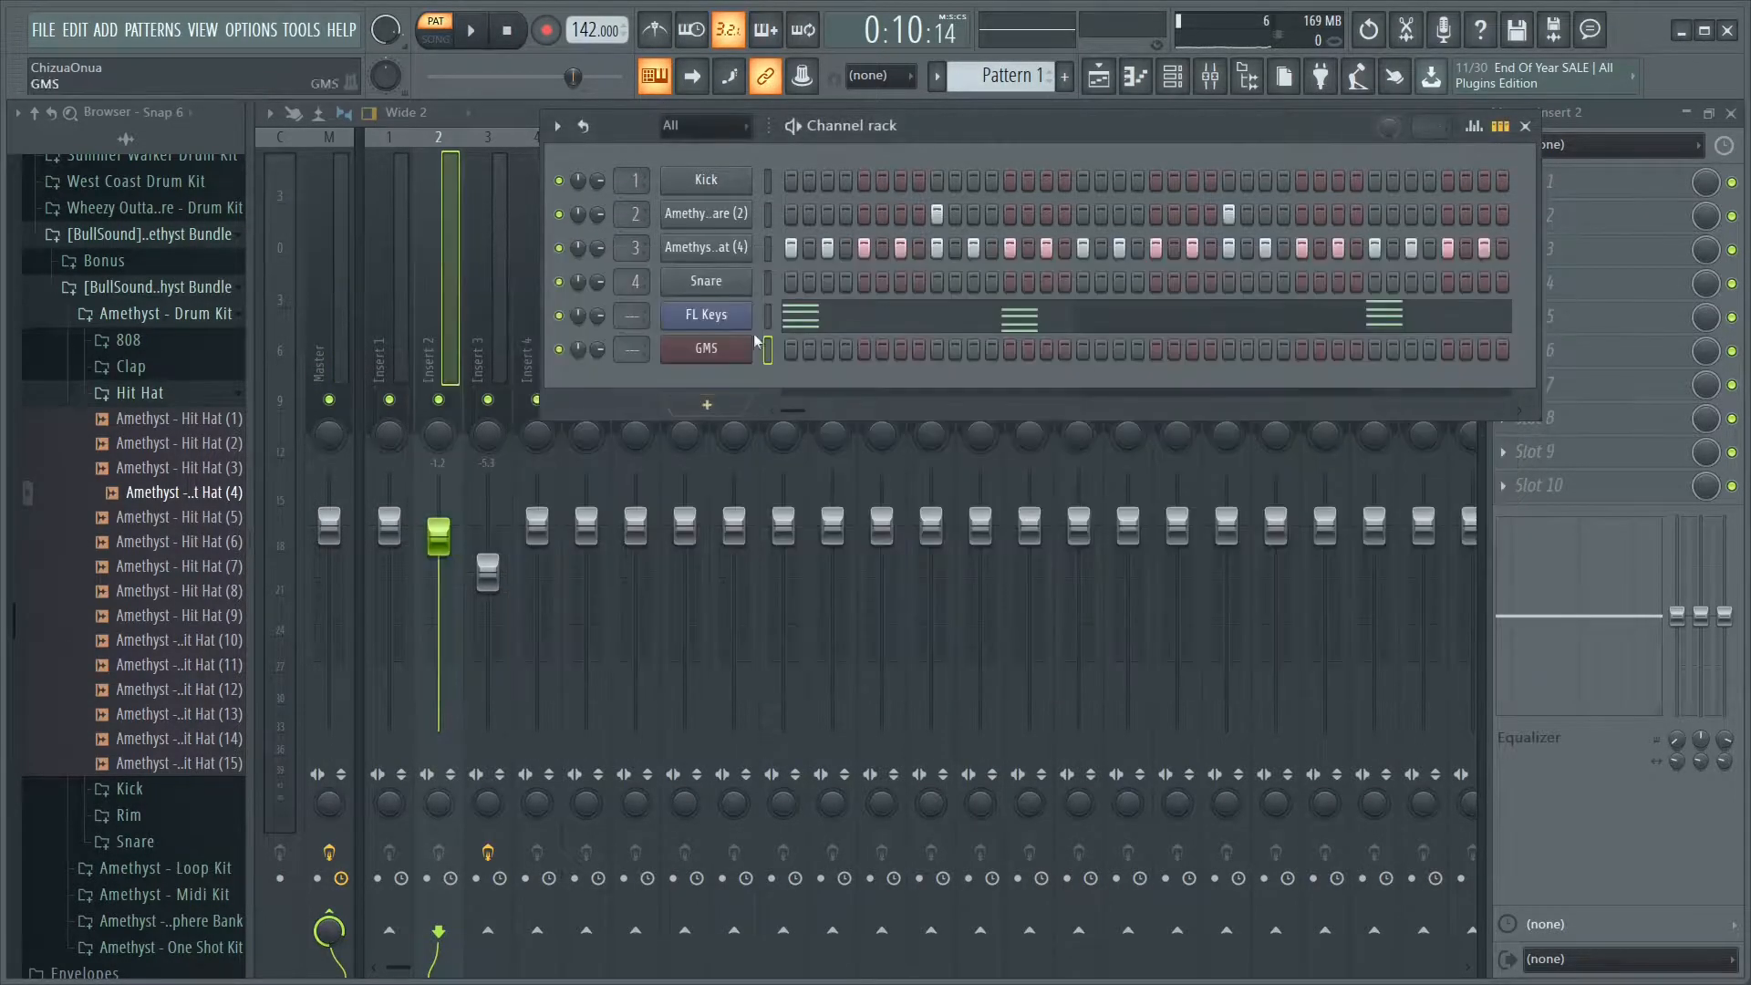
# Paste the FL Keys chord progression into the GMS channel and open its piano roll
pyautogui.hotkey('ctrl', 'v')
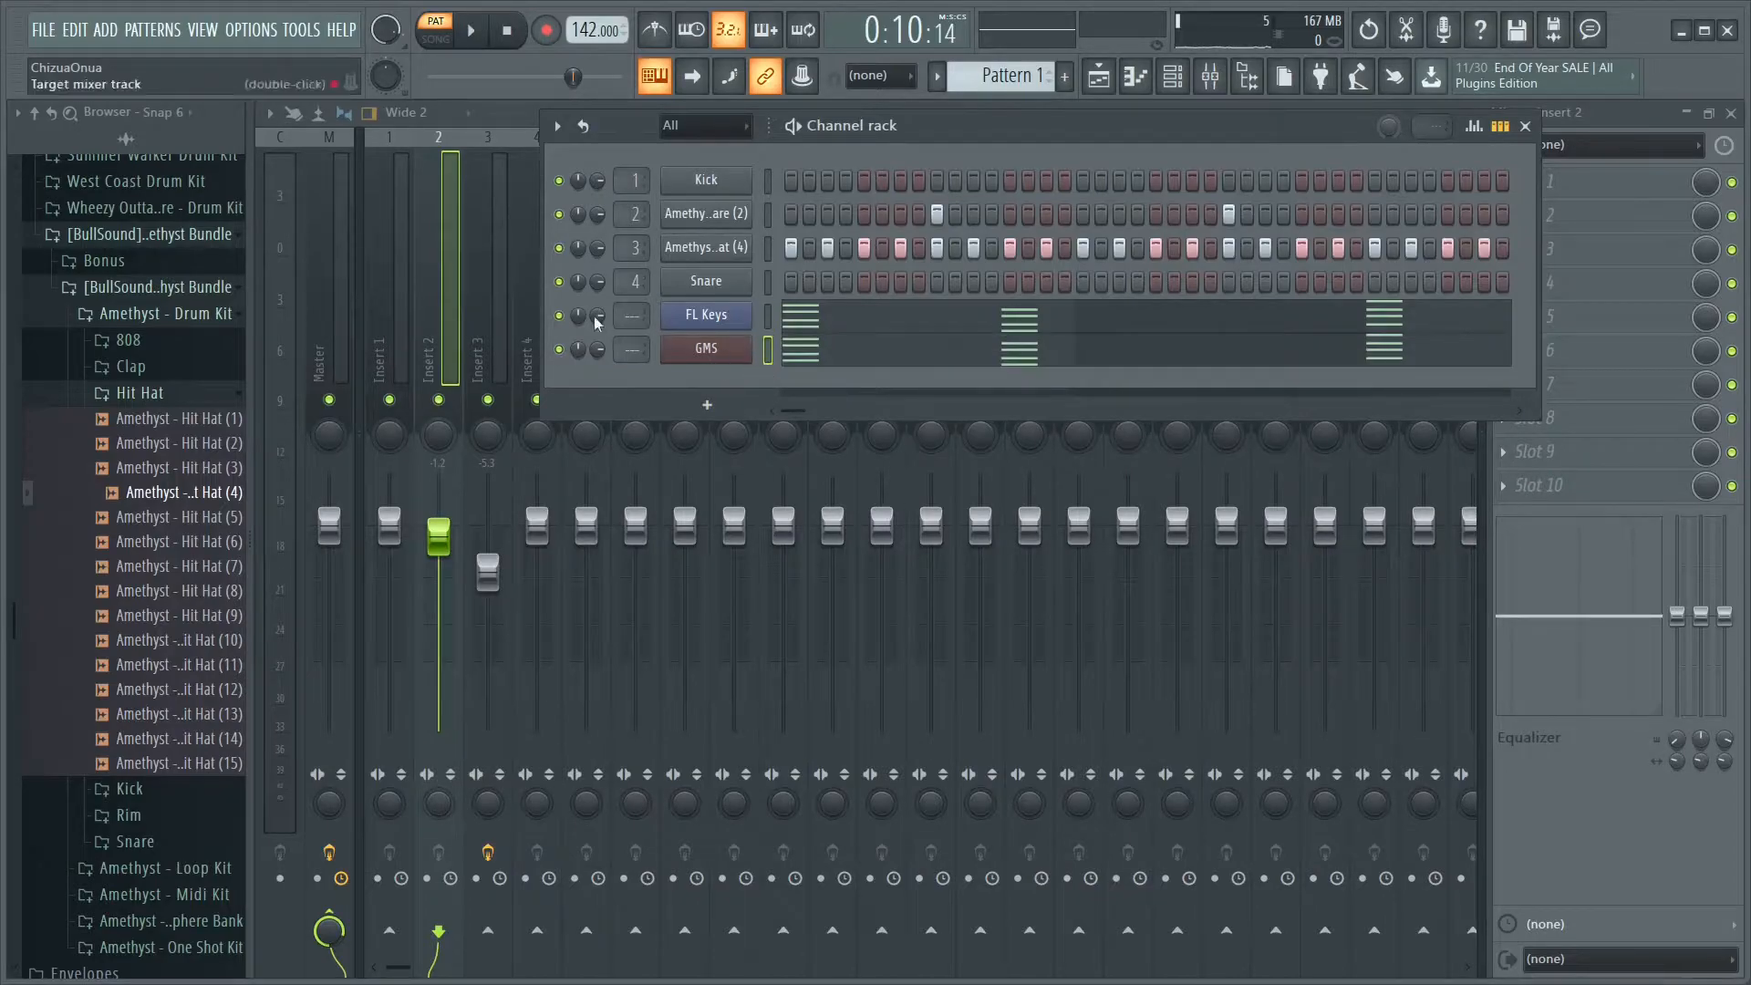
pyautogui.rightClick(679, 347)
pyautogui.click(775, 343)
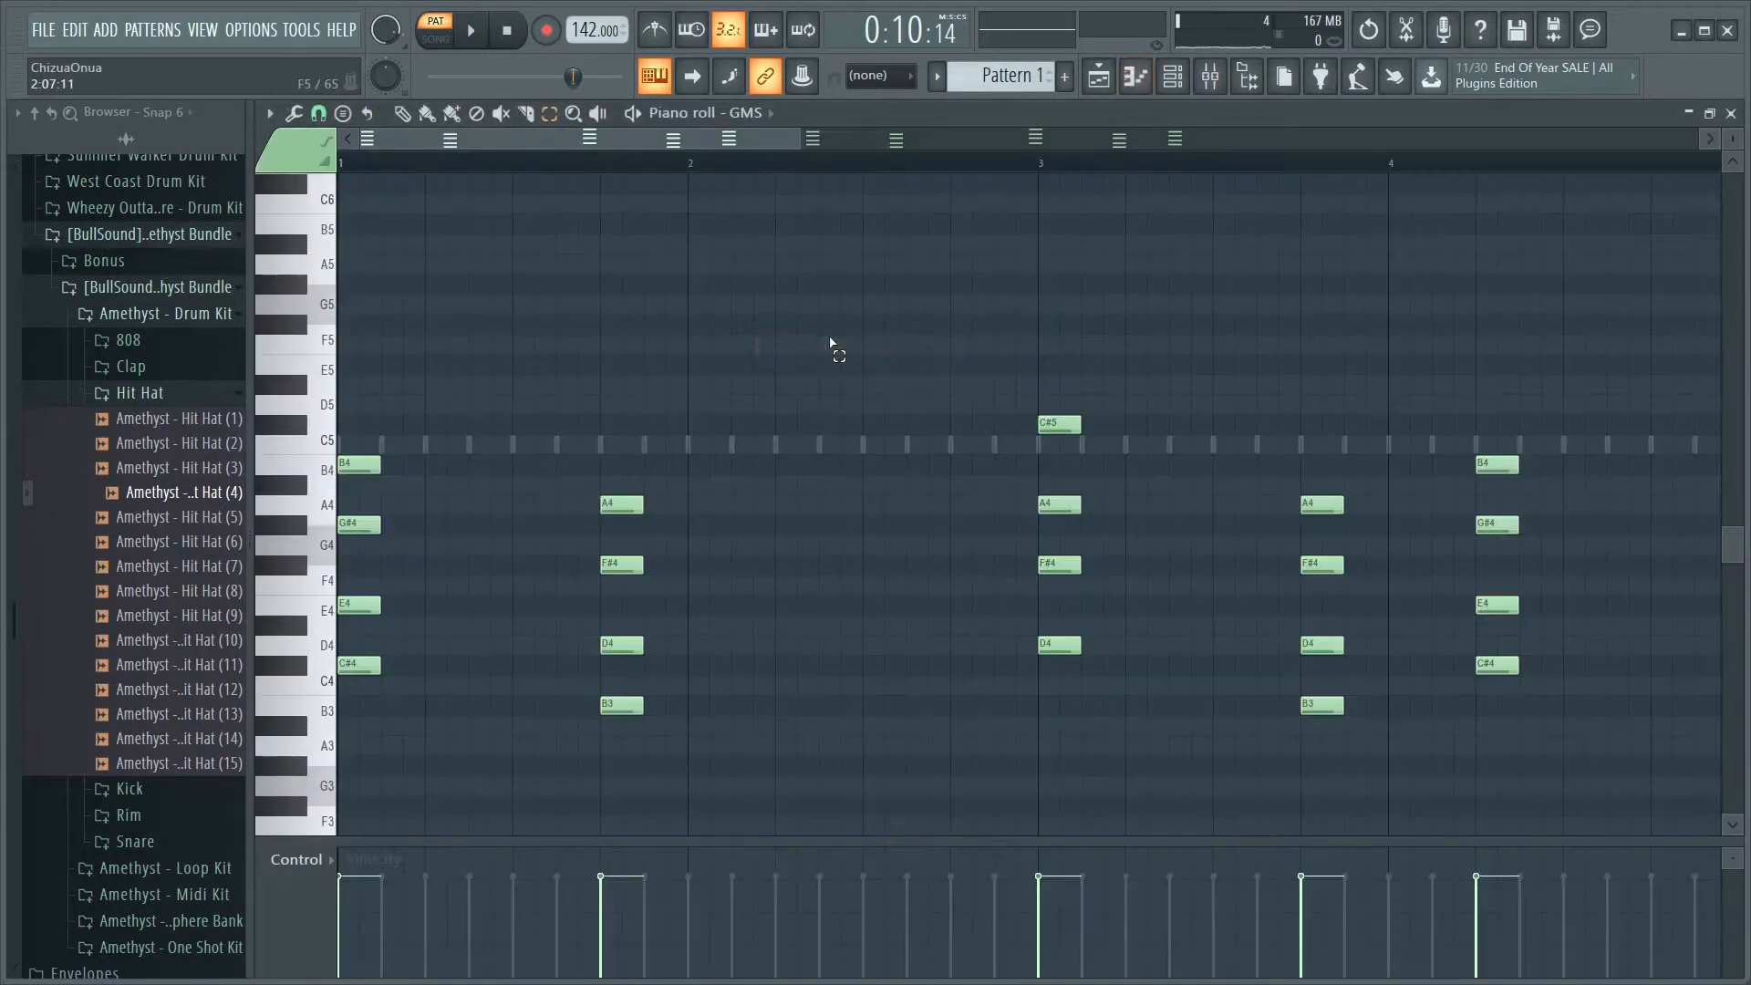
# Lengthen the GMS chords until each meets the following one, extending the last to the end of bar 8, and play back
pyautogui.moveTo(680, 141); pyautogui.dragTo(1294, 142)
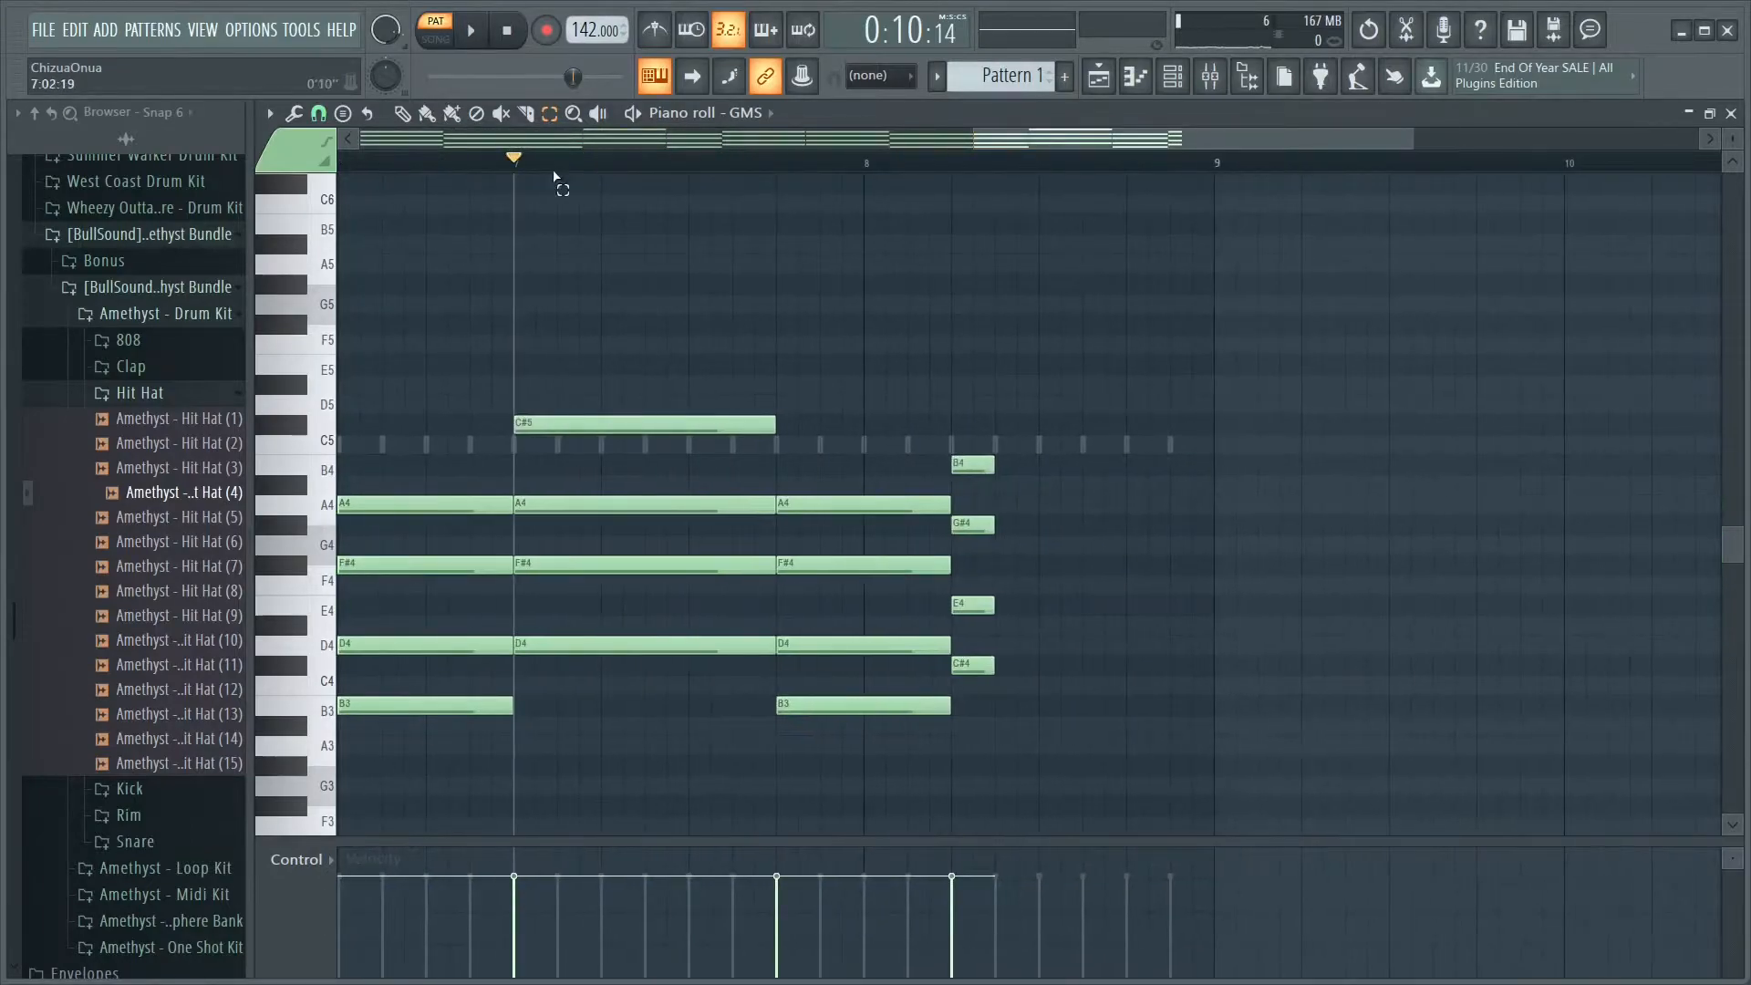
pyautogui.moveTo(993, 415); pyautogui.dragTo(1006, 695)
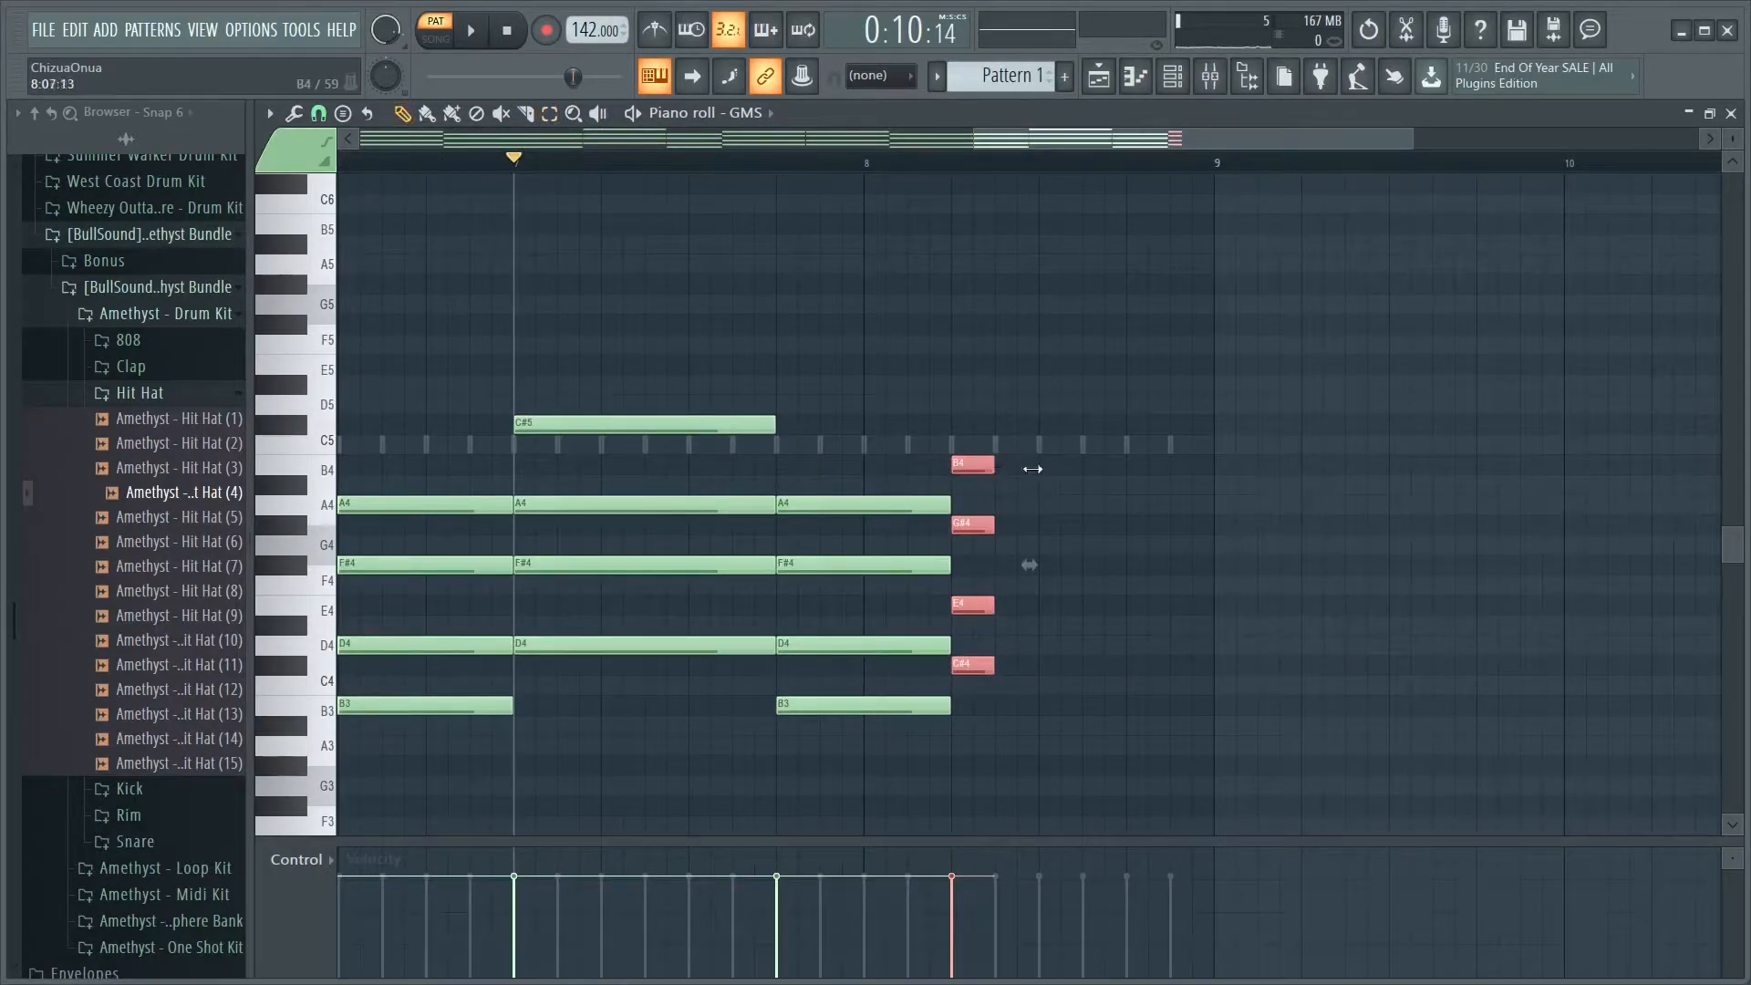
pyautogui.moveTo(1032, 468); pyautogui.dragTo(1251, 469)
pyautogui.click(471, 31)
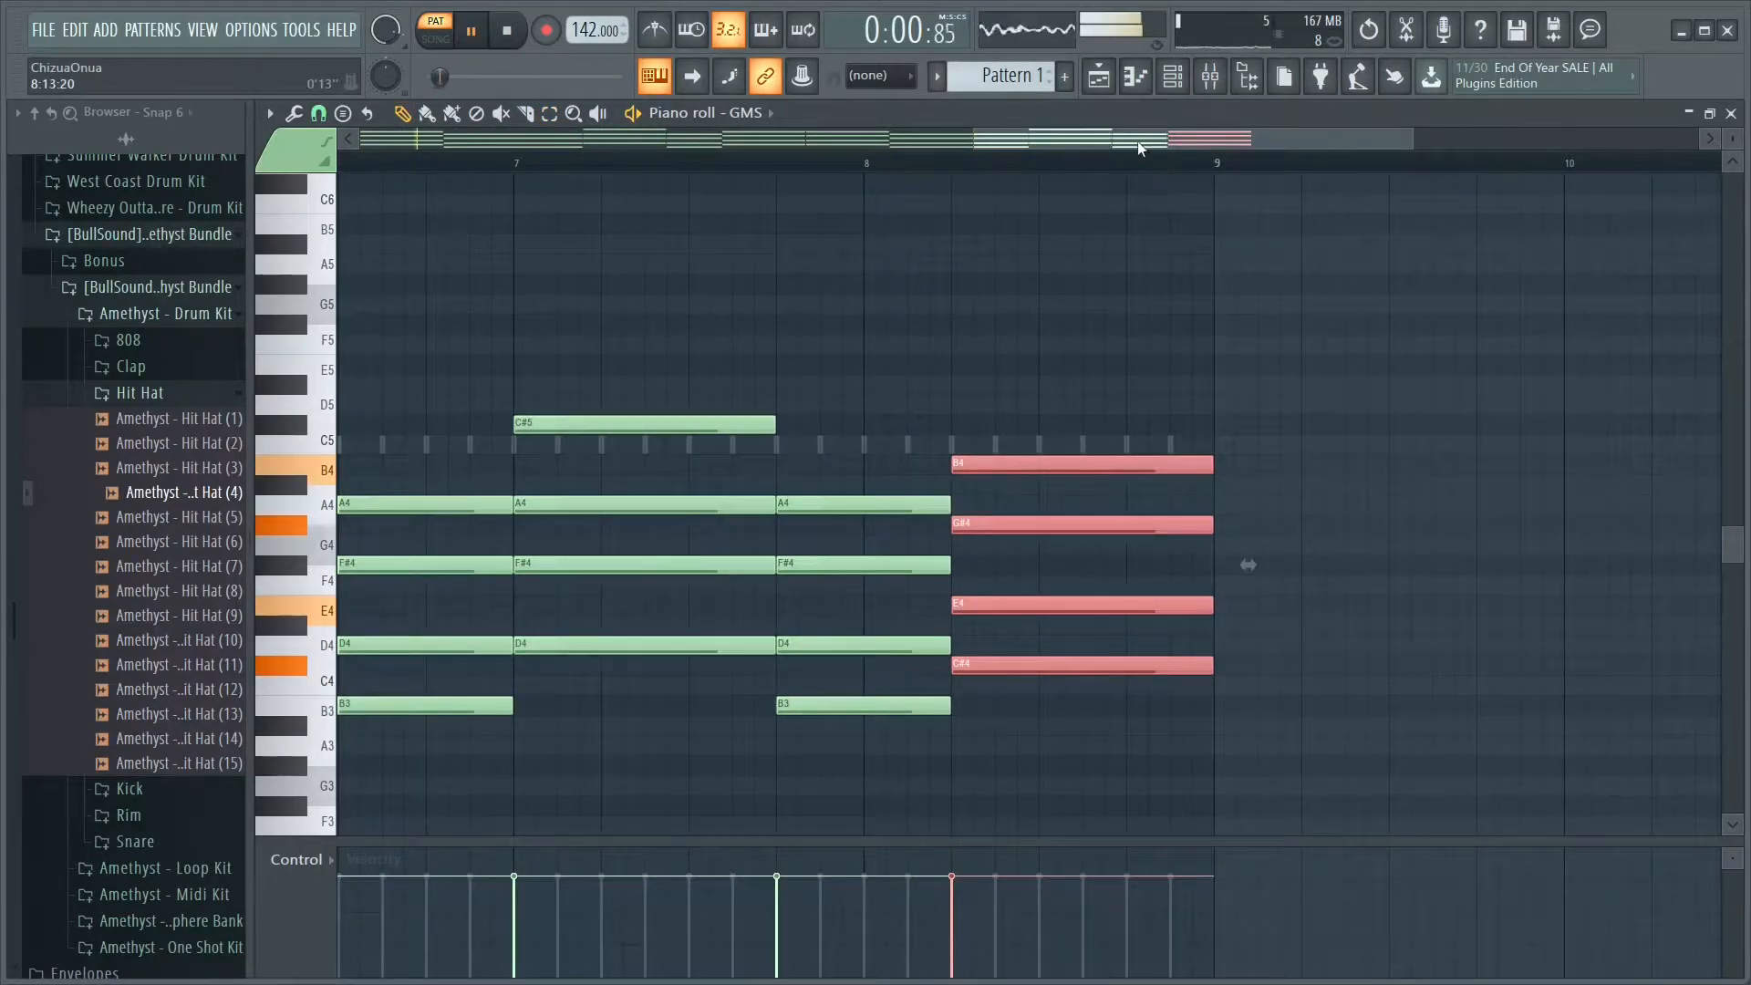
pyautogui.moveTo(1139, 148); pyautogui.dragTo(526, 146)
# Mute FL Keys and adjust the GMS amp attack to 0.30 % and release to 0.59 %, checking by playback
pyautogui.click(1176, 80)
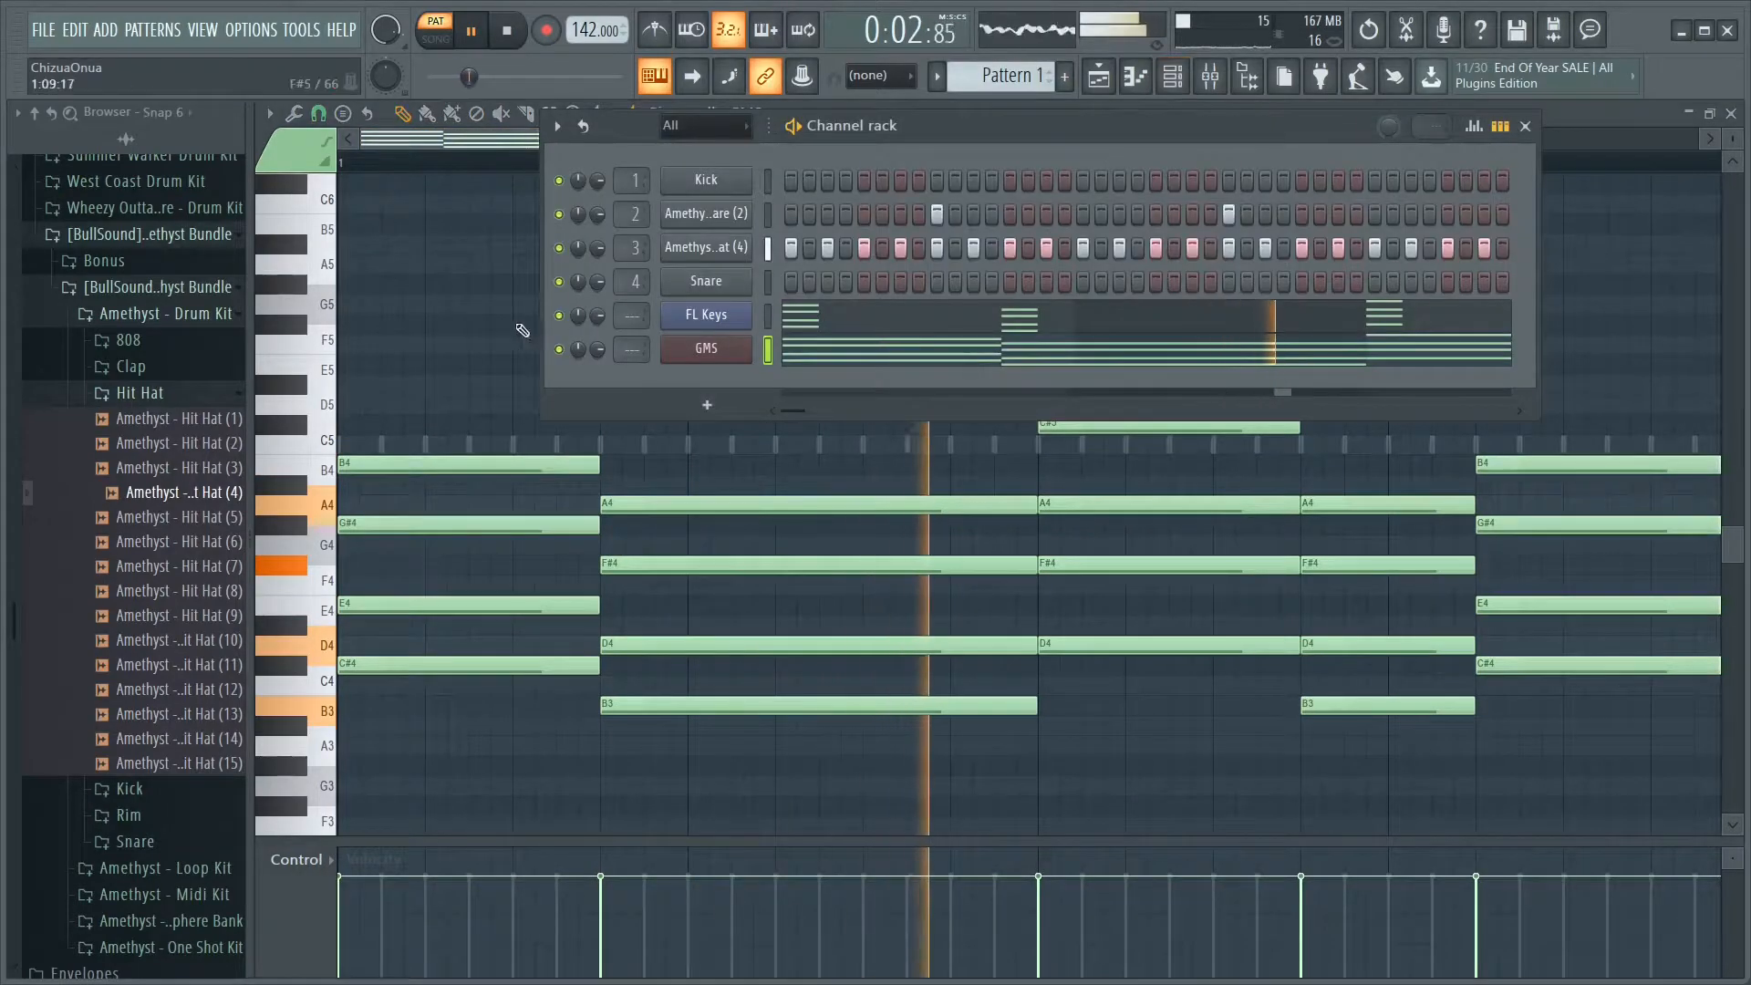
pyautogui.click(559, 315)
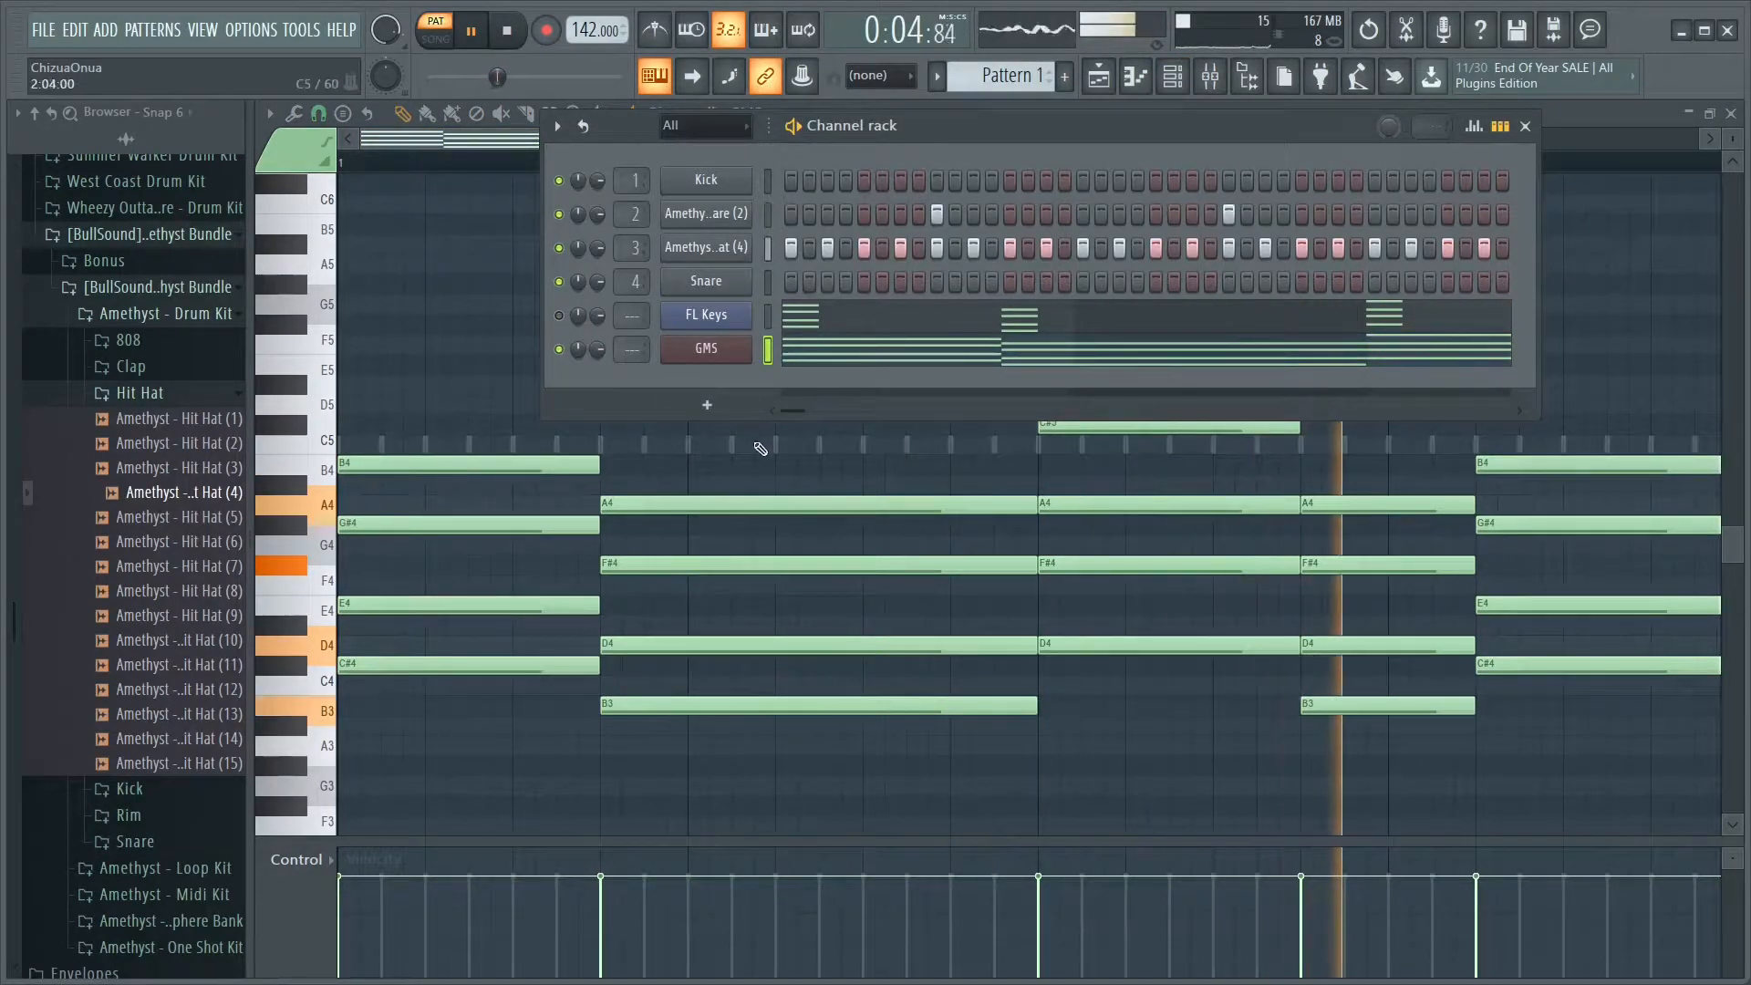
pyautogui.click(704, 359)
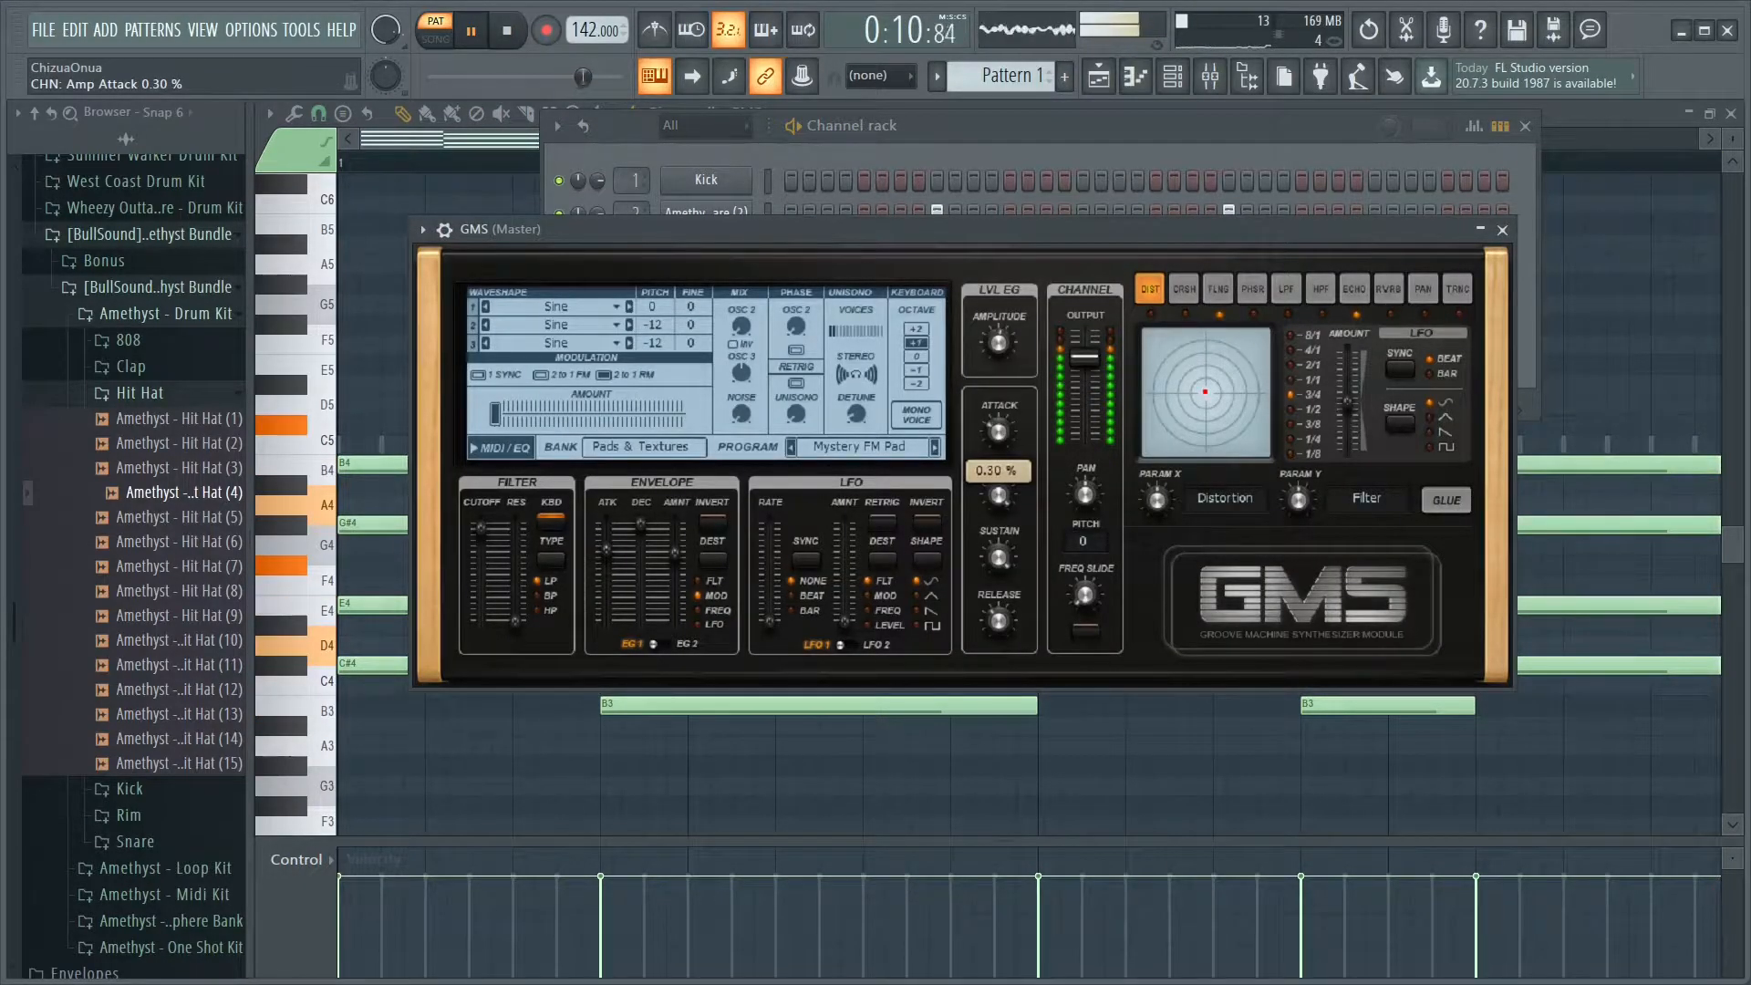
pyautogui.press('space')
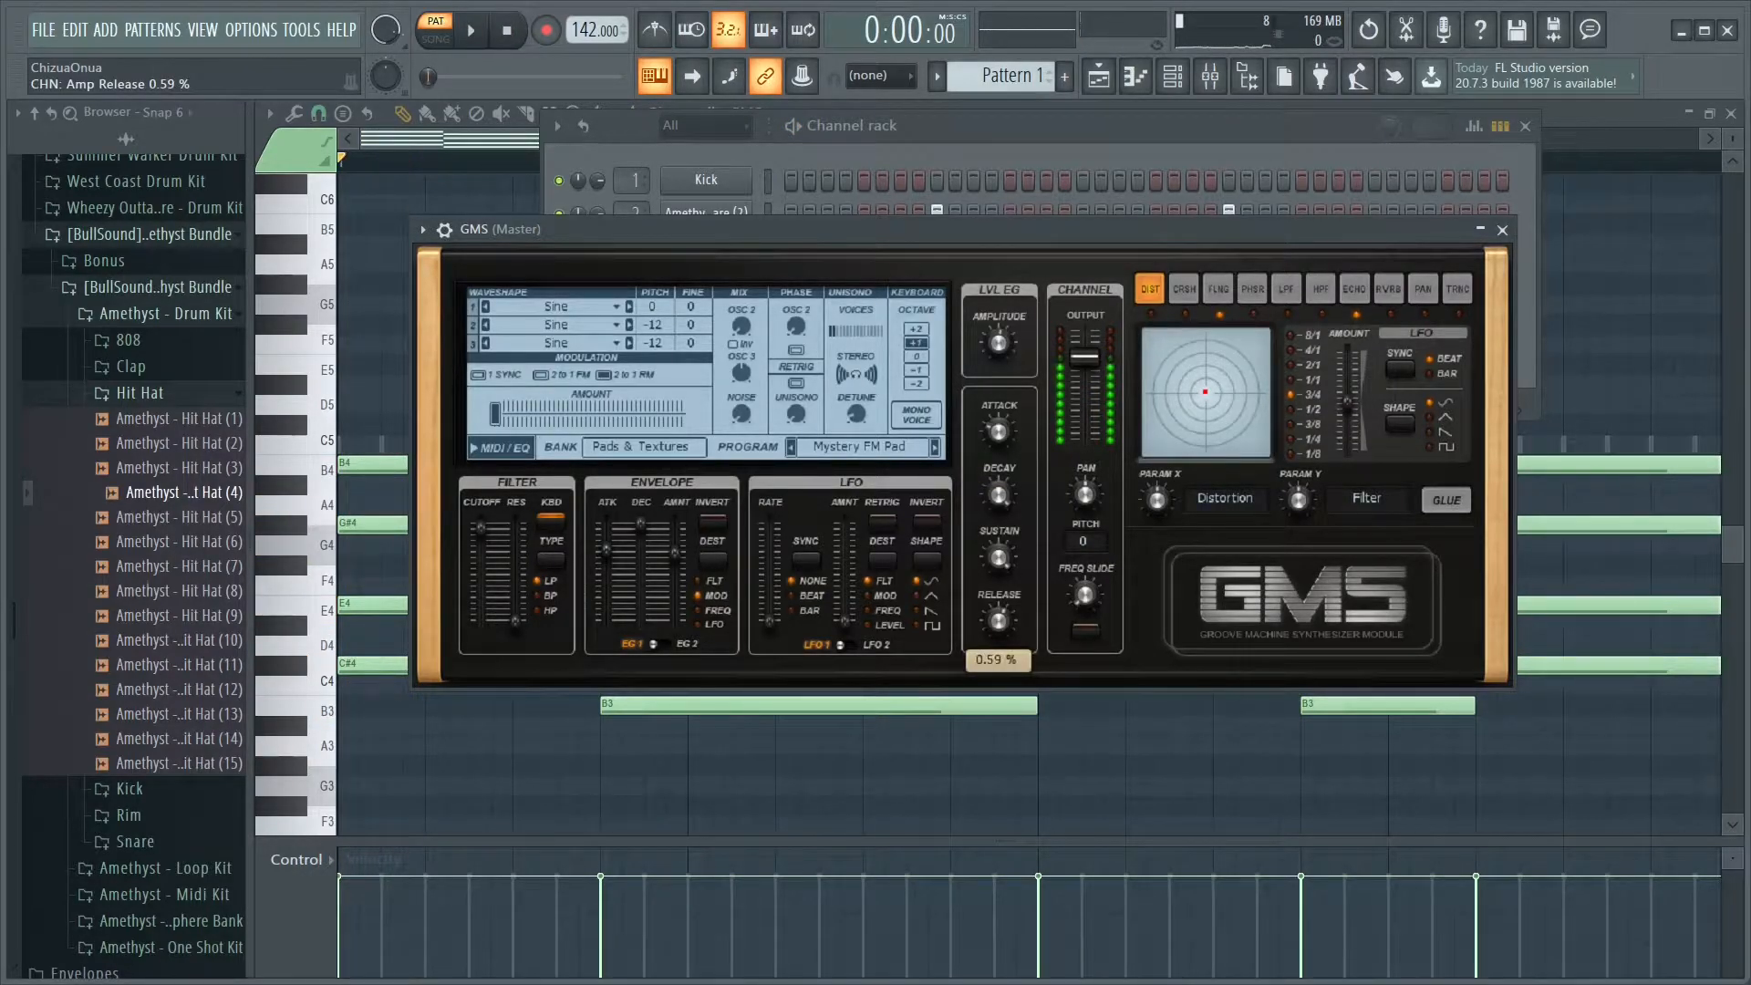
pyautogui.press('space')
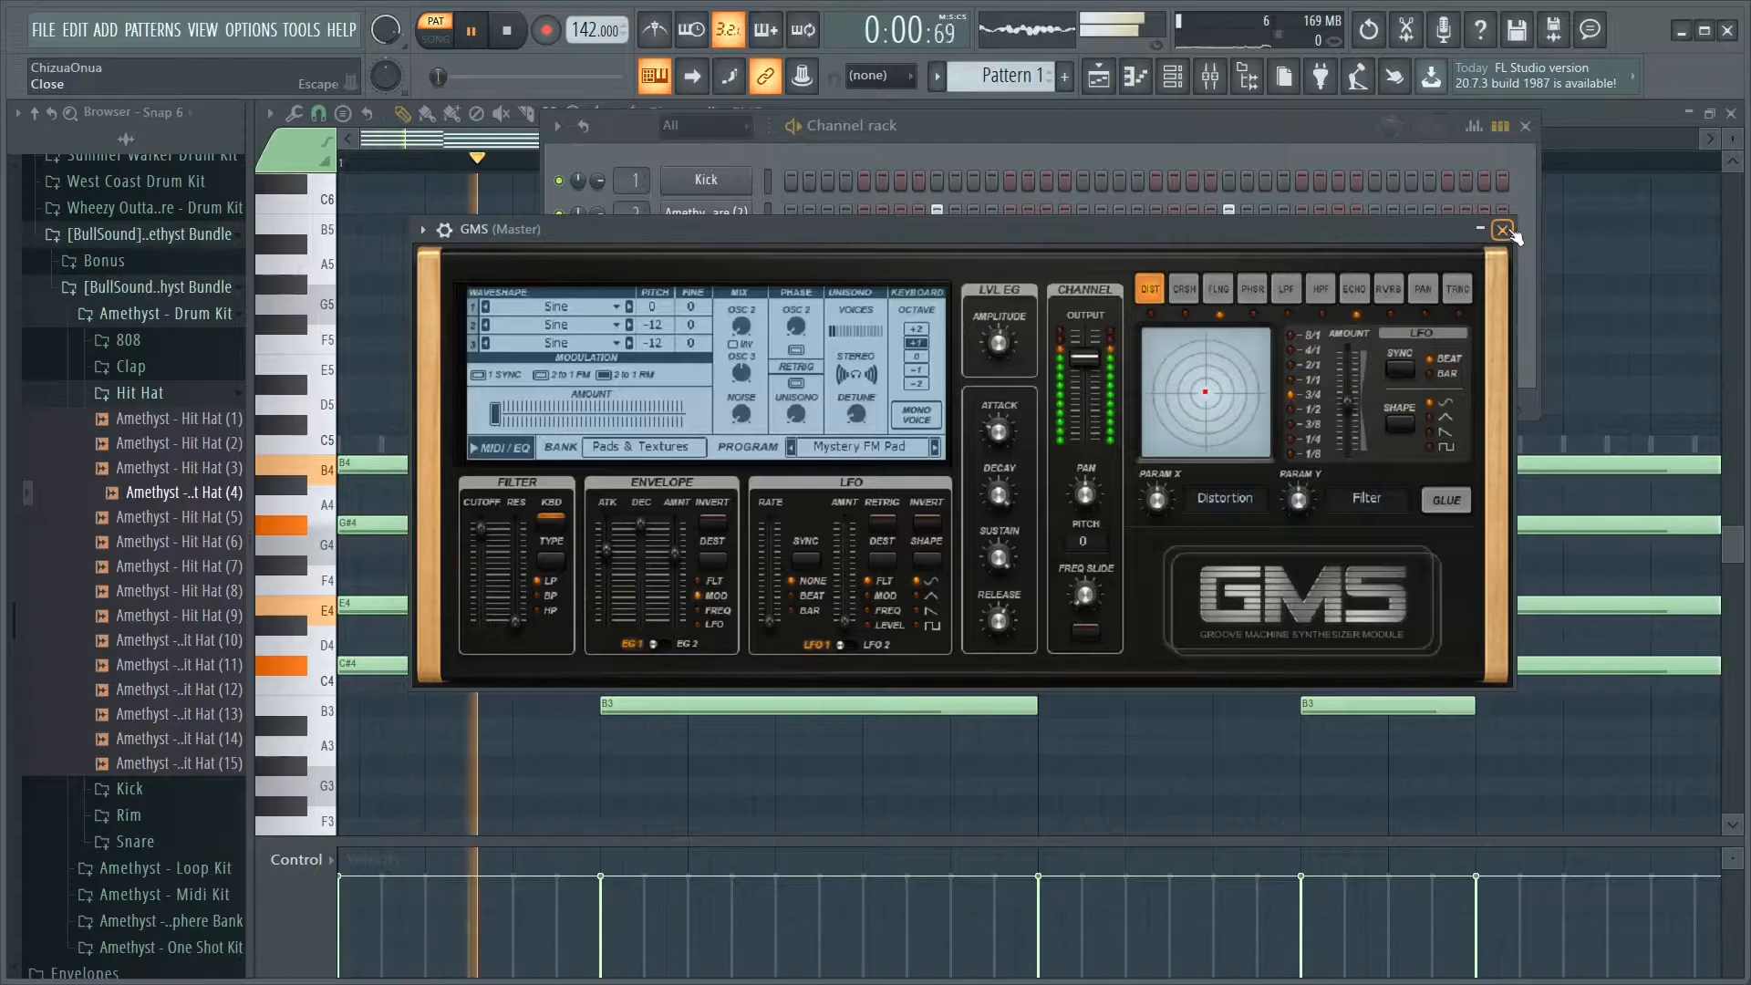
pyautogui.click(1501, 229)
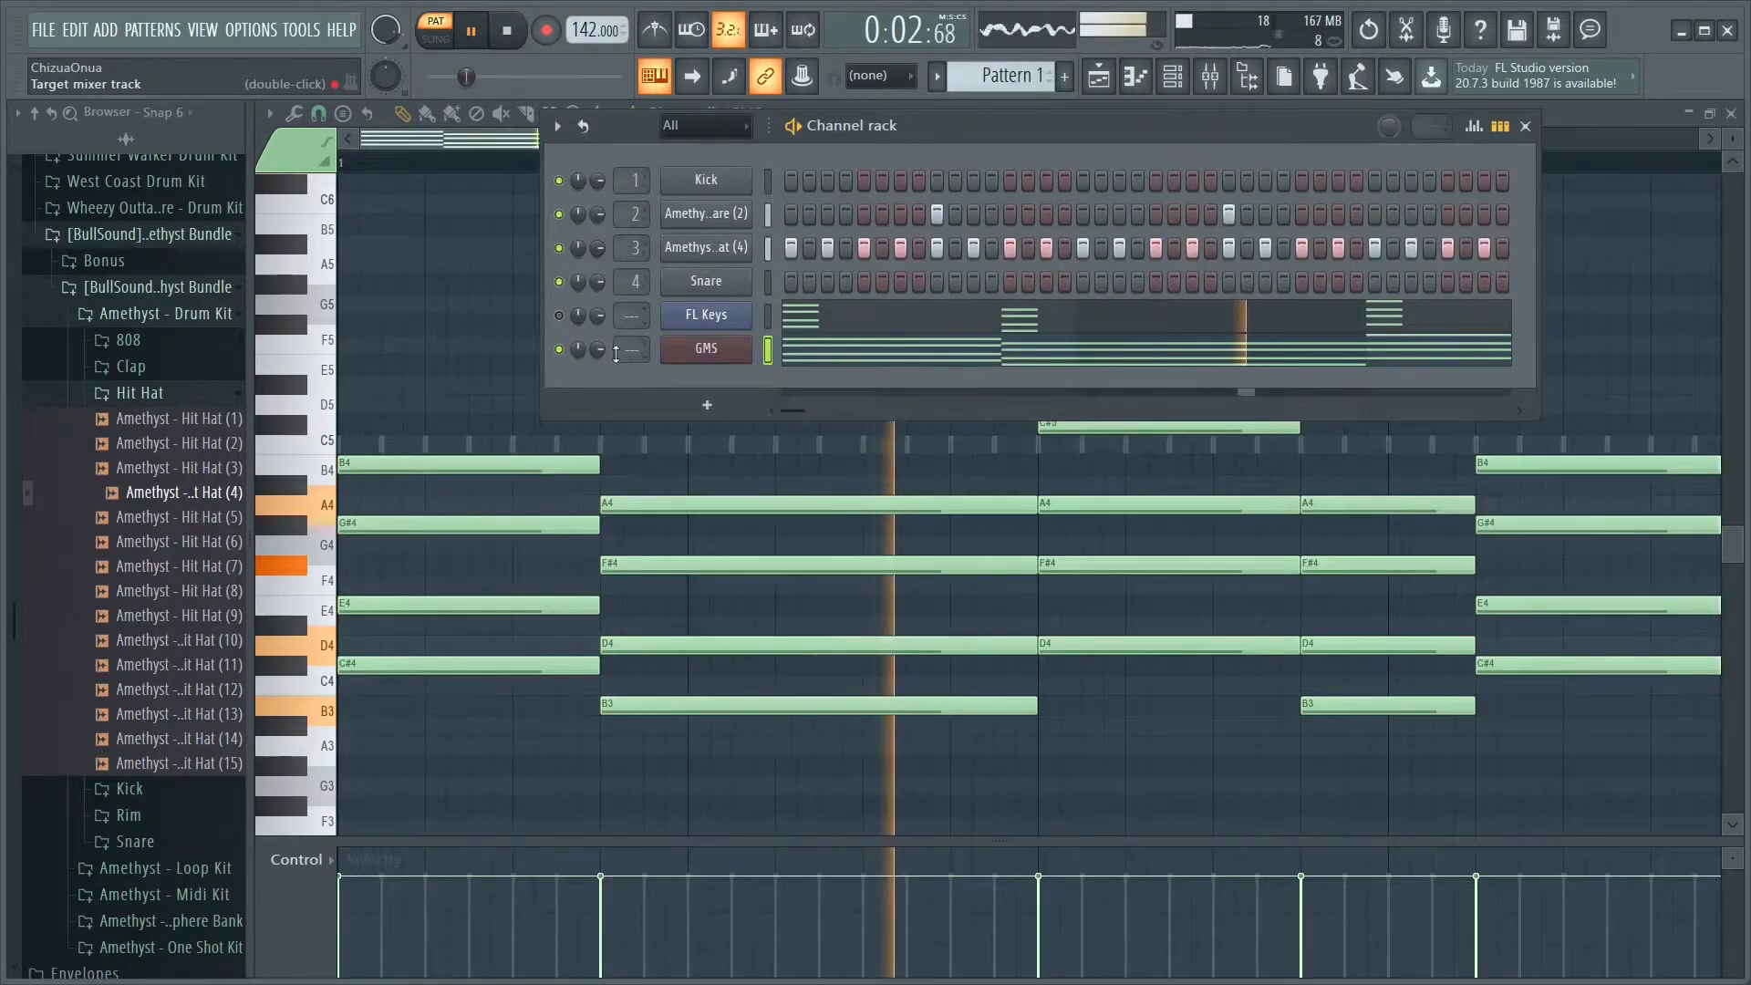
# Route FL Keys and GMS to mixer tracks 5 and 6 and add Fruity Parametric EQ 2 to Insert 6
pyautogui.press('space')
pyautogui.moveTo(631, 316); pyautogui.dragTo(635, 335)
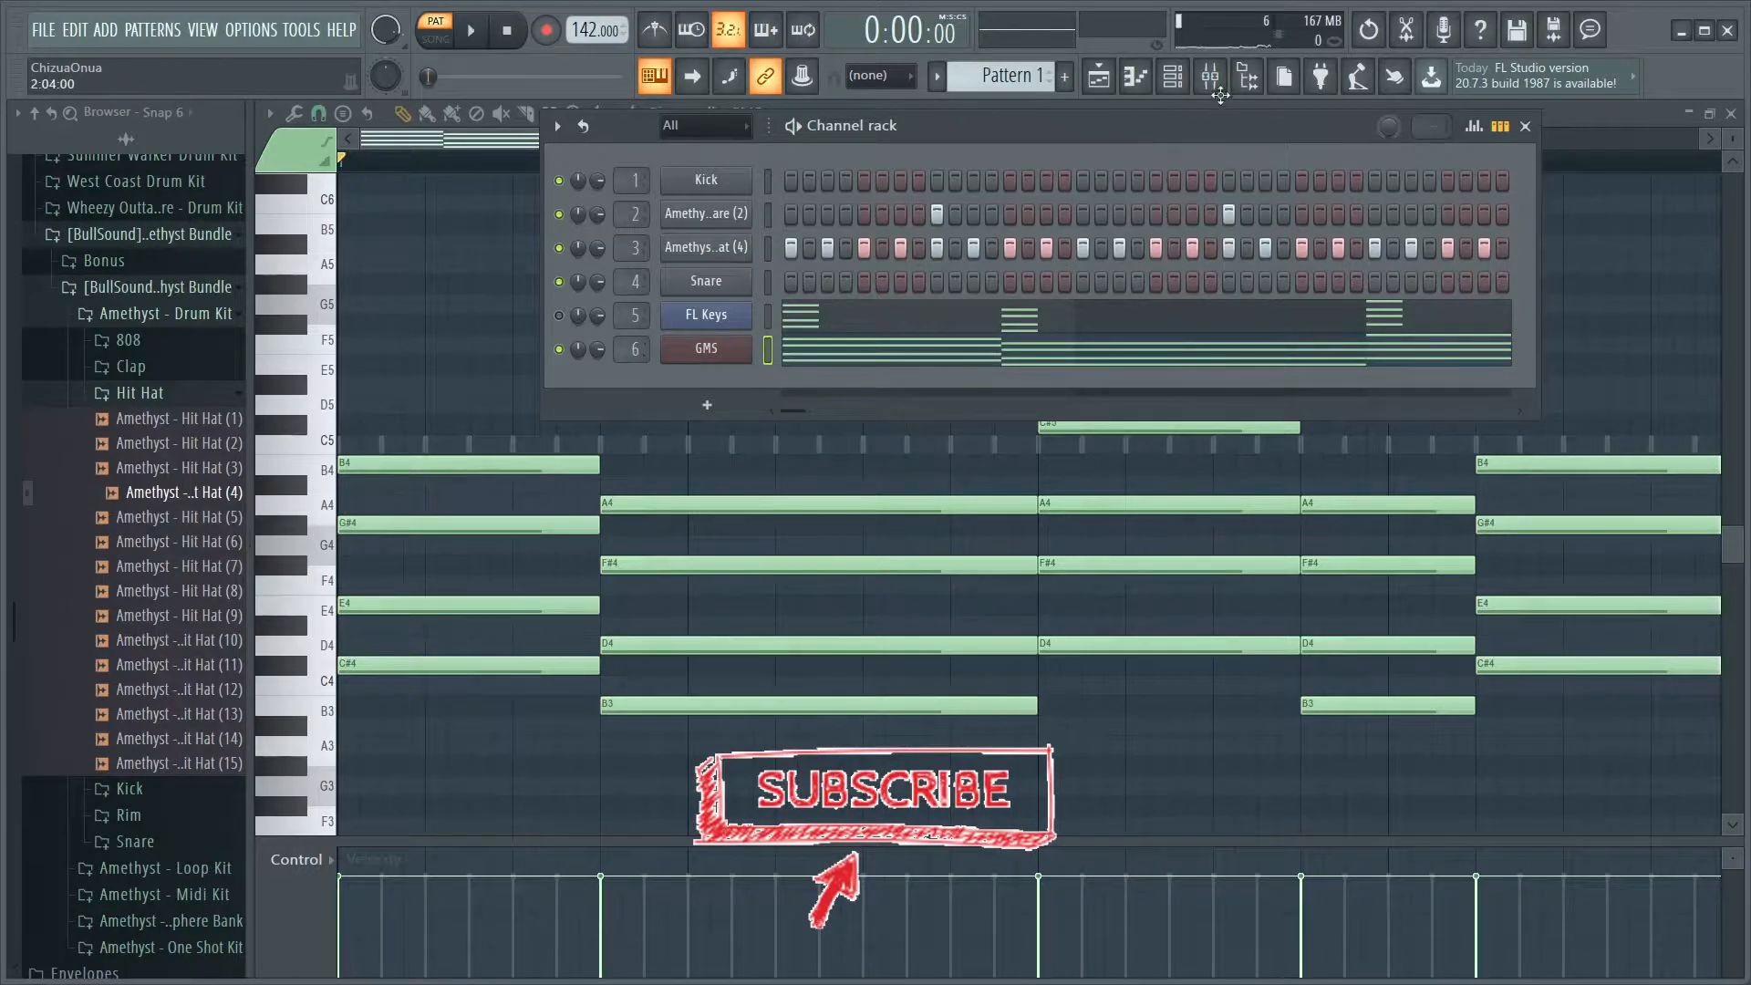
pyautogui.click(1209, 77)
pyautogui.click(1591, 187)
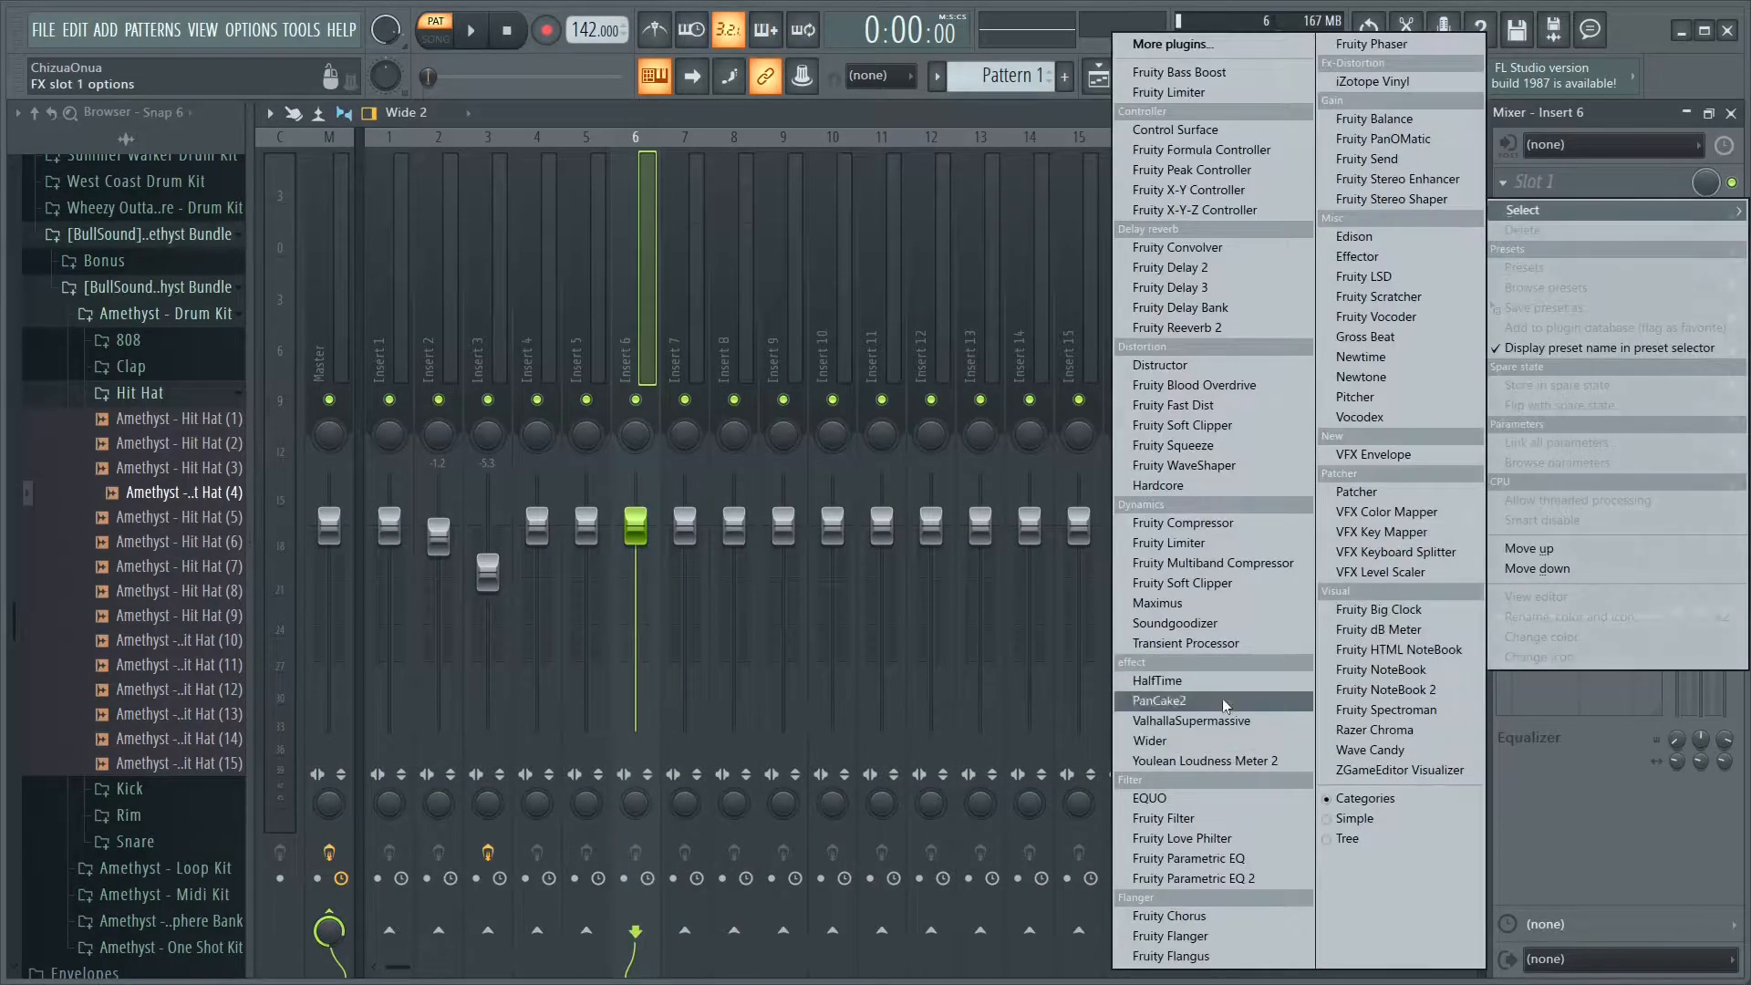
pyautogui.click(1252, 881)
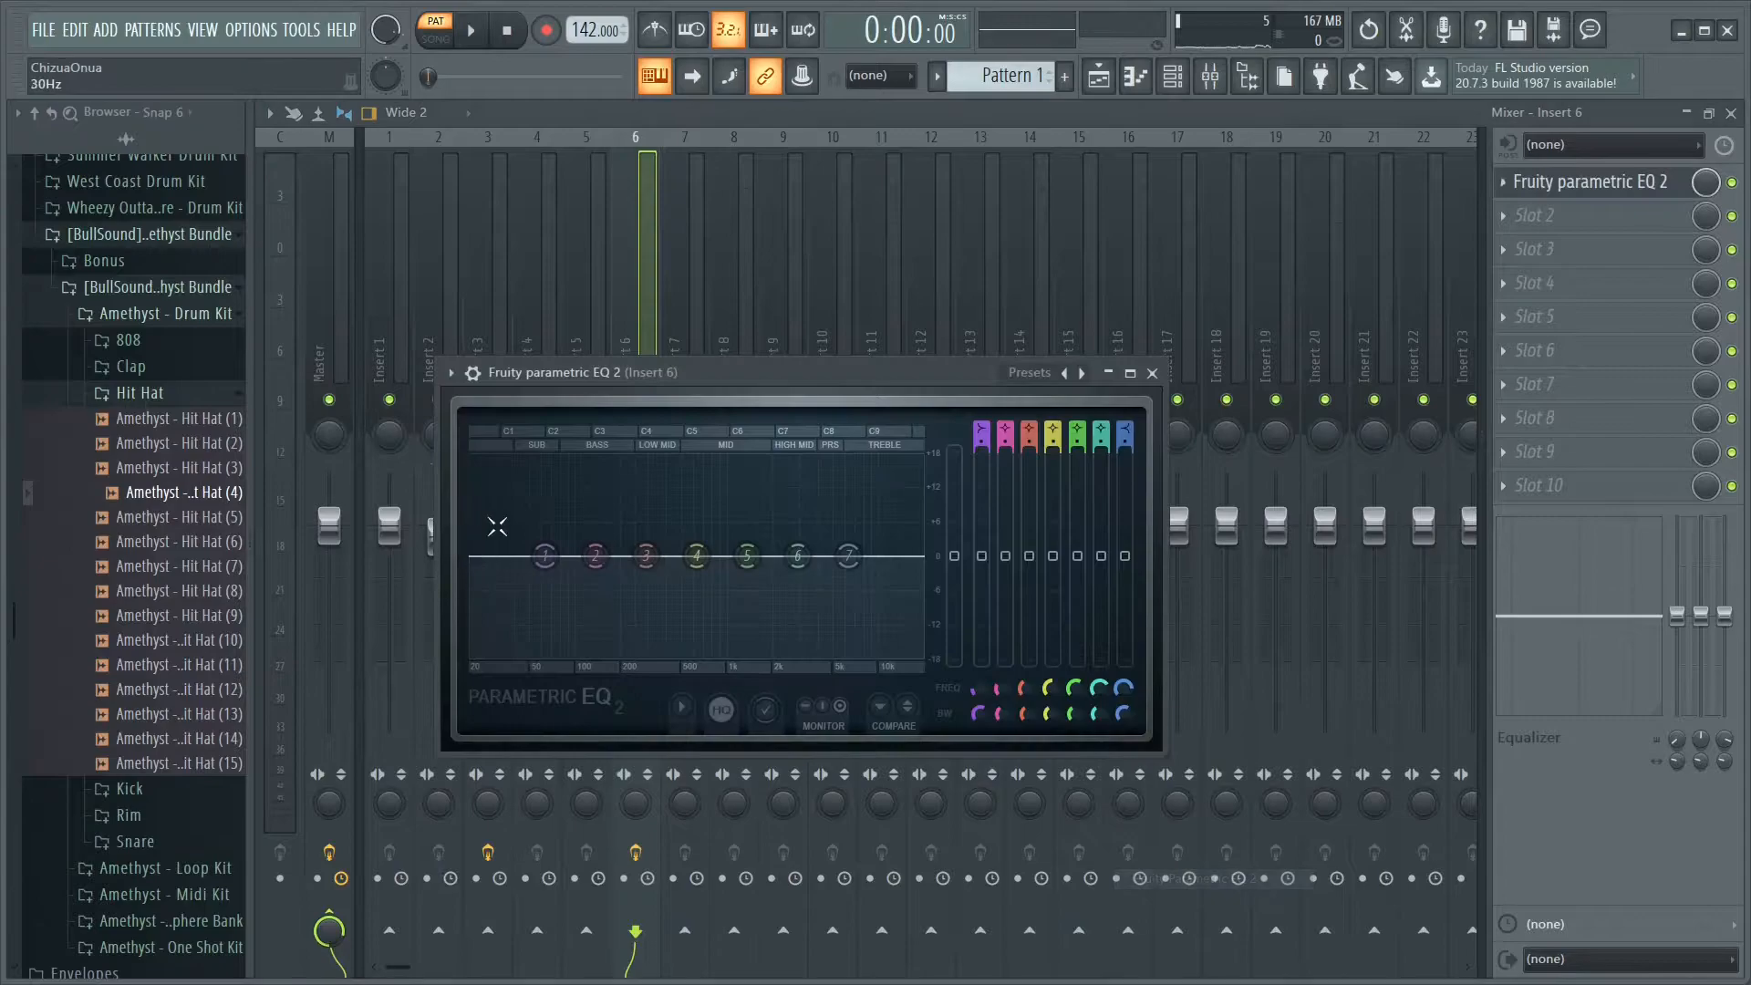
# Set EQ band 1 to Steep 8 and move it lower and up in frequency to cut the pad's lows, checking by playback
pyautogui.rightClick(544, 557)
pyautogui.moveTo(575, 634)
pyautogui.click(650, 635)
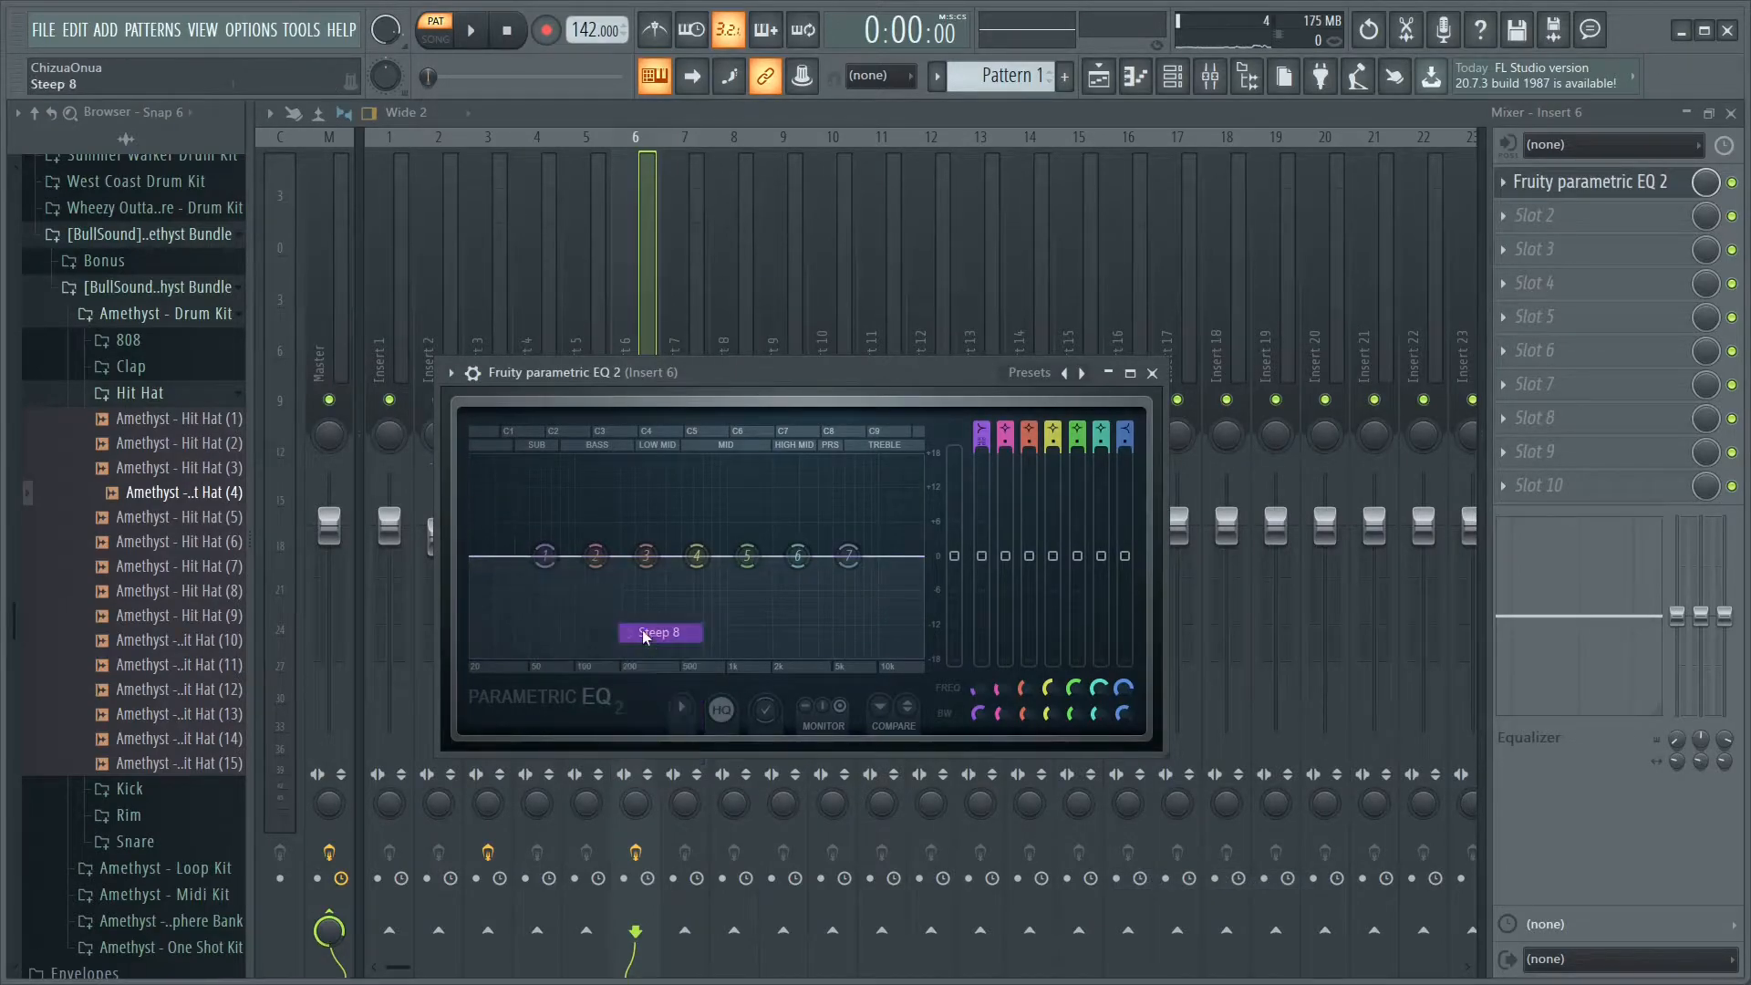
pyautogui.press('space')
pyautogui.moveTo(542, 562); pyautogui.dragTo(600, 657)
pyautogui.click(1152, 374)
pyautogui.press('space')
# Add Fruity Chorus to the second effect slot of Insert 6
pyautogui.click(1534, 215)
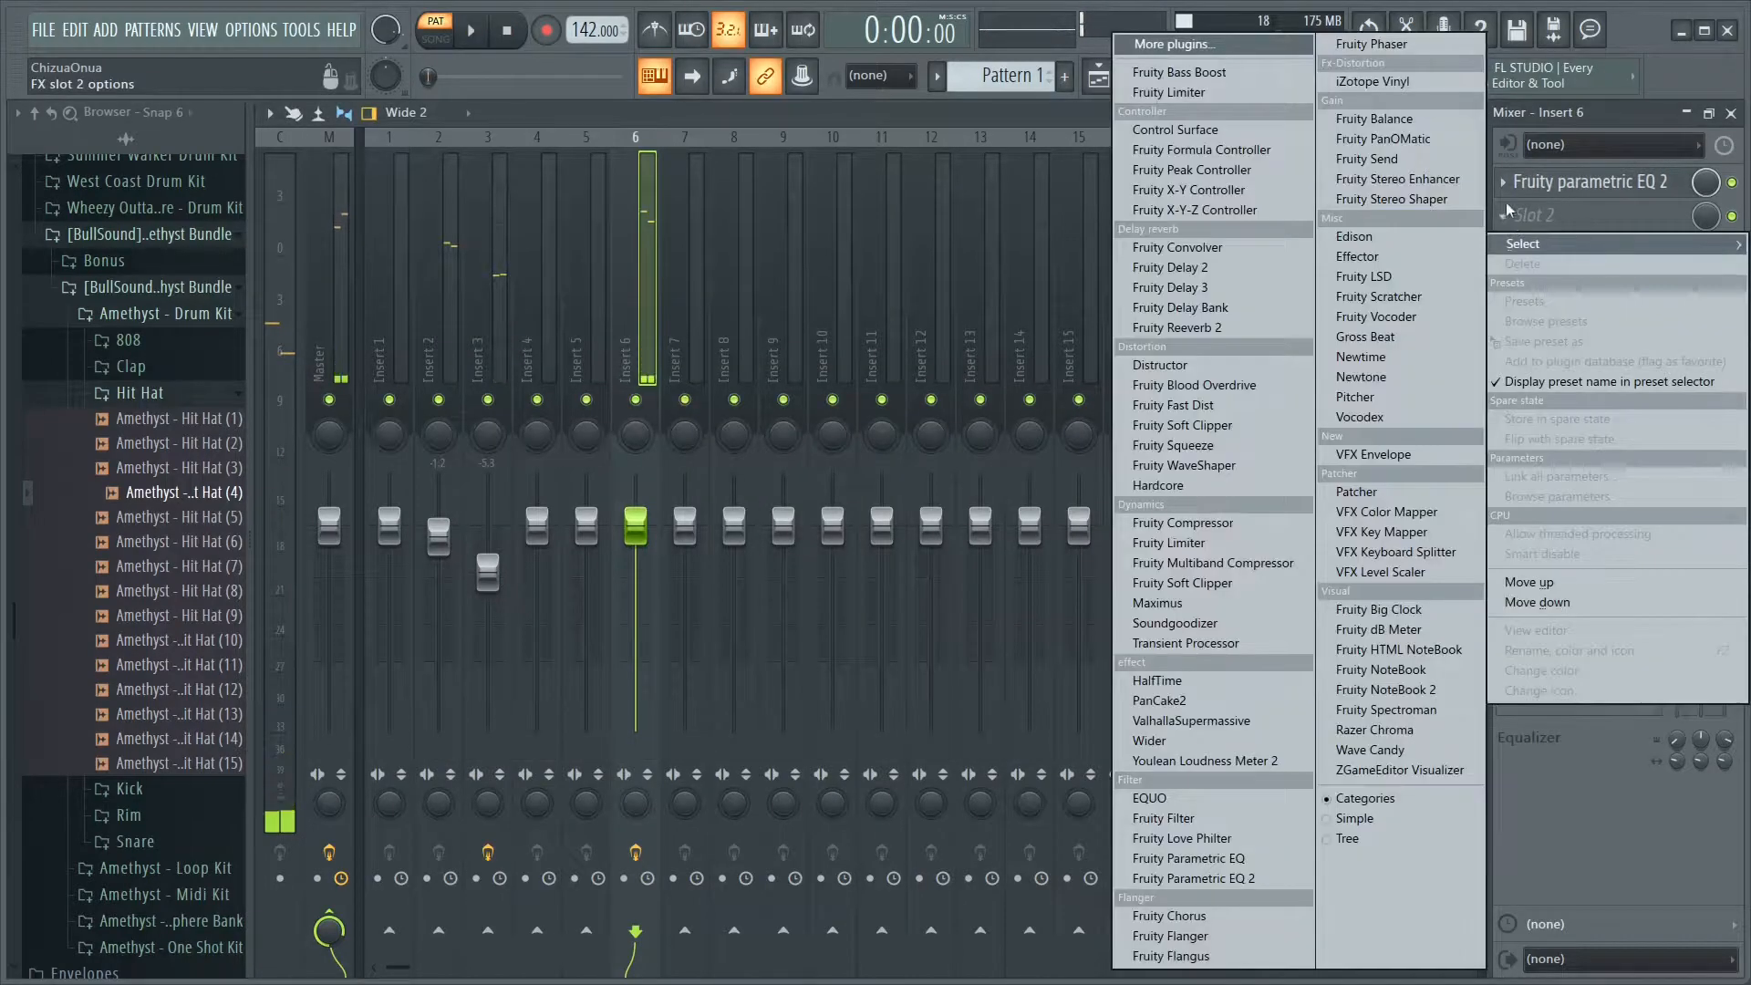
pyautogui.click(1227, 911)
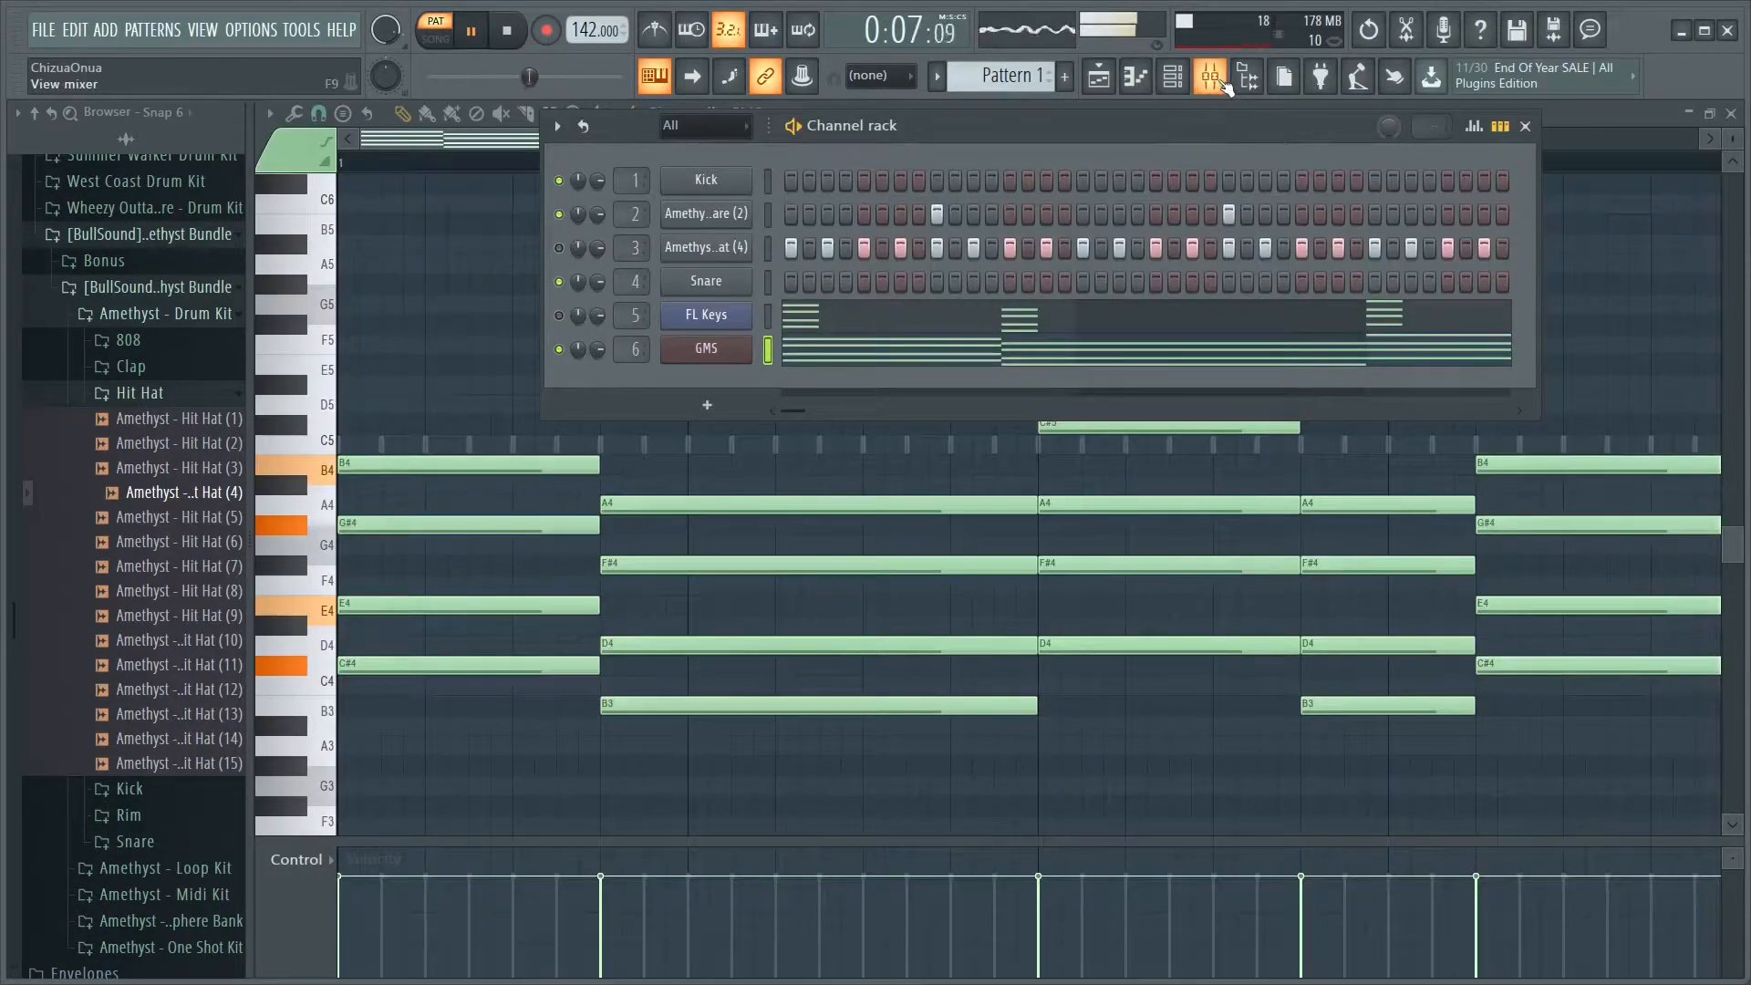
# Compare the pad's sound with Fruity Chorus bypassed and enabled on Insert 6 during playback
pyautogui.press('F9')
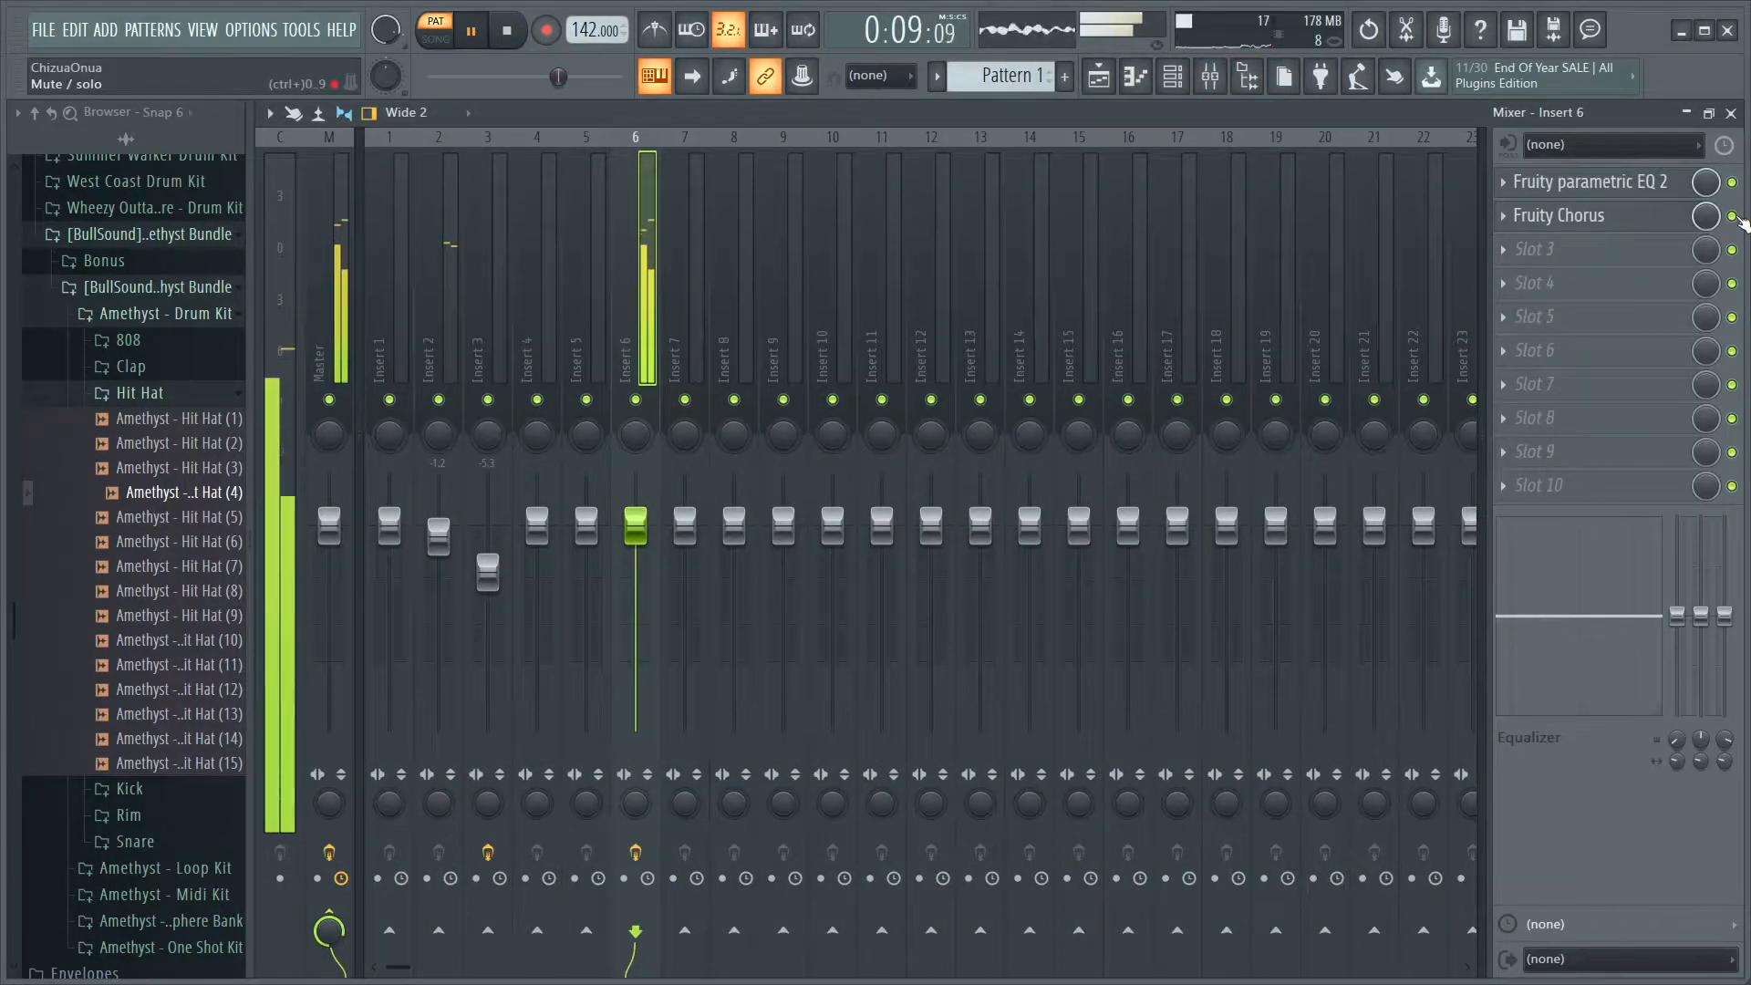
pyautogui.press('space')
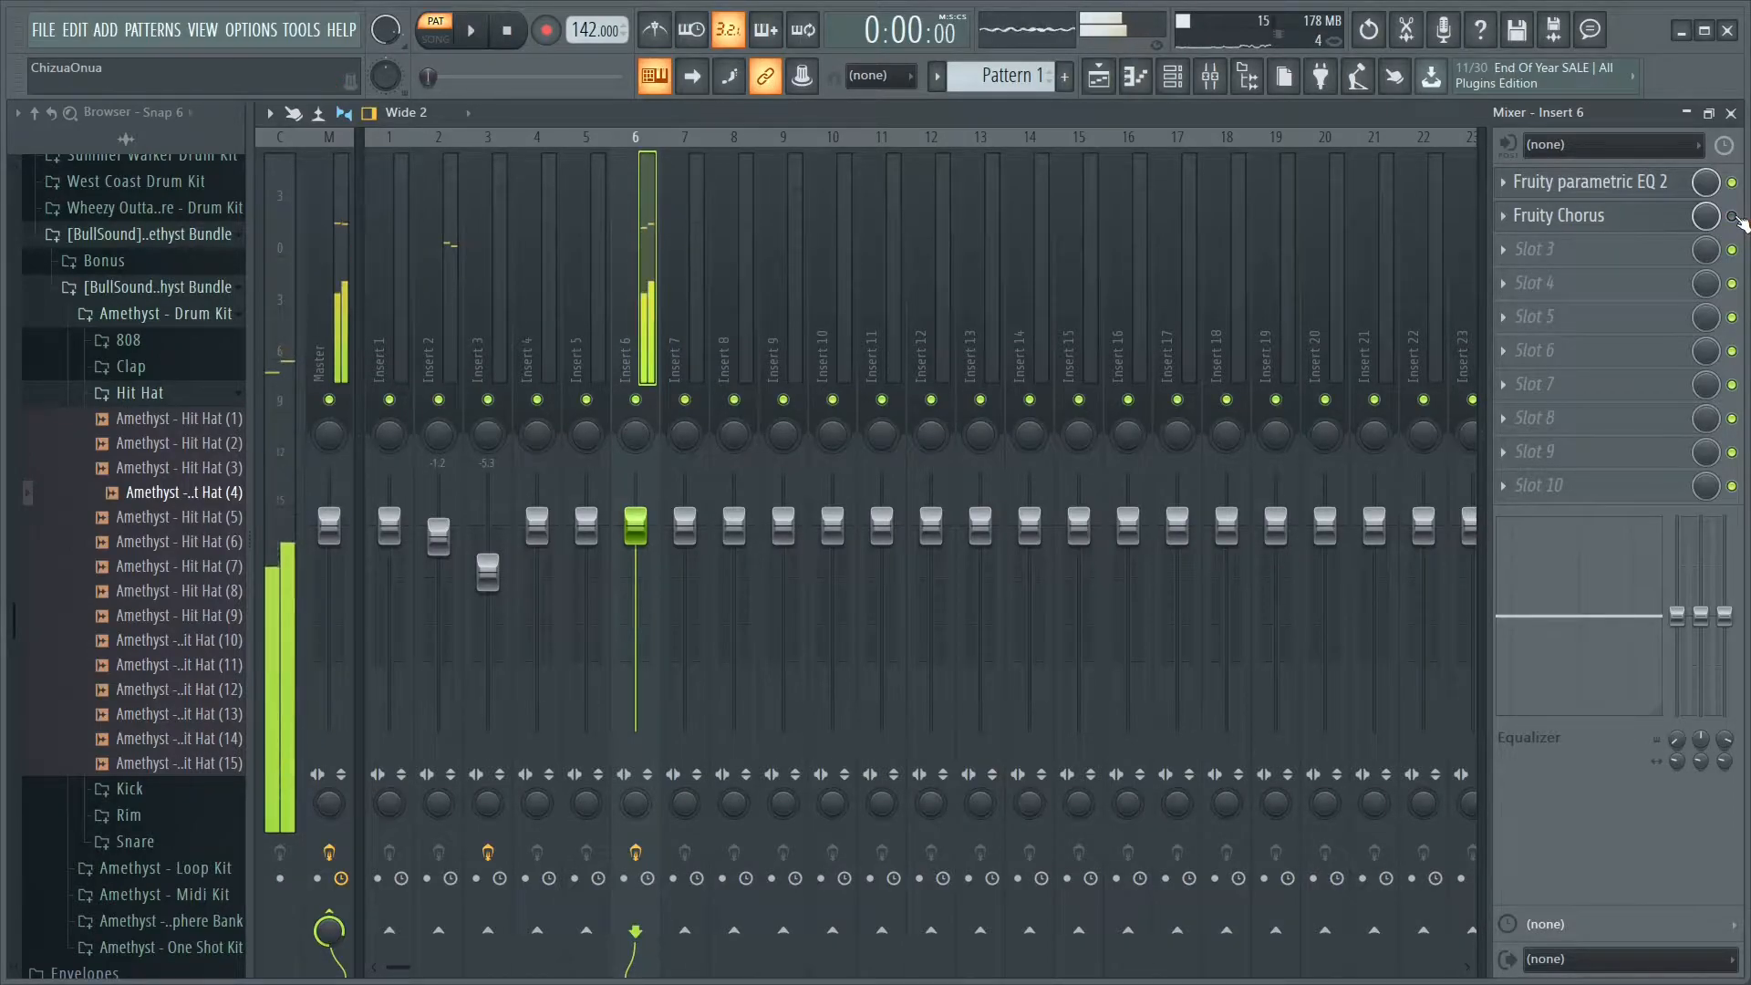
pyautogui.press('space')
pyautogui.press('space')
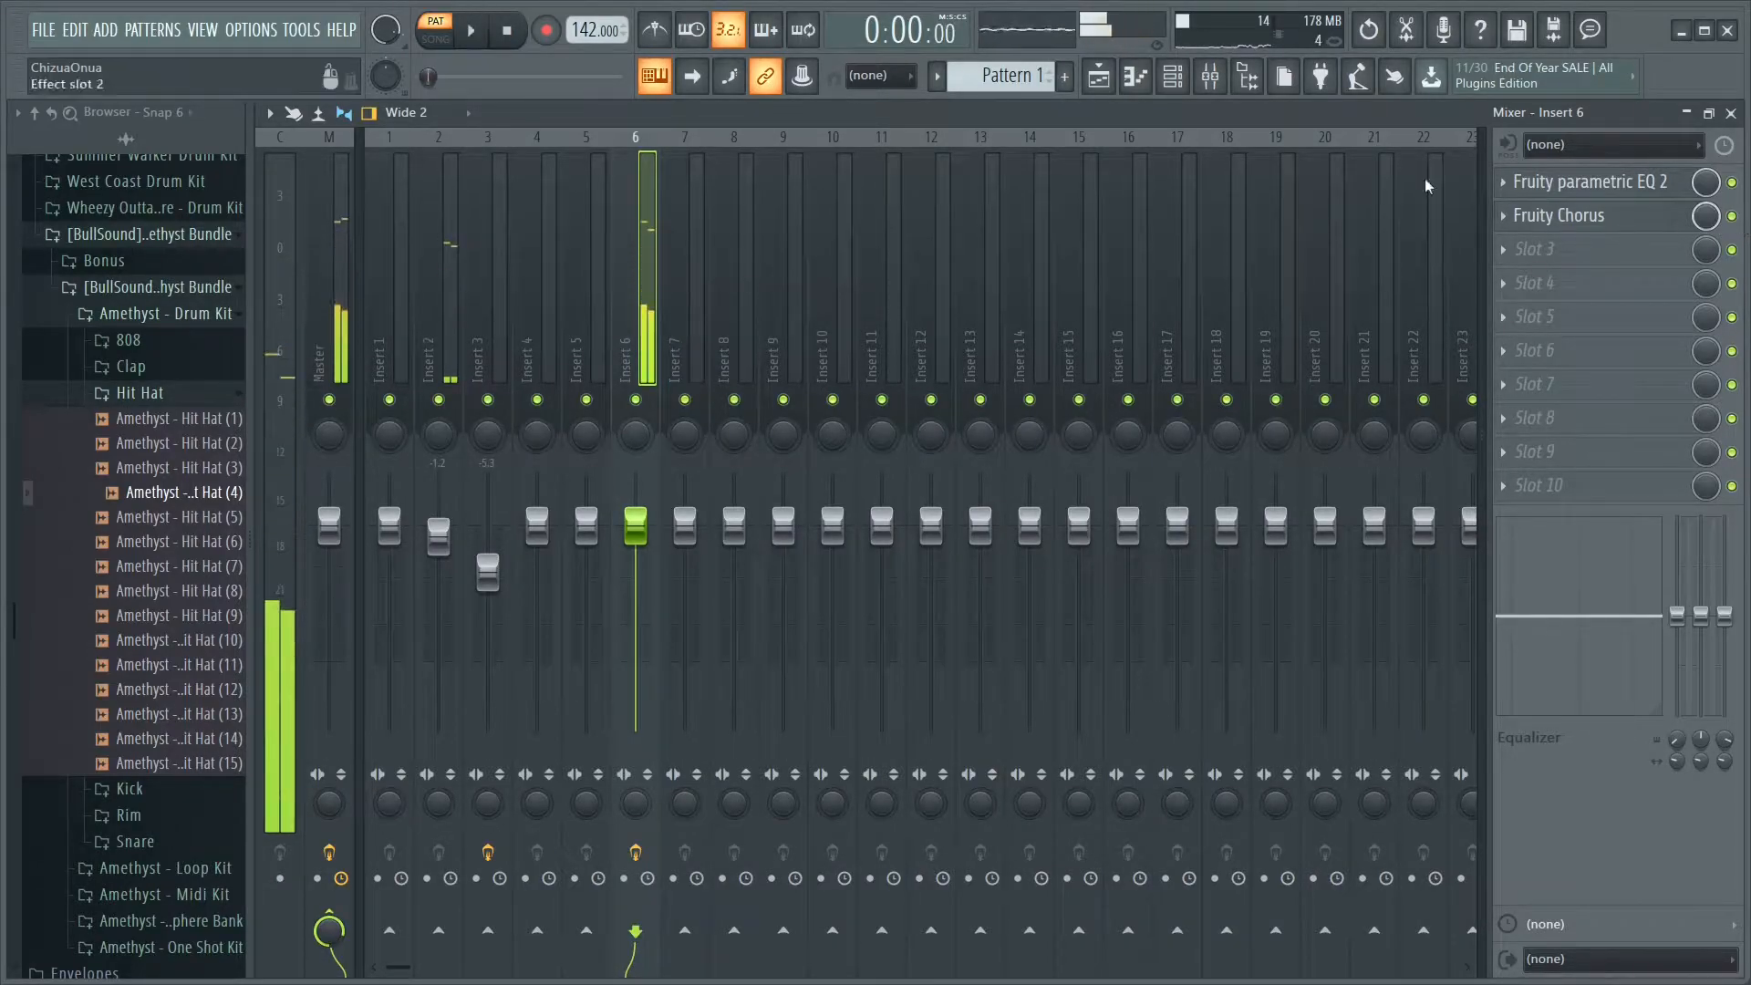
# Add a second GMS channel and load the Pad 2 MC preset from the Pads & Textures bank
pyautogui.click(1173, 76)
pyautogui.click(683, 401)
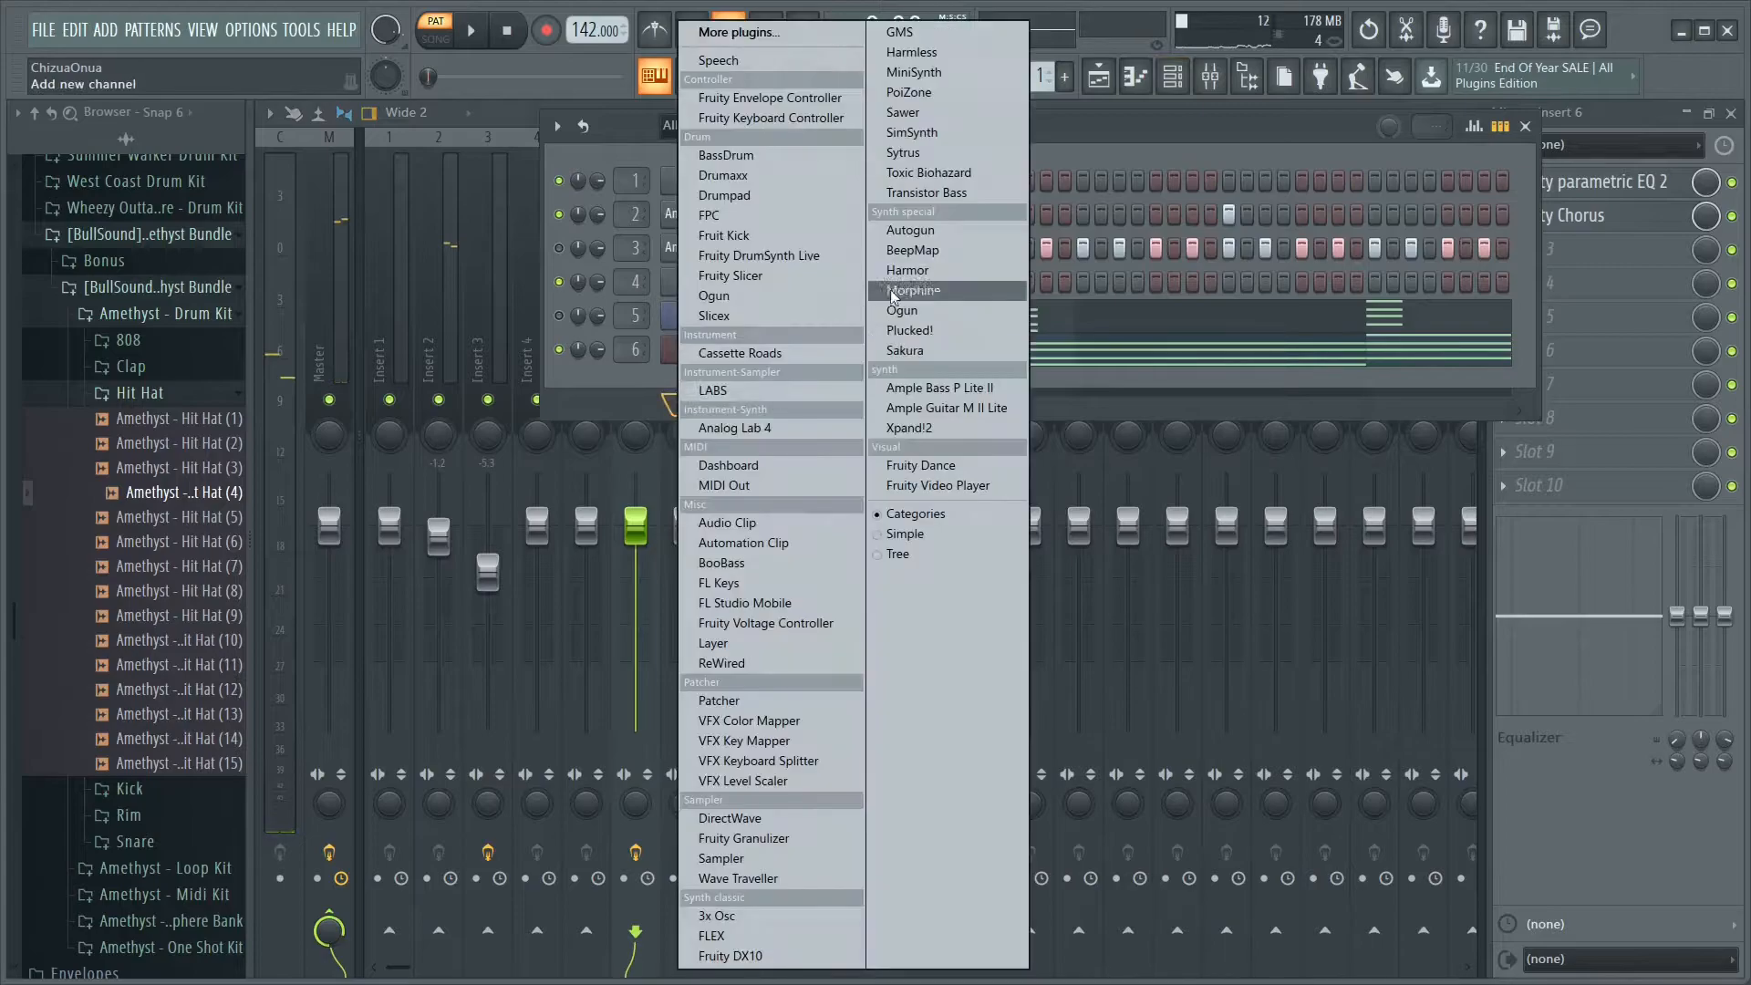
pyautogui.click(899, 33)
pyautogui.click(676, 414)
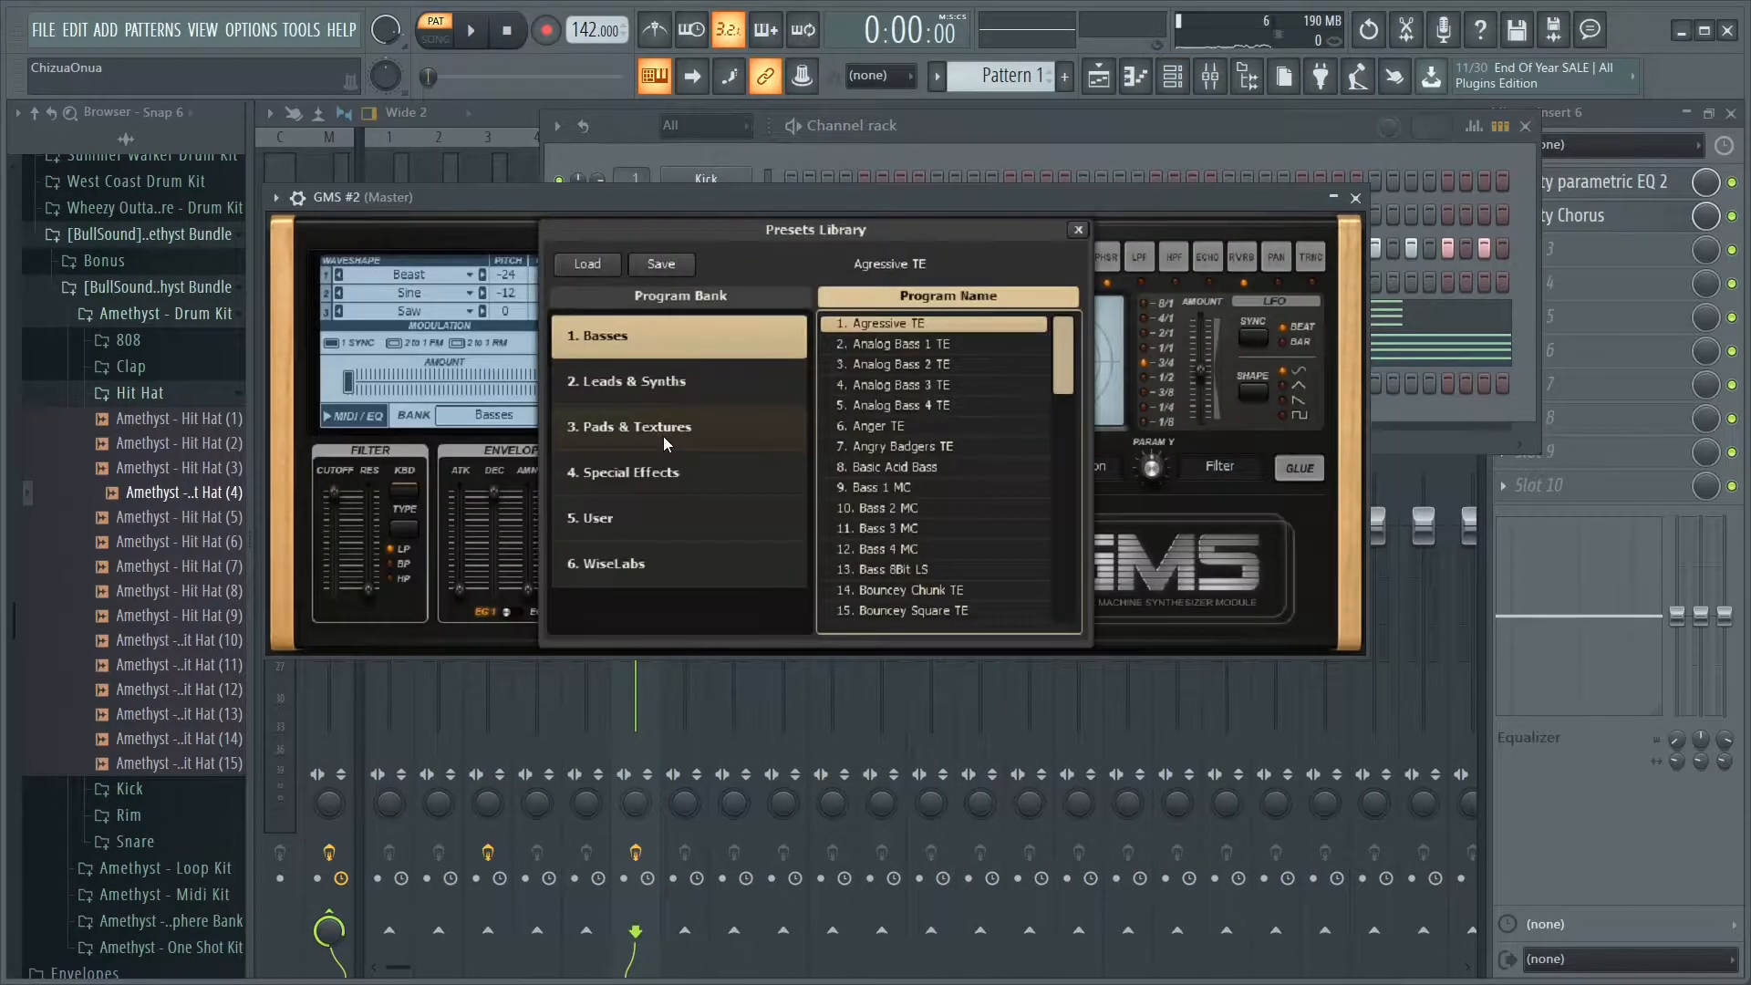
pyautogui.click(663, 436)
pyautogui.click(921, 507)
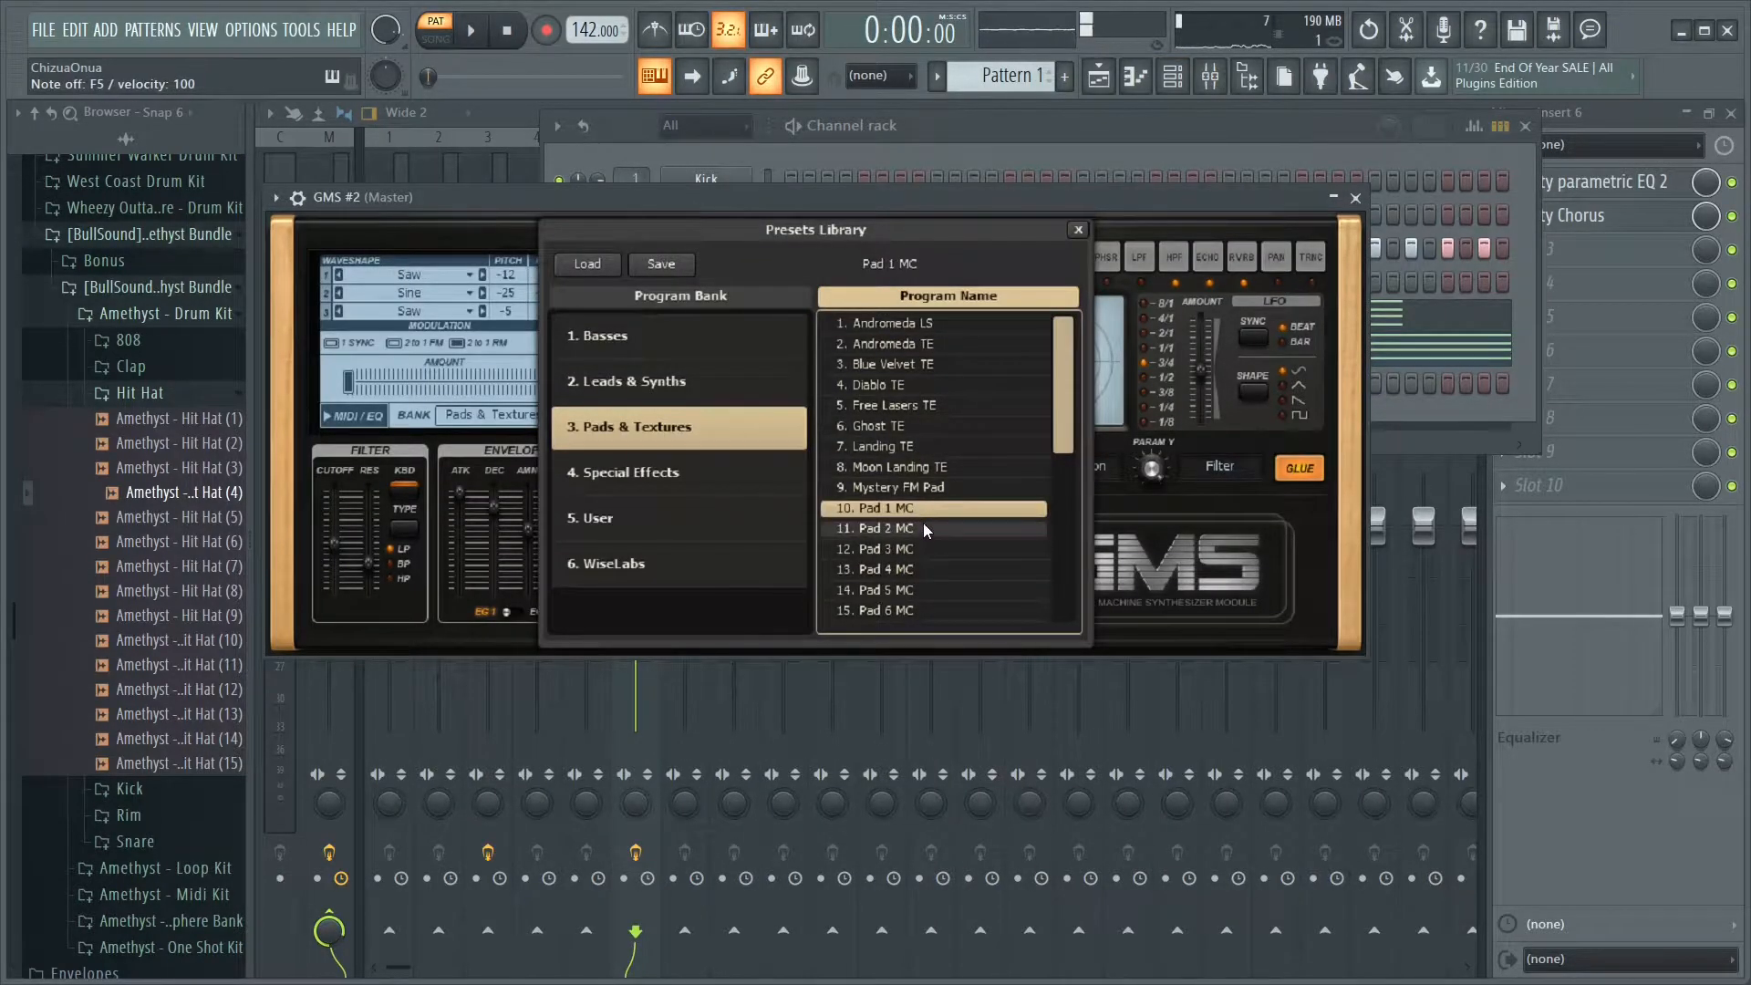
pyautogui.click(922, 530)
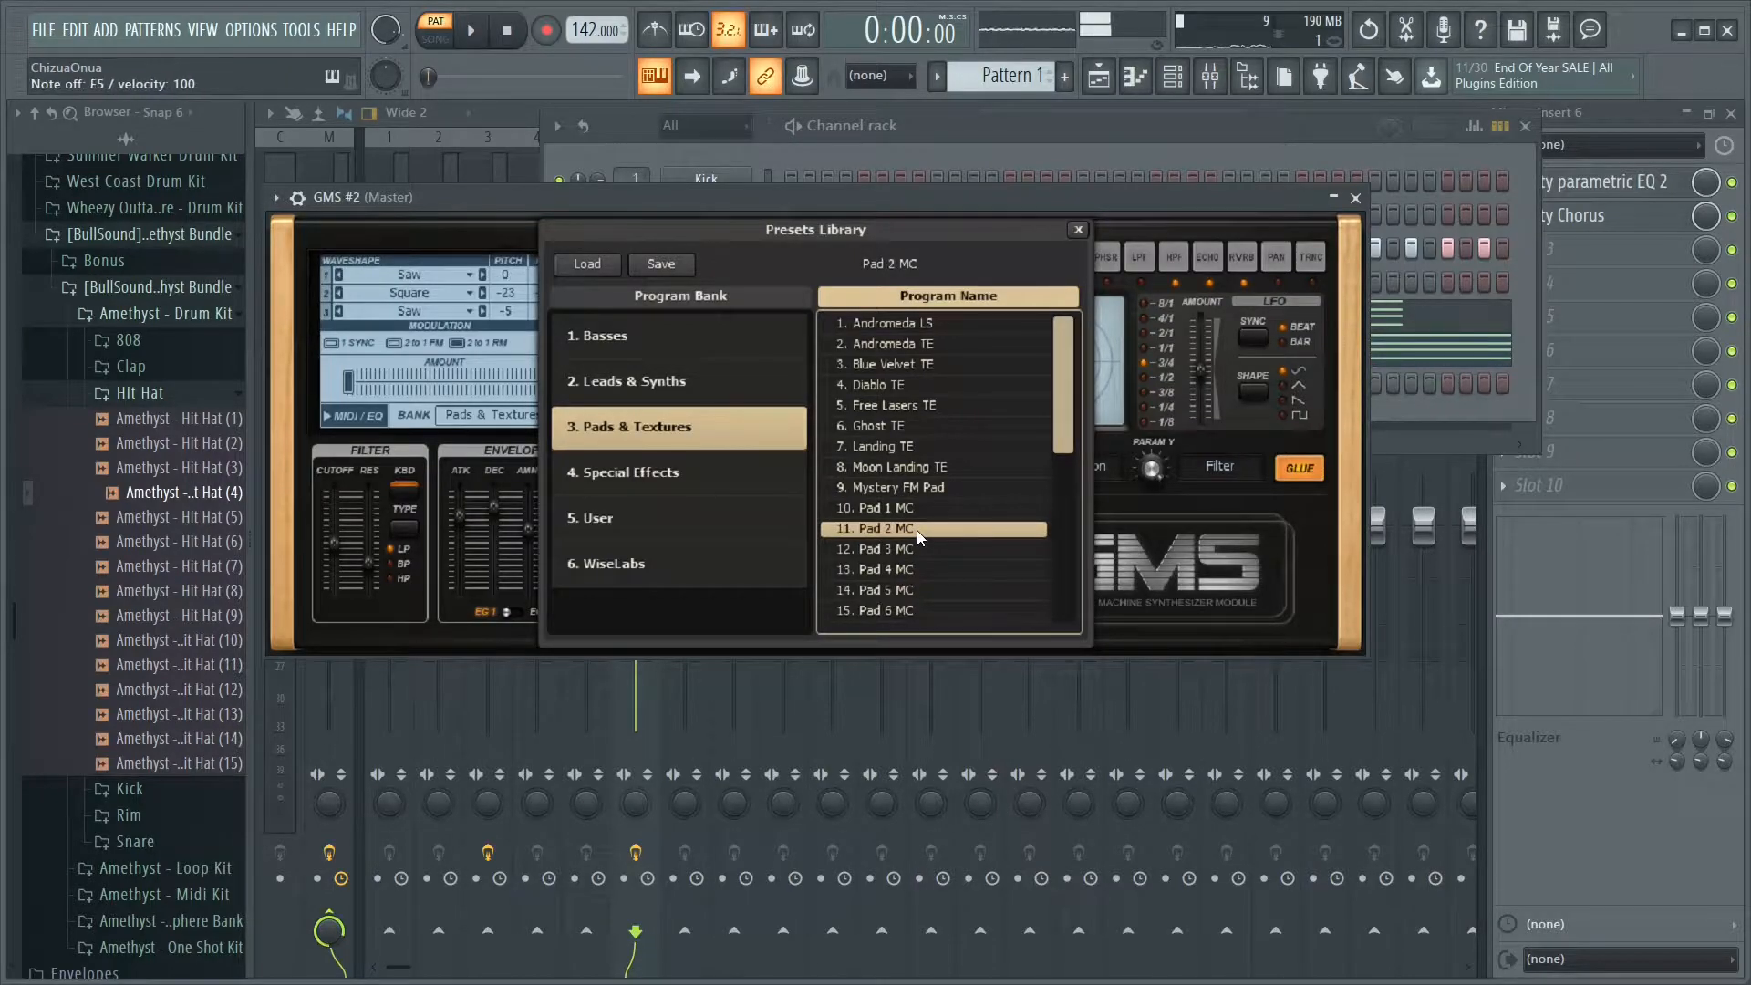
pyautogui.click(1078, 229)
pyautogui.click(1355, 198)
# Paste the chord progression into GMS #2 and route it to mixer track 7, checking by playback
pyautogui.click(770, 392)
pyautogui.hotkey('ctrl', 'v')
pyautogui.press('space')
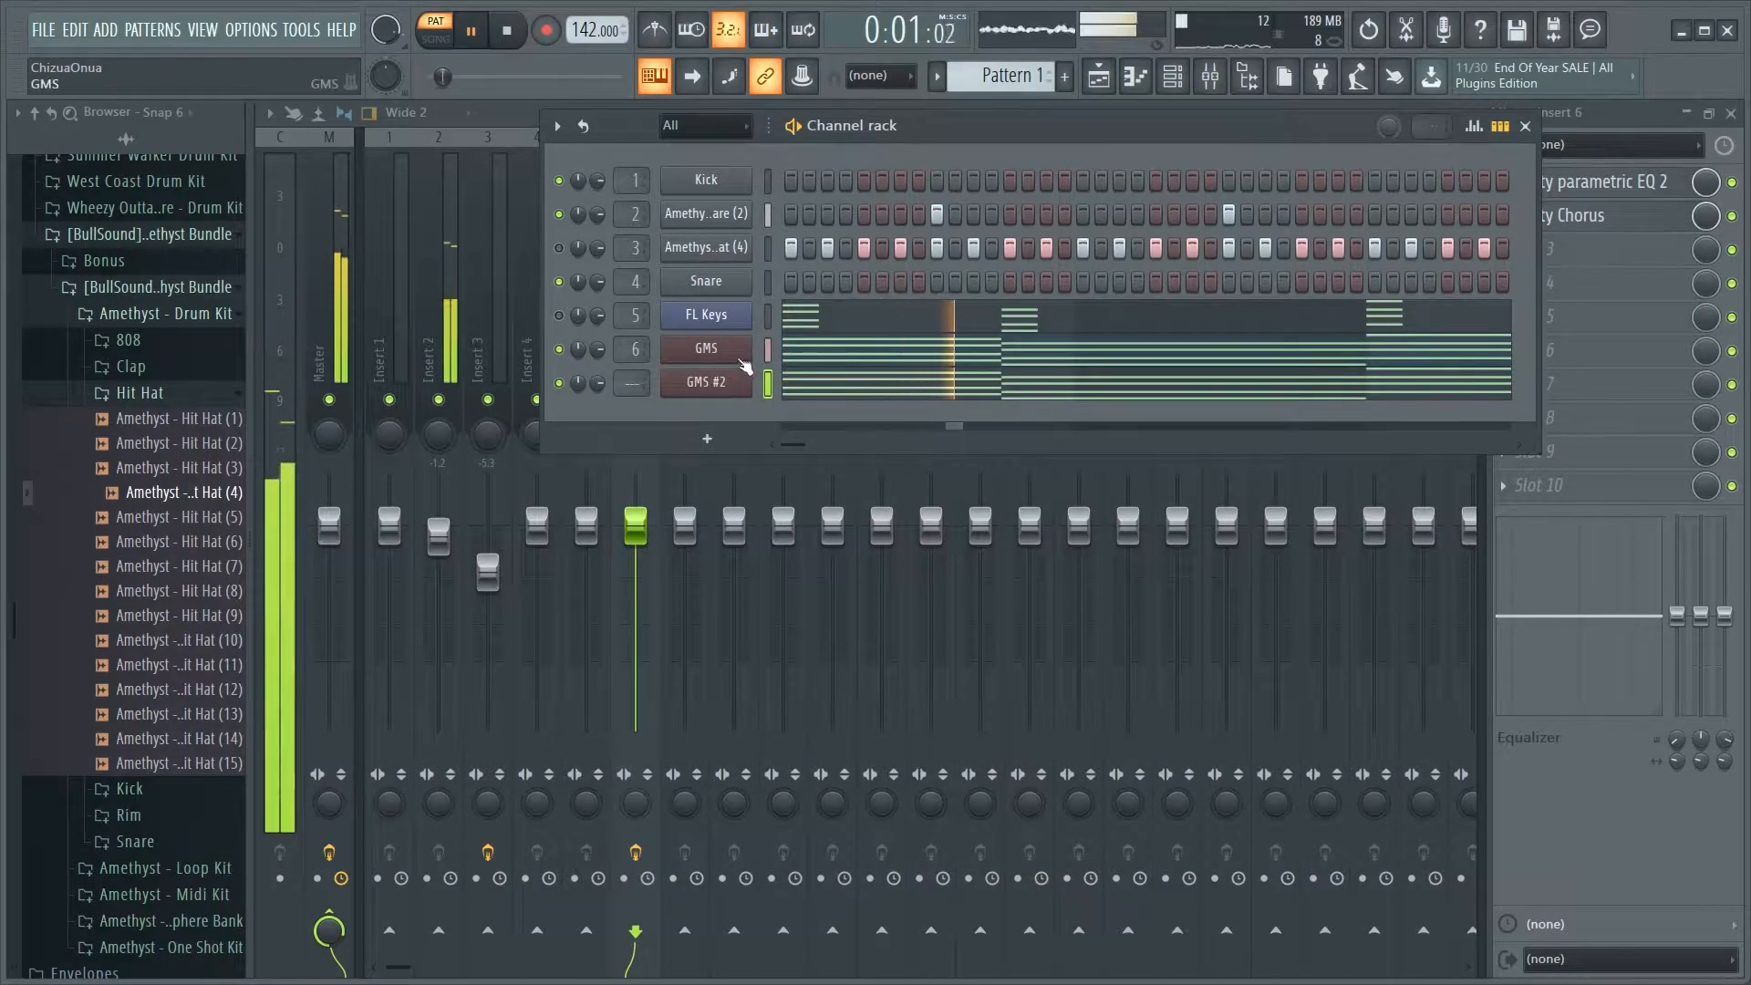
pyautogui.moveTo(635, 383); pyautogui.dragTo(636, 355)
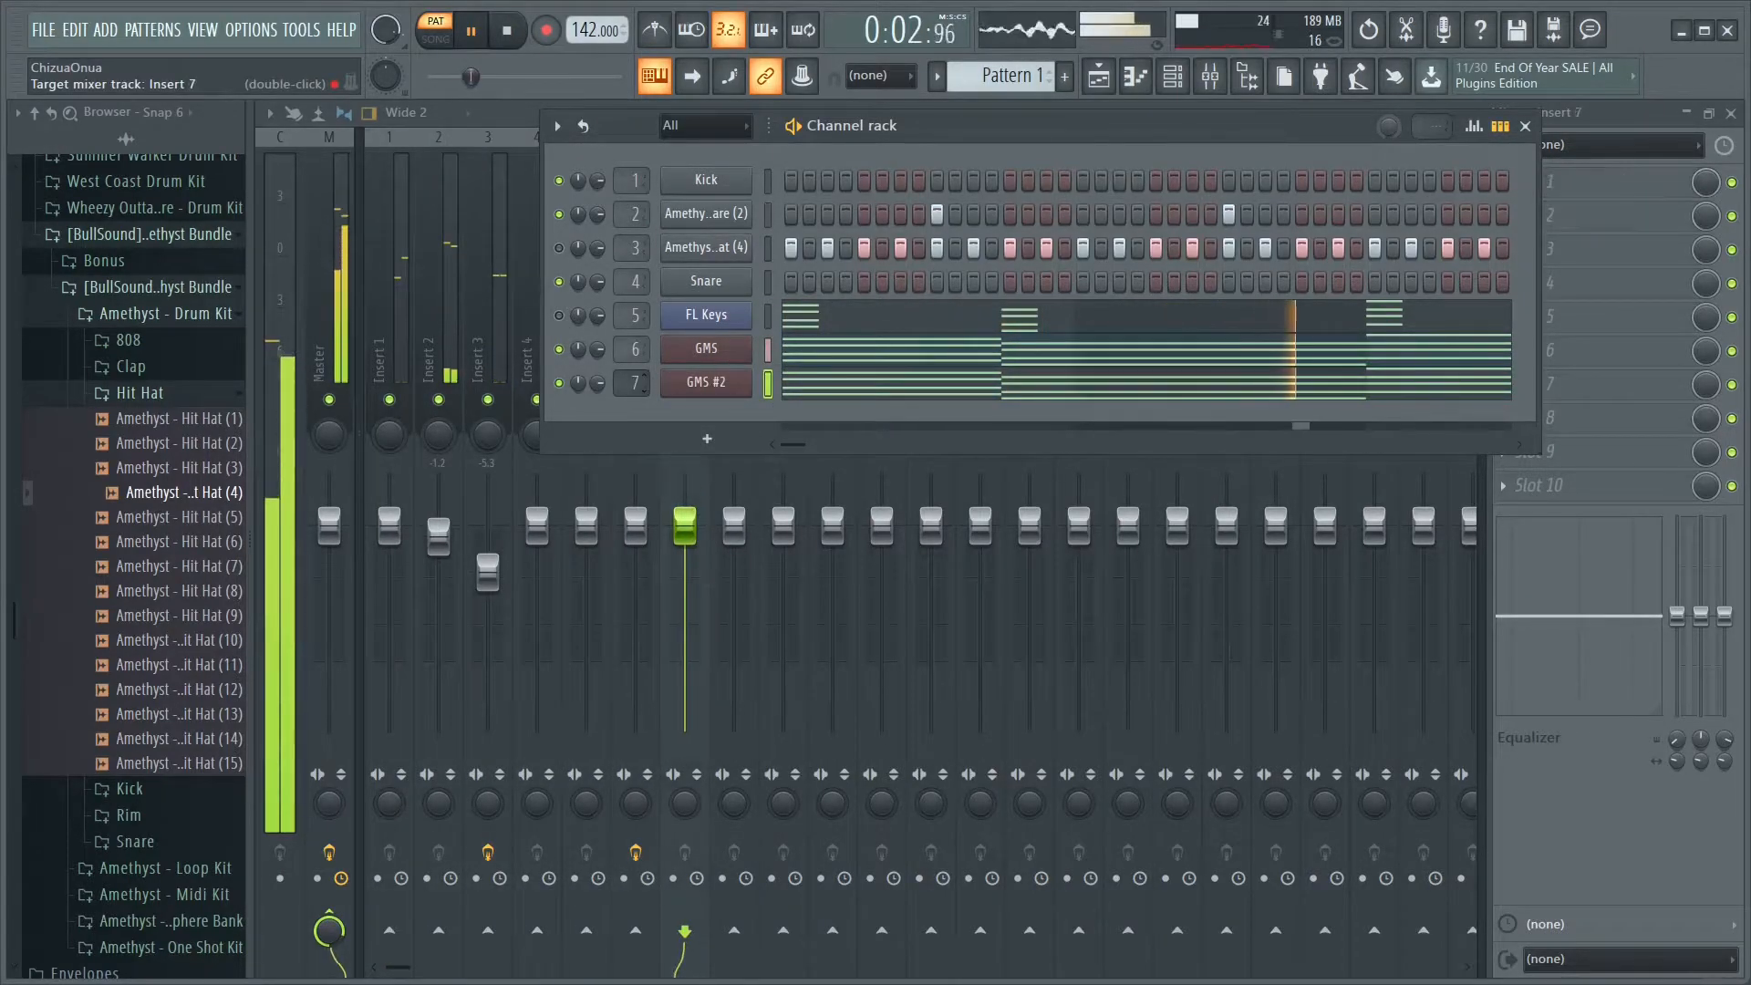
pyautogui.click(1525, 126)
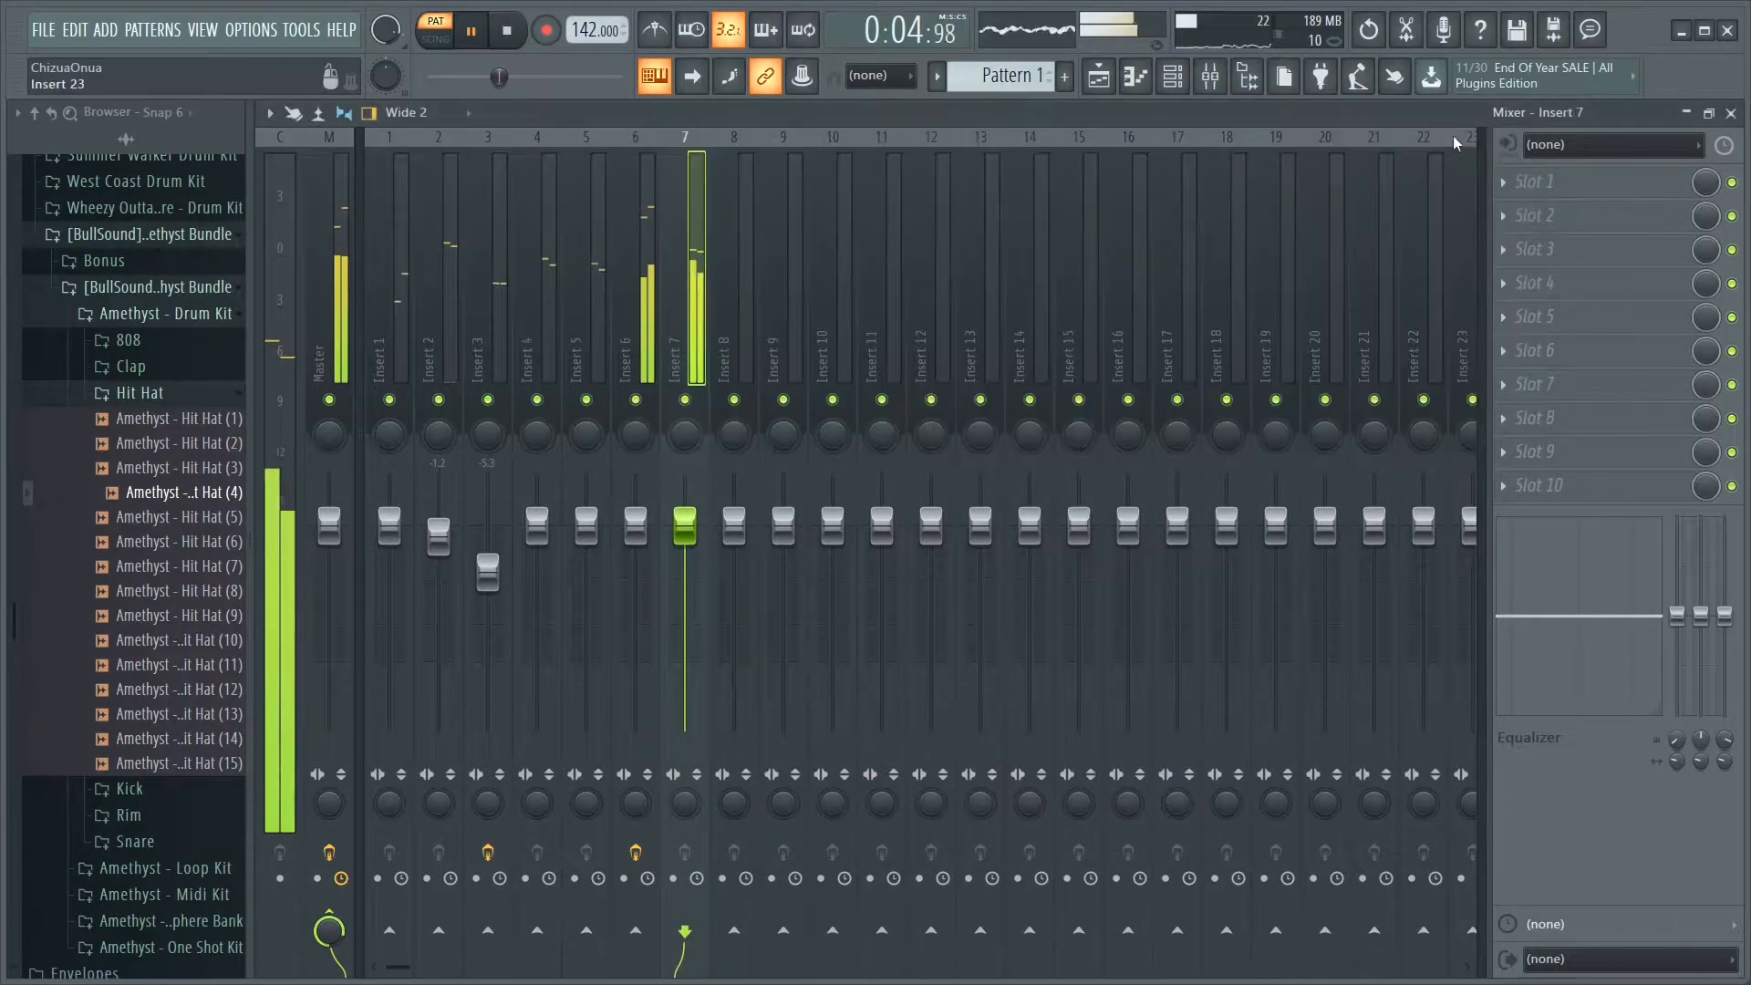
pyautogui.press('space')
# Add Fruity Parametric EQ 2 to Insert 7 and cut the lows steeply with band 1, checking by playback
pyautogui.click(1509, 180)
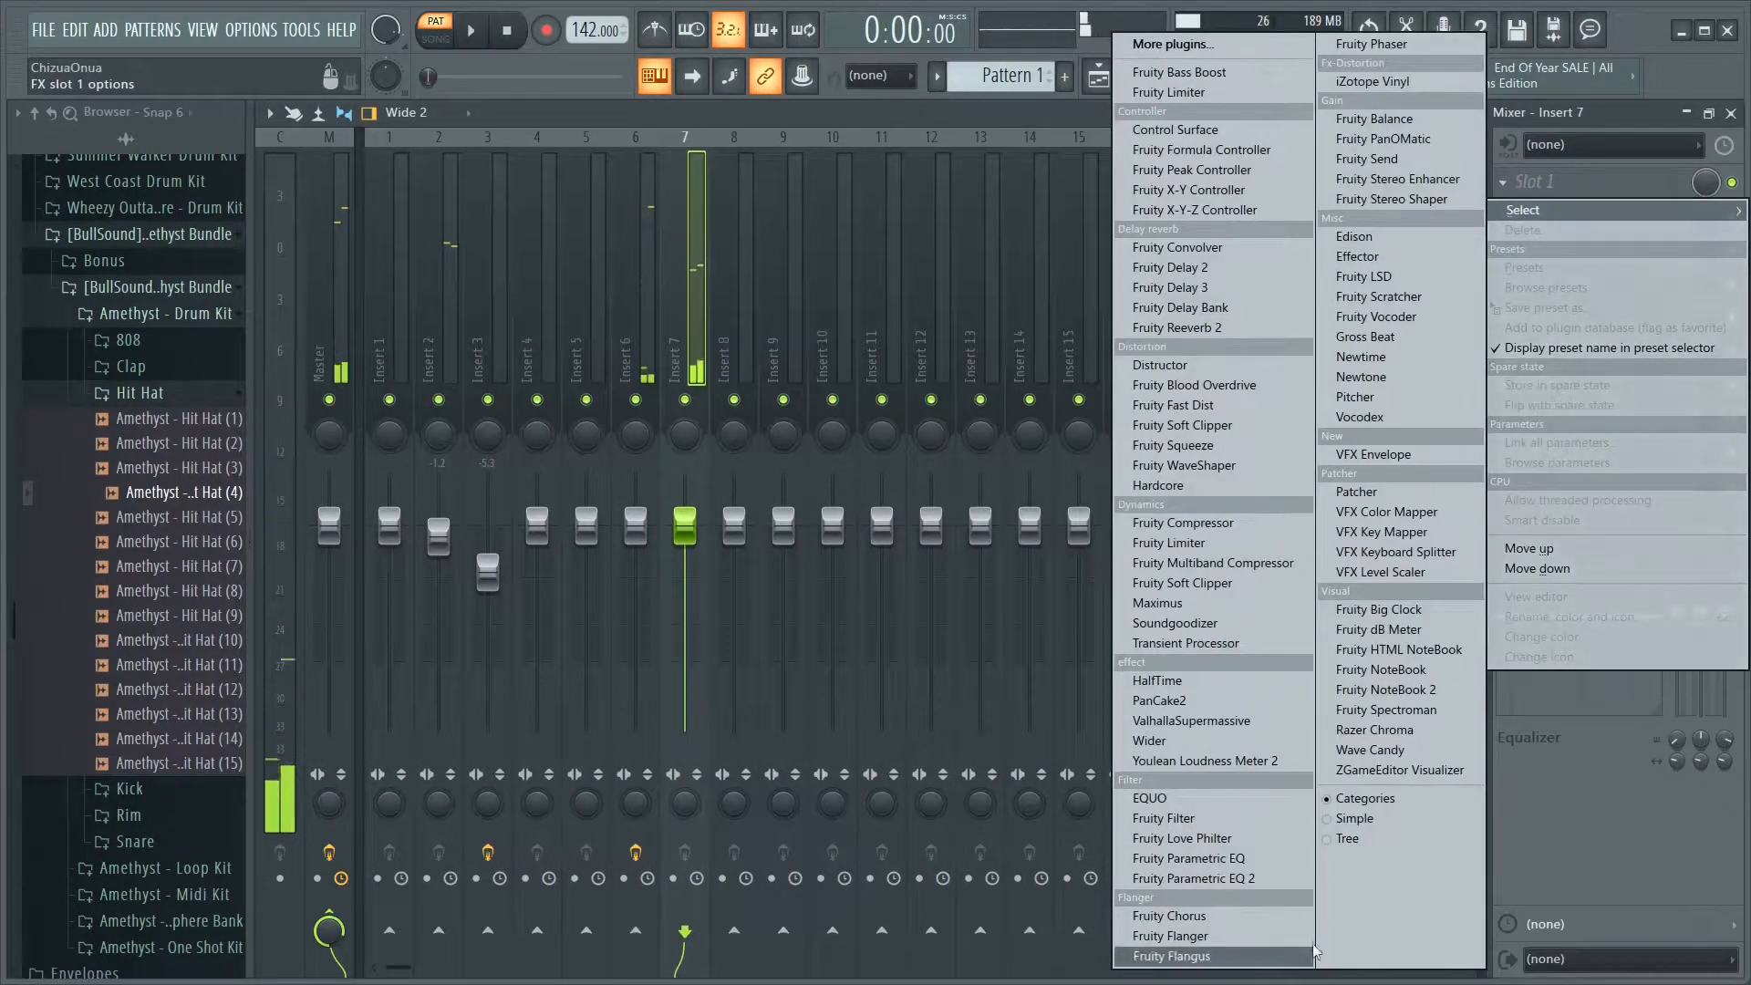
pyautogui.click(1204, 880)
pyautogui.rightClick(369, 381)
pyautogui.click(477, 519)
pyautogui.press('space')
pyautogui.moveTo(370, 383); pyautogui.dragTo(441, 476)
pyautogui.press('space')
# Change band 7 of the Insert 7 EQ to a low-pass filter to roll off the highs
pyautogui.rightClick(672, 380)
pyautogui.moveTo(708, 438)
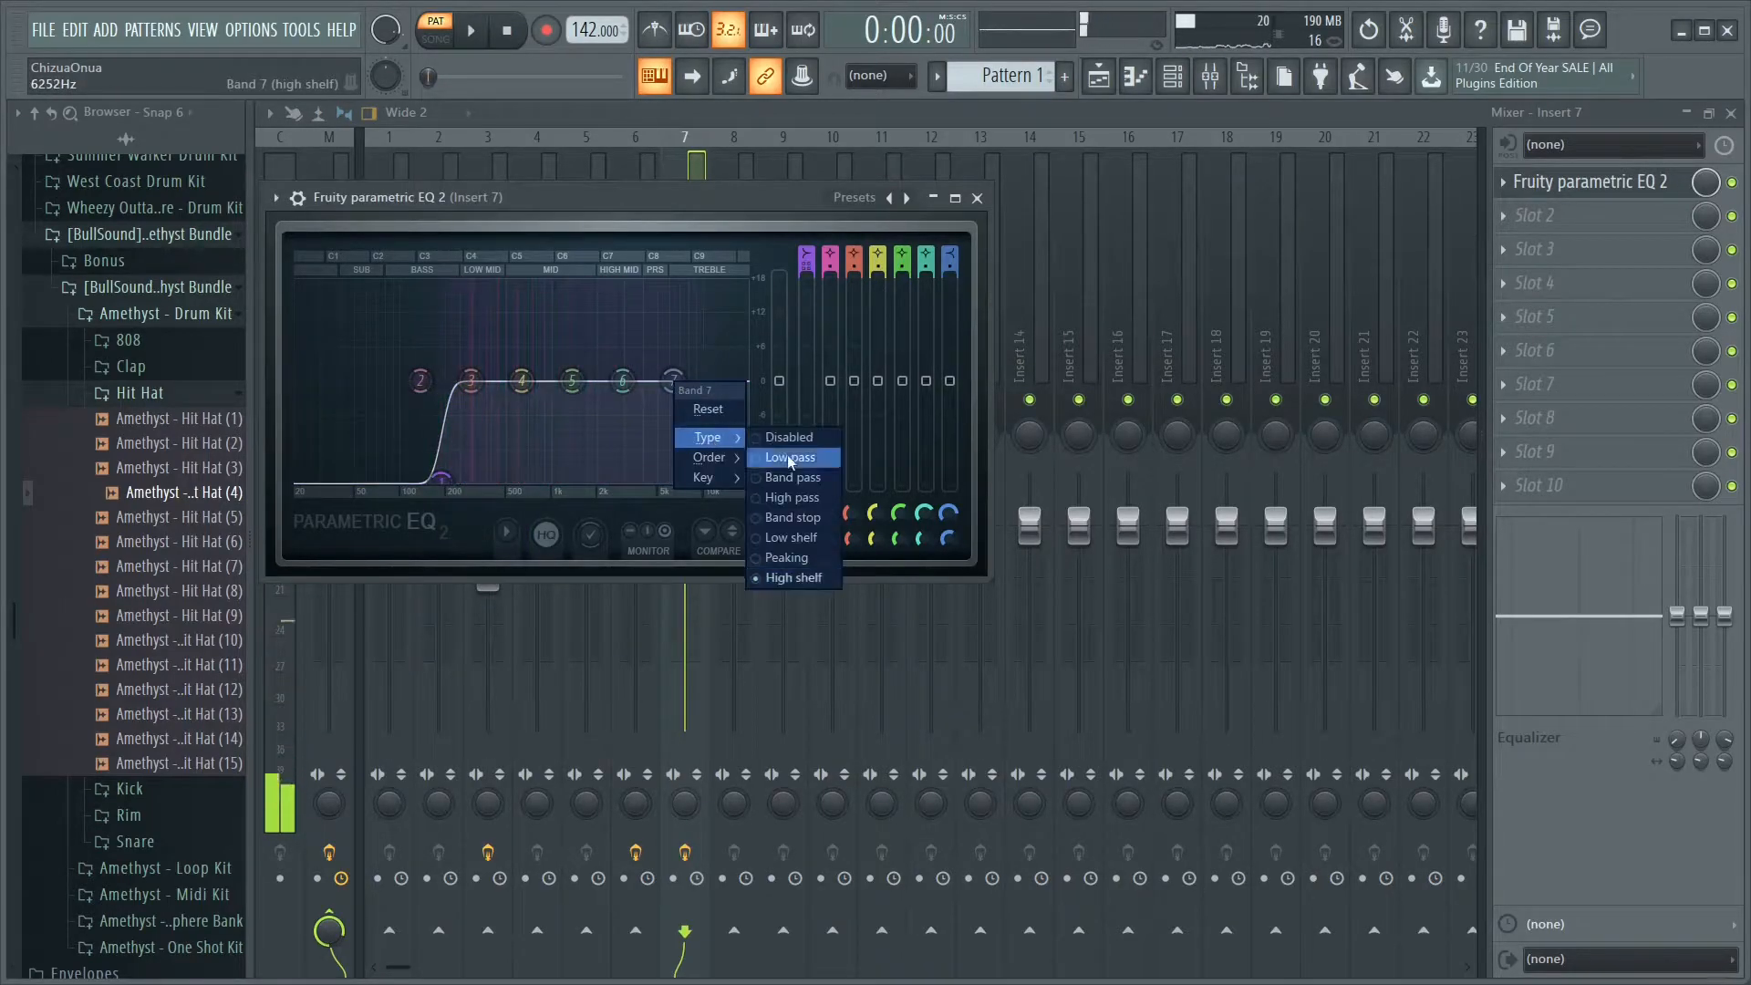
pyautogui.click(789, 459)
pyautogui.rightClick(673, 381)
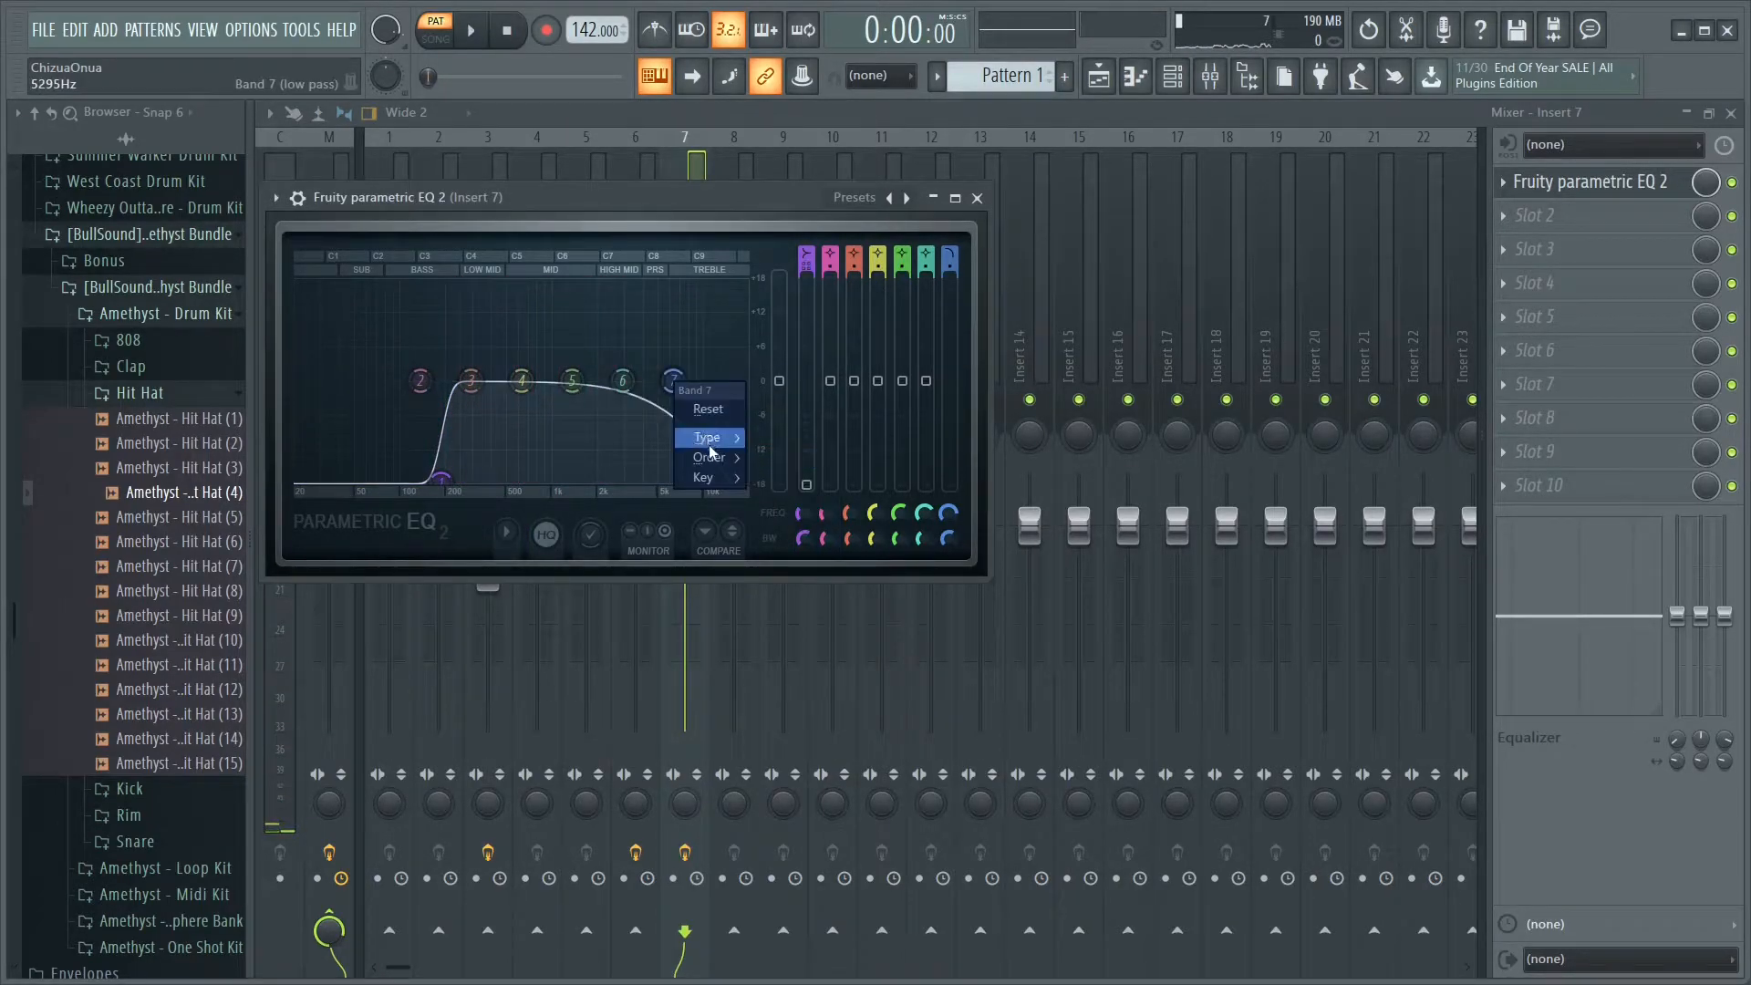
pyautogui.click(675, 566)
# Balance the two pads during playback by setting Insert 6 to -4.5 dB and Insert 7 to about -2.4 dB
pyautogui.press('space')
pyautogui.click(636, 582)
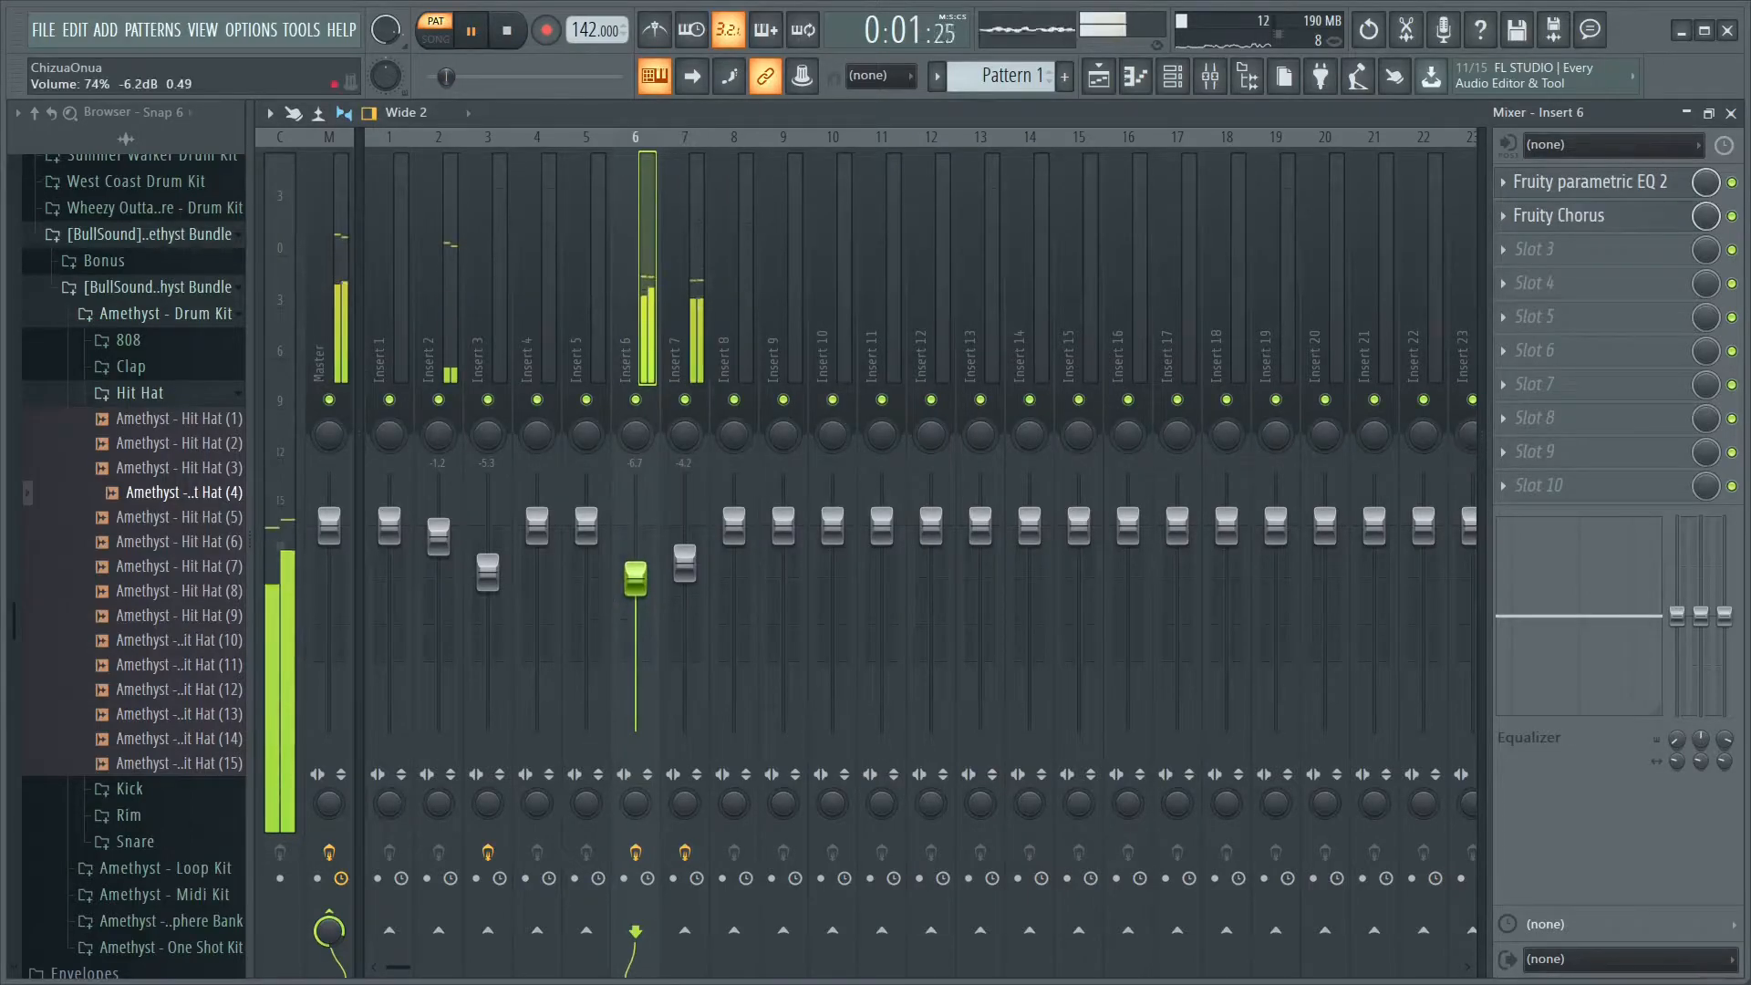
pyautogui.moveTo(685, 563); pyautogui.dragTo(643, 567)
pyautogui.click(685, 554)
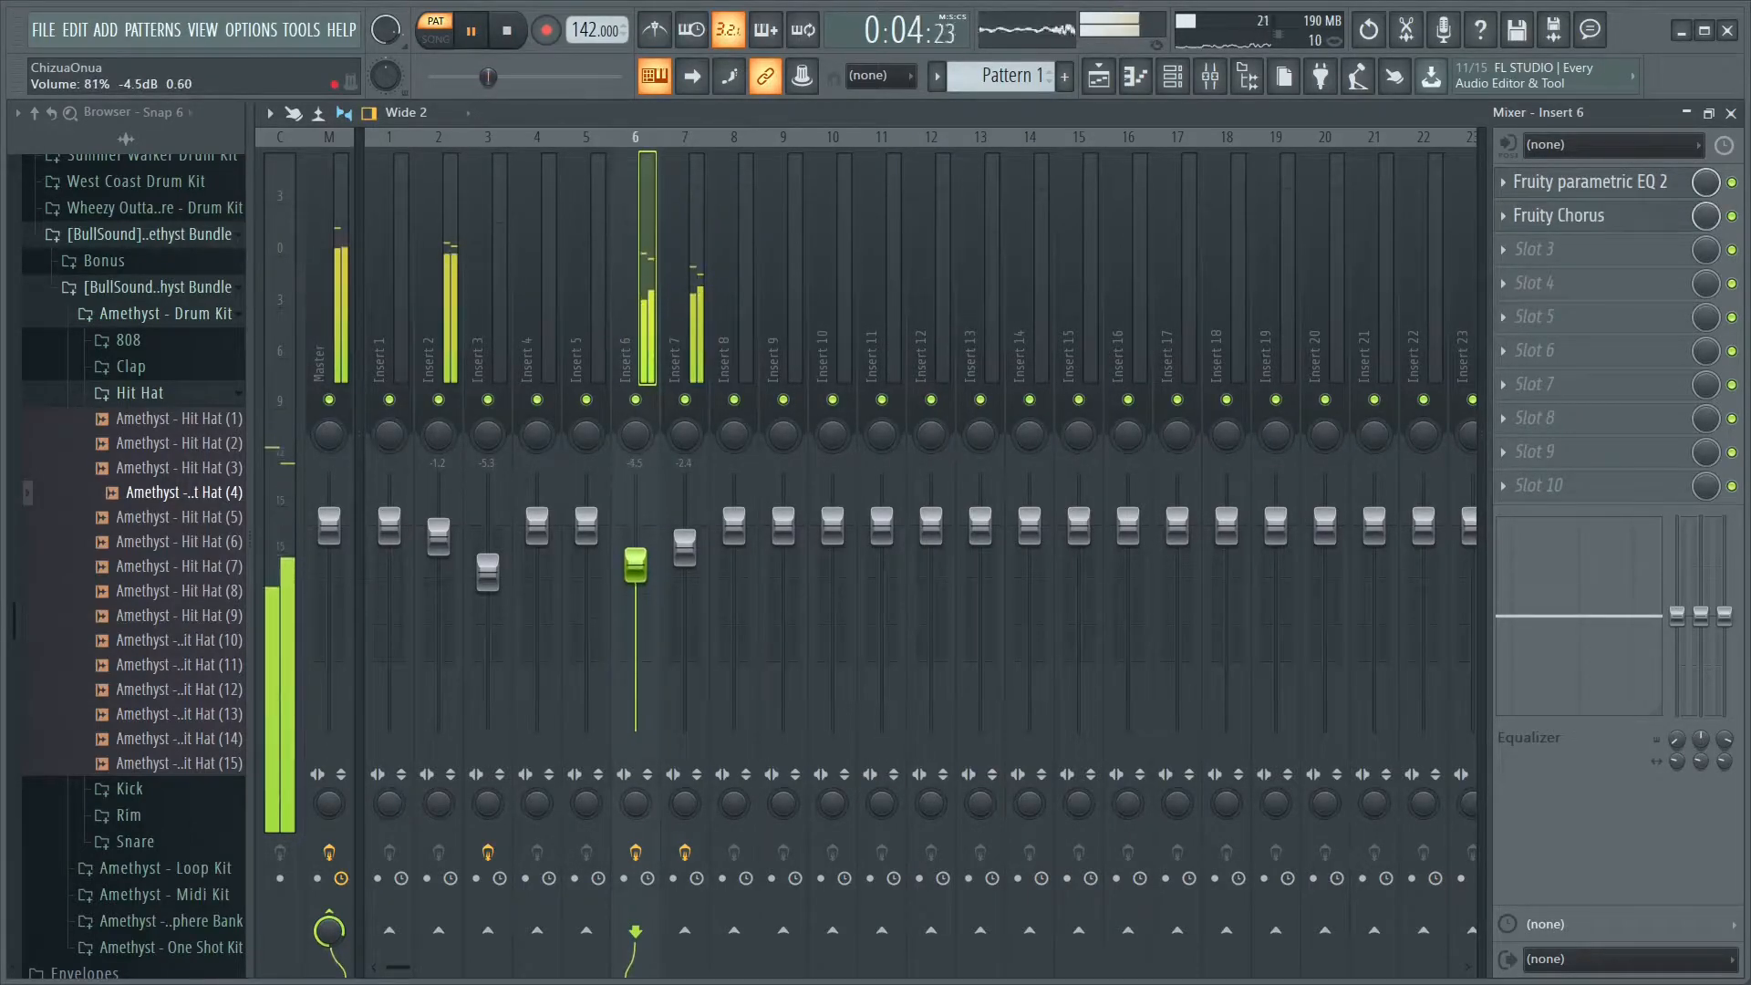
# Unmute the Amethyst hi-hat channel and play the pattern with the layered pads
pyautogui.click(1174, 80)
pyautogui.press('space')
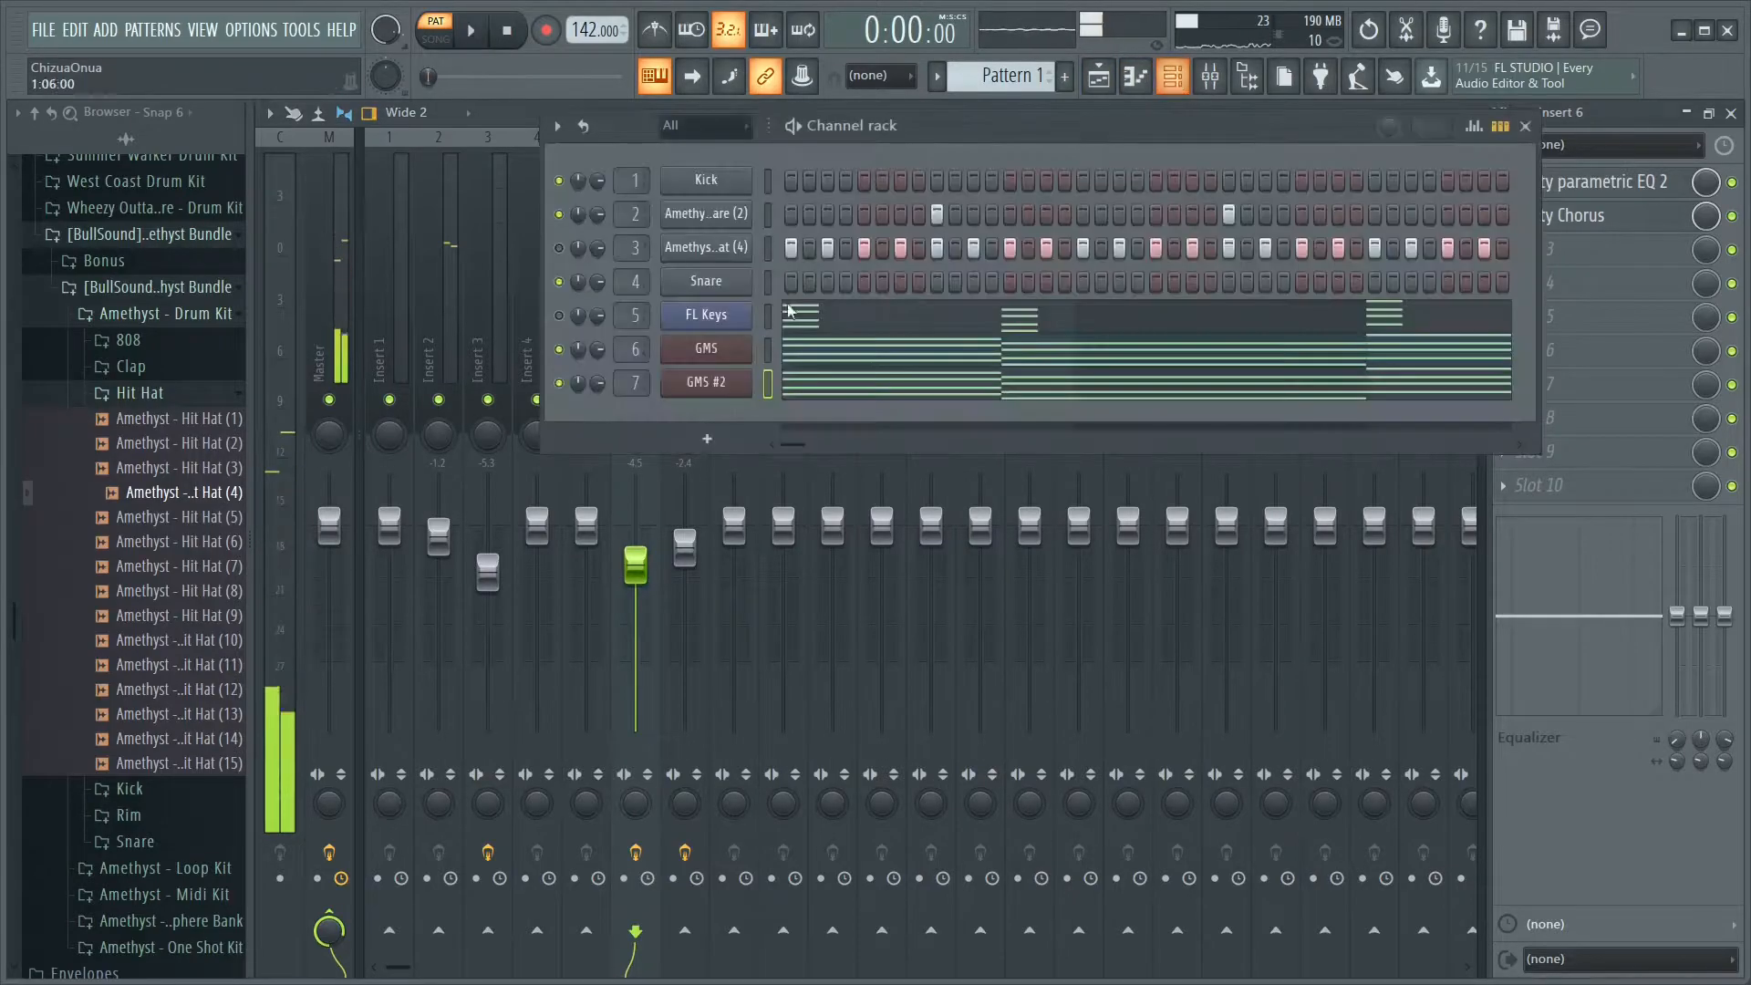
pyautogui.click(559, 248)
pyautogui.press('space')
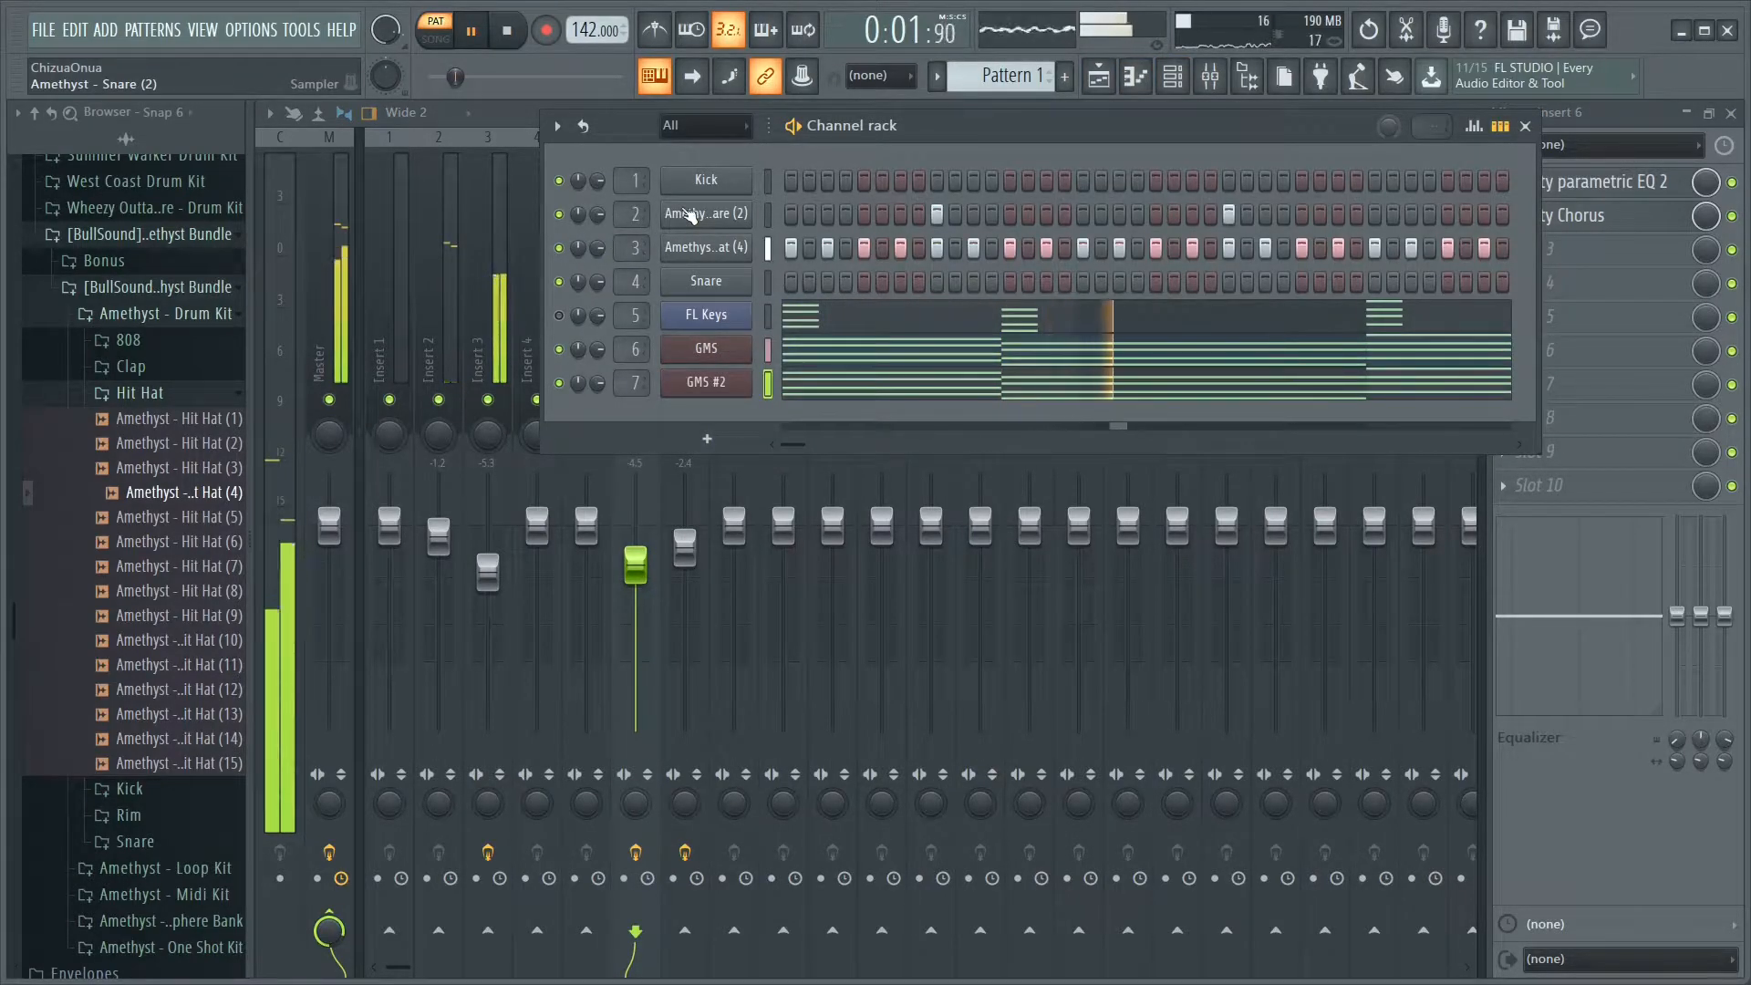
# Add a Sytrus channel and load its Square purity preset
pyautogui.click(736, 441)
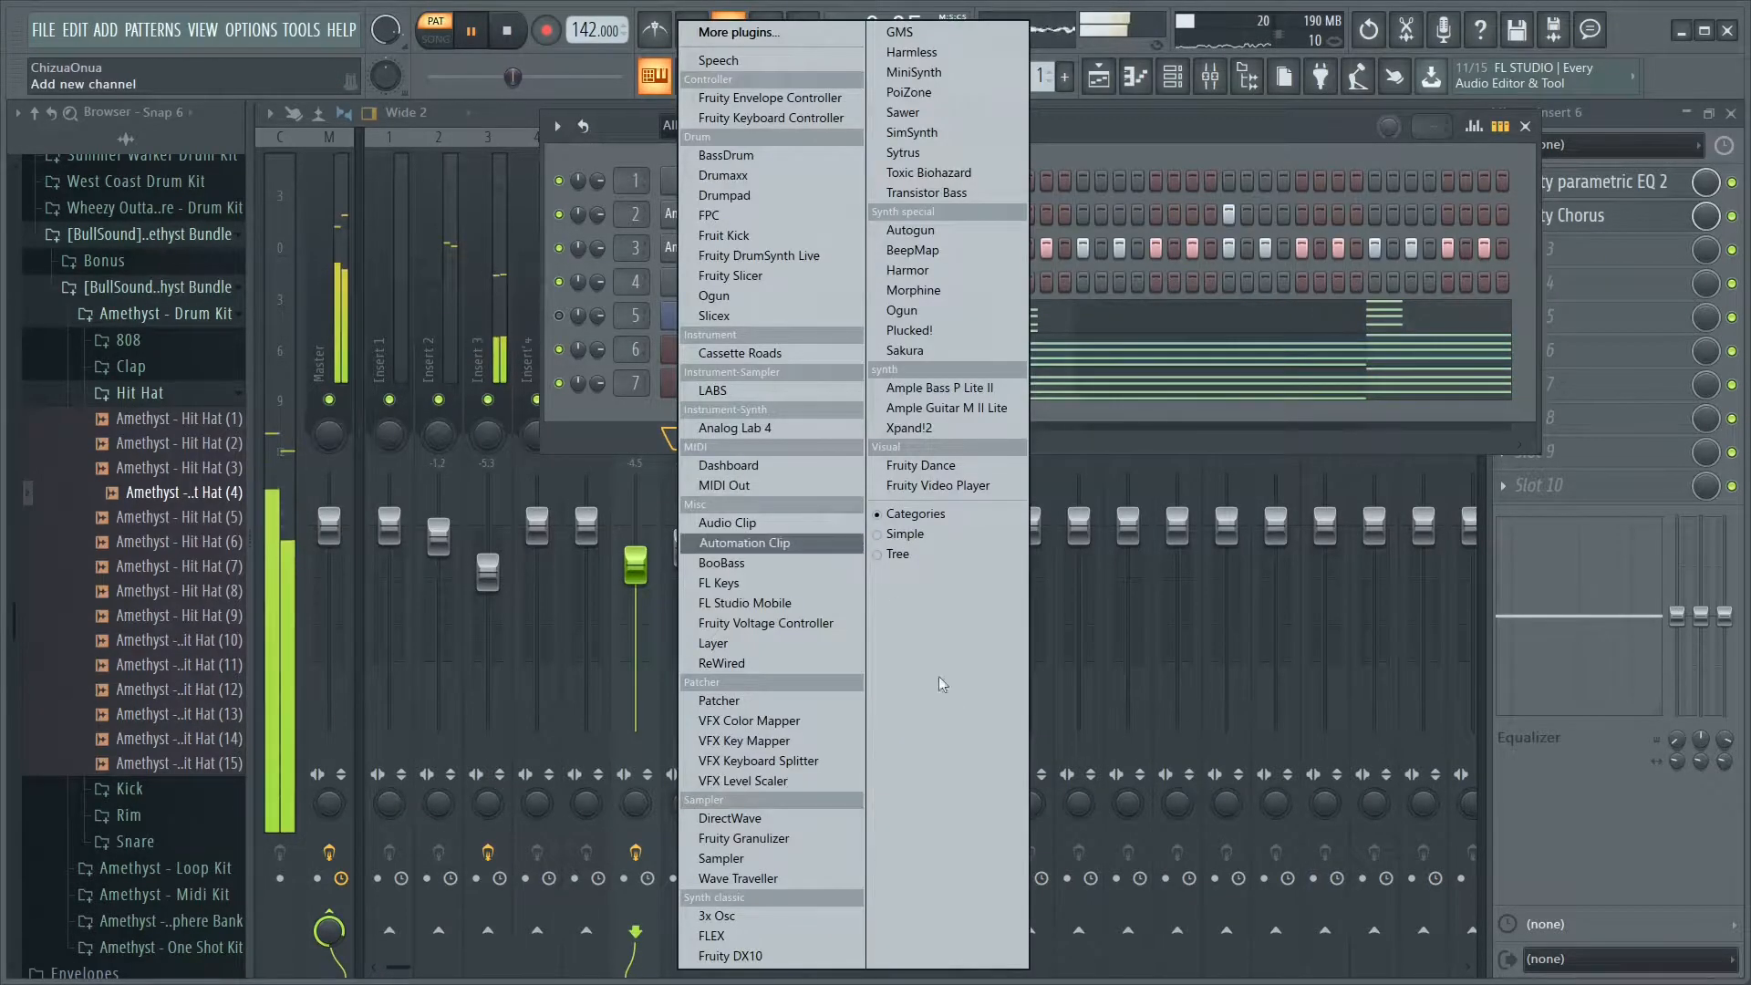
pyautogui.click(943, 153)
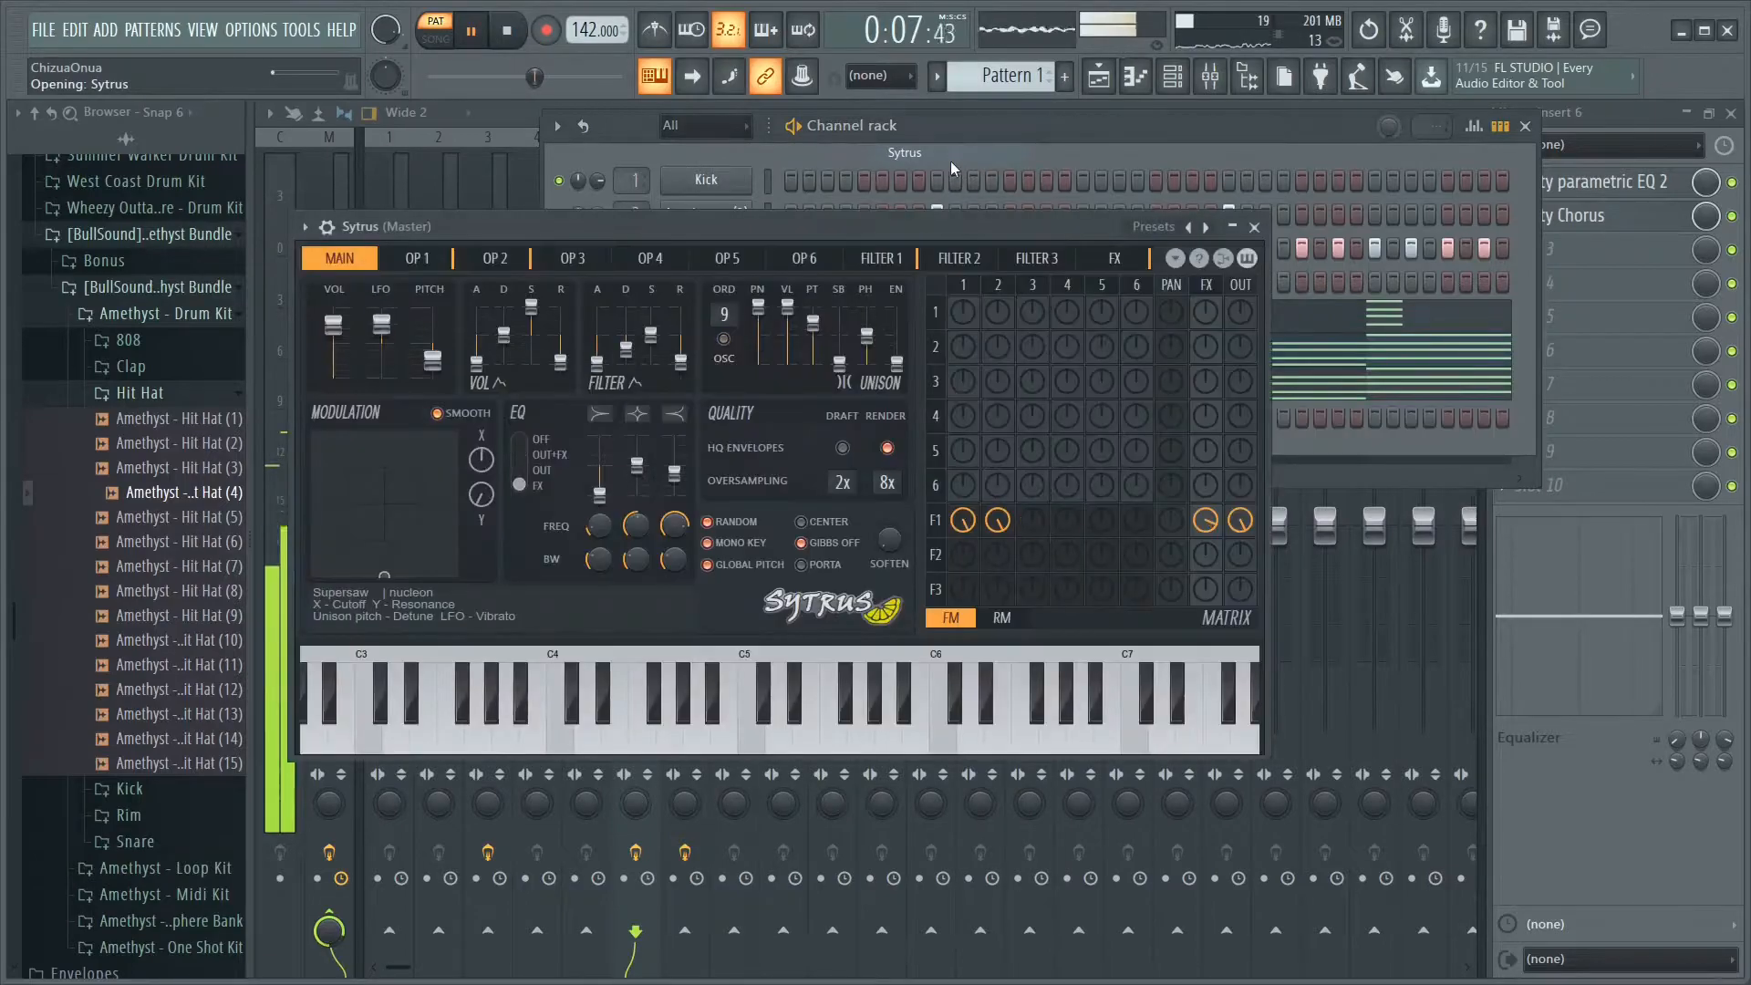
pyautogui.click(1136, 227)
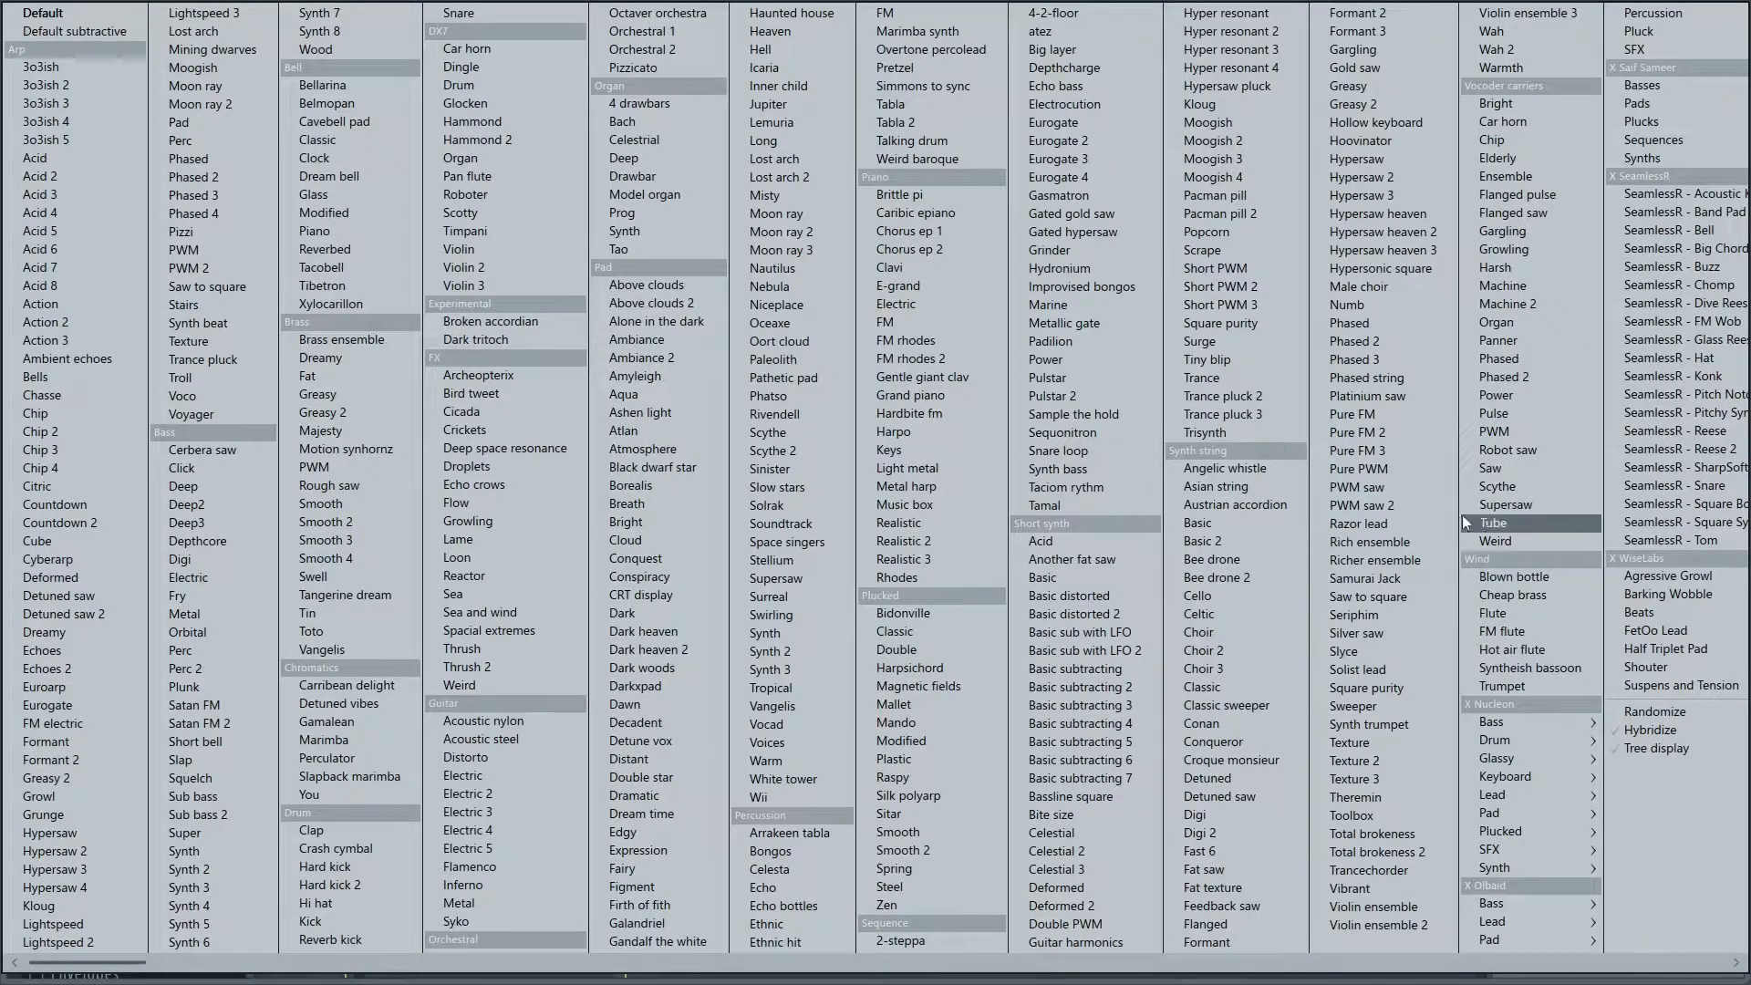
pyautogui.click(1350, 684)
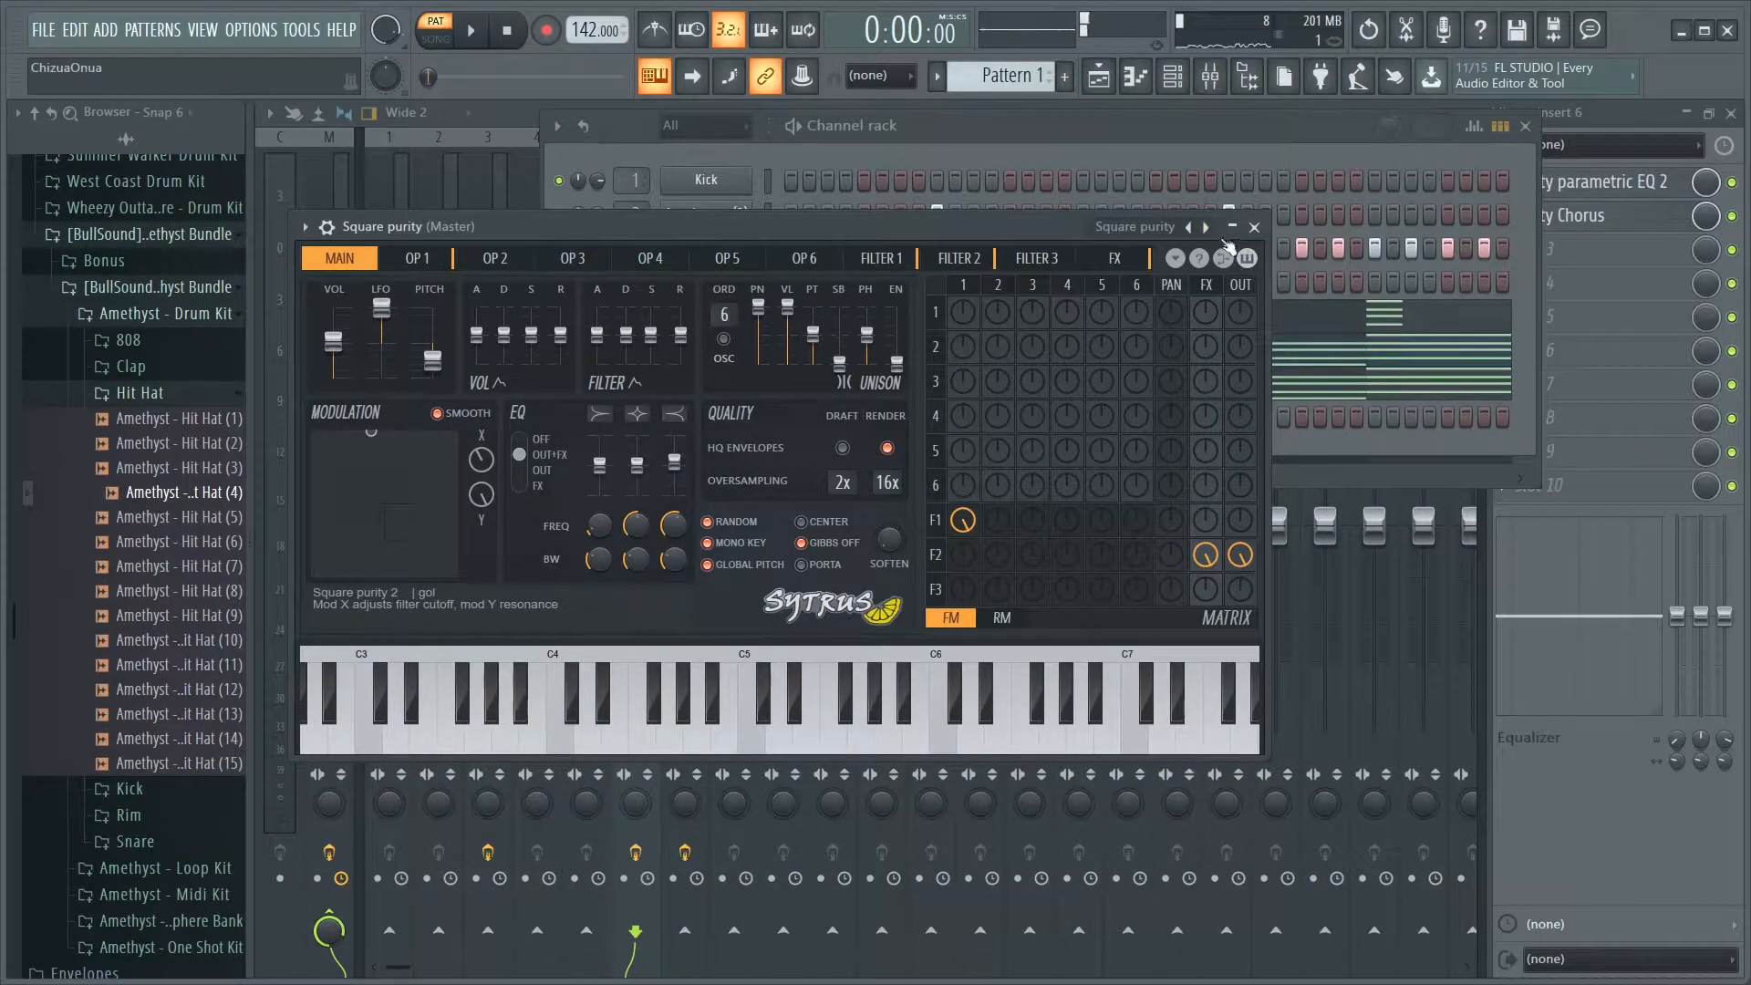
pyautogui.click(1256, 227)
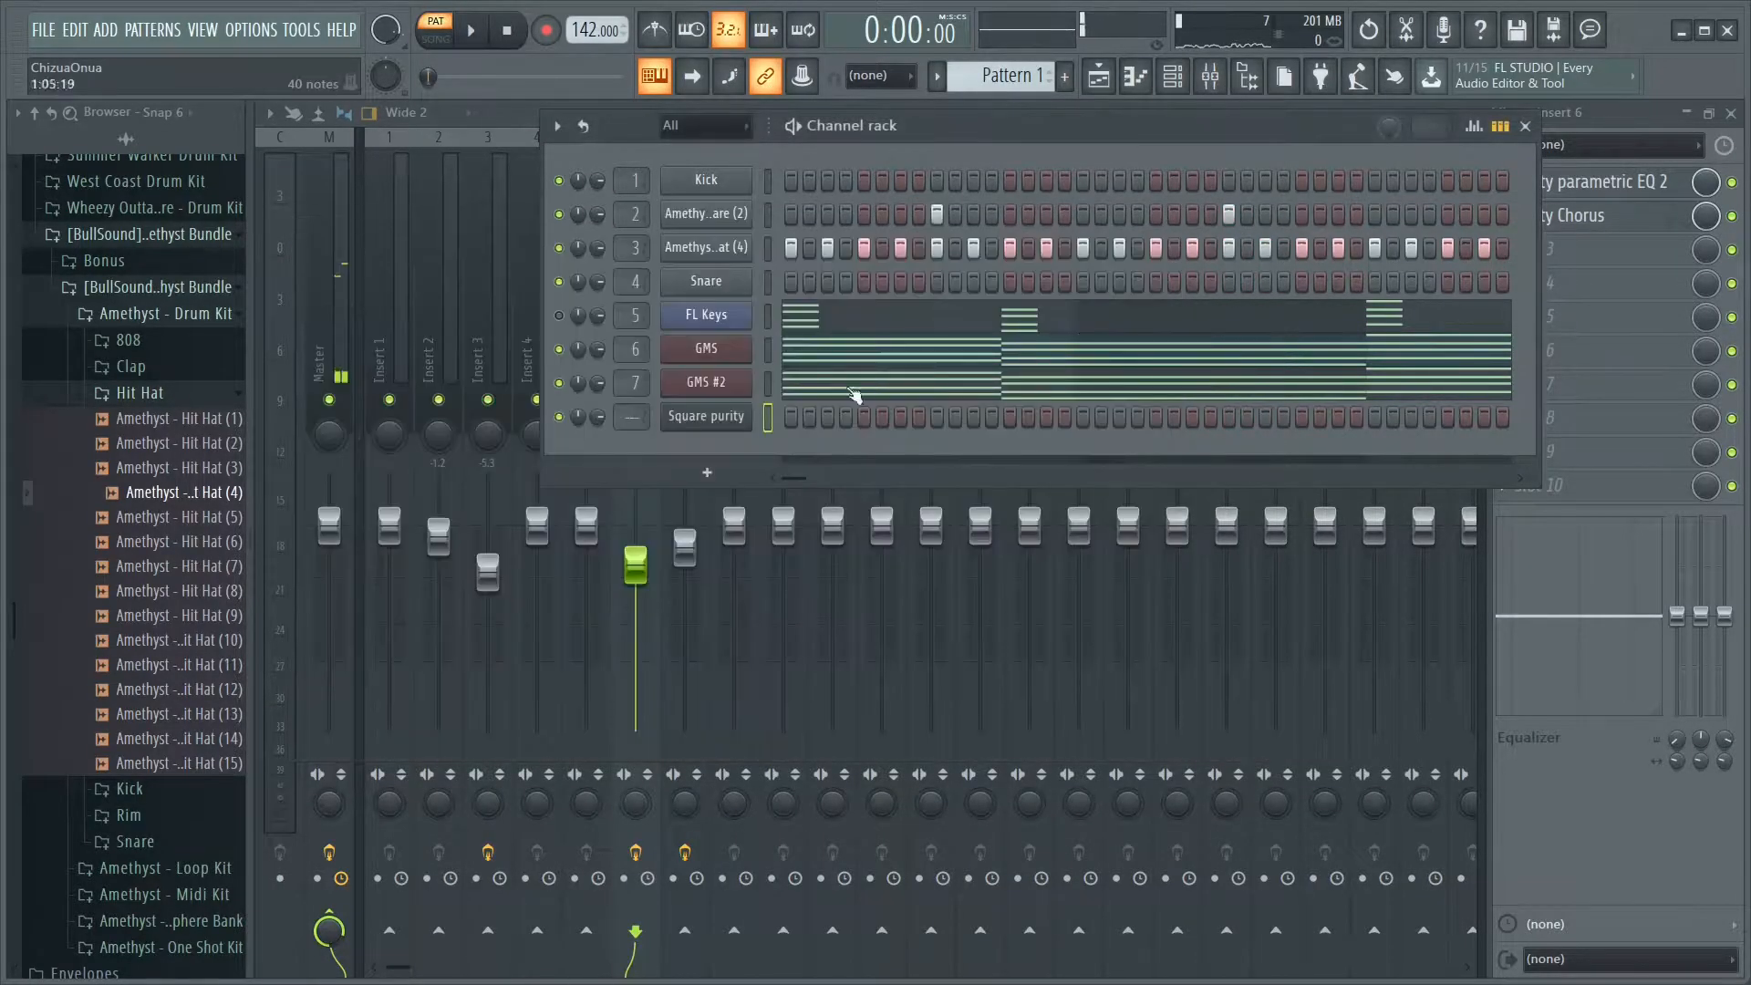
# Start a melody in the Square purity piano roll with C#5, E5 and a shortened C#5 in bar 1
pyautogui.rightClick(693, 416)
pyautogui.click(802, 409)
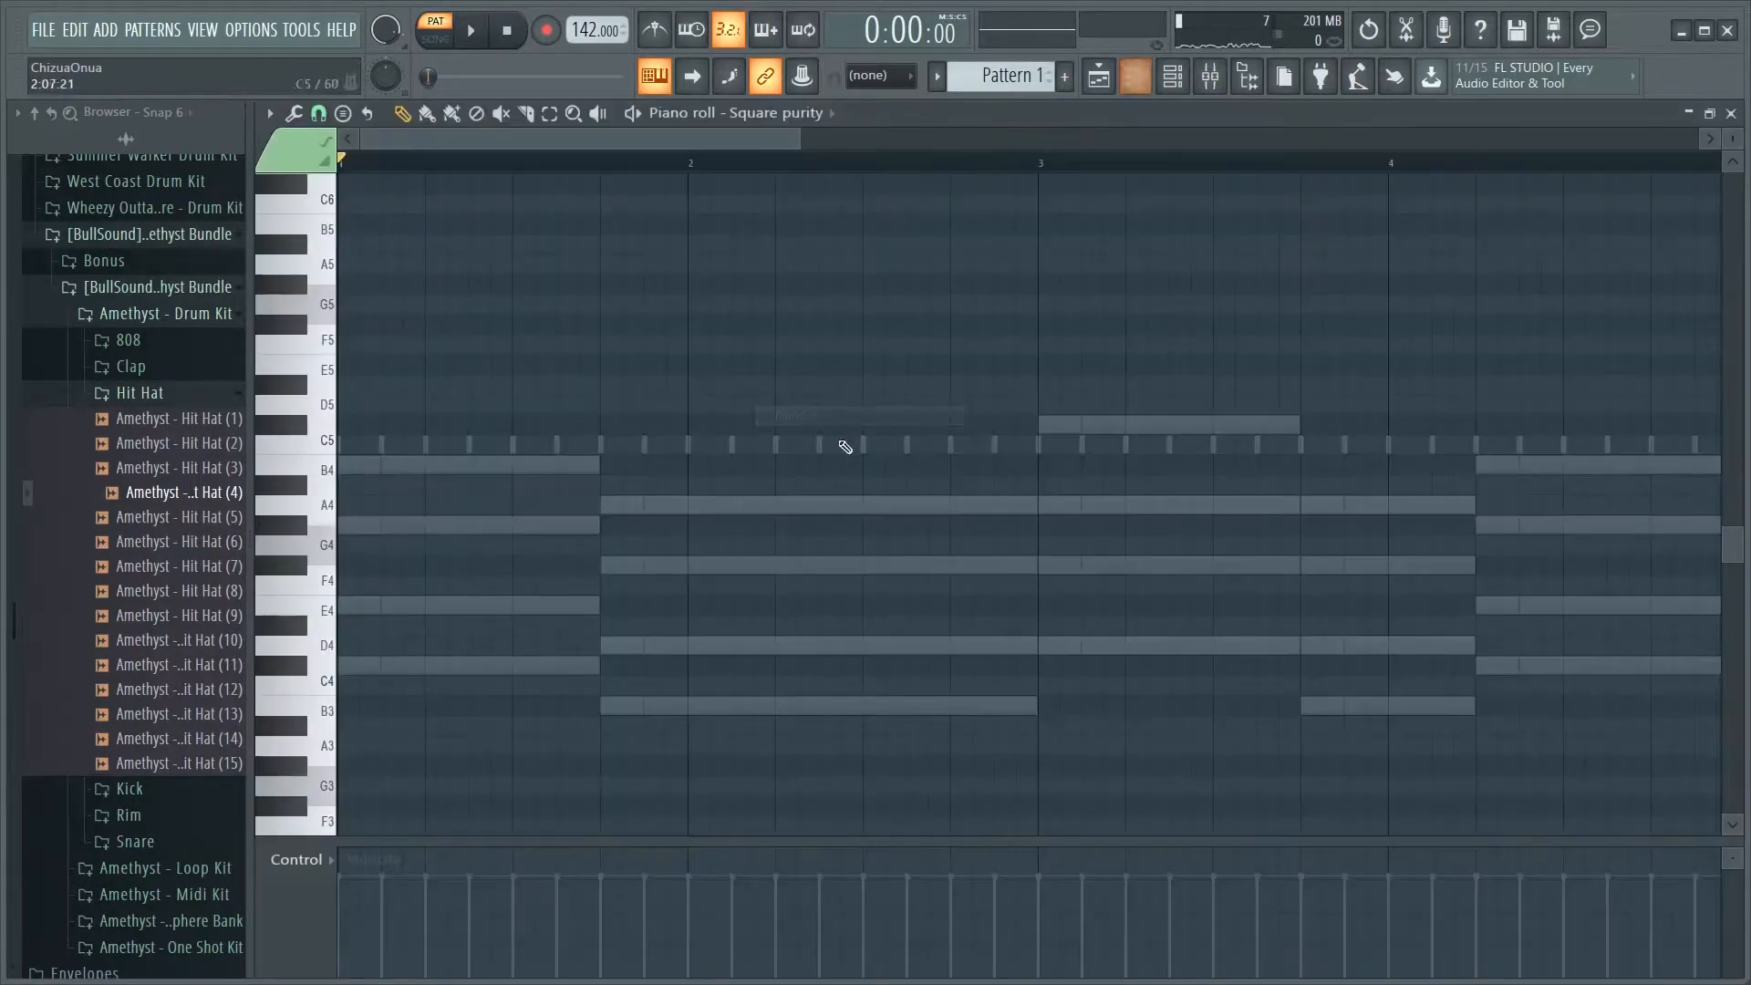
pyautogui.moveTo(345, 478); pyautogui.dragTo(311, 430)
pyautogui.moveTo(582, 426); pyautogui.dragTo(547, 363)
pyautogui.press('space')
pyautogui.press('space')
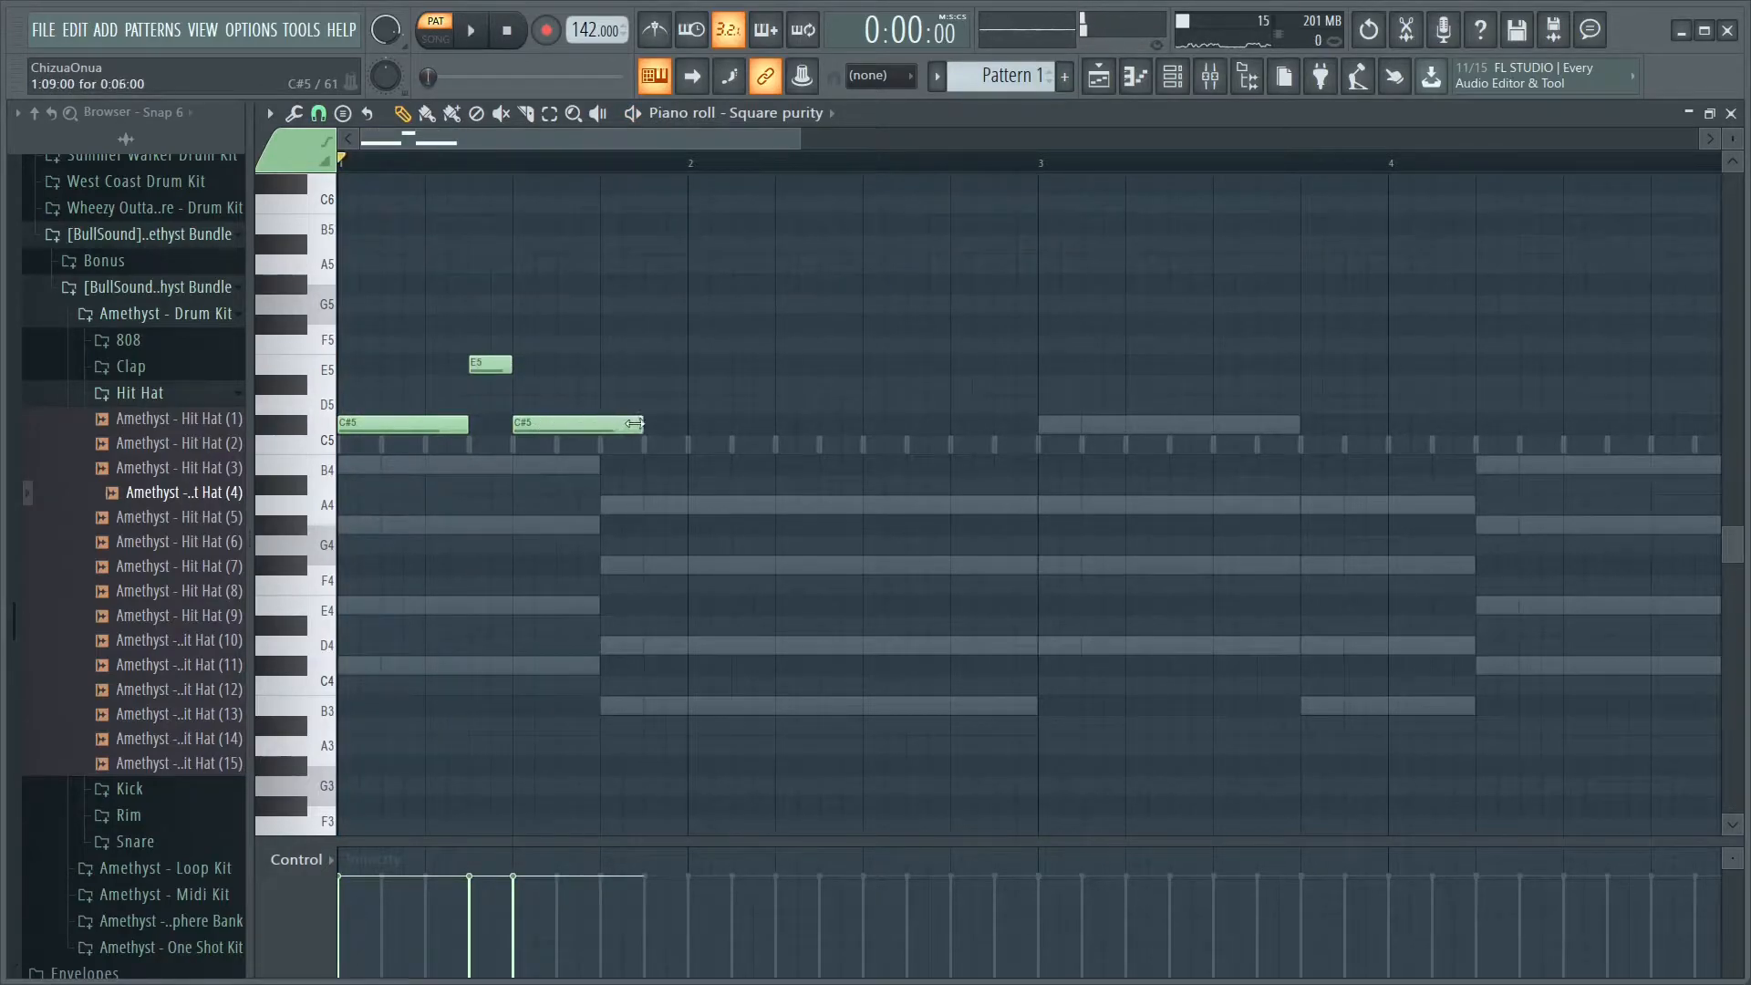
pyautogui.moveTo(641, 427); pyautogui.dragTo(594, 428)
pyautogui.press('space')
# Continue the melody with a B4 at the end of bar 1 and an A4 starting bar 2, checking by playback
pyautogui.press('F6')
pyautogui.click(1529, 129)
pyautogui.press('space')
pyautogui.press('space')
pyautogui.press('space')
pyautogui.click(617, 466)
pyautogui.press('space')
pyautogui.press('space')
pyautogui.click(706, 504)
pyautogui.press('space')
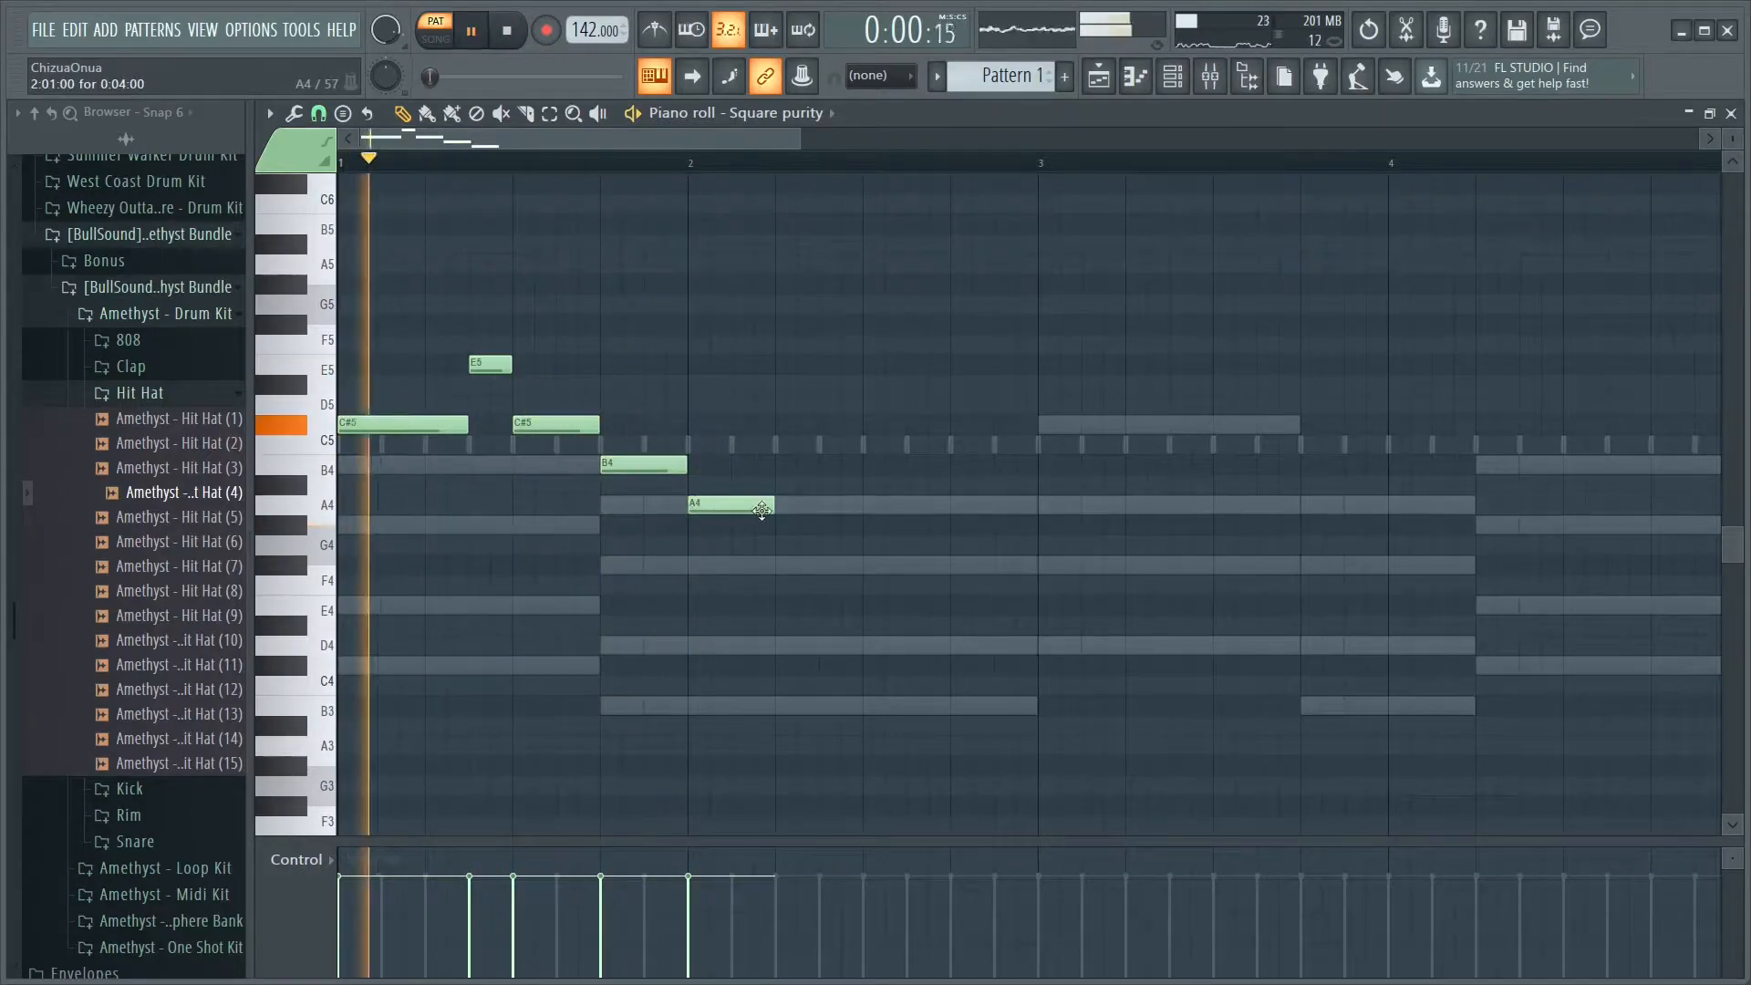
# Extend the B4 into bar 2, with the A4 following it and lasting until late in the bar
pyautogui.moveTo(751, 508); pyautogui.dragTo(841, 513)
pyautogui.press('space')
pyautogui.moveTo(685, 466); pyautogui.dragTo(772, 468)
pyautogui.press('space')
pyautogui.press('F6')
pyautogui.click(1528, 129)
pyautogui.press('space')
pyautogui.press('space')
pyautogui.moveTo(859, 505); pyautogui.dragTo(992, 505)
pyautogui.press('space')
# Add a short C#5 ending bar 2, an E5 starting bar 3 and a long C#5 through most of bar 3
pyautogui.click(982, 424)
pyautogui.press('space')
pyautogui.moveTo(1165, 424); pyautogui.dragTo(1036, 425)
pyautogui.moveTo(1060, 386); pyautogui.dragTo(1059, 366)
pyautogui.moveTo(1102, 425)
pyautogui.mouseDown()
pyautogui.moveTo(1145, 425)
pyautogui.moveTo(1102, 425)
pyautogui.mouseUp()
pyautogui.press('space')
pyautogui.press('space')
pyautogui.click(966, 165)
pyautogui.moveTo(1232, 419); pyautogui.dragTo(1299, 420)
pyautogui.press('space')
pyautogui.press('space')
# Finish the melody with an A4 from late bar 3 into bar 4 and a B4 held to the bar's end
pyautogui.click(1311, 507)
pyautogui.press('space')
pyautogui.press('space')
pyautogui.moveTo(1515, 505); pyautogui.dragTo(1475, 503)
pyautogui.click(1485, 469)
pyautogui.moveTo(1561, 466); pyautogui.dragTo(1719, 466)
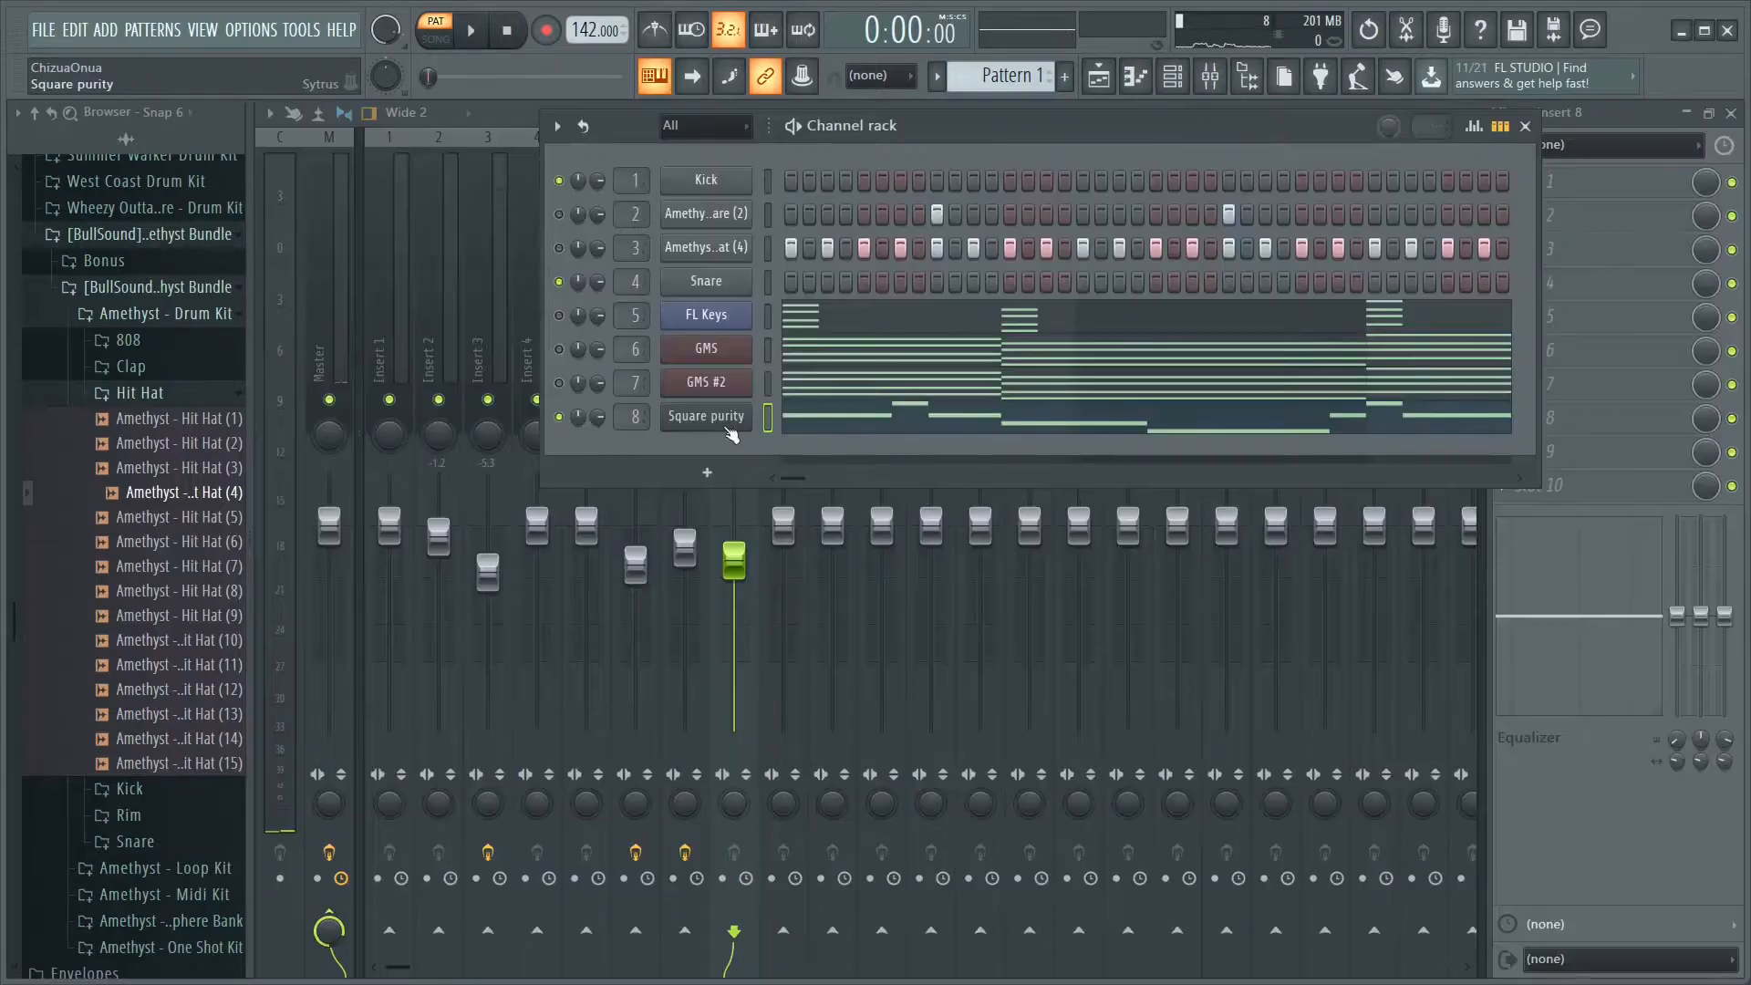
# Enable Porta and Mono in the Square purity channel's polyphony settings and adjust the portamento slide time
pyautogui.click(729, 420)
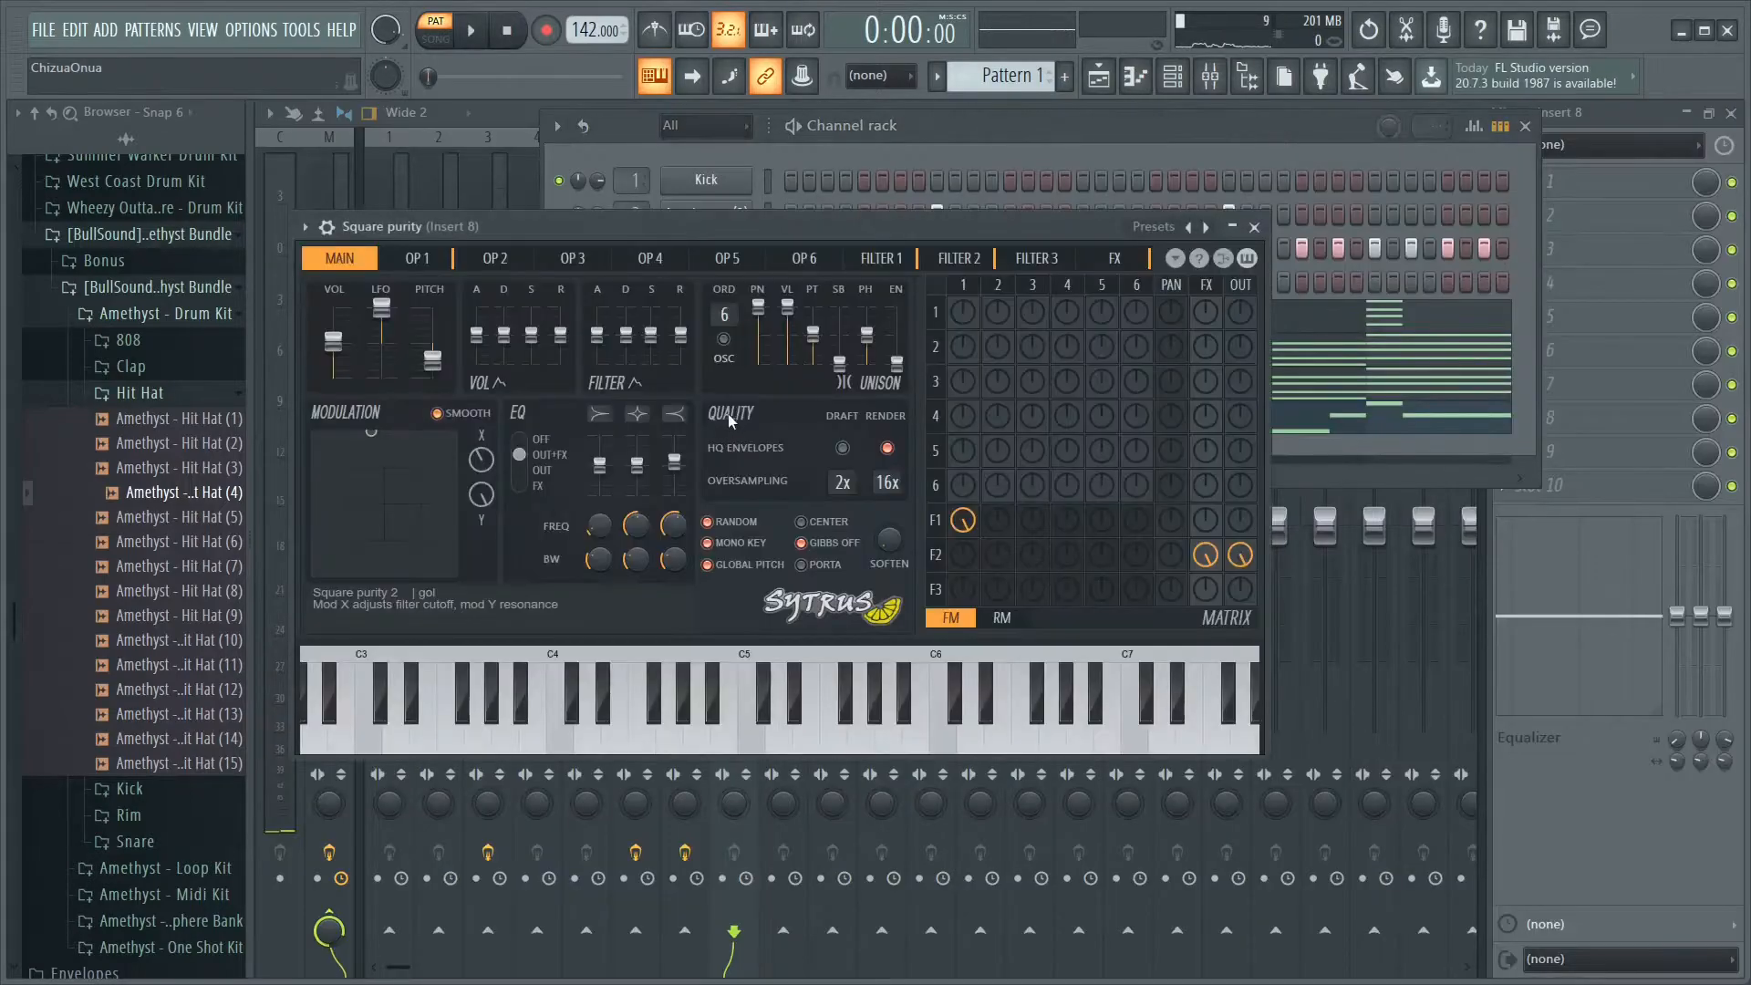
pyautogui.click(327, 227)
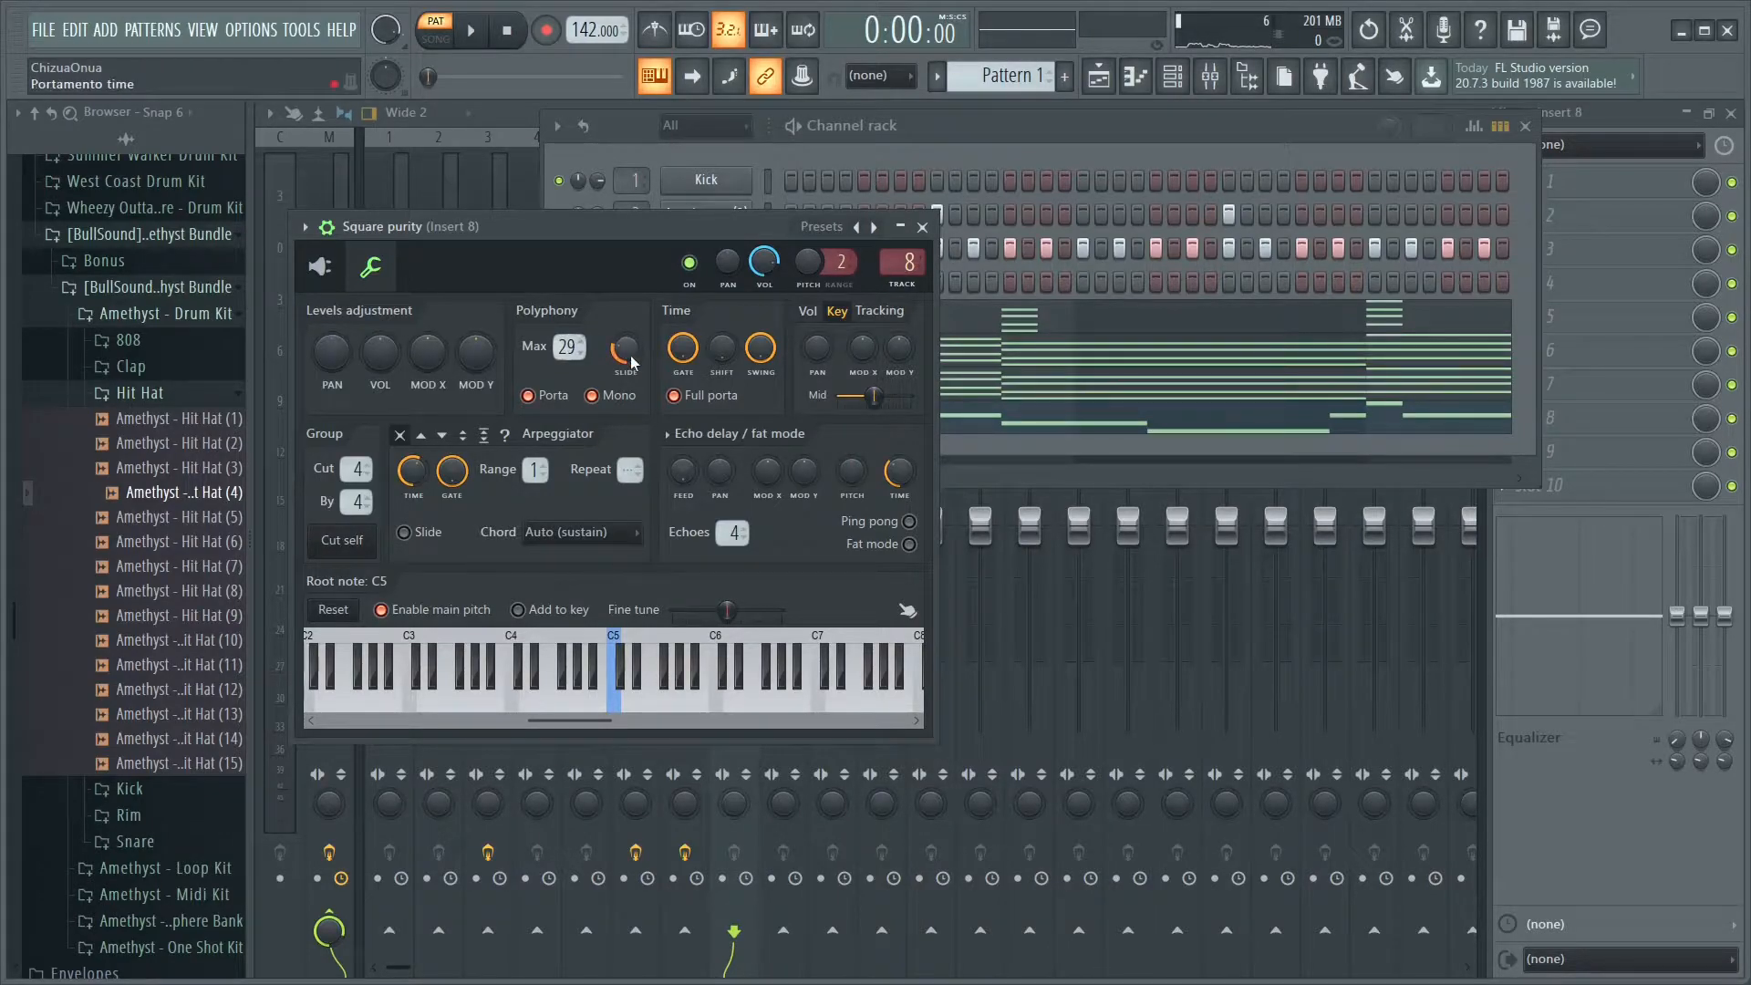
pyautogui.click(923, 226)
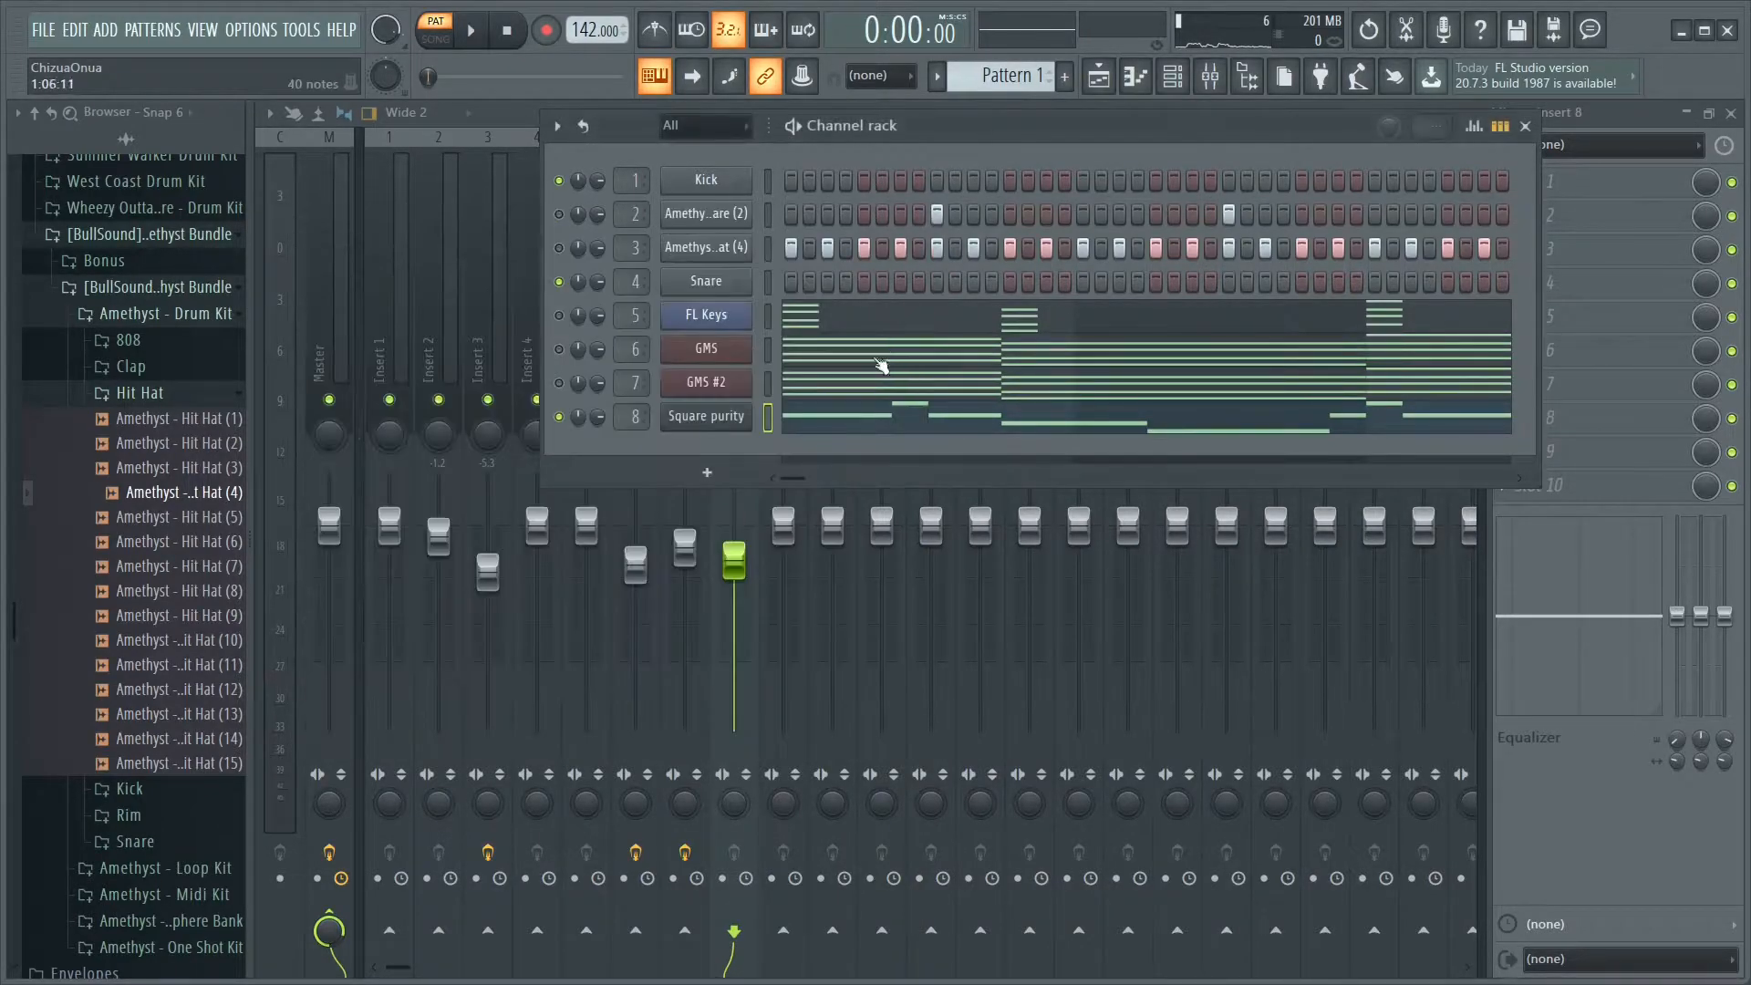
# Select all Square purity melody notes and lengthen them slightly so they overlap and slide, checking by playback
pyautogui.rightClick(718, 428)
pyautogui.click(797, 416)
pyautogui.rightClick(690, 425)
pyautogui.click(792, 418)
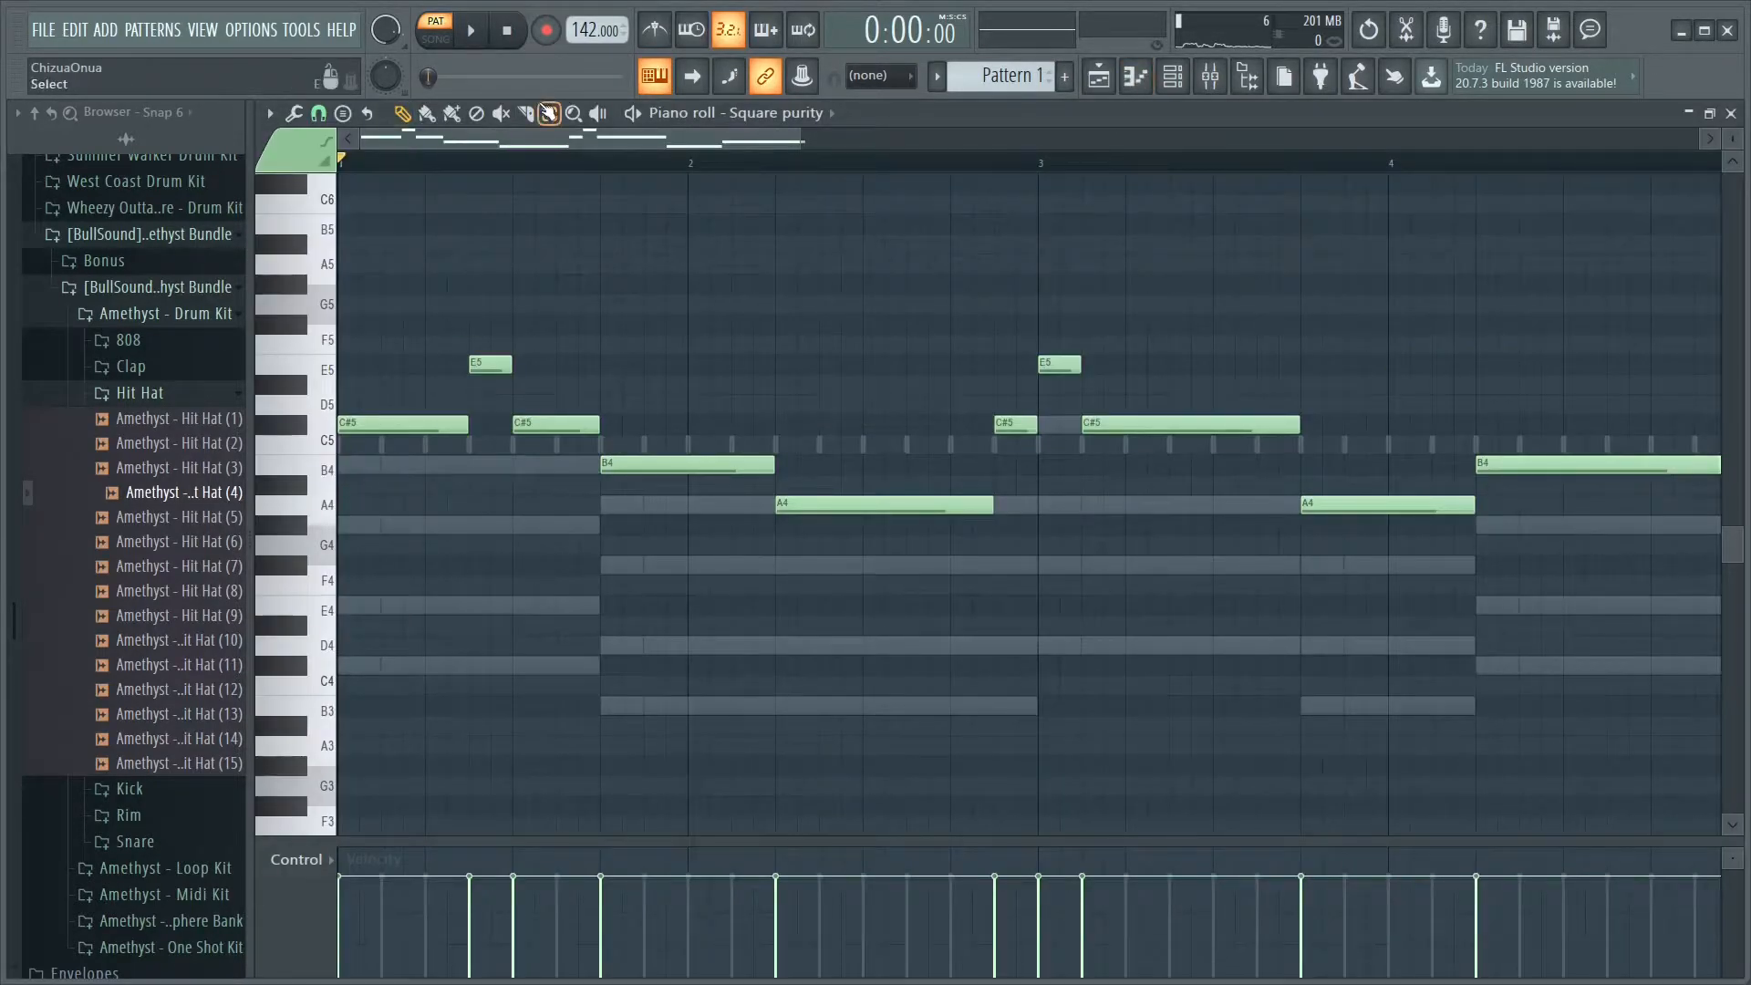
pyautogui.hotkey('ctrl', 'a')
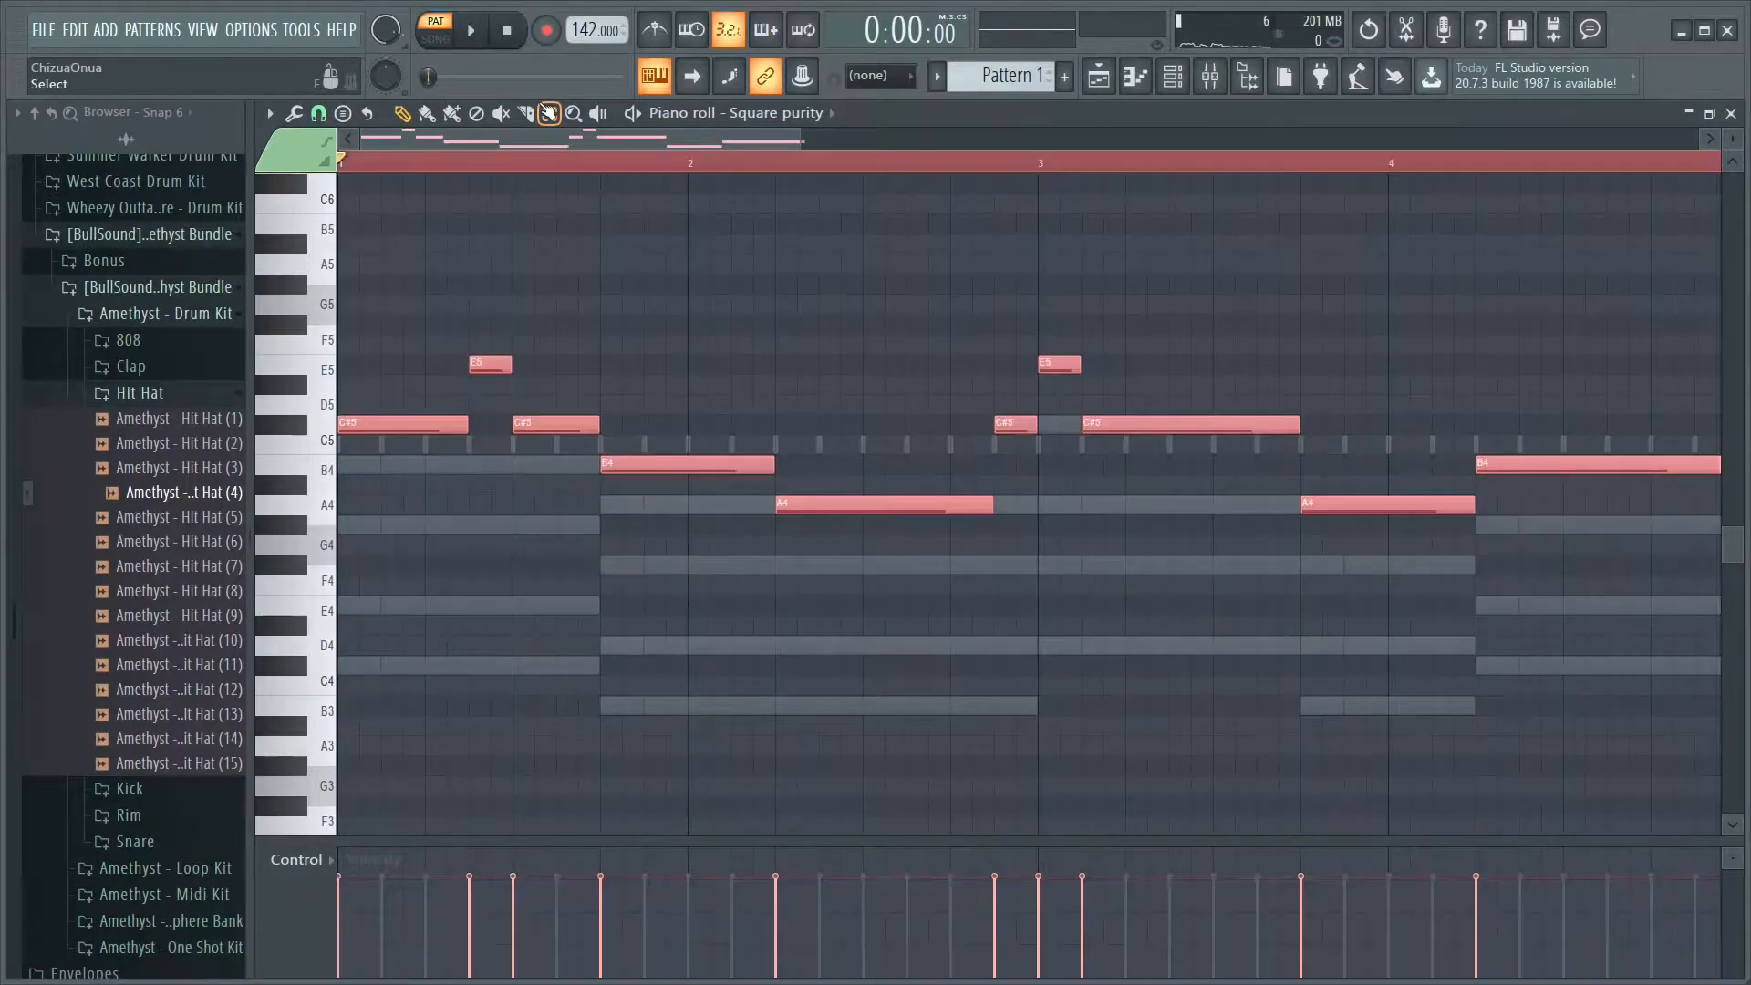
pyautogui.moveTo(516, 360); pyautogui.dragTo(538, 361)
pyautogui.press('space')
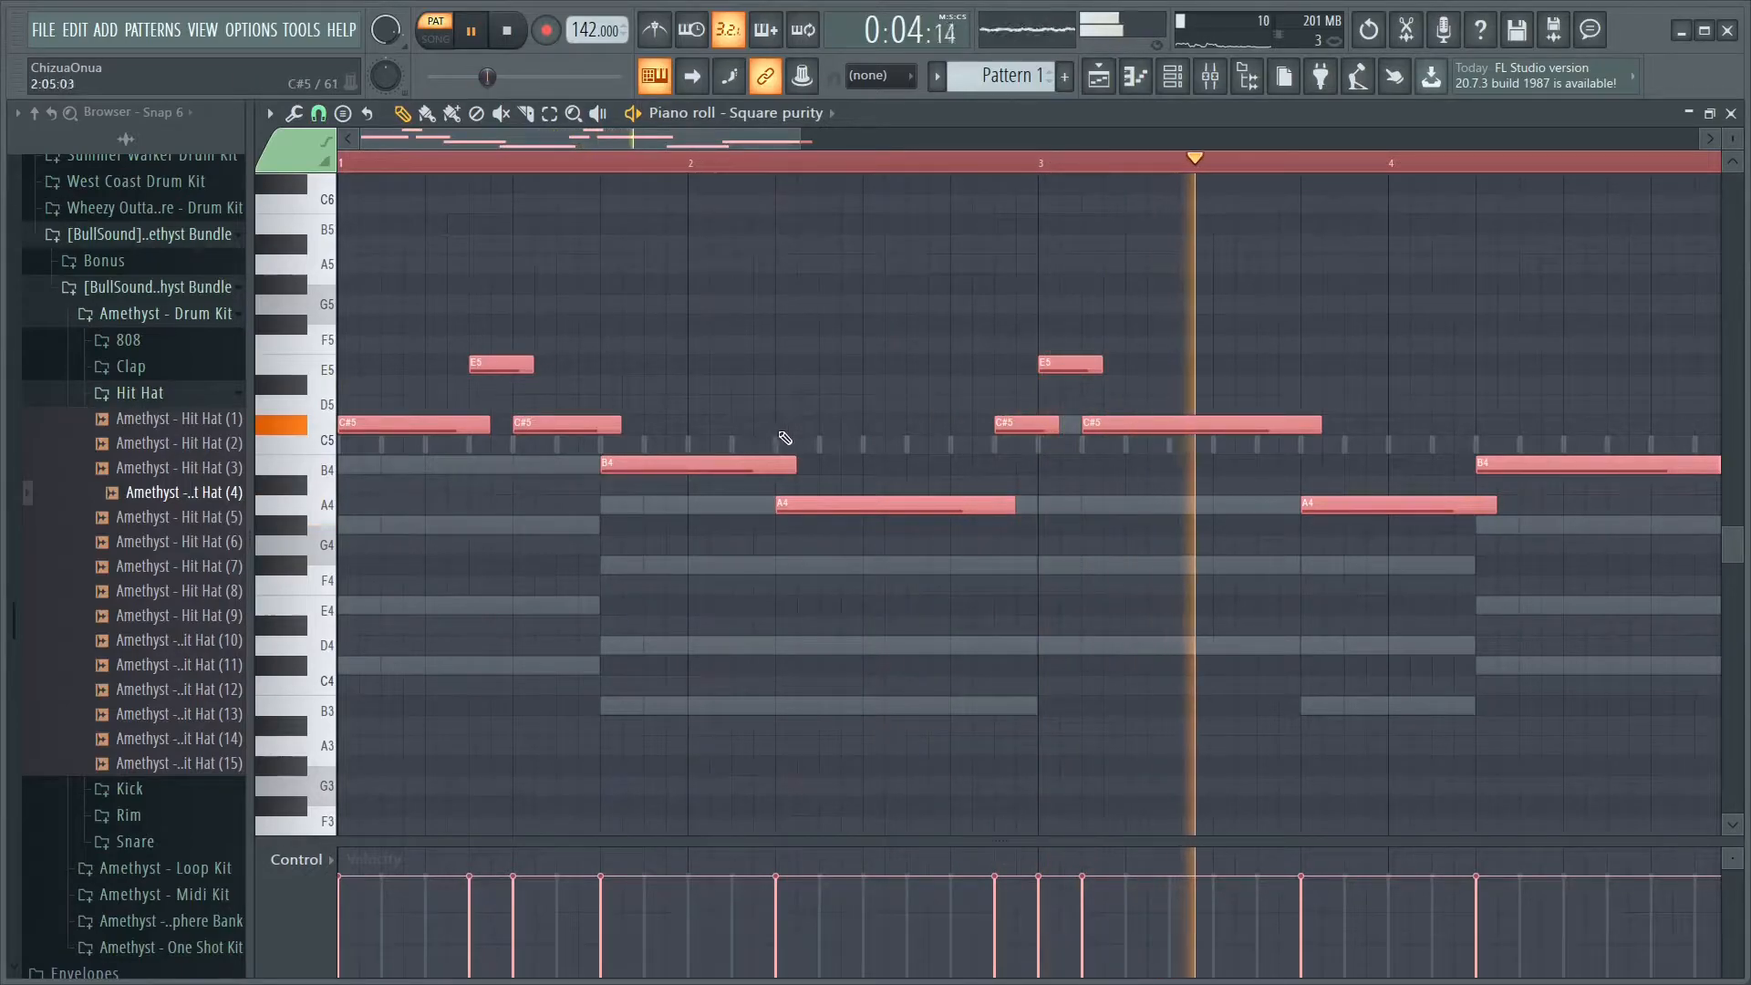
pyautogui.press('space')
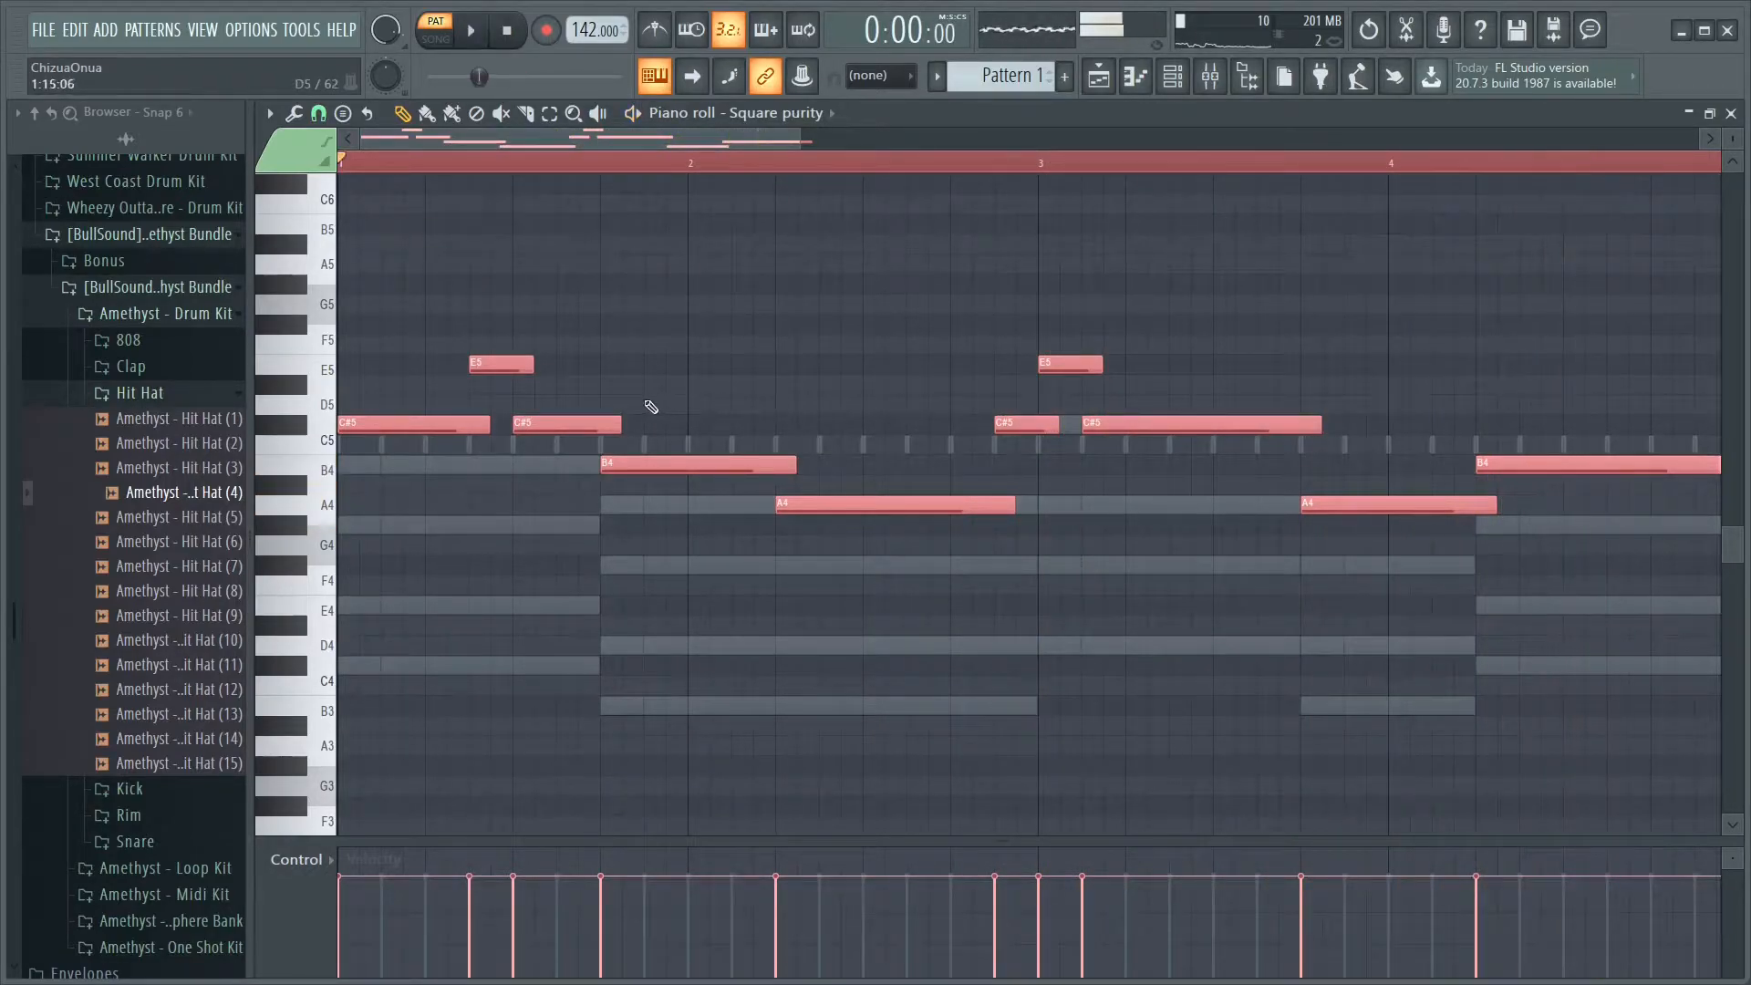
# Shorten the selected melody notes to remove their overlaps and play the pattern for comparison
pyautogui.moveTo(533, 371); pyautogui.dragTo(520, 371)
pyautogui.press('space')
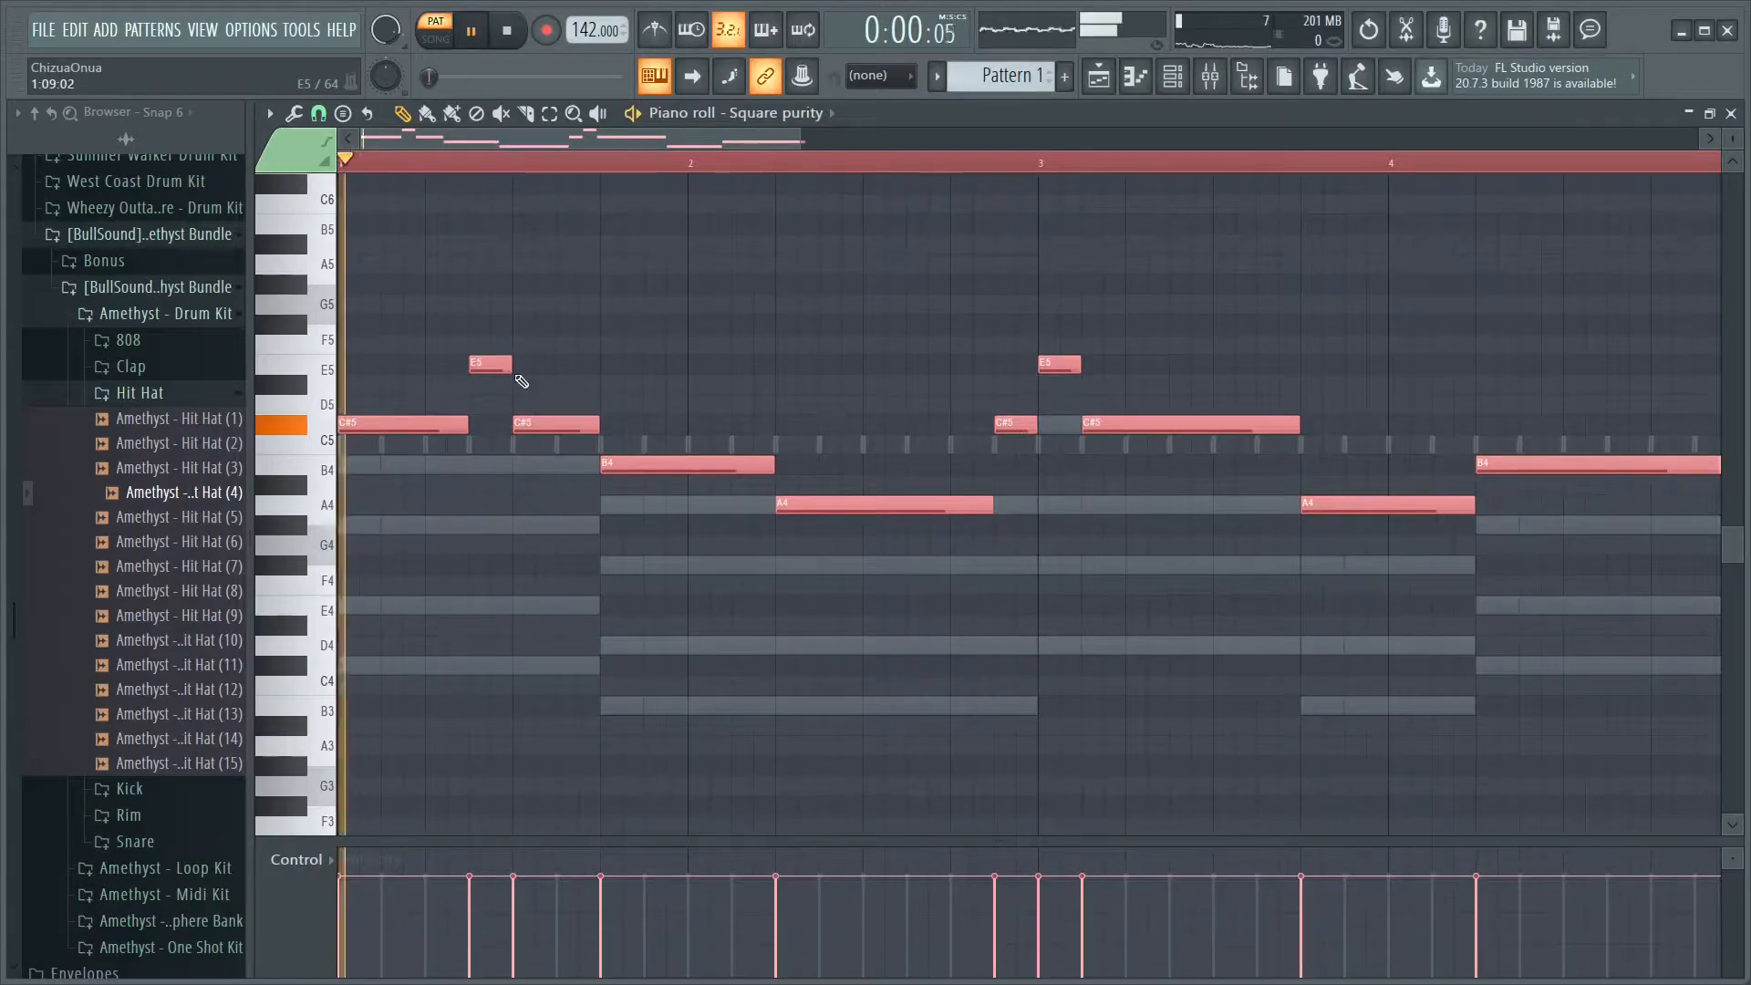
pyautogui.press('space')
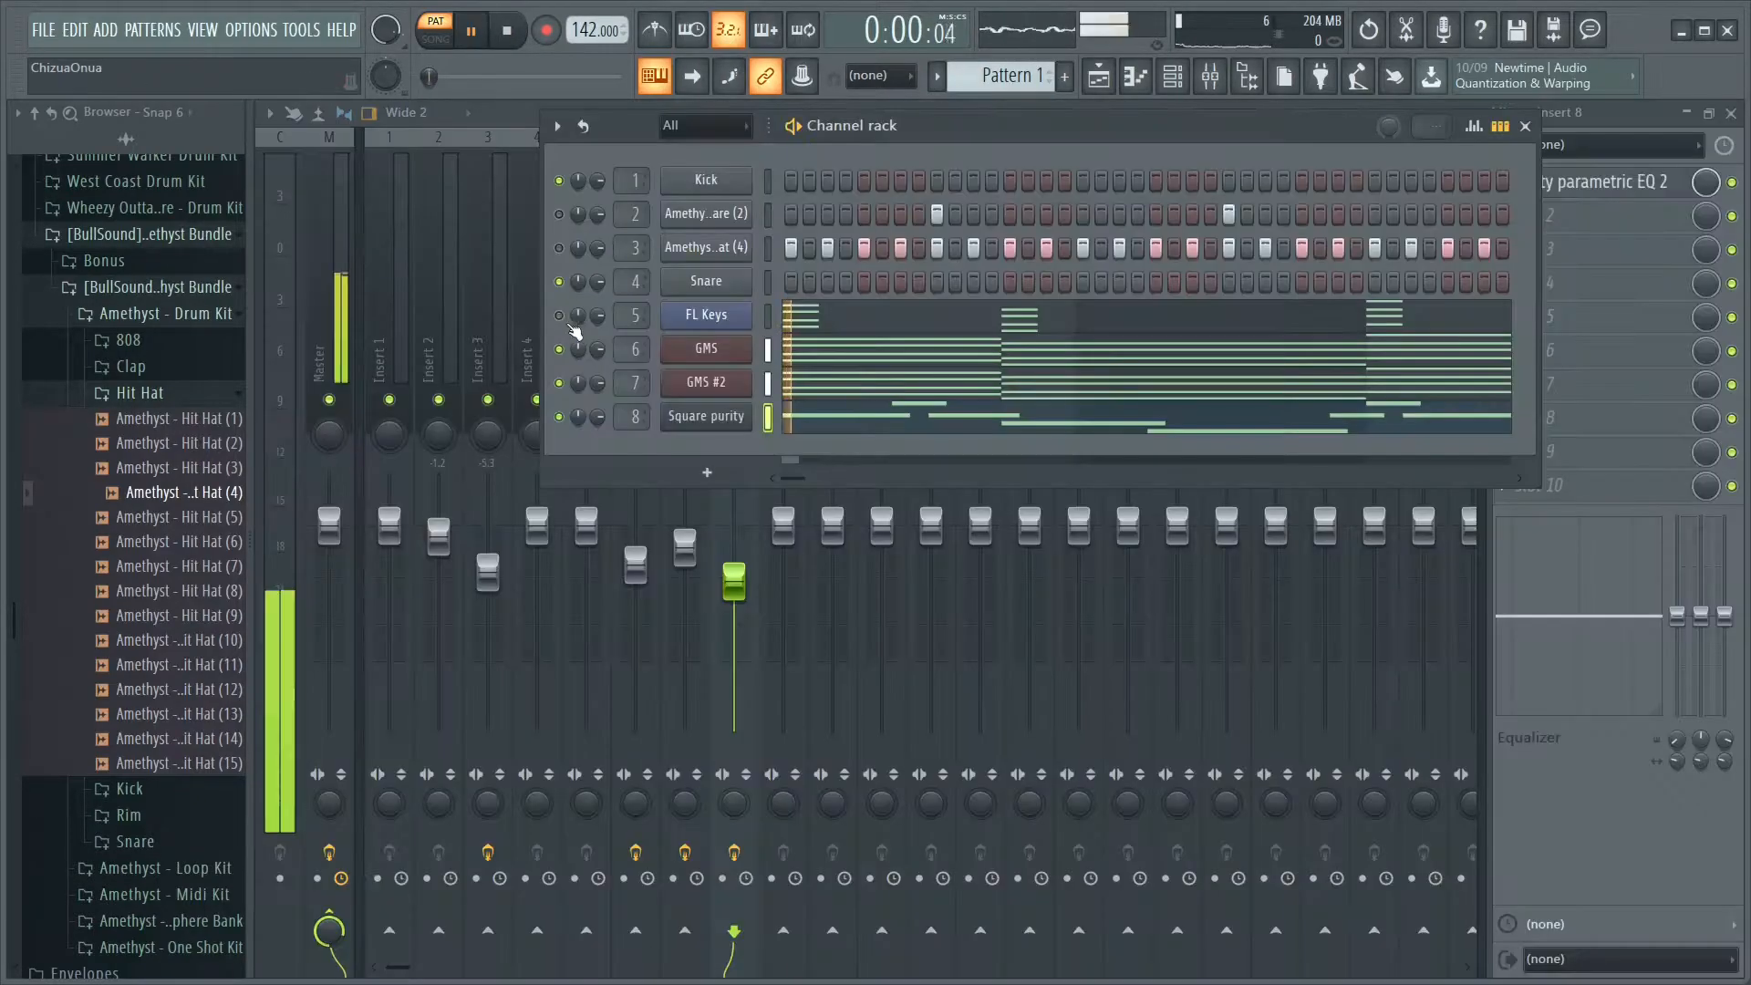
# Unmute the Amethyst hi-hat (4) and Amethyst snare (2) channels and play the pattern to check them with the melody
pyautogui.click(559, 247)
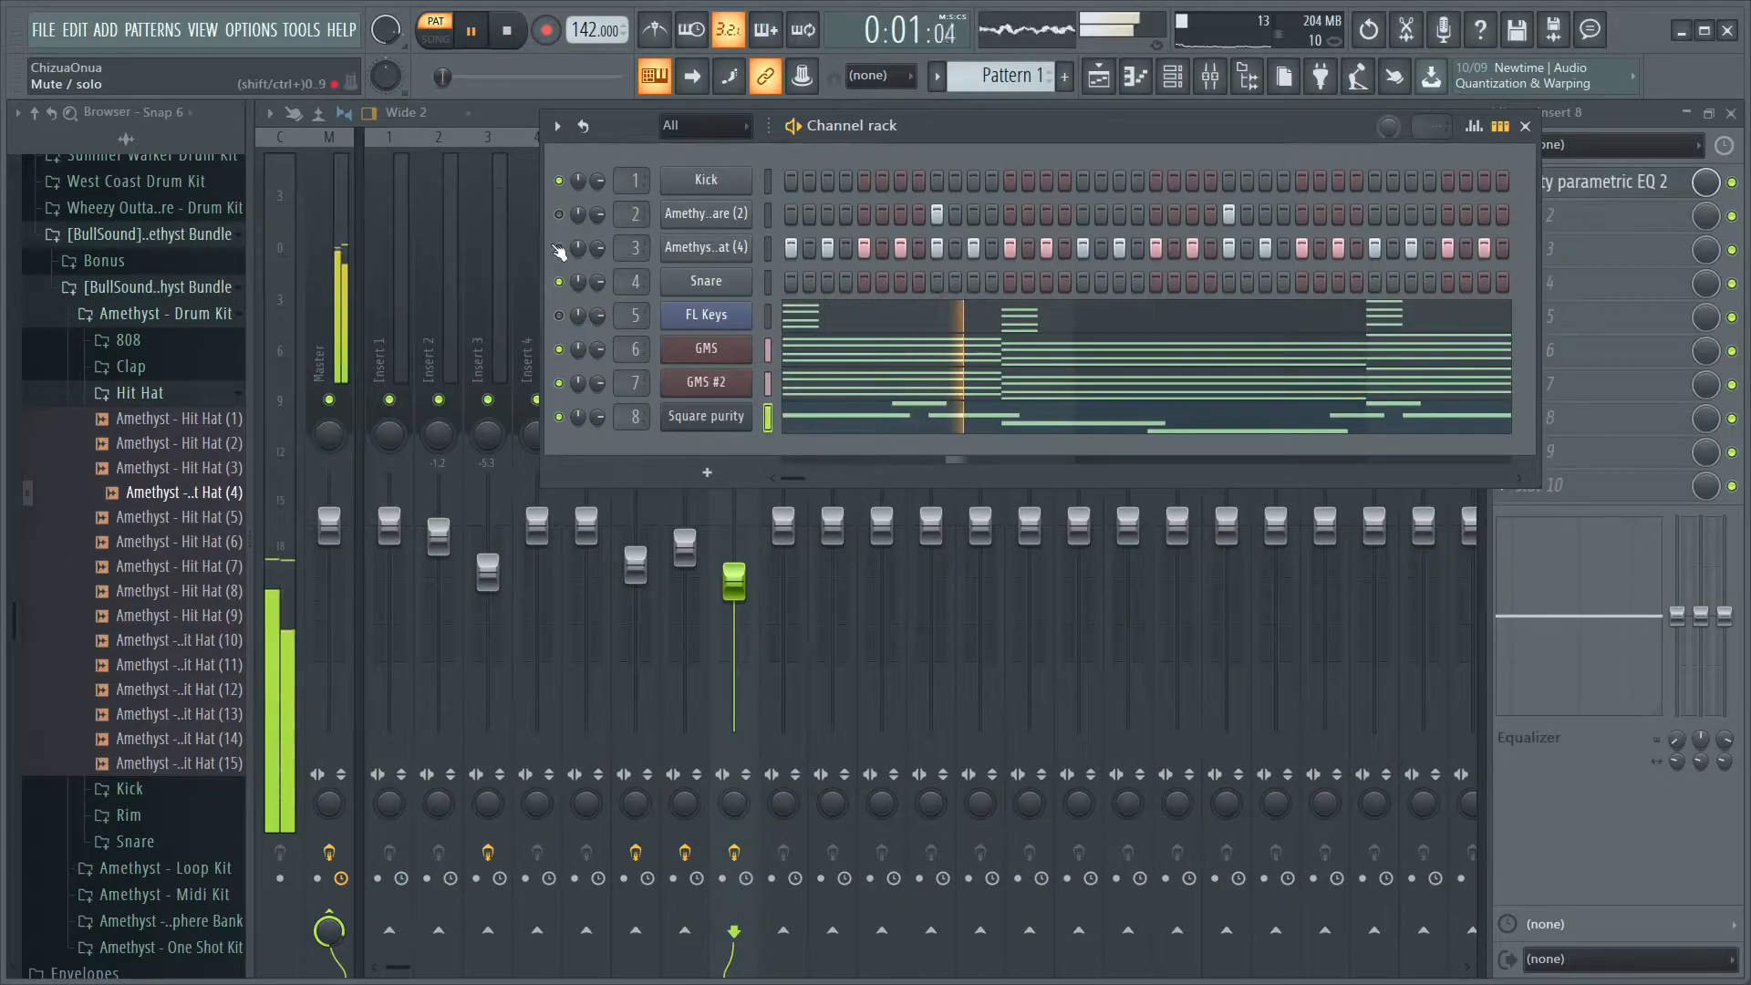
pyautogui.click(559, 215)
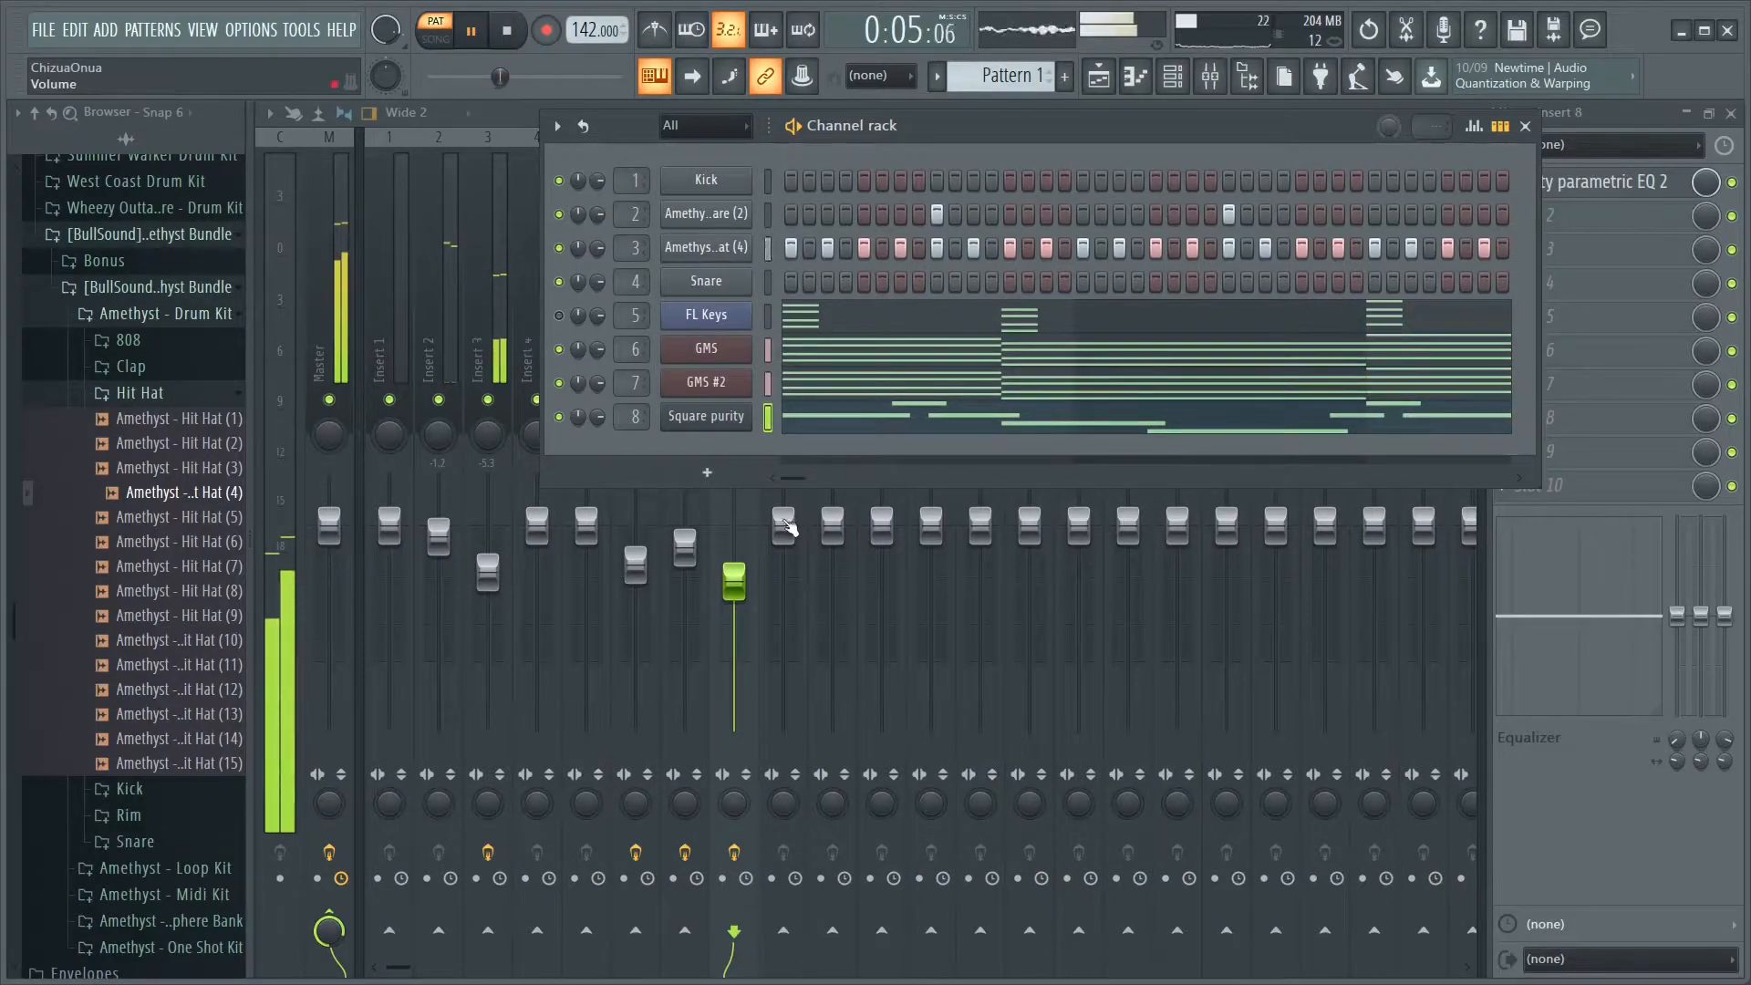
pyautogui.press('space')
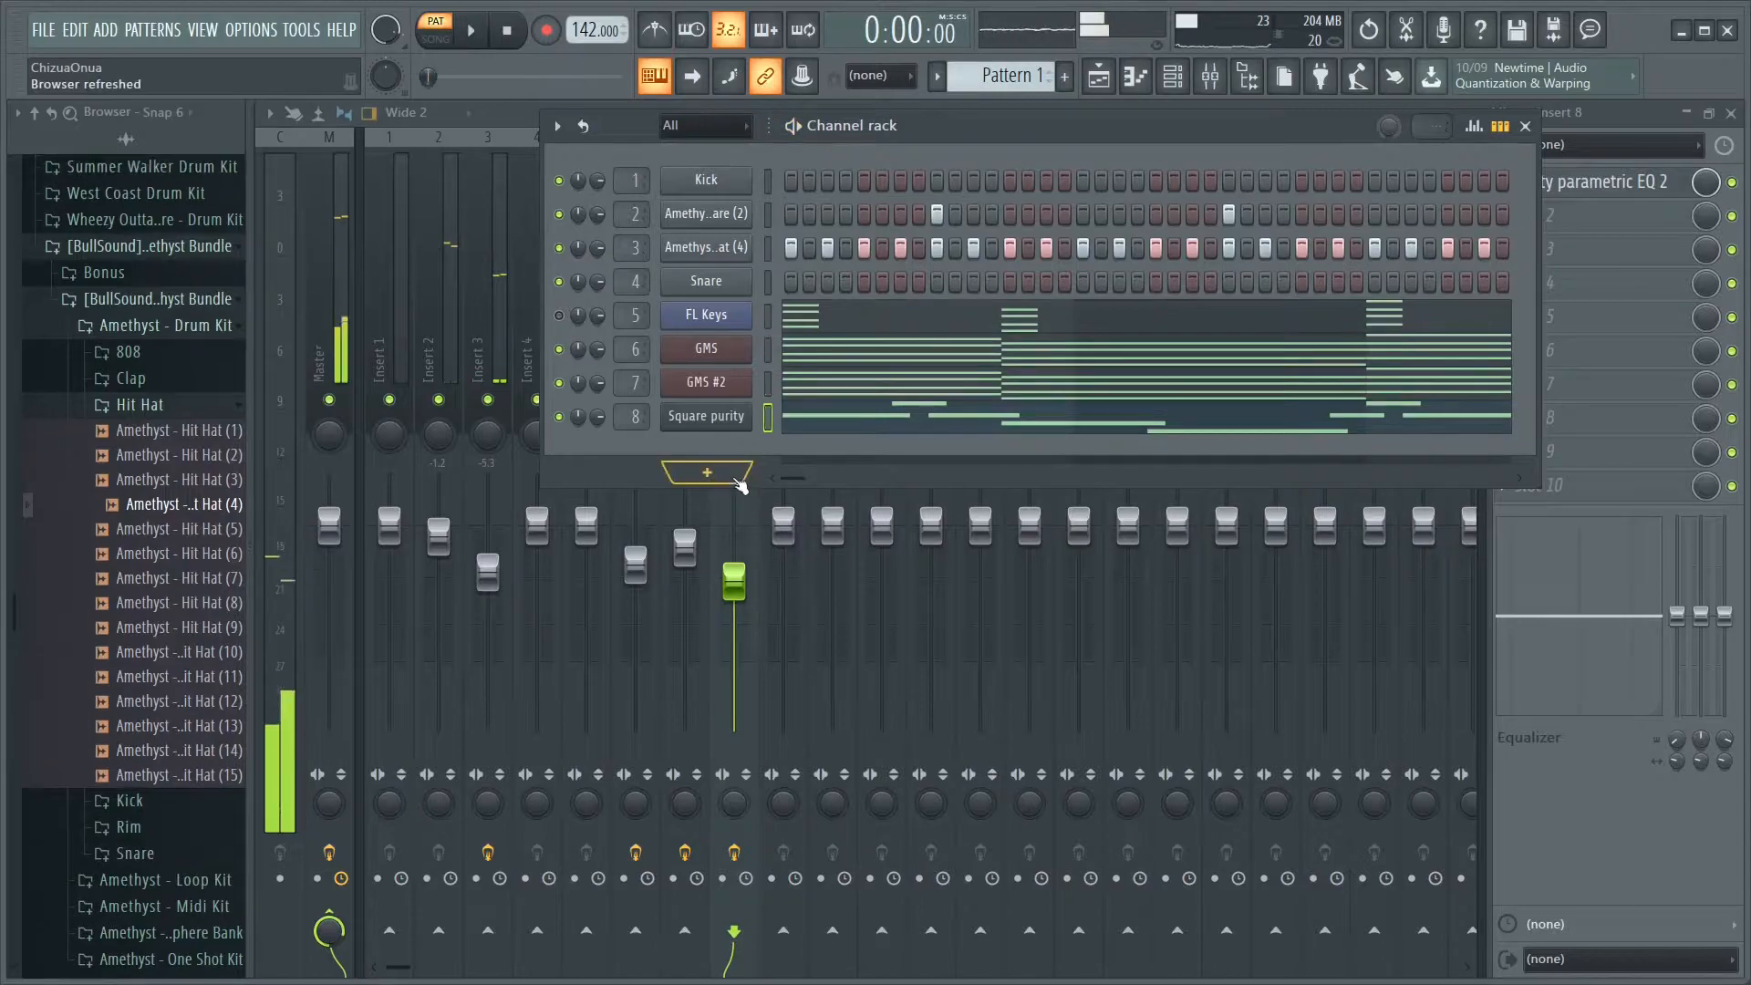
# Audition bell samples in the Amethyst One Shot Kit and add Bells - Lunur as a new channel
pyautogui.click(711, 478)
pyautogui.click(330, 594)
pyautogui.click(176, 408)
pyautogui.click(208, 589)
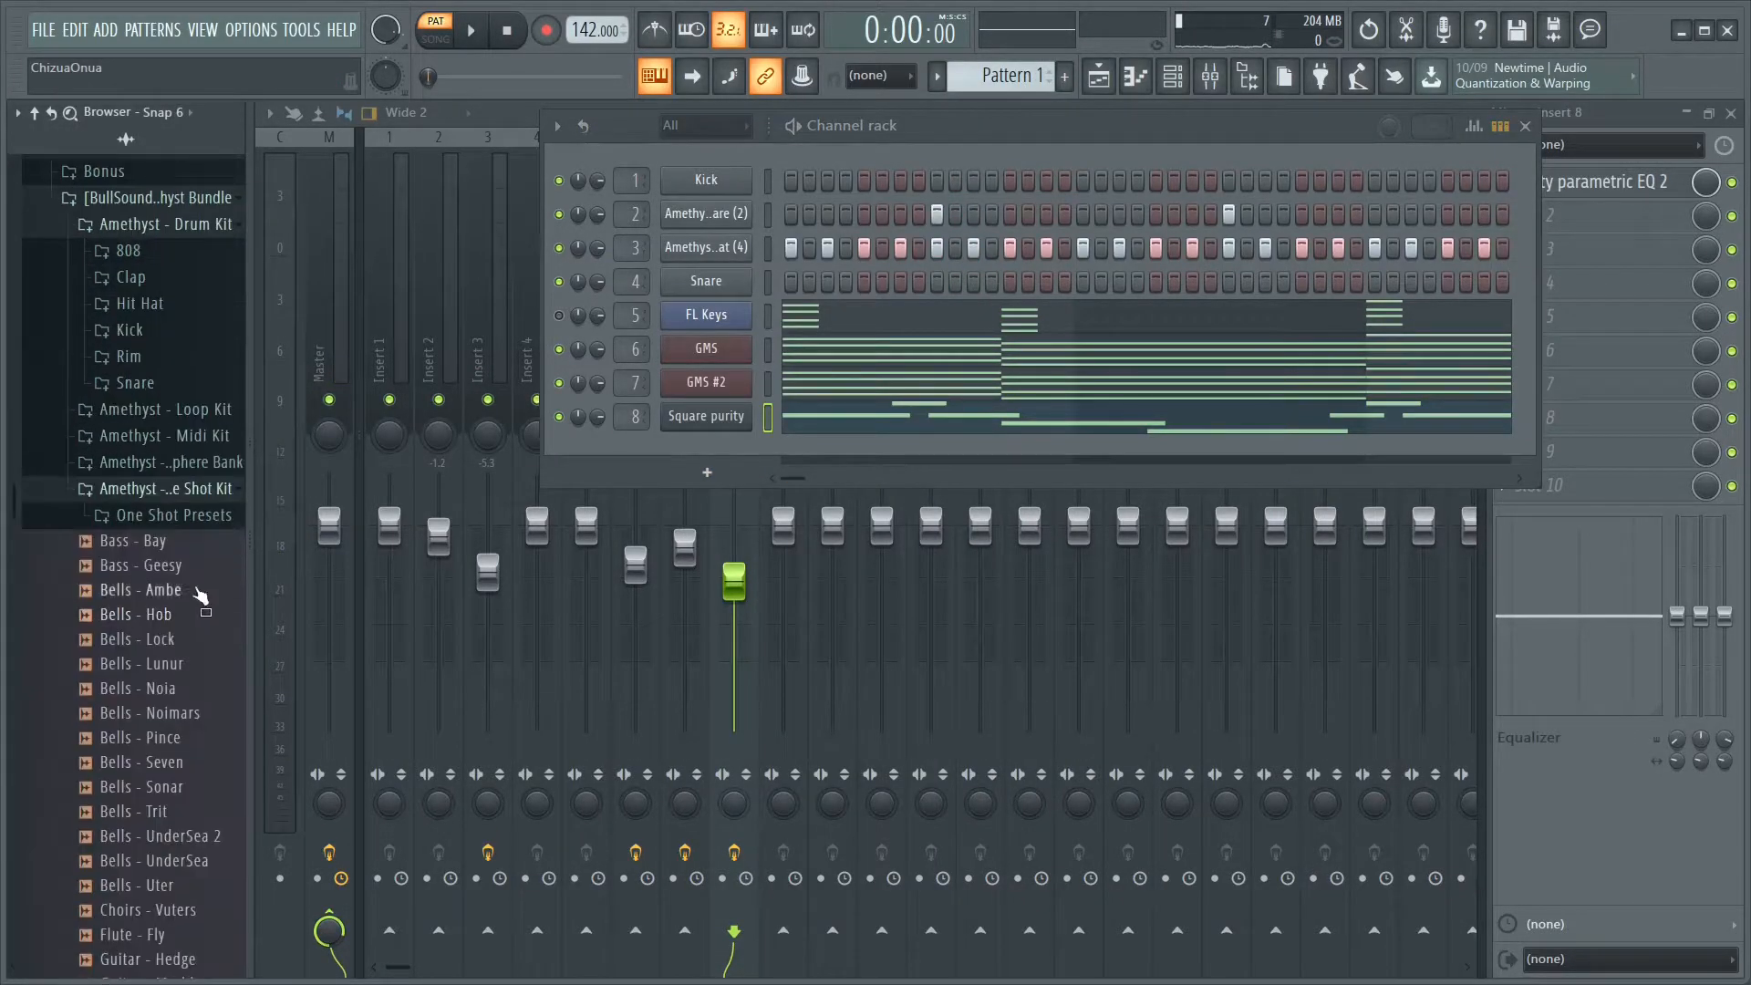
pyautogui.click(175, 615)
pyautogui.click(174, 643)
pyautogui.click(179, 665)
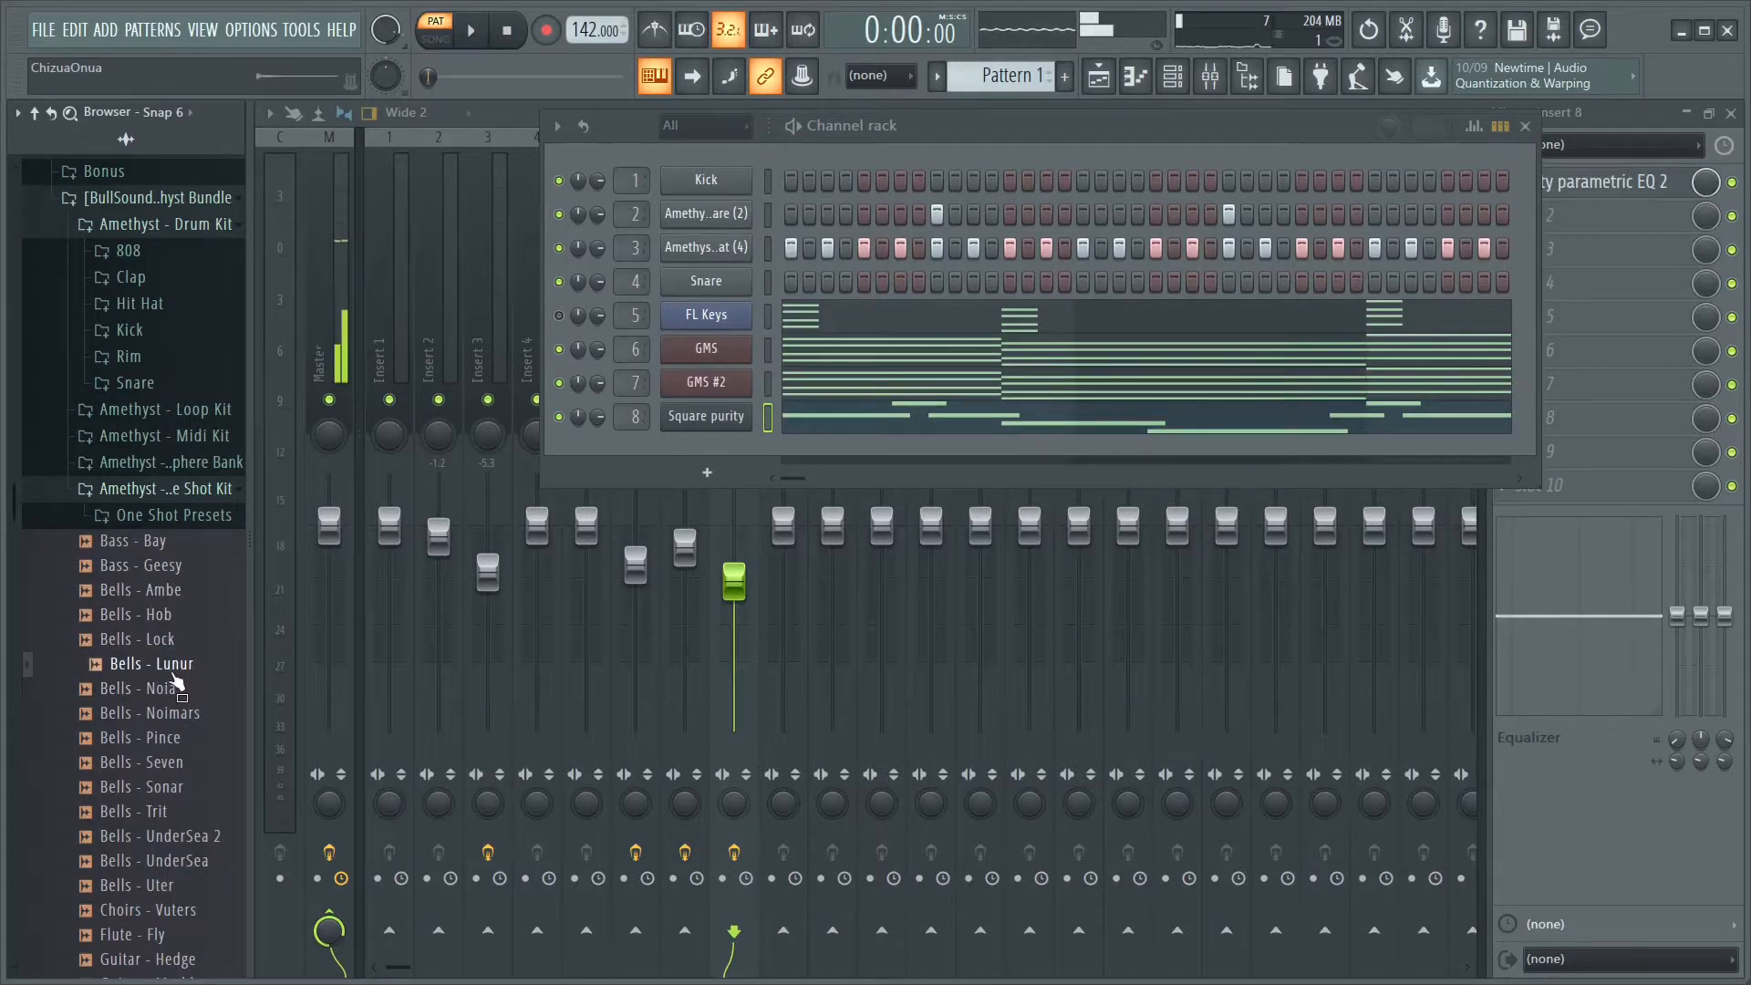
pyautogui.moveTo(720, 469); pyautogui.dragTo(727, 451)
# Write a Bells - Lunur run of E6, D6, C#6 and B5 from mid bar 4, ending on C#6 at bar 5, and play it
pyautogui.rightClick(726, 450)
pyautogui.click(782, 448)
pyautogui.click(1018, 364)
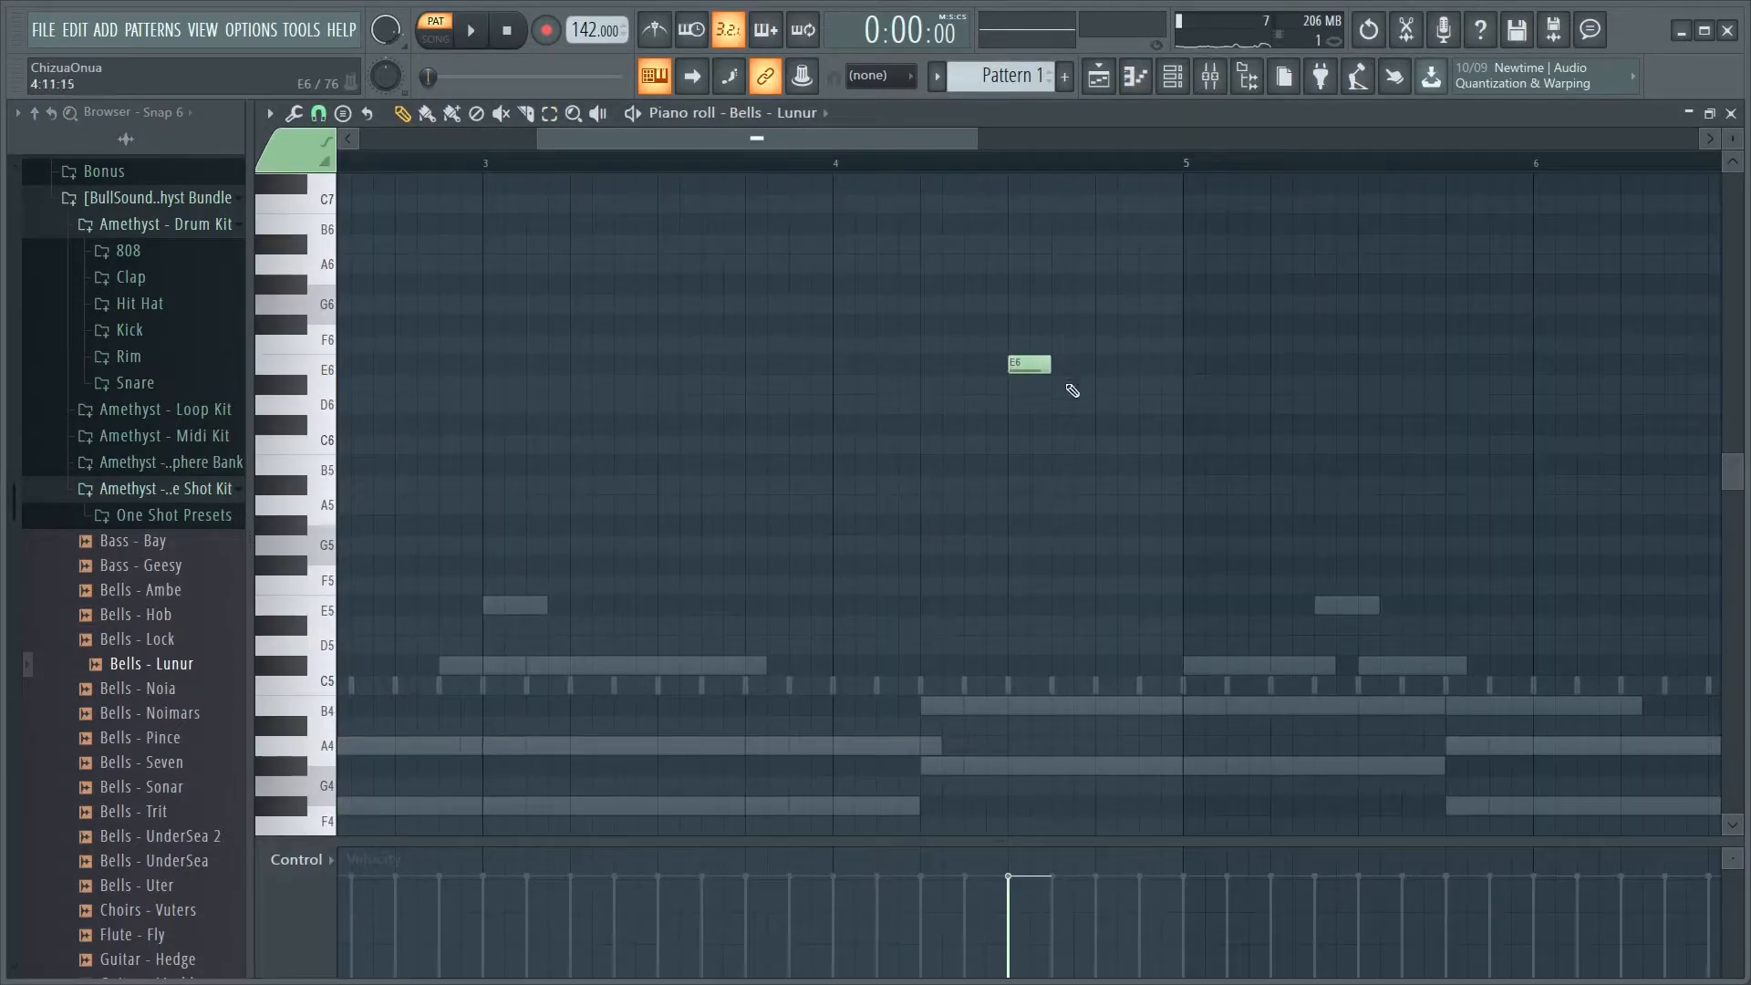
pyautogui.click(1062, 404)
pyautogui.click(1105, 424)
pyautogui.moveTo(1146, 437); pyautogui.dragTo(1151, 465)
pyautogui.moveTo(1194, 387); pyautogui.dragTo(1193, 428)
pyautogui.press('space')
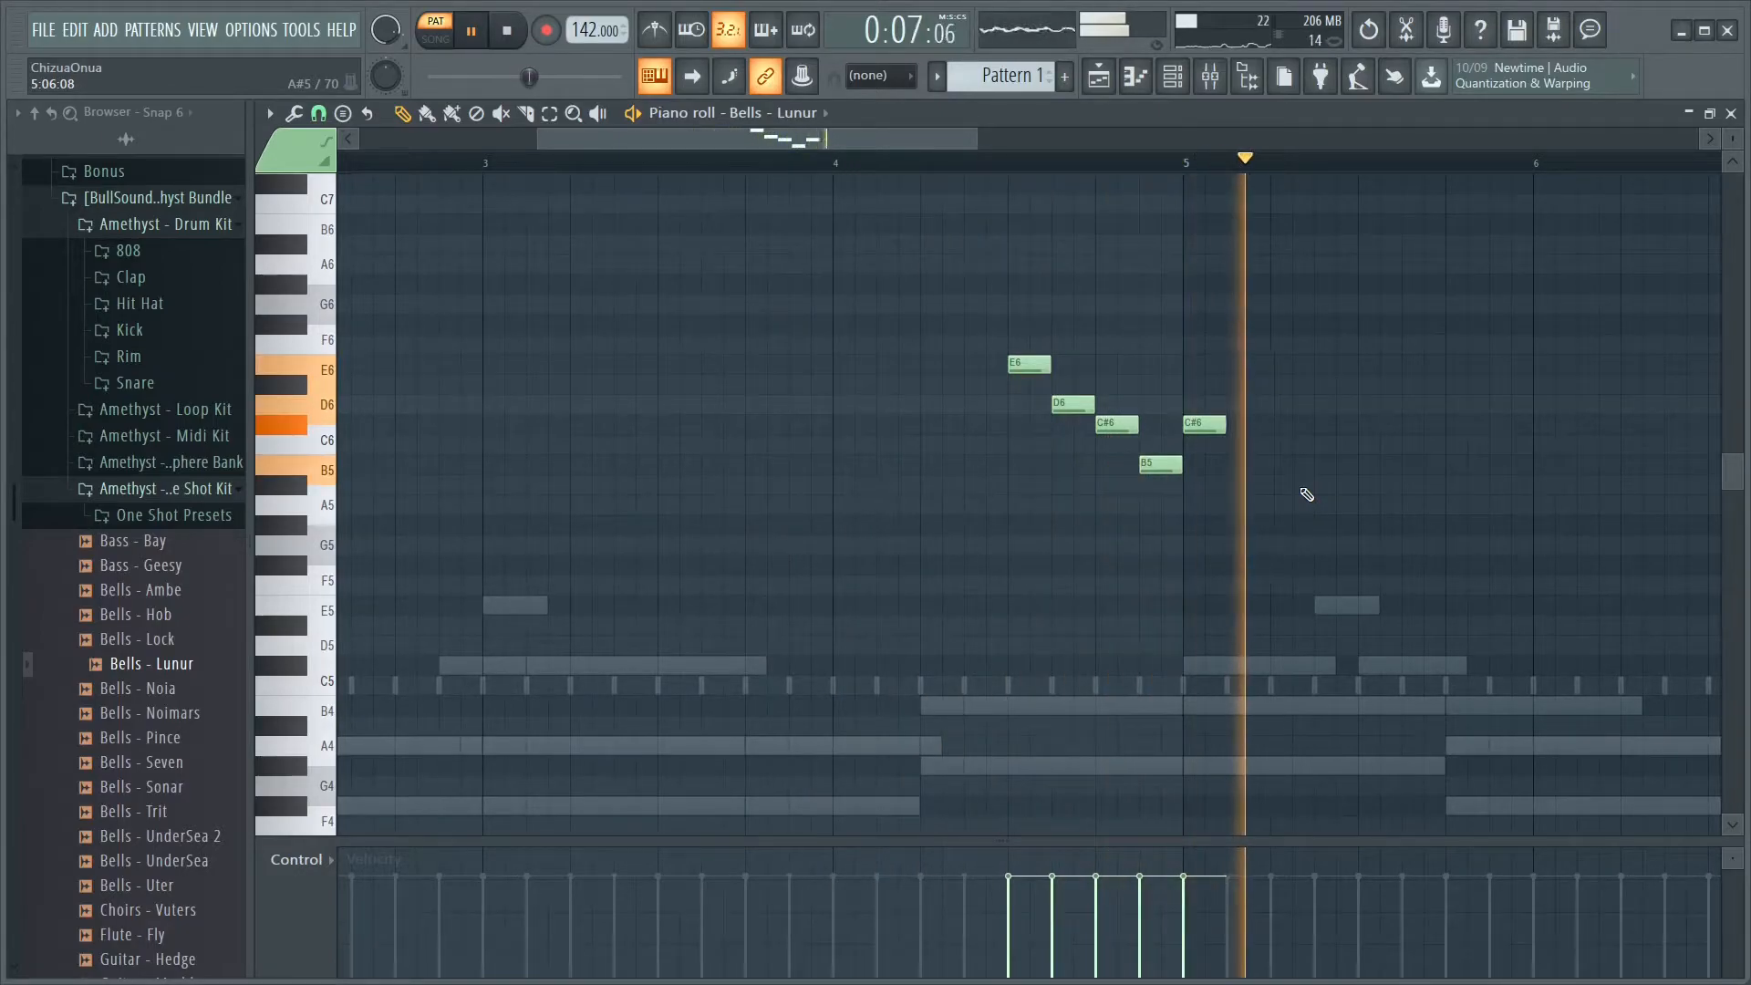
pyautogui.press('space')
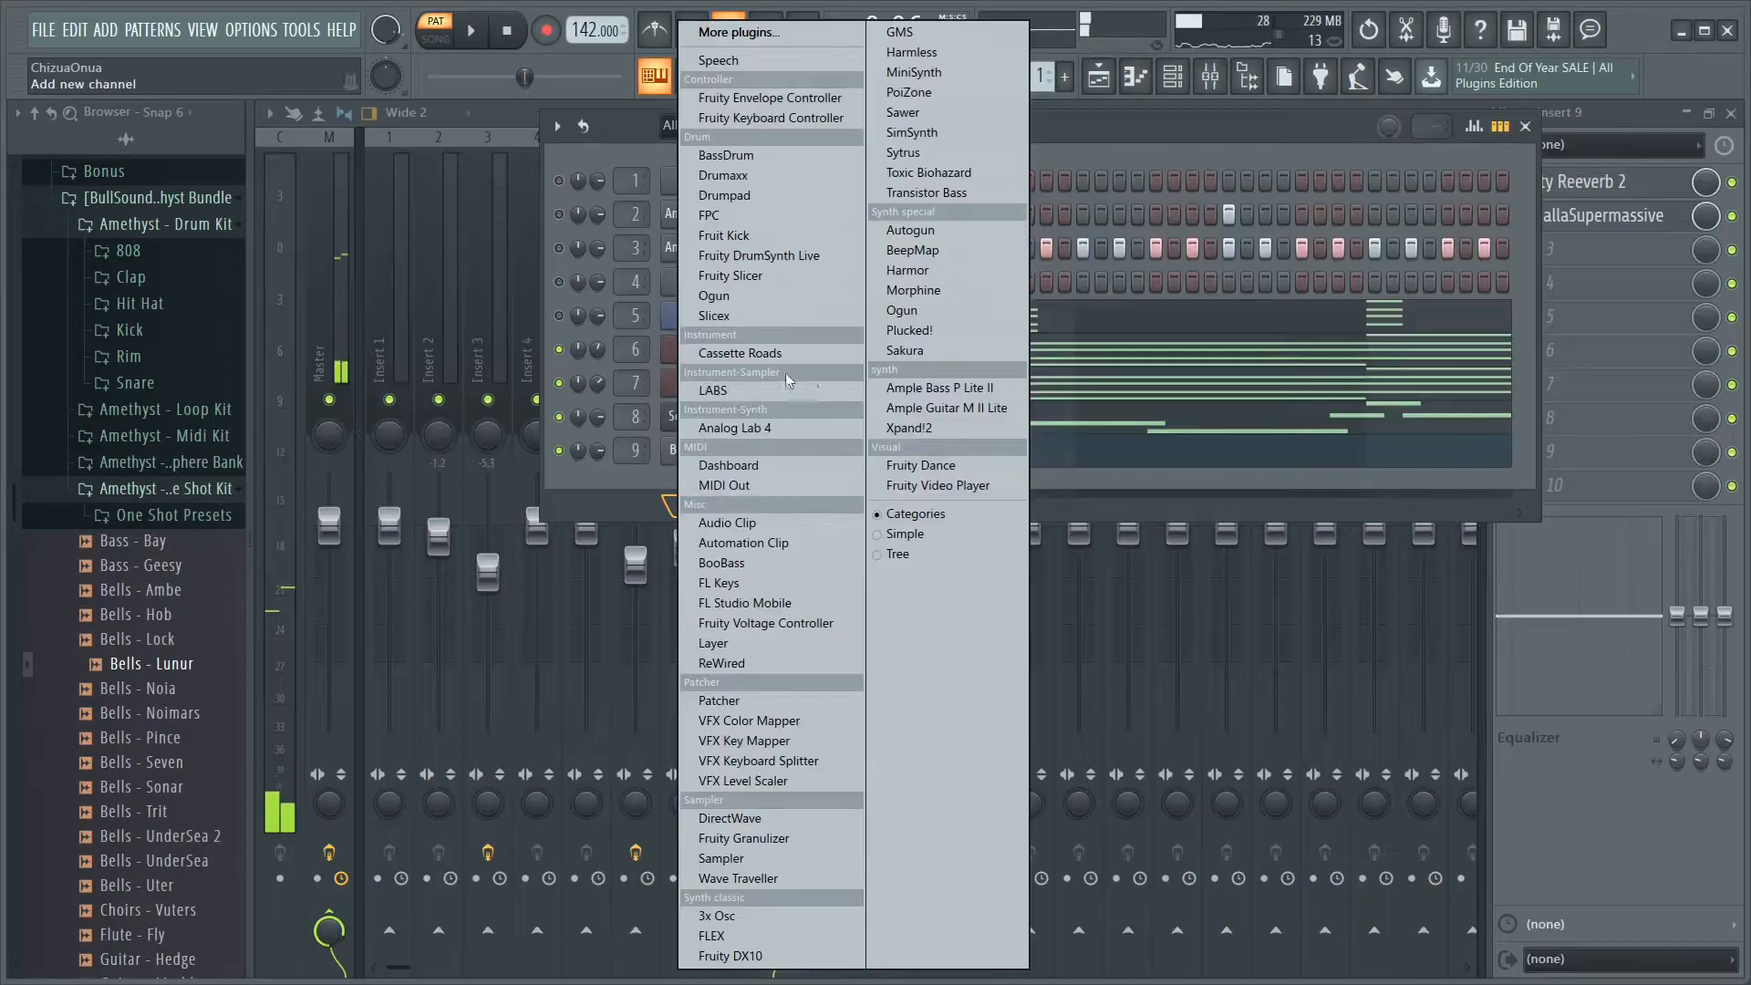
# Add a second FL Keys channel, paste the GMS chord notes into it and play the pattern
pyautogui.click(770, 584)
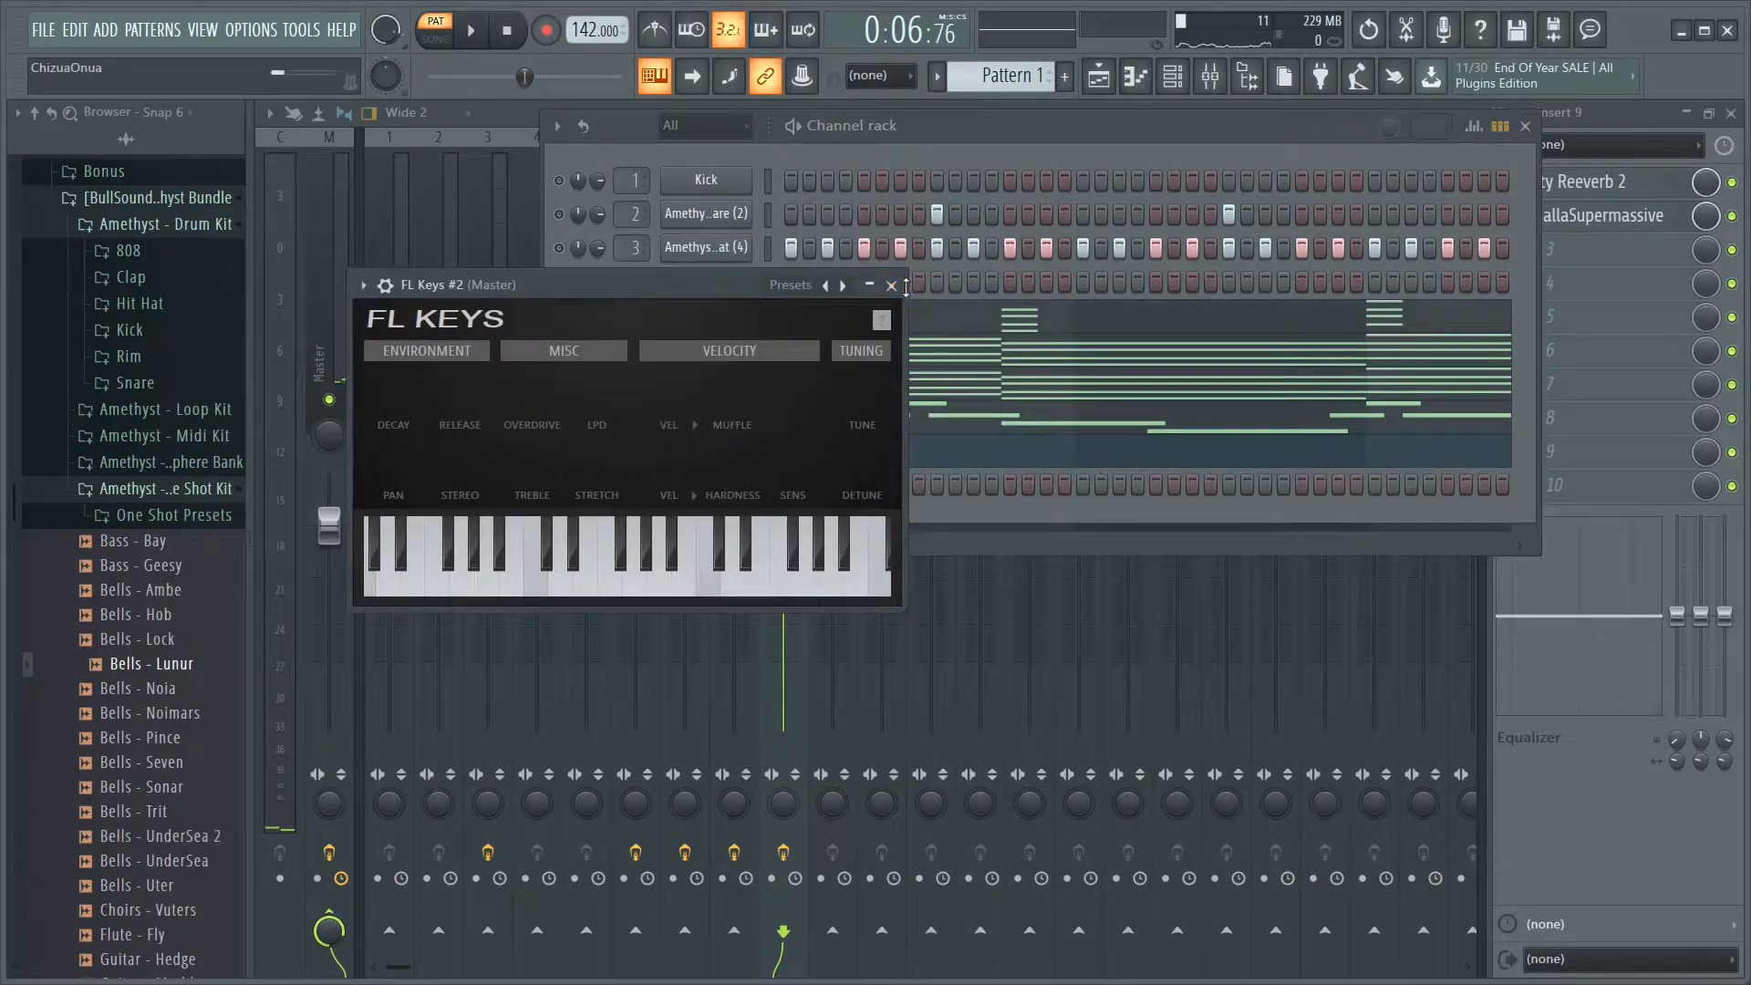
pyautogui.click(892, 285)
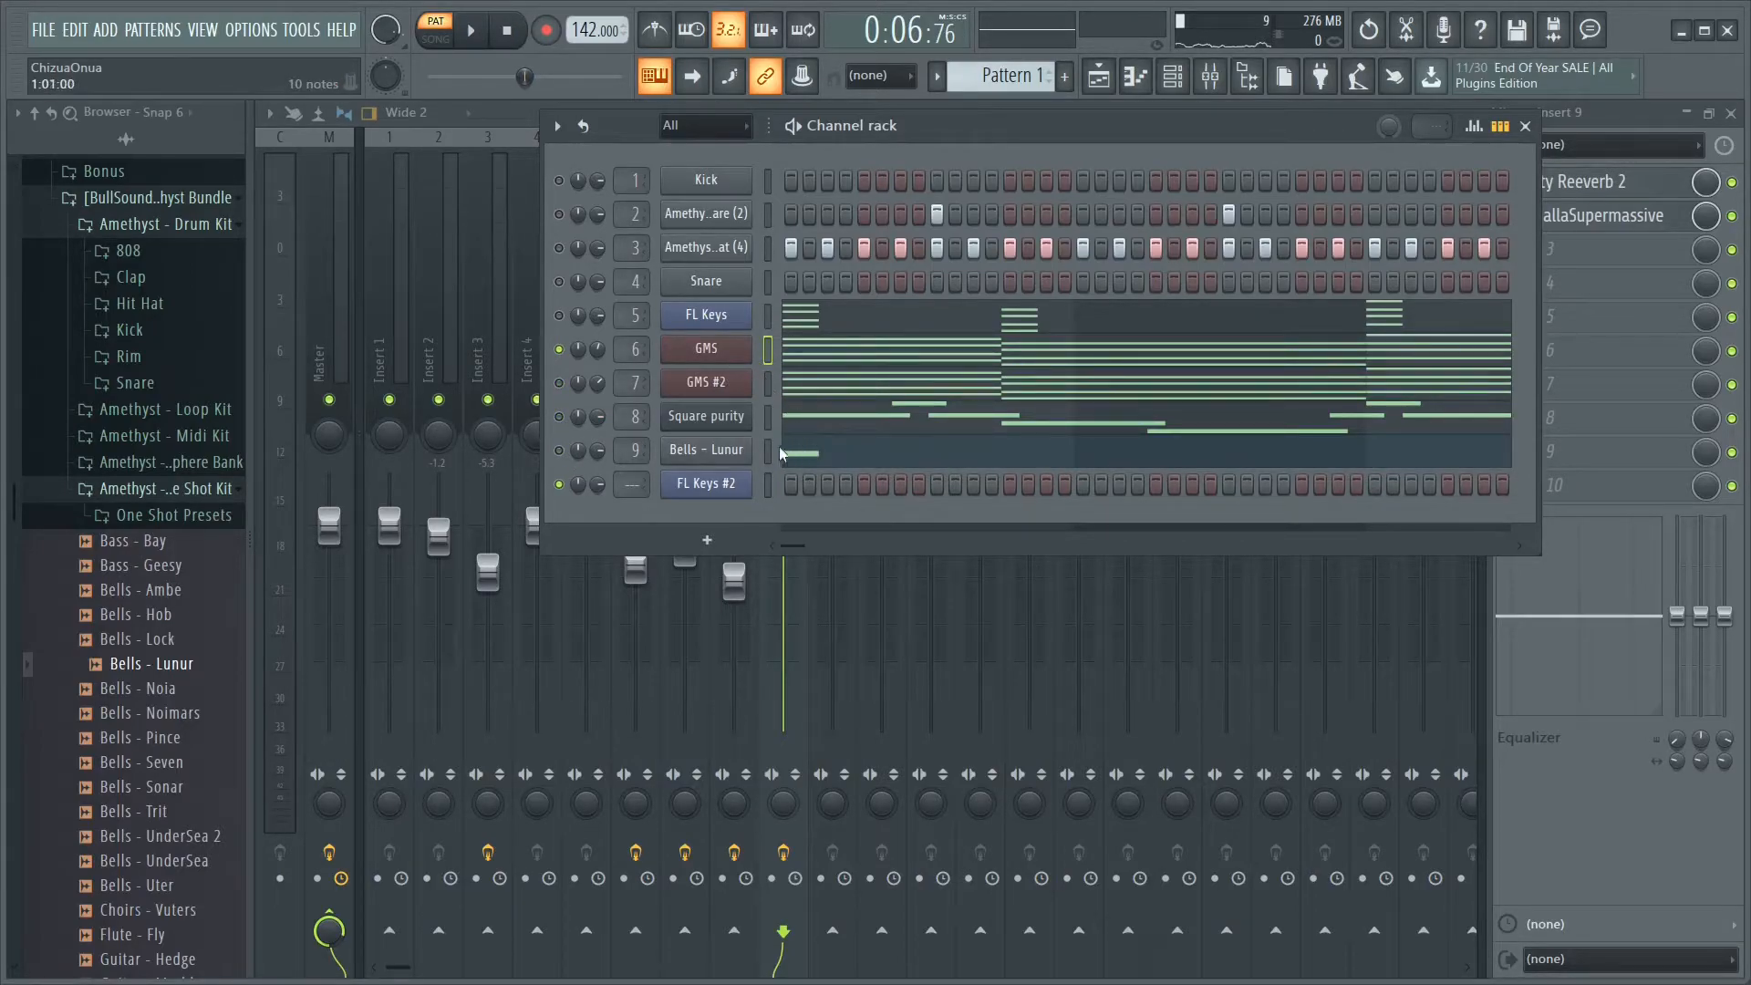
pyautogui.hotkey('ctrl', 'v')
pyautogui.press('space')
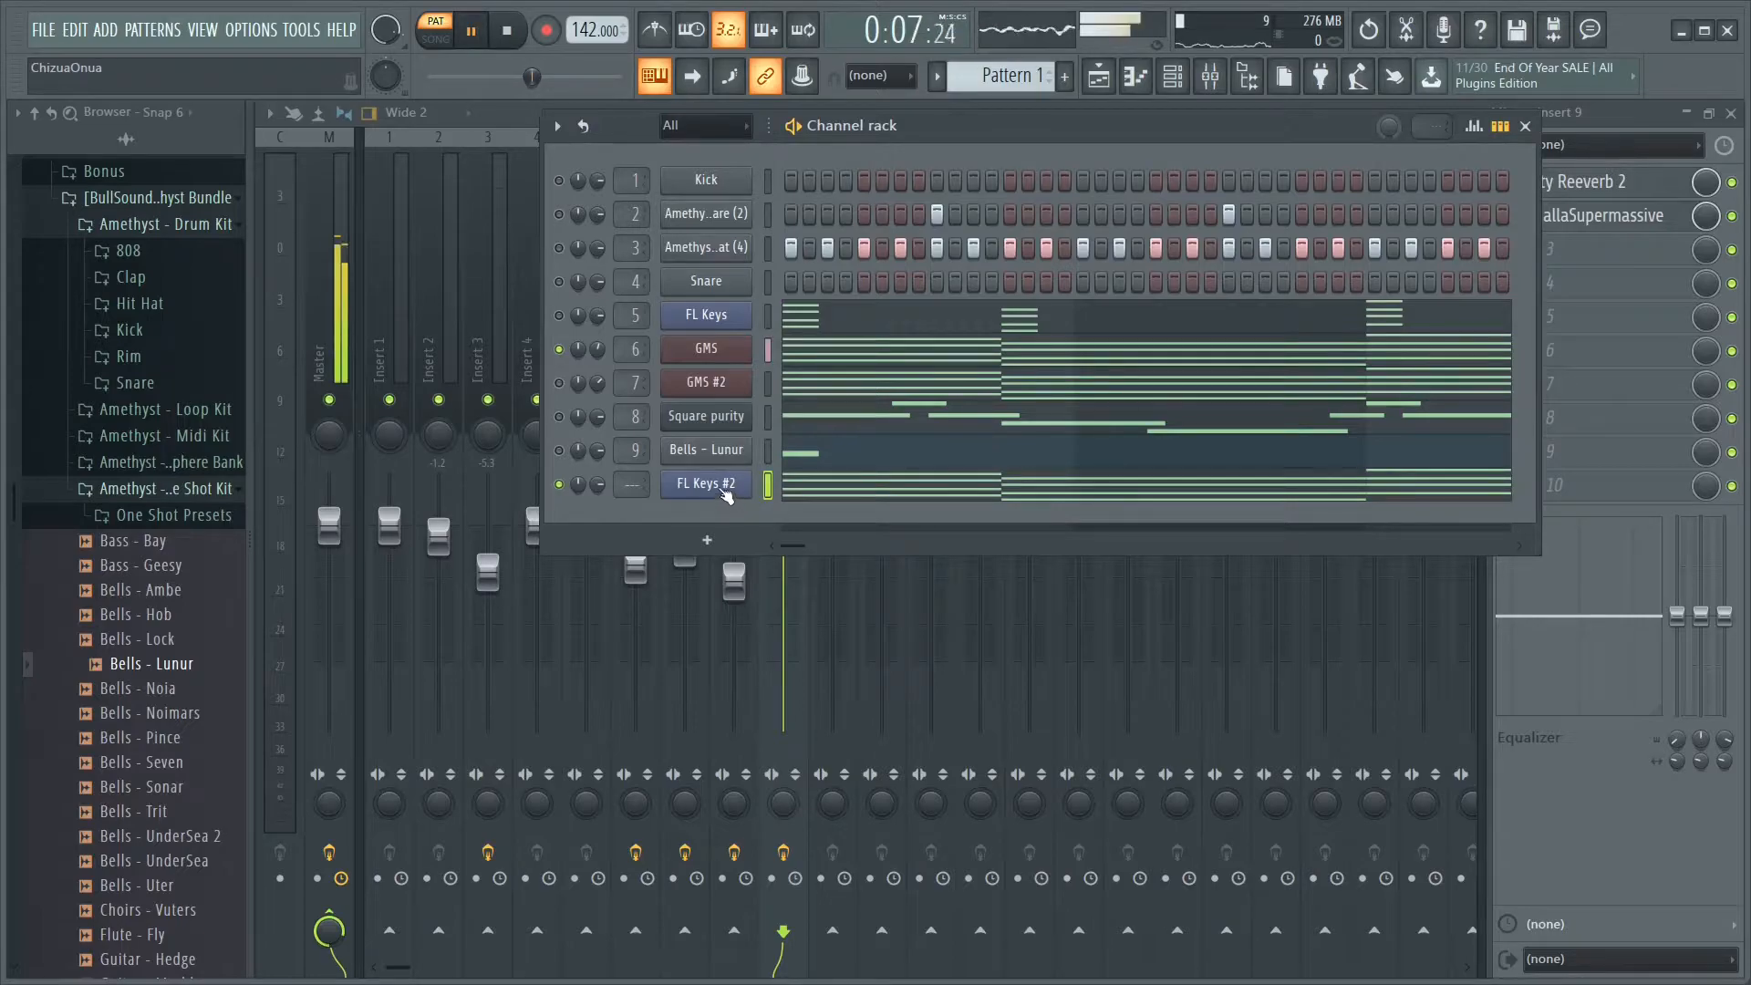
# Apply the arpeggiator to the FL Keys #2 chords with the Alternate pattern and a range of 2
pyautogui.rightClick(725, 490)
pyautogui.click(787, 479)
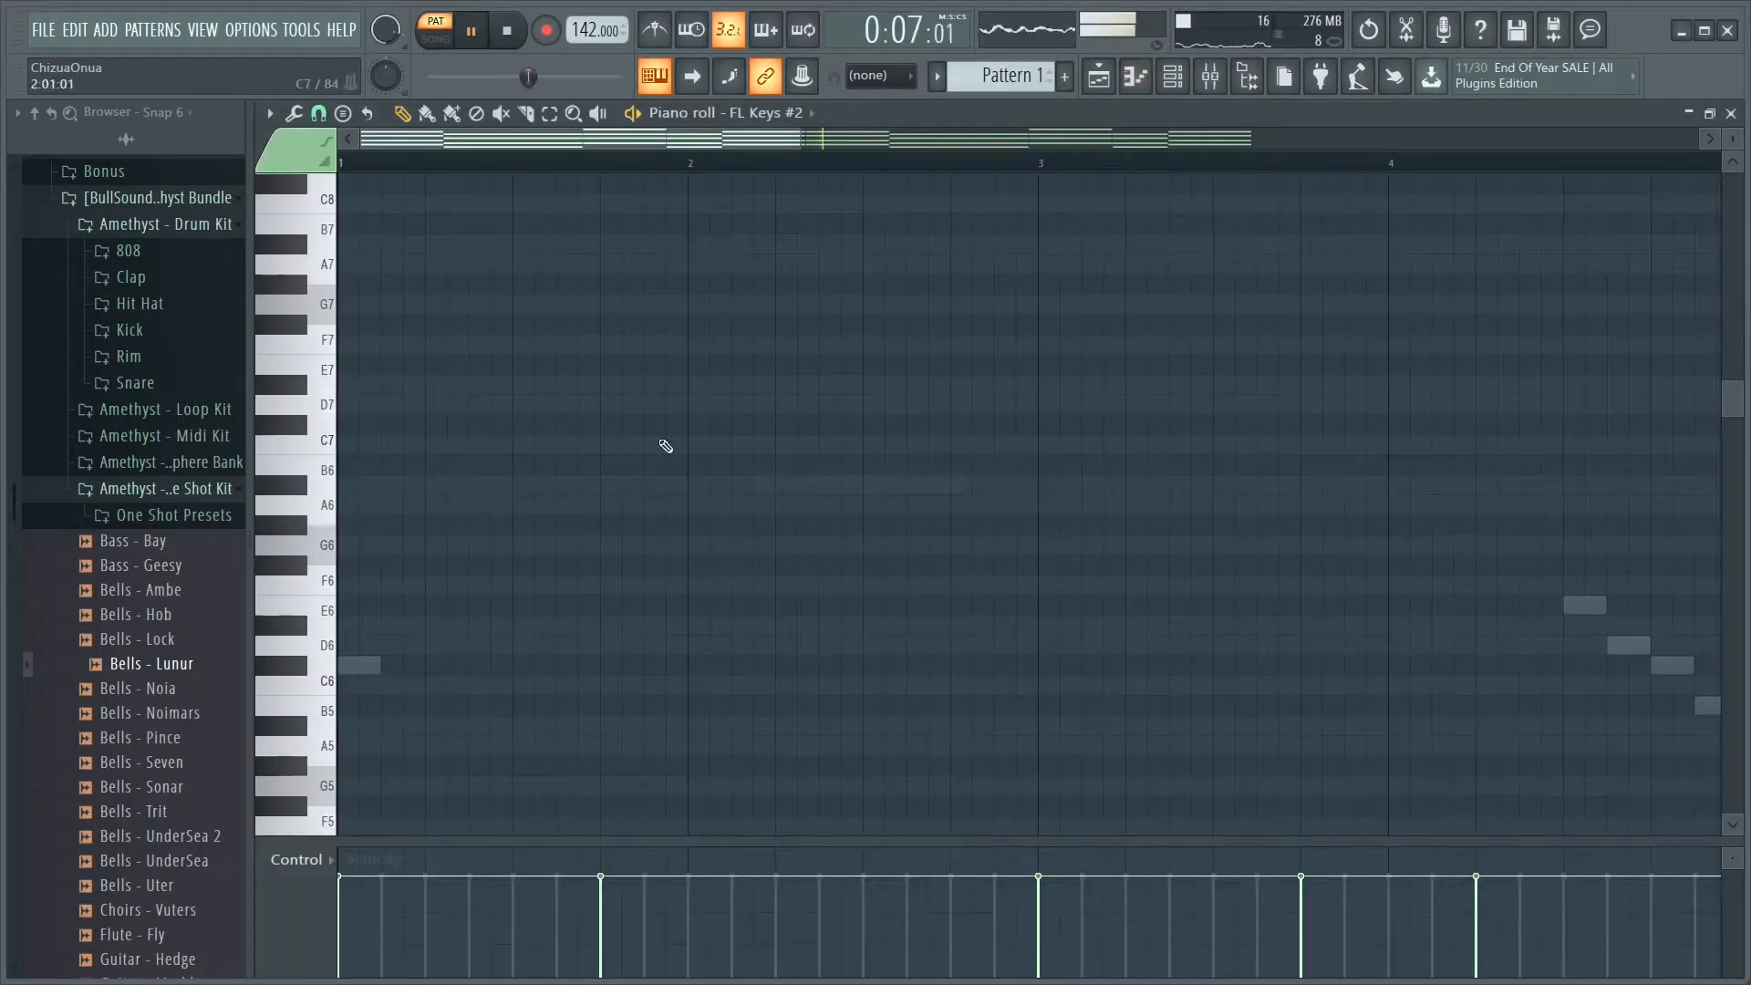
pyautogui.scroll(-6, 629, 326)
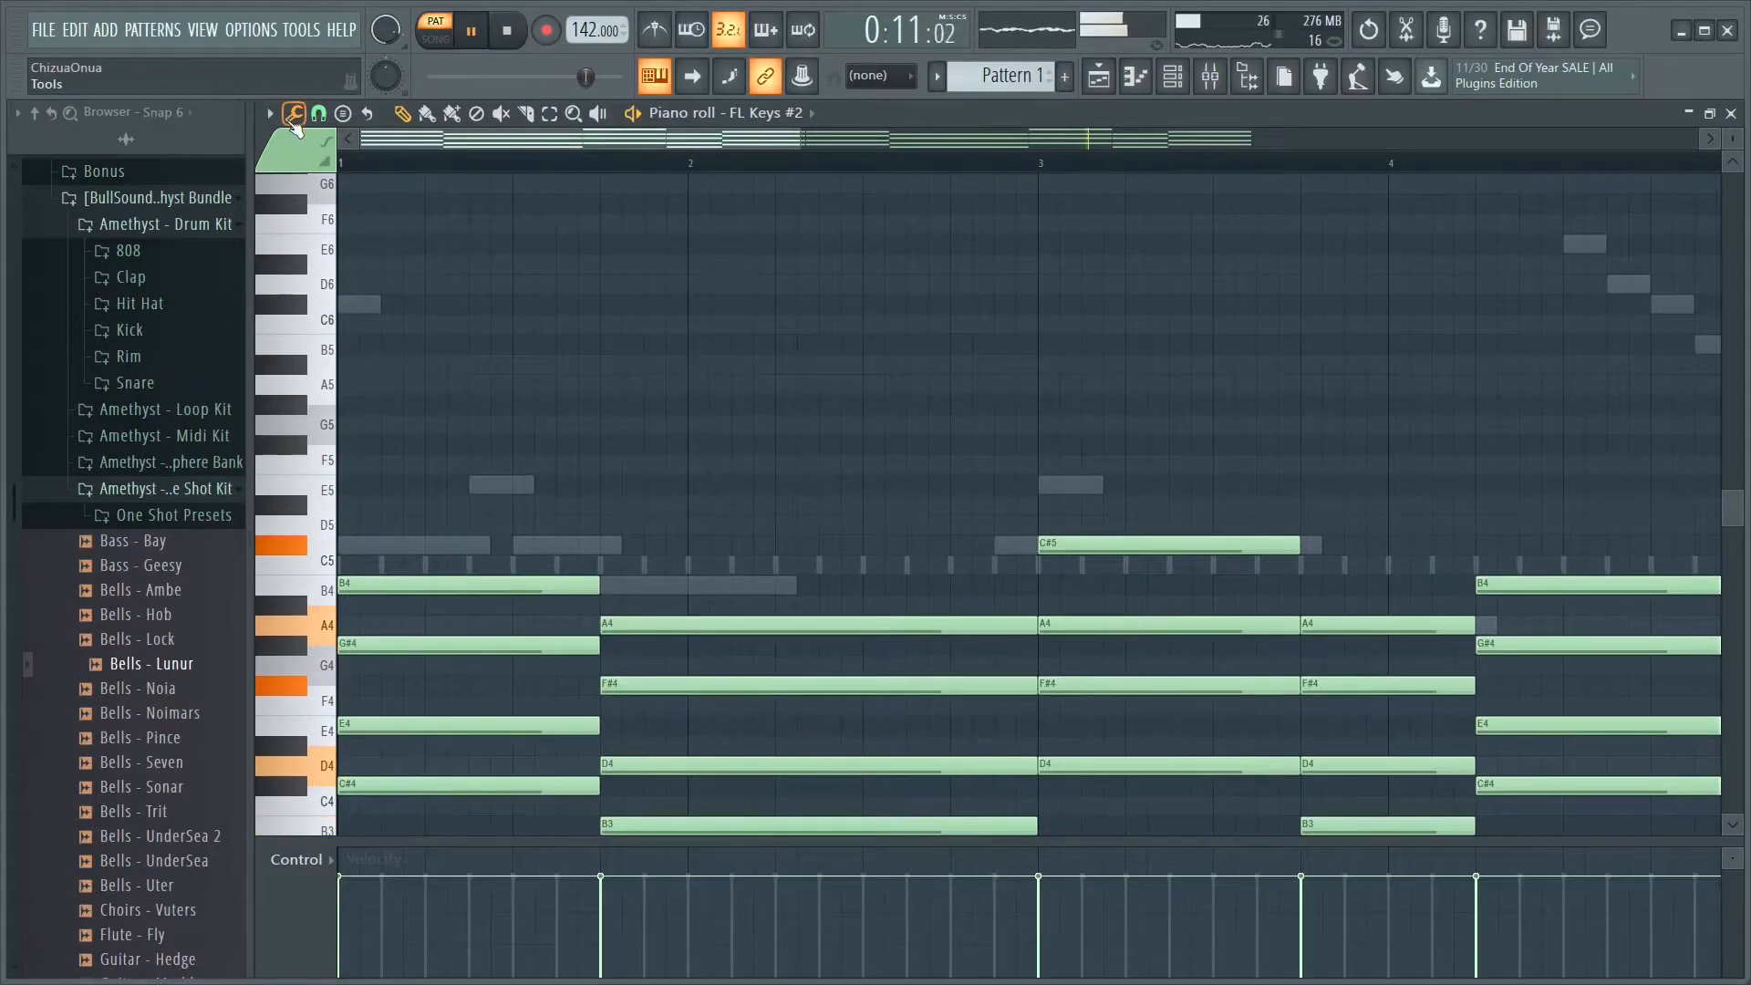
pyautogui.click(293, 115)
pyautogui.click(349, 379)
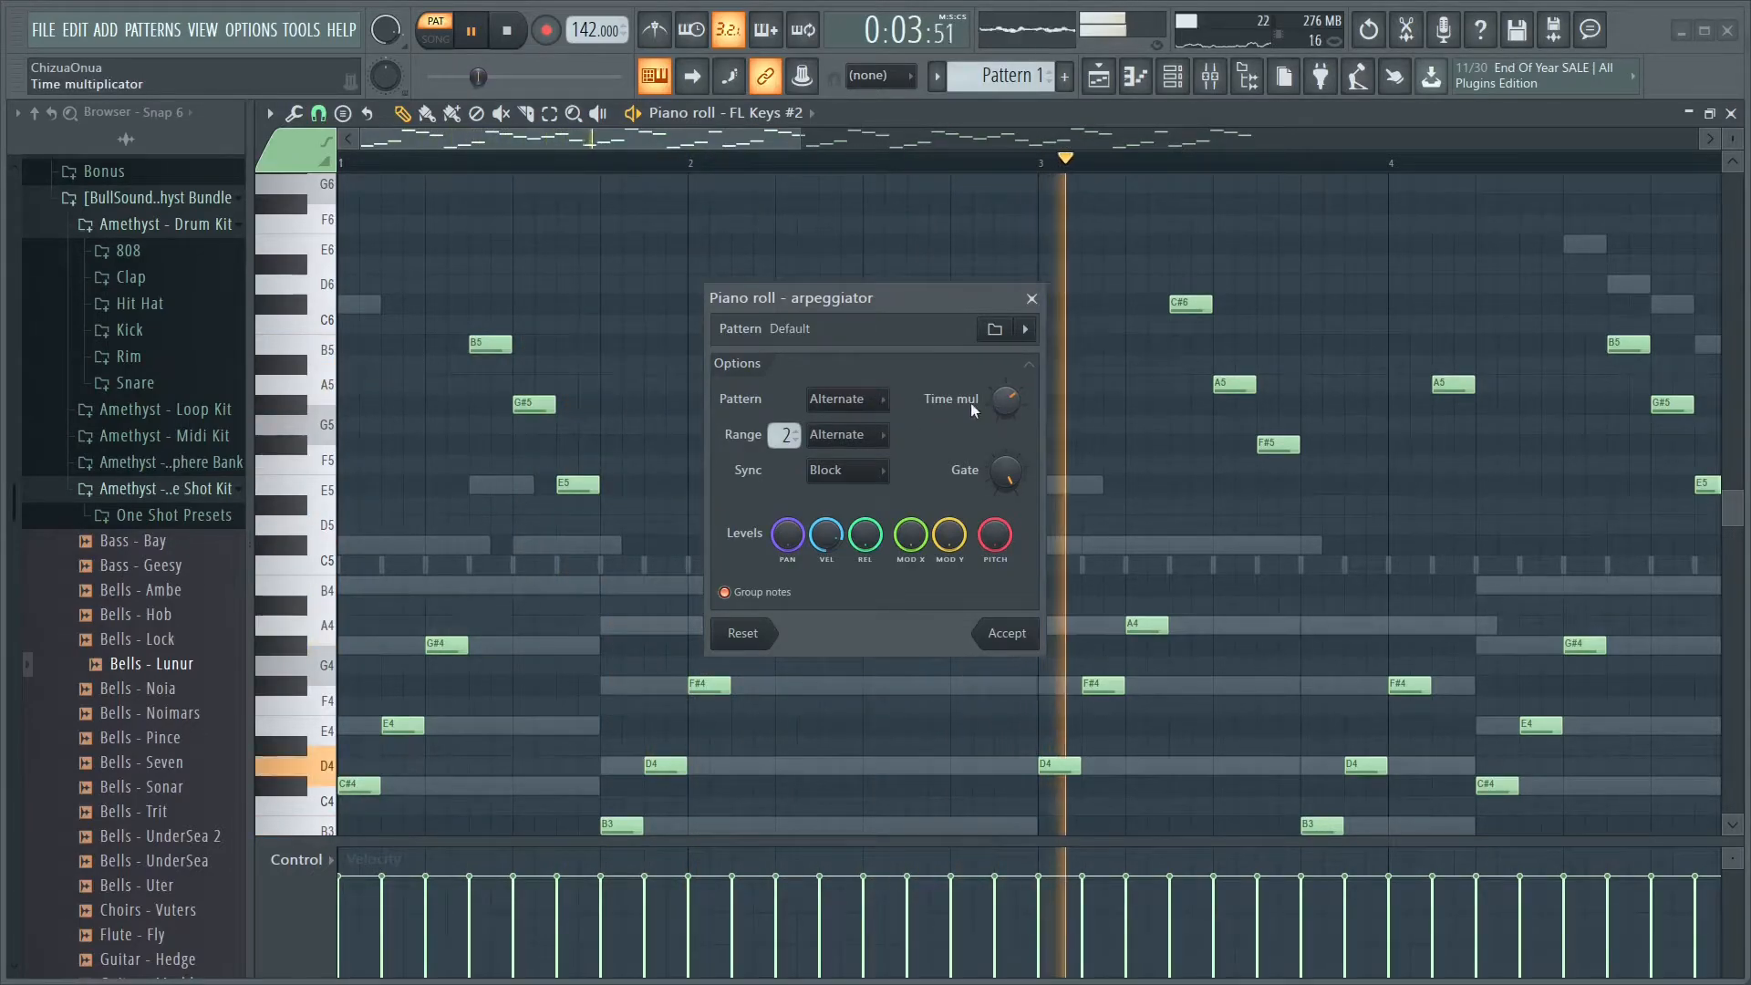
# Try the Normal arpeggio pattern with a longer time multiplier
pyautogui.click(848, 398)
pyautogui.click(880, 430)
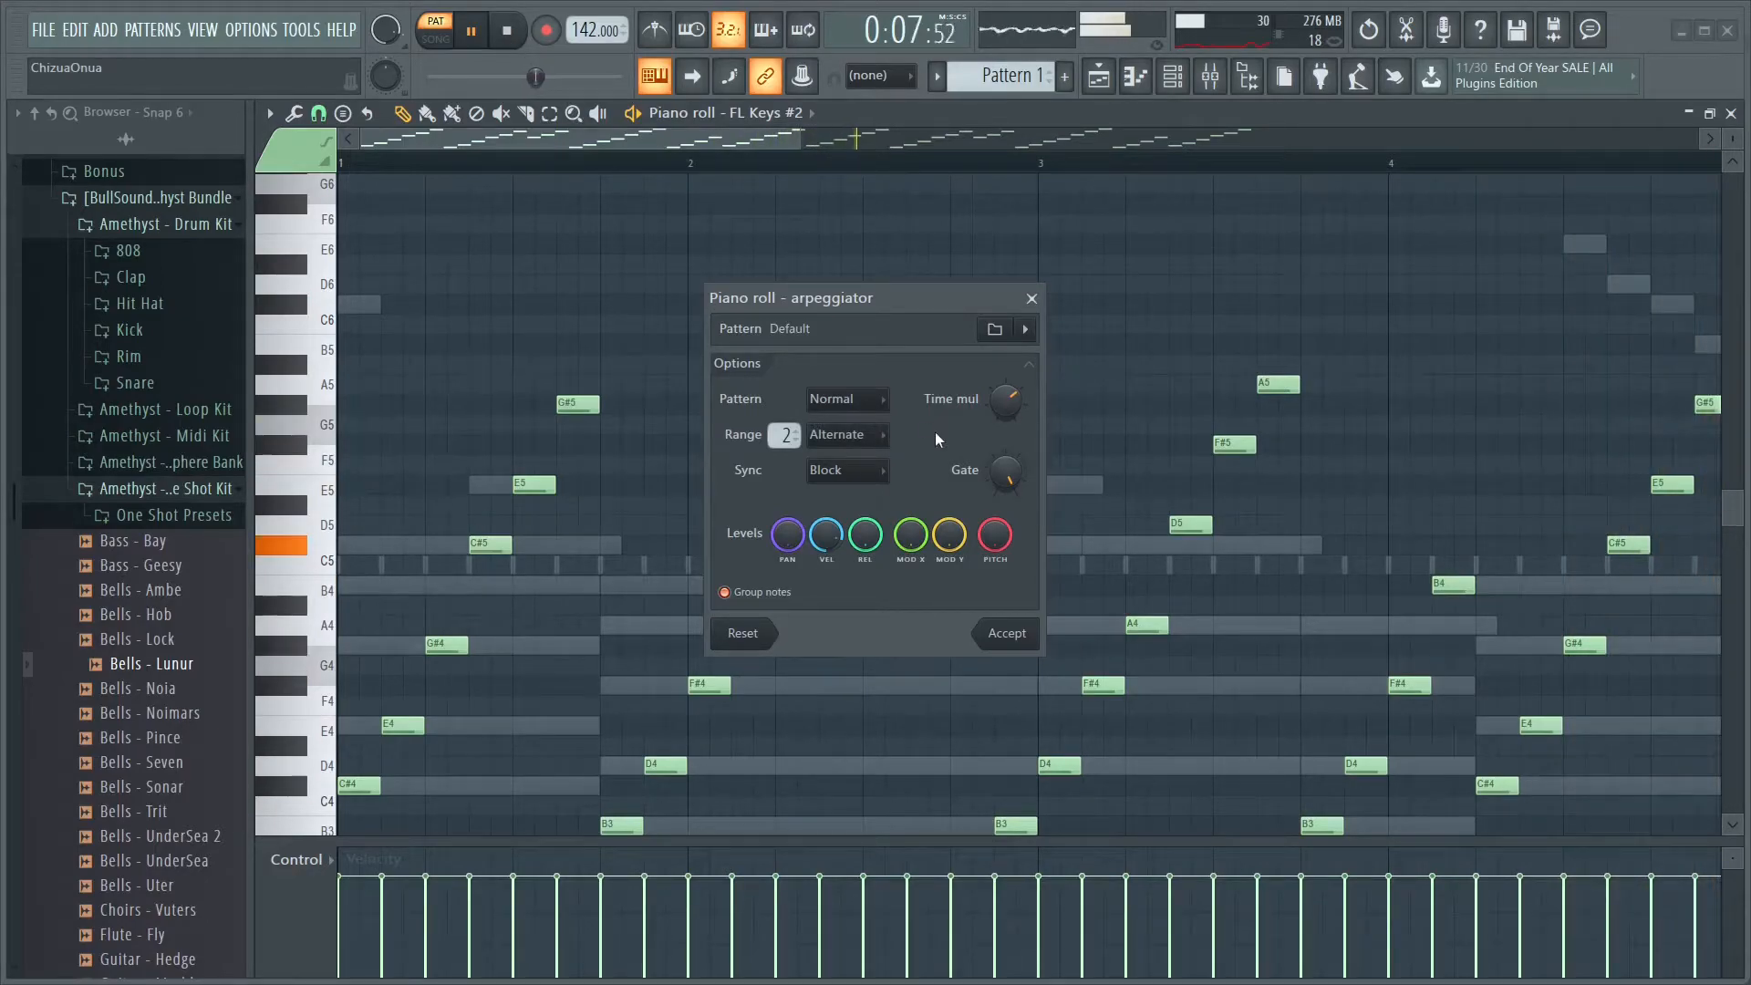
pyautogui.moveTo(1003, 399); pyautogui.dragTo(999, 387)
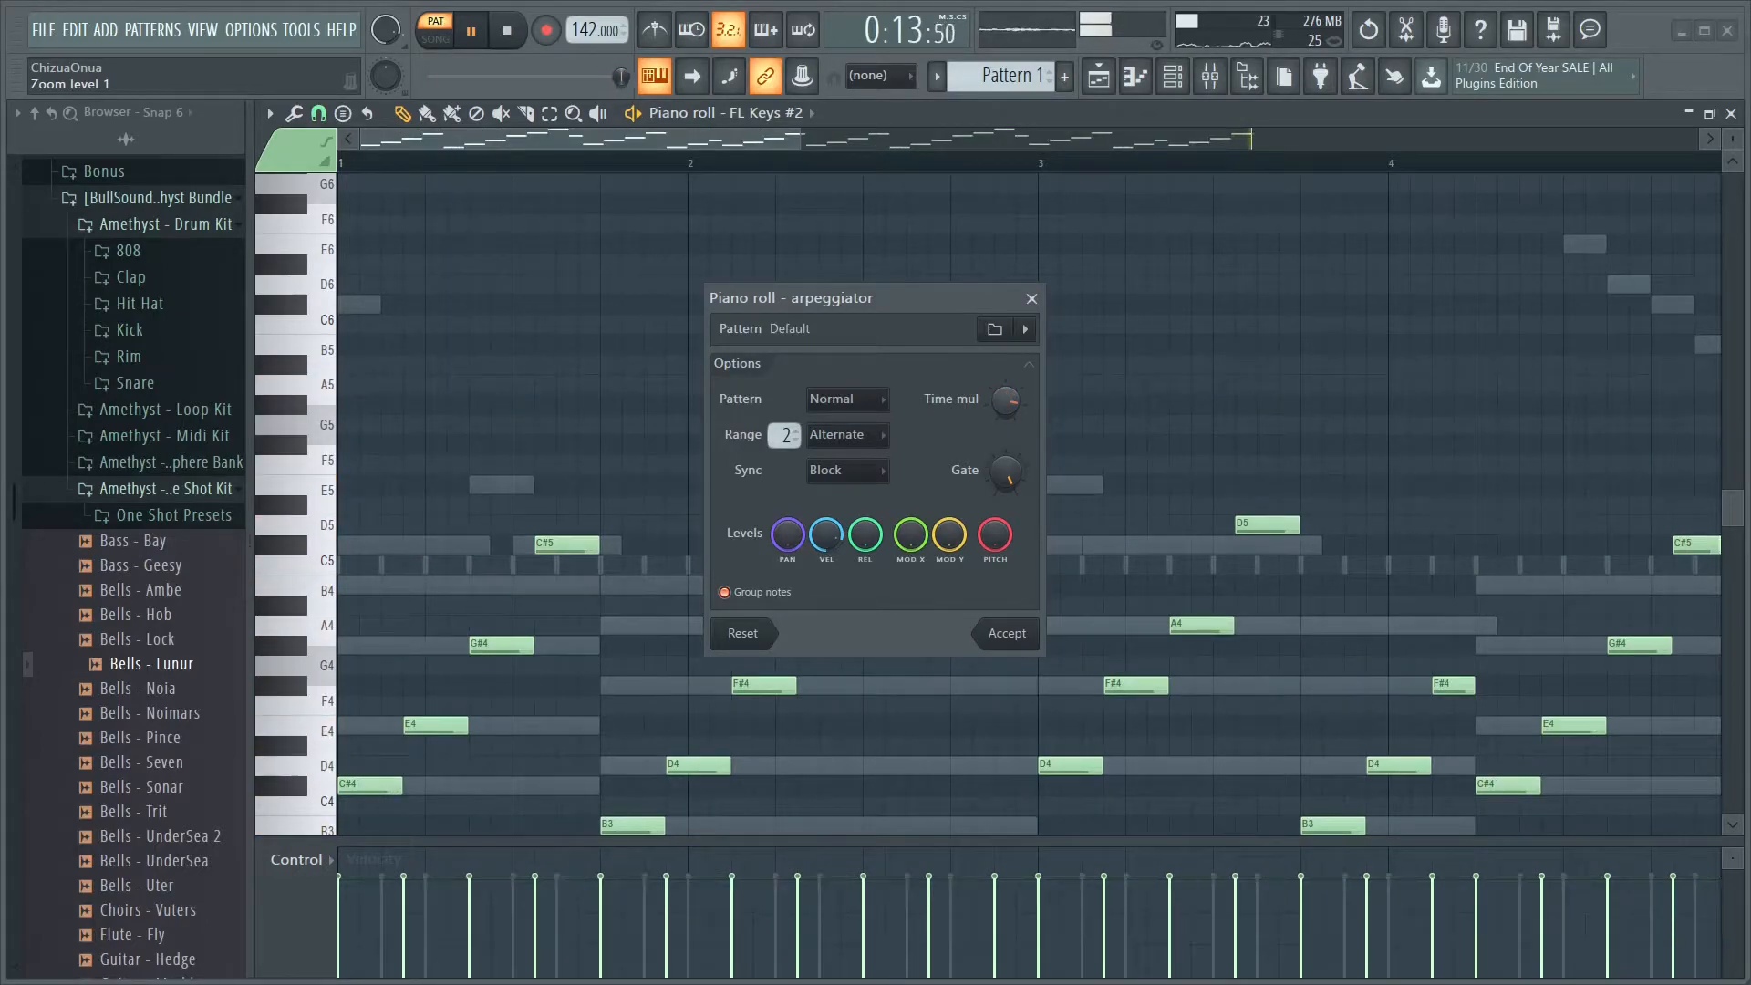
# Return the arpeggiator to the Alternate pattern with a range of 2 and shorter notes, and accept the arpeggio
pyautogui.click(864, 402)
pyautogui.click(861, 467)
pyautogui.click(861, 469)
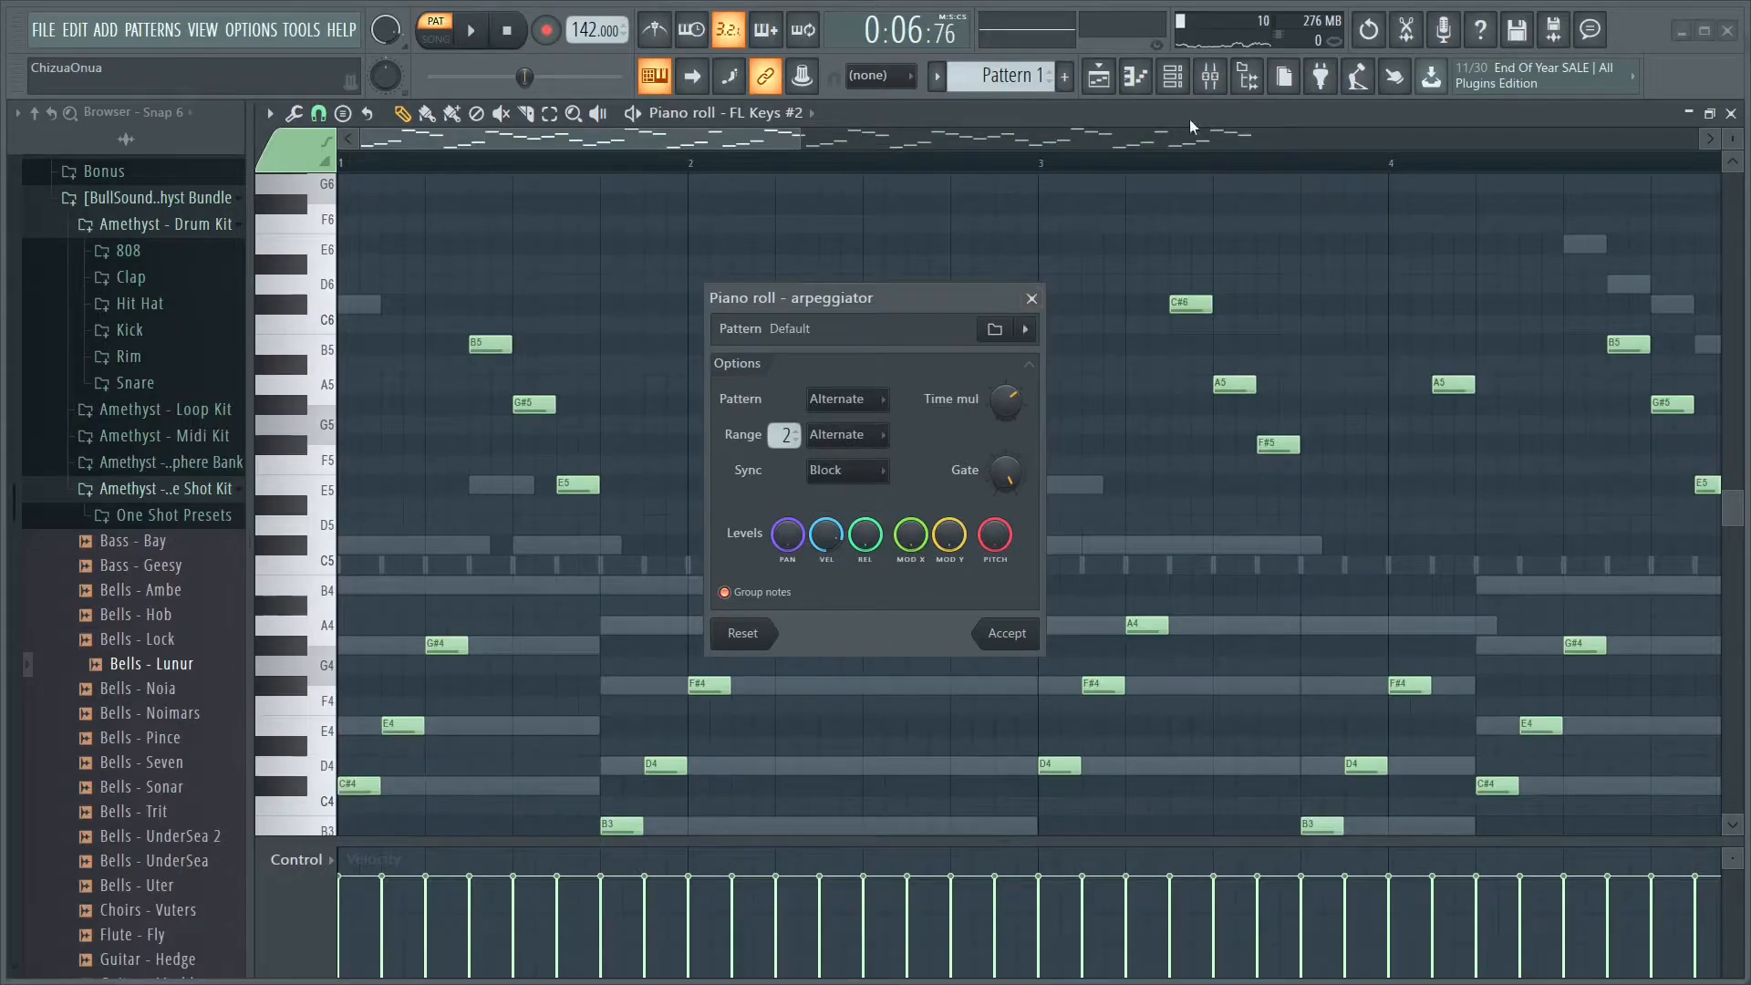
pyautogui.click(994, 637)
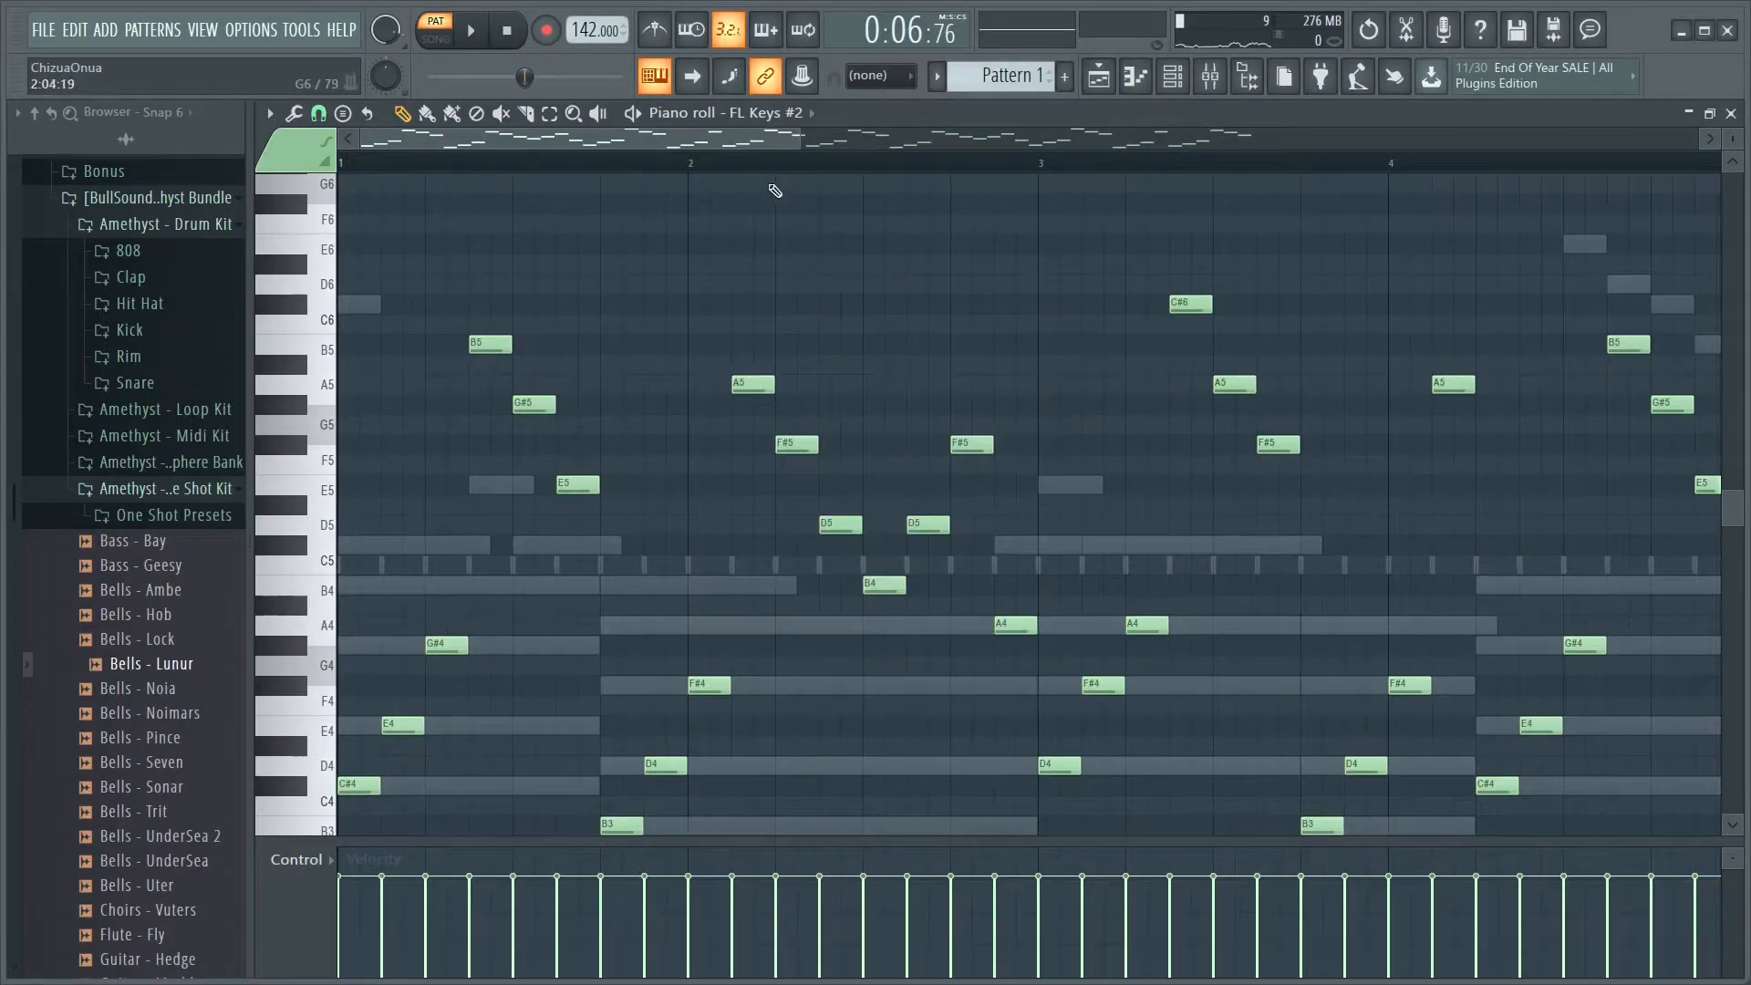
# Route FL Keys #2 to mixer insert 10, load HalfTime in its first effect slot and play the pattern
pyautogui.click(1184, 82)
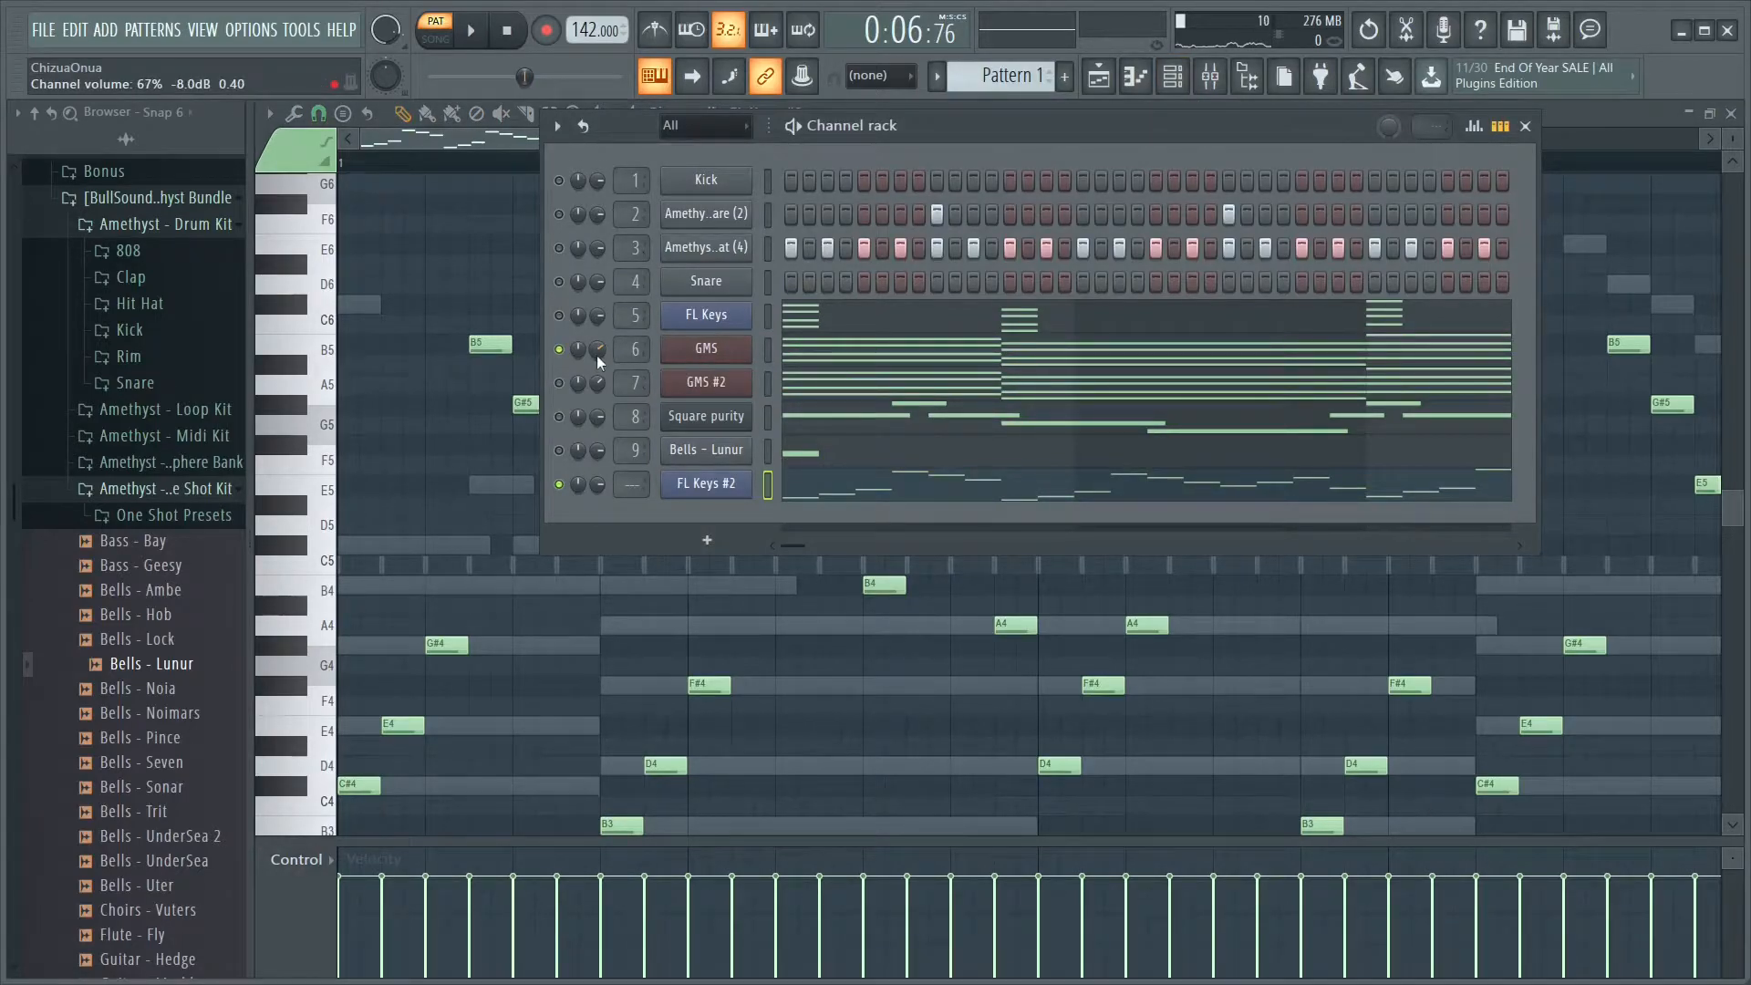
pyautogui.scroll(3, 597, 351)
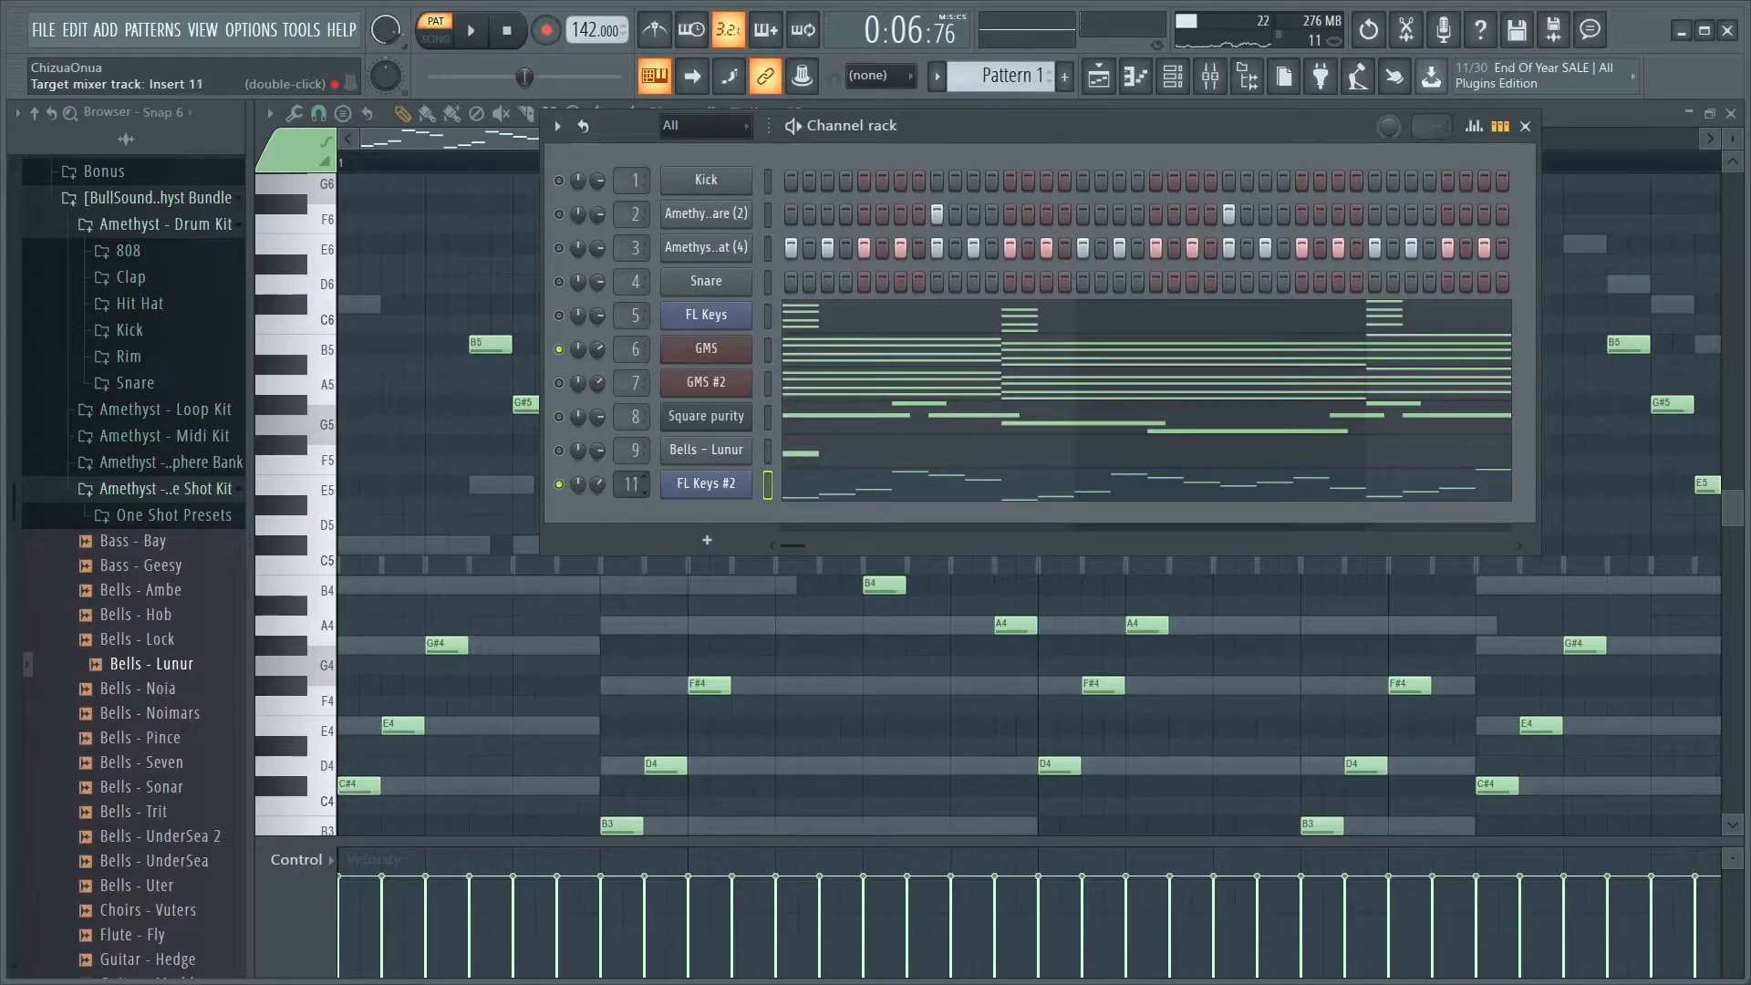
pyautogui.click(1210, 77)
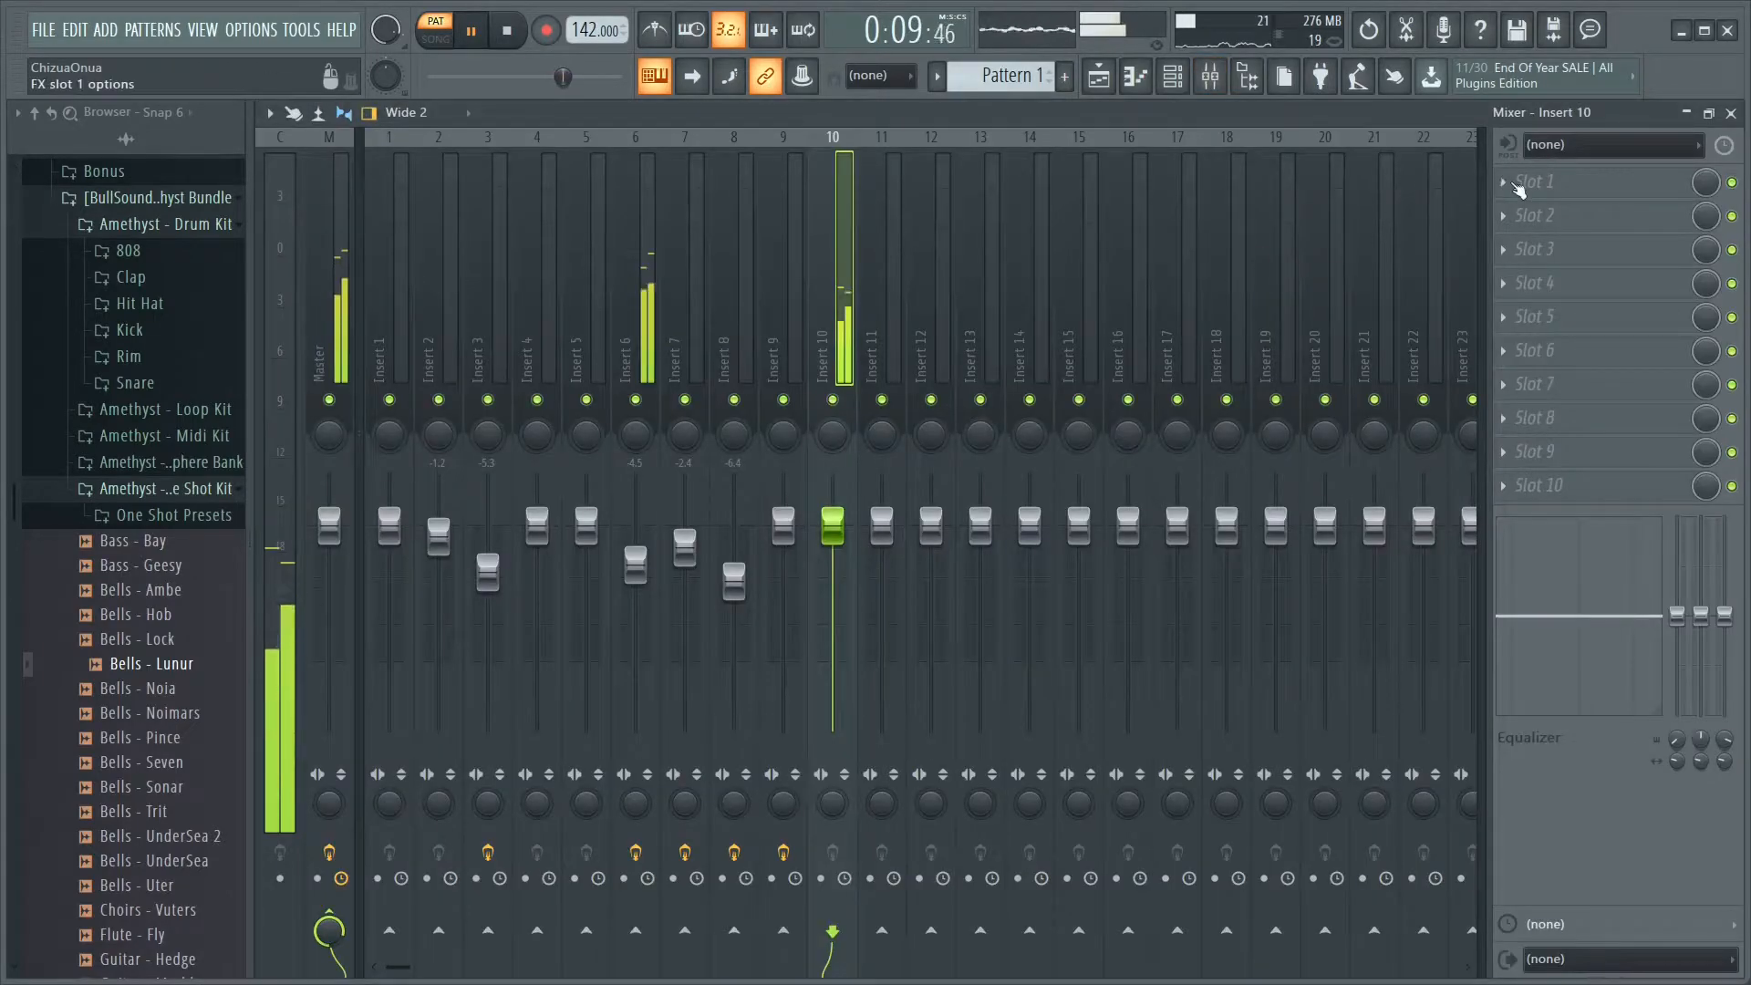
pyautogui.click(1541, 181)
pyautogui.moveTo(1550, 209)
pyautogui.click(1231, 680)
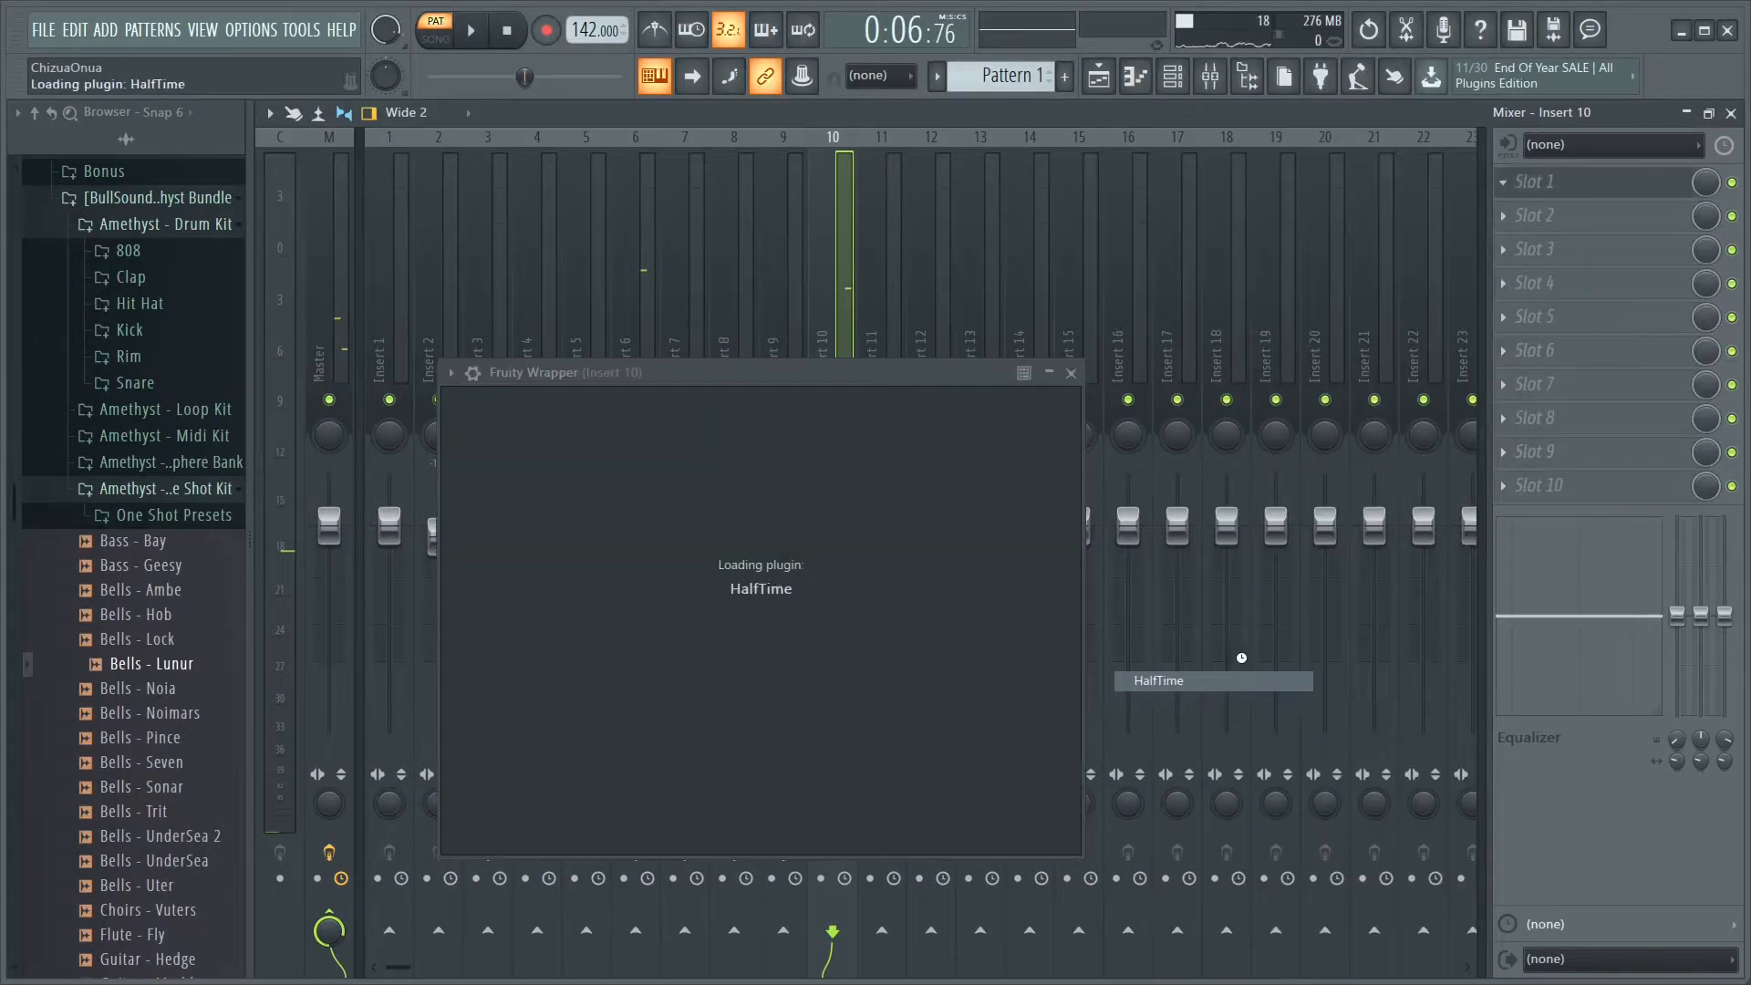
pyautogui.press('space')
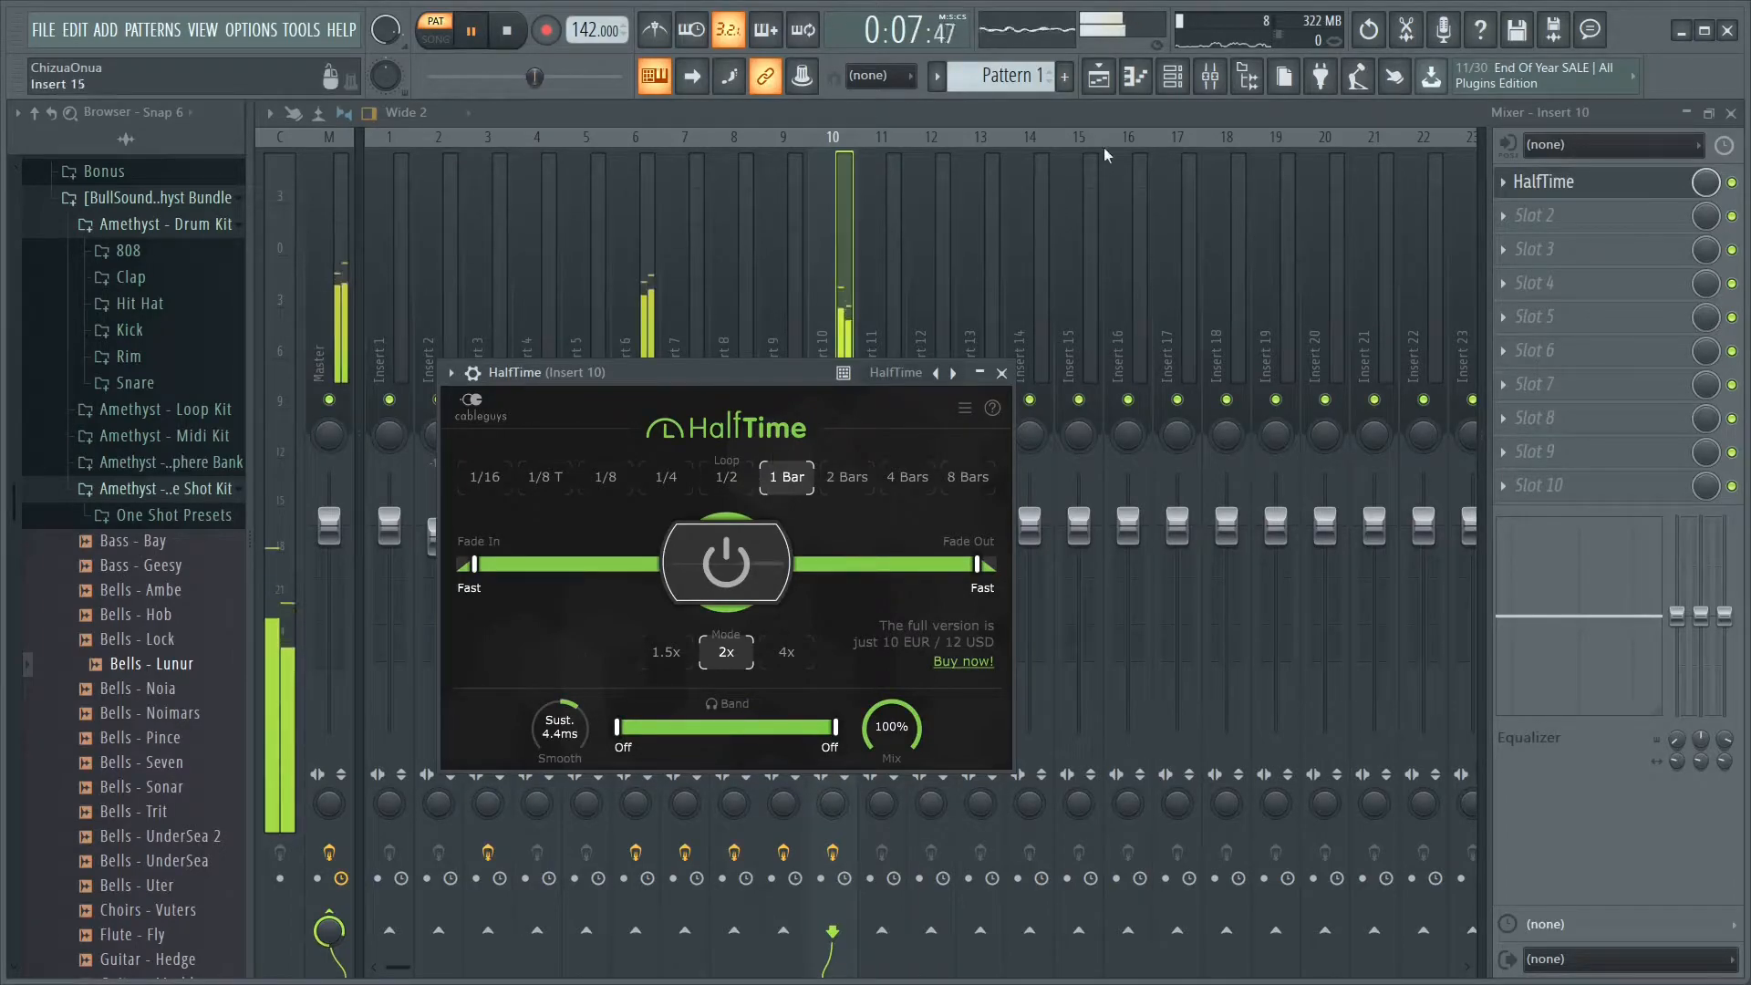
# Transpose all FL Keys #2 arpeggio notes up one octave and check them by playback
pyautogui.click(1172, 77)
pyautogui.rightClick(714, 492)
pyautogui.click(758, 476)
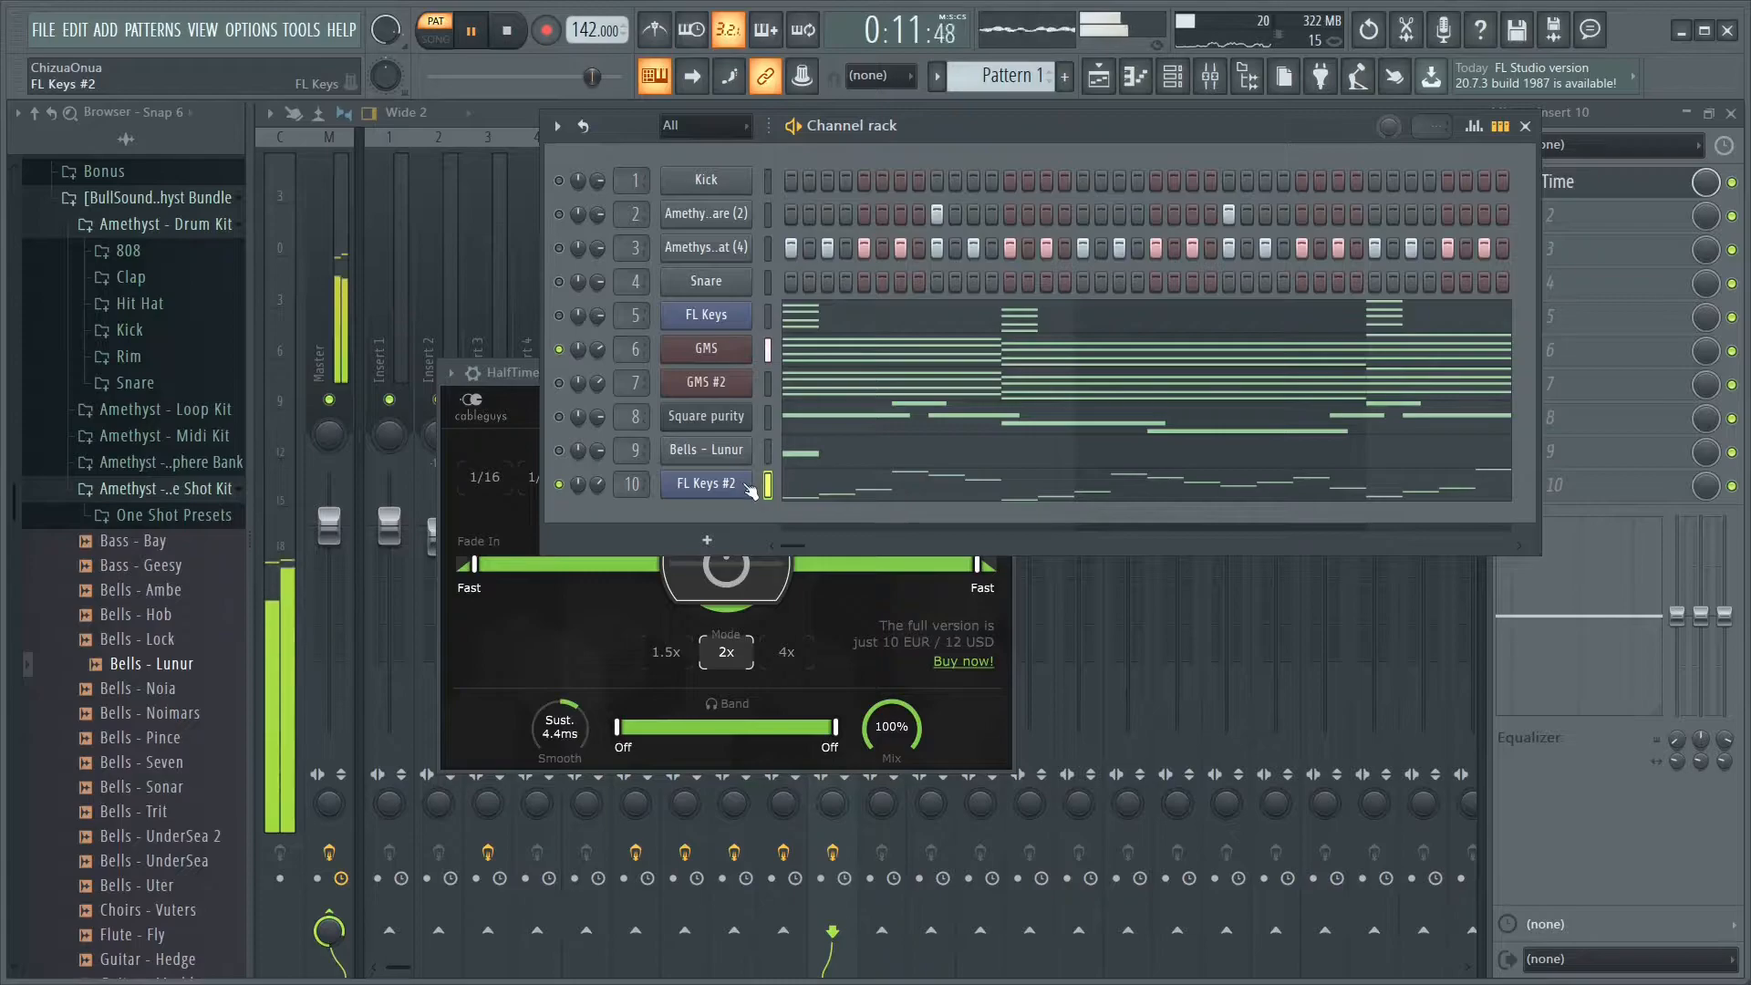
pyautogui.rightClick(750, 490)
pyautogui.click(784, 483)
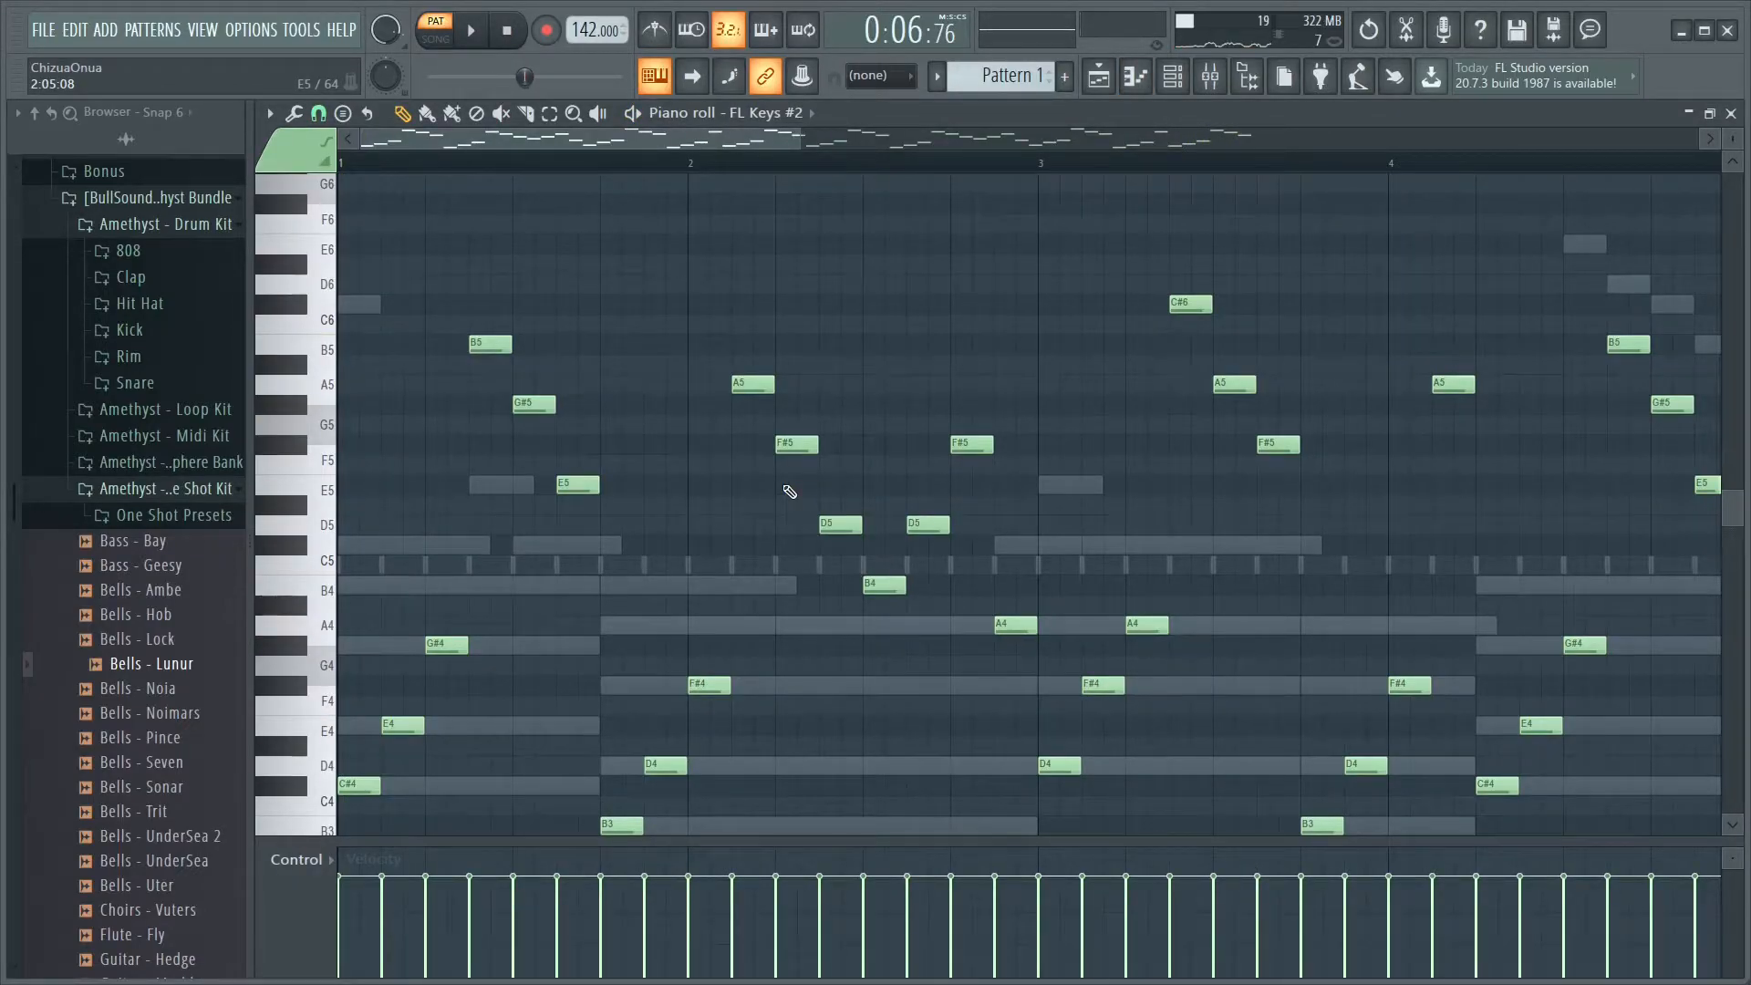
pyautogui.hotkey('ctrl', 'Up')
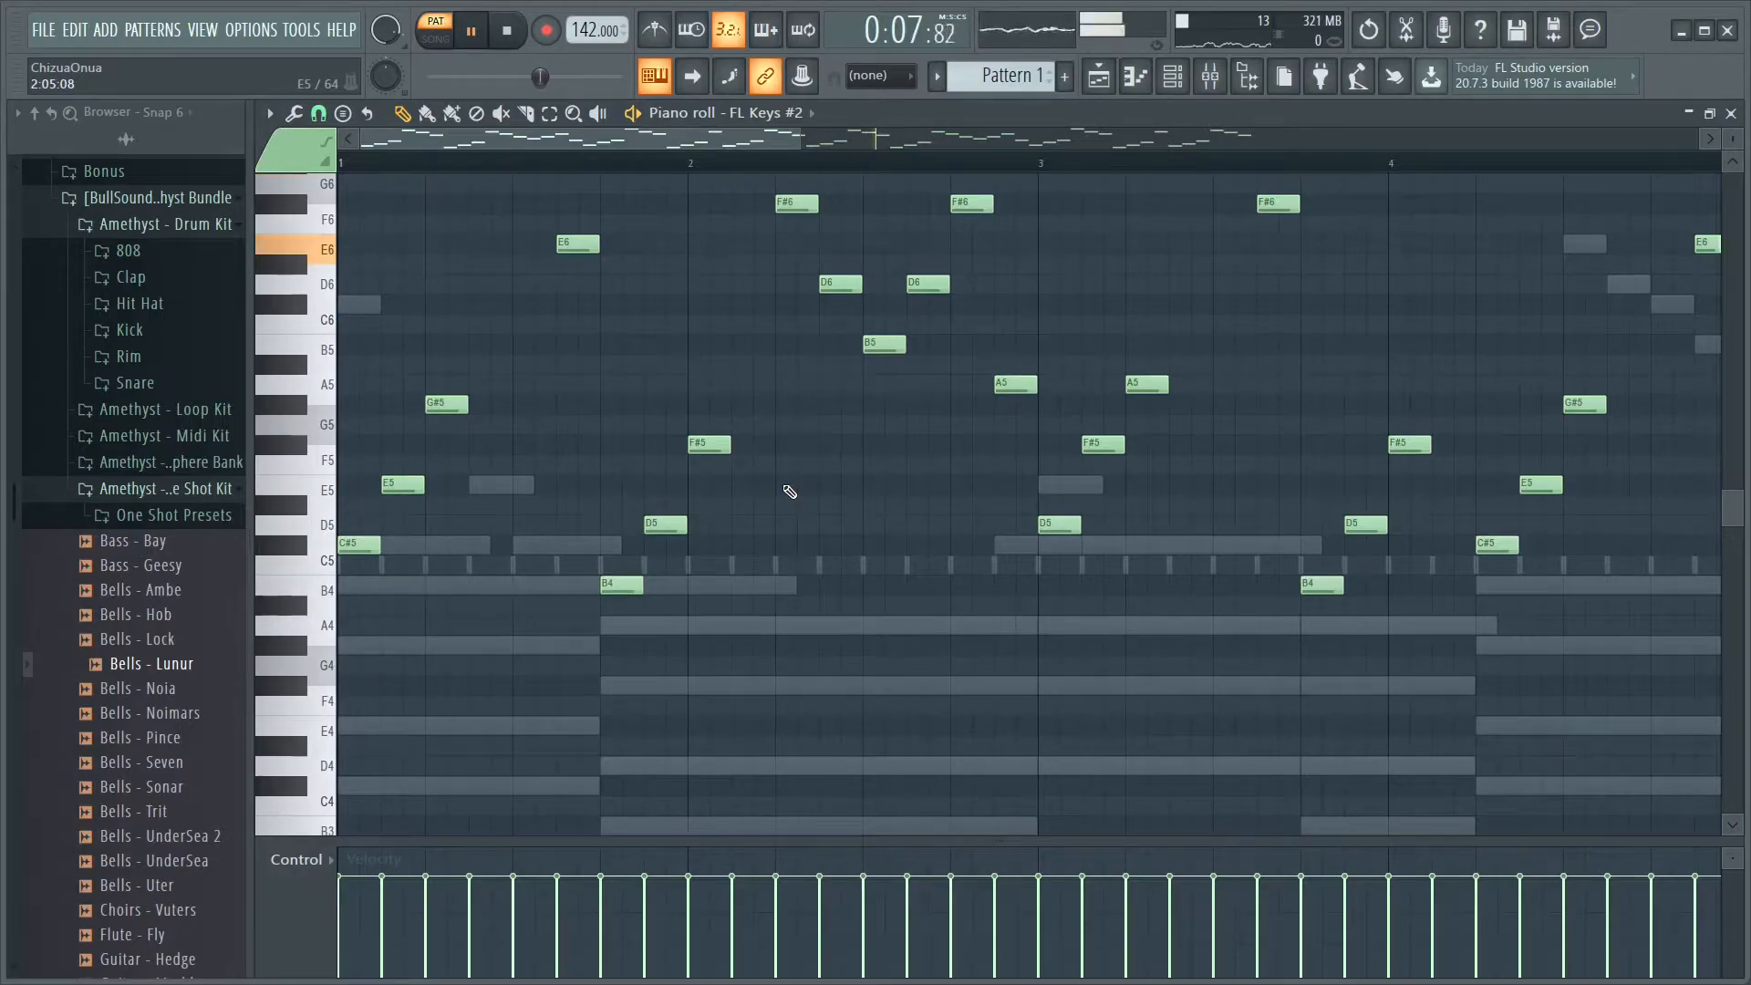
pyautogui.scroll(3, 1192, 483)
pyautogui.press('space')
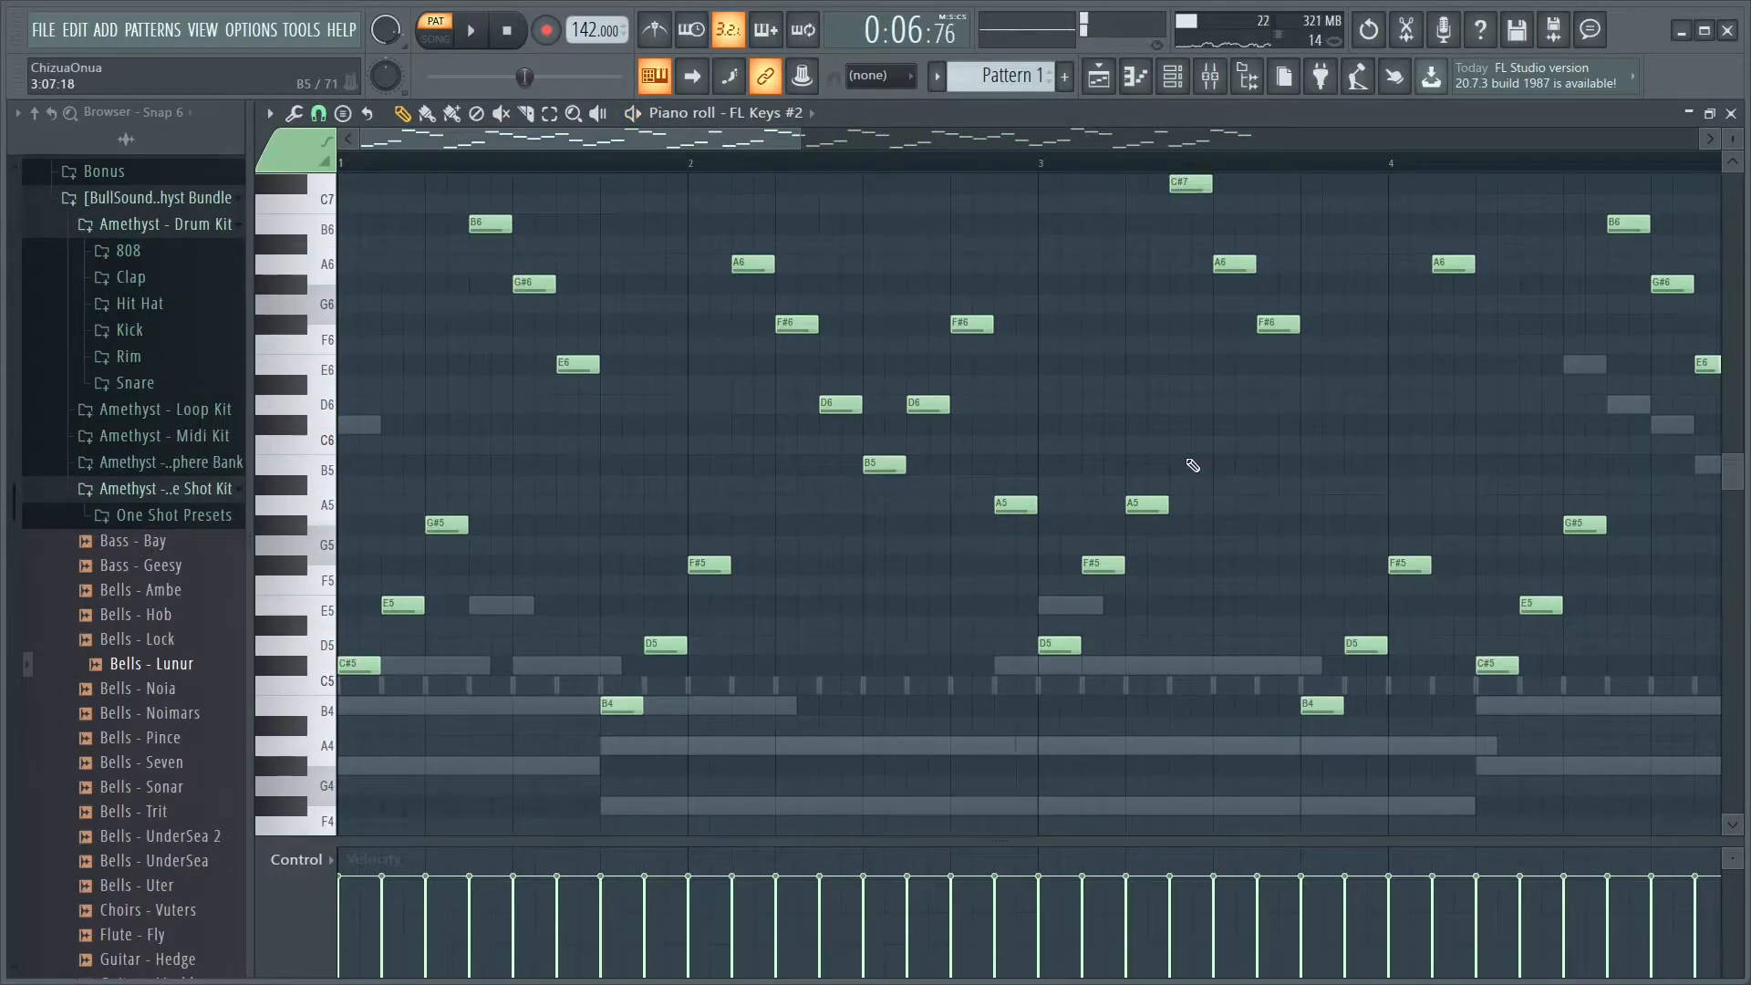
# Set the HalfTime loop length on insert 10 to 1/4 during playback and close the plugin
pyautogui.press('F9')
pyautogui.press('space')
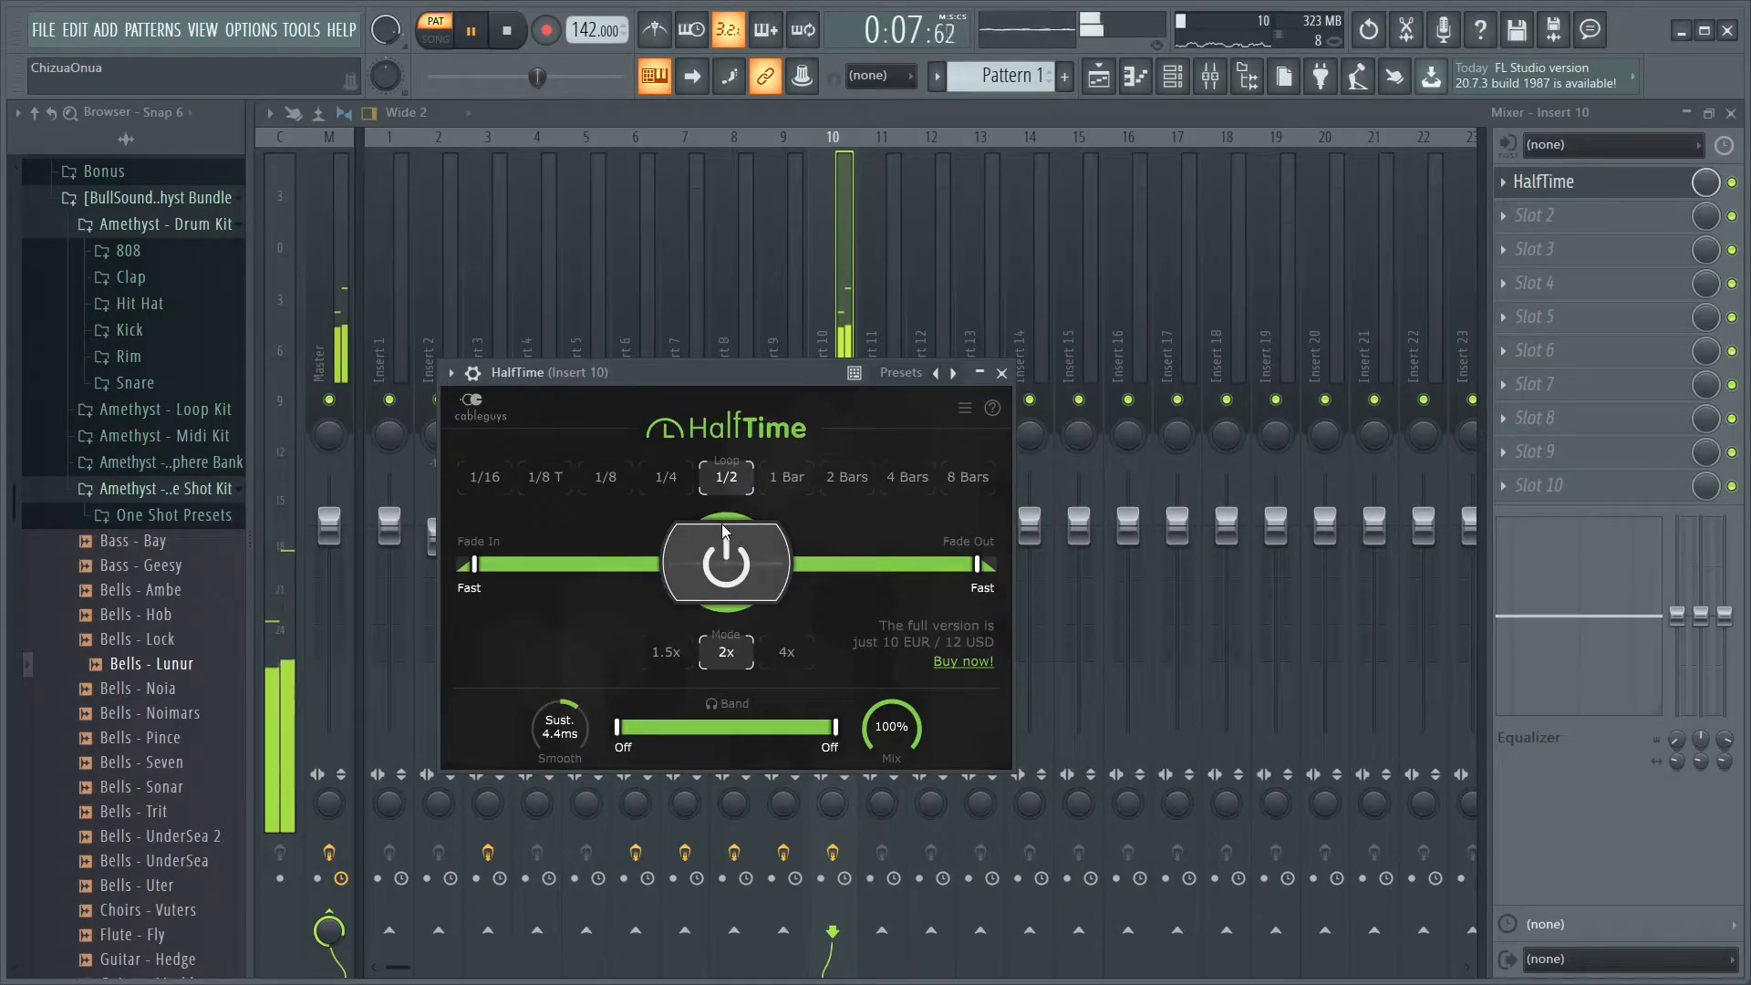
pyautogui.click(666, 488)
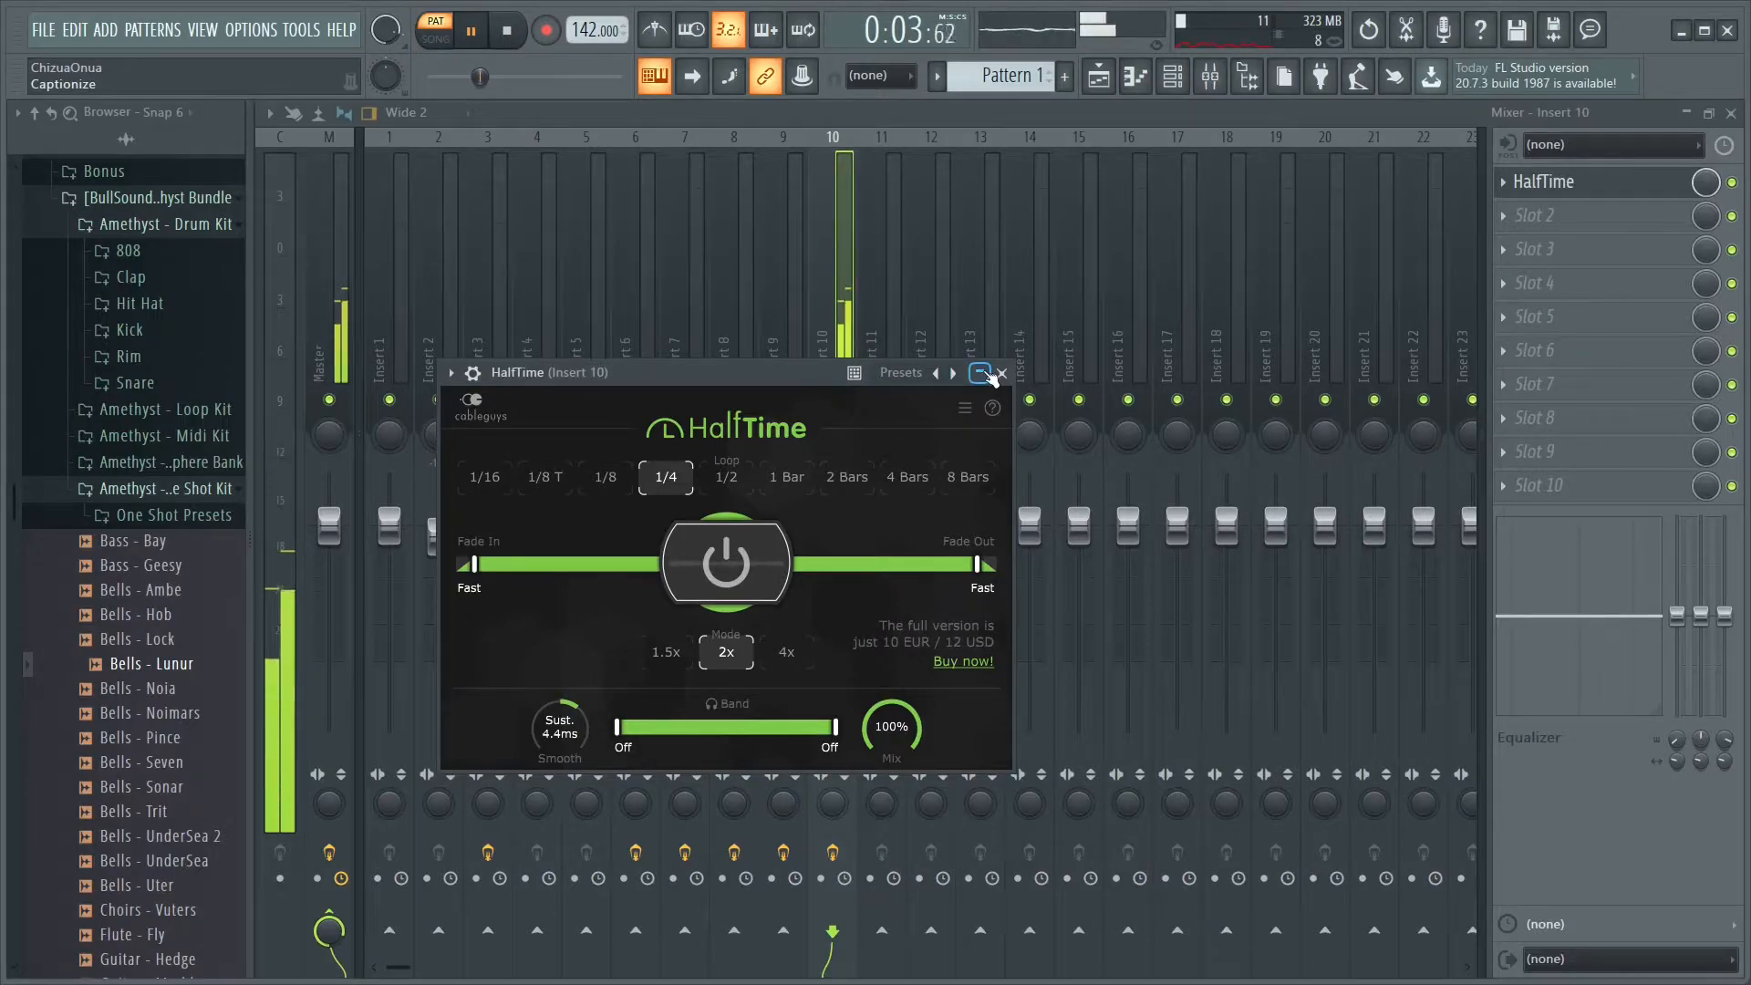
pyautogui.click(1001, 373)
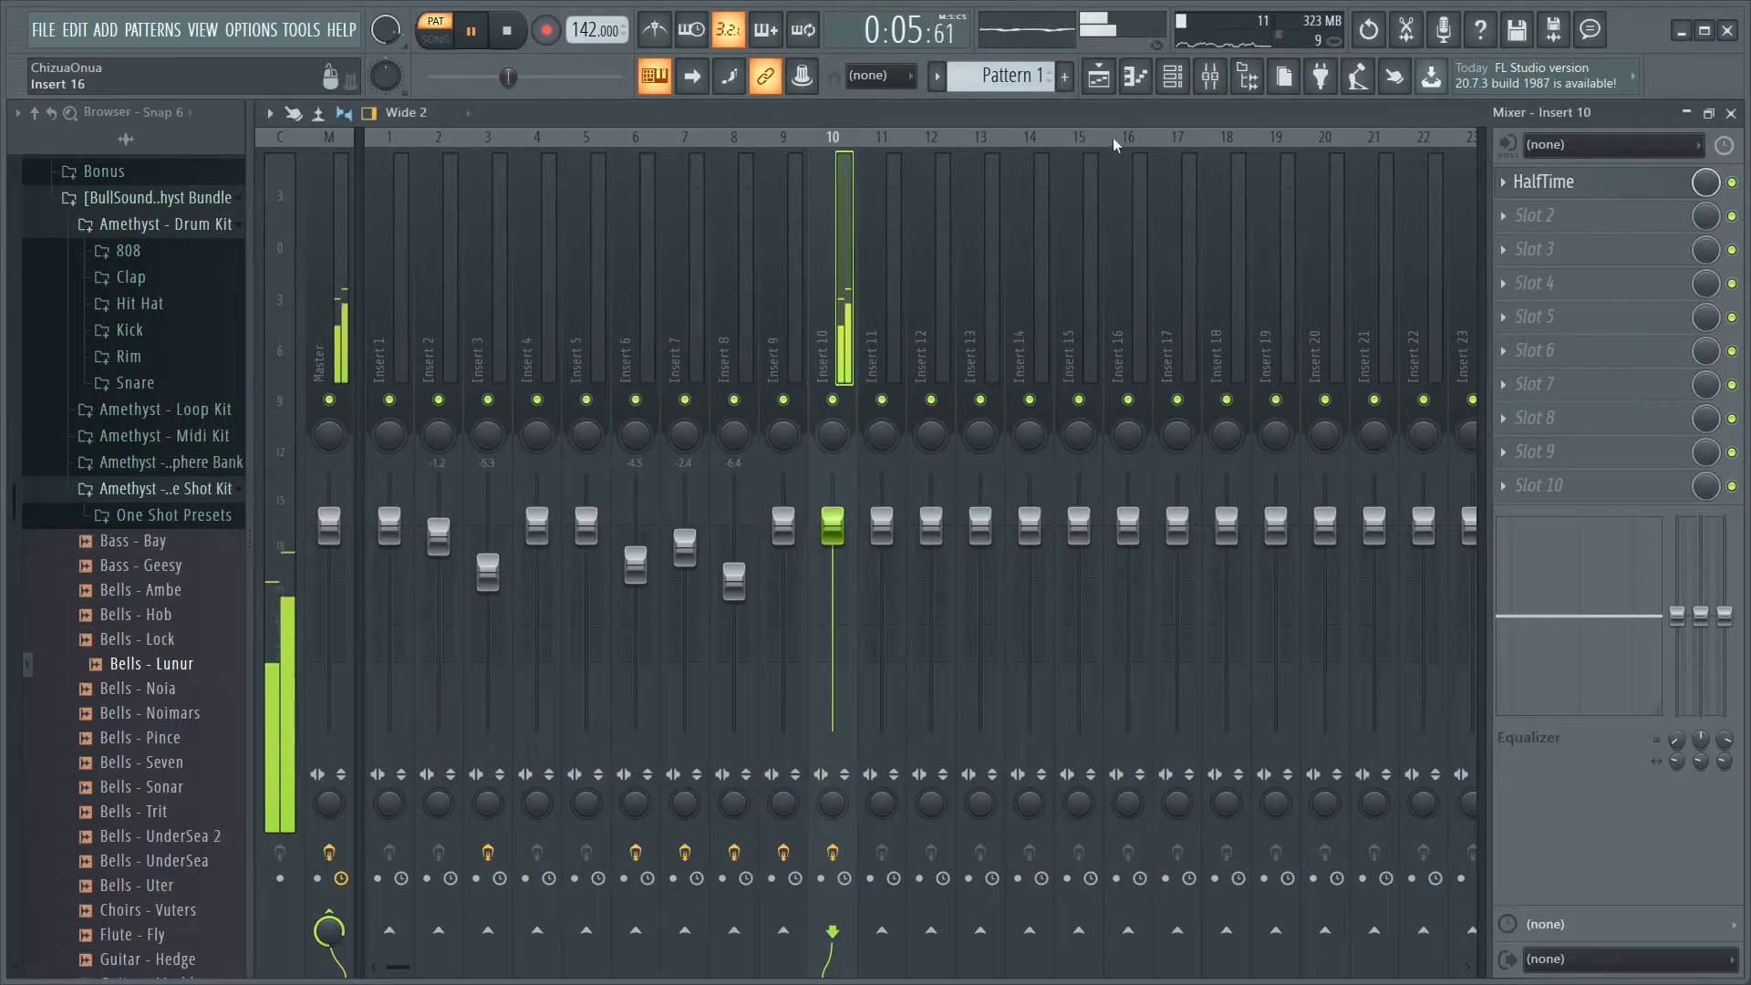
# Stop playback and solo the FL Keys #2 channel in the channel rack
pyautogui.click(1173, 77)
pyautogui.press('space')
pyautogui.rightClick(559, 483)
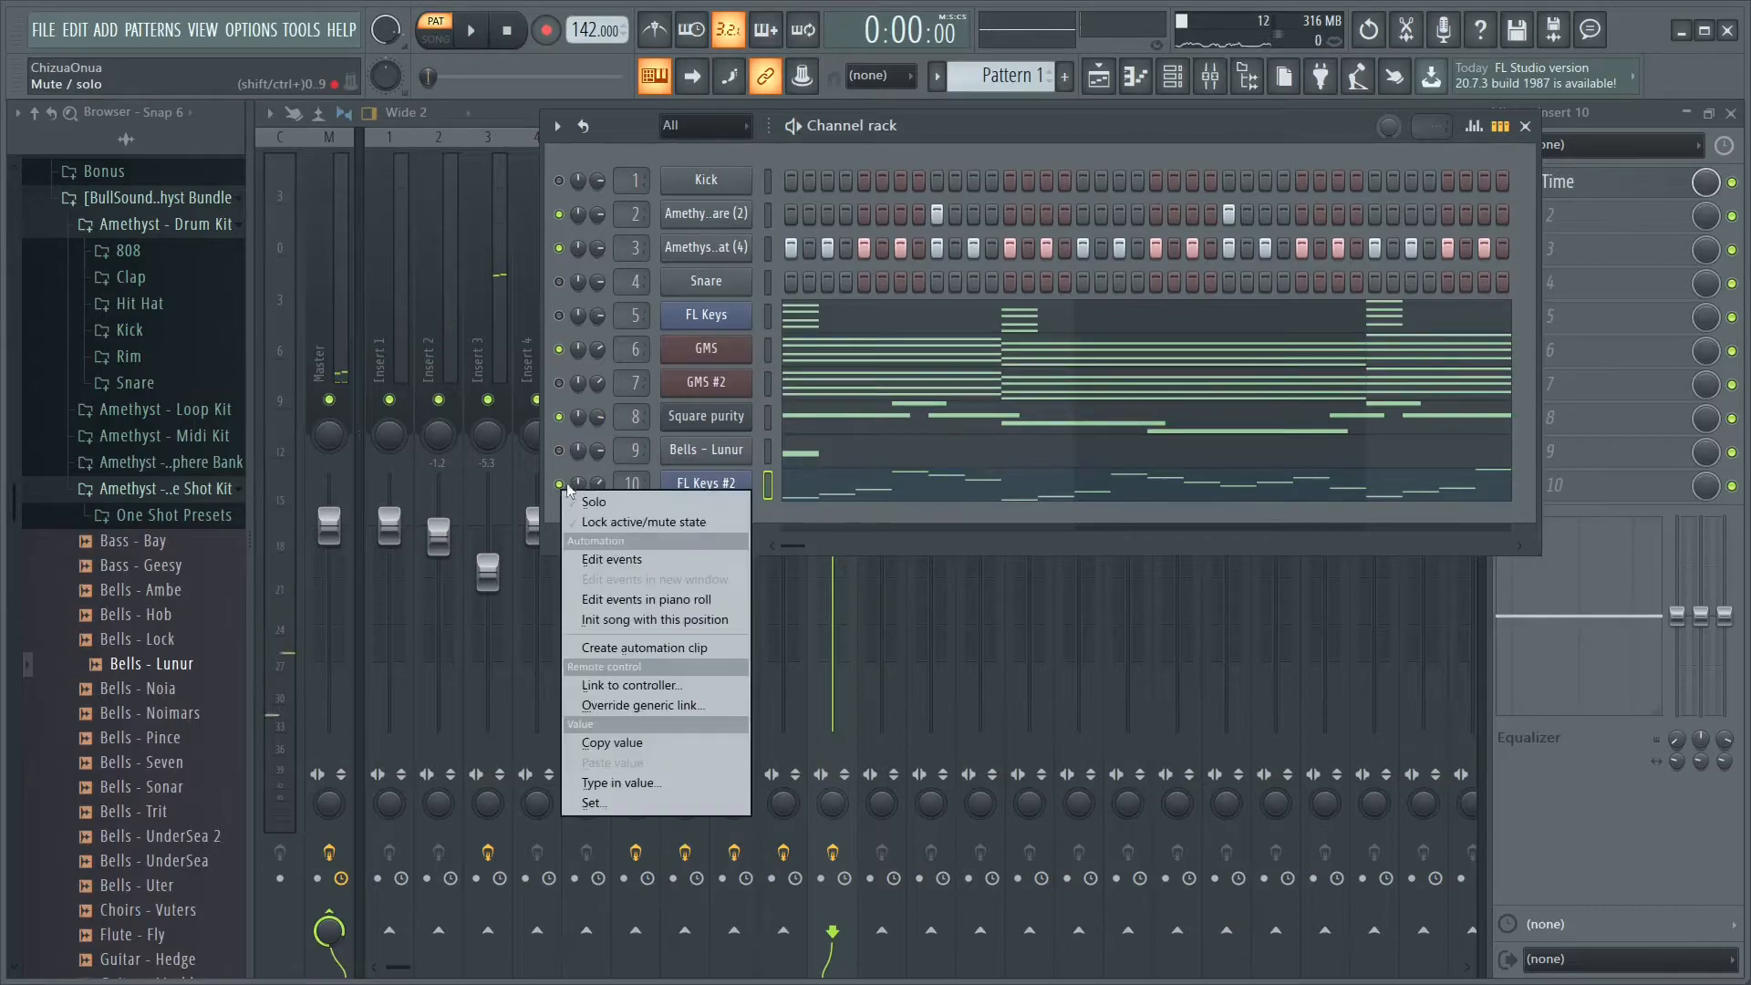
pyautogui.press('Escape')
# Audition the flute and guitar one-shots in the Amethyst kit and add Guitars - Chin as a new channel
pyautogui.scroll(-6, 192, 584)
pyautogui.moveTo(183, 541); pyautogui.dragTo(186, 560)
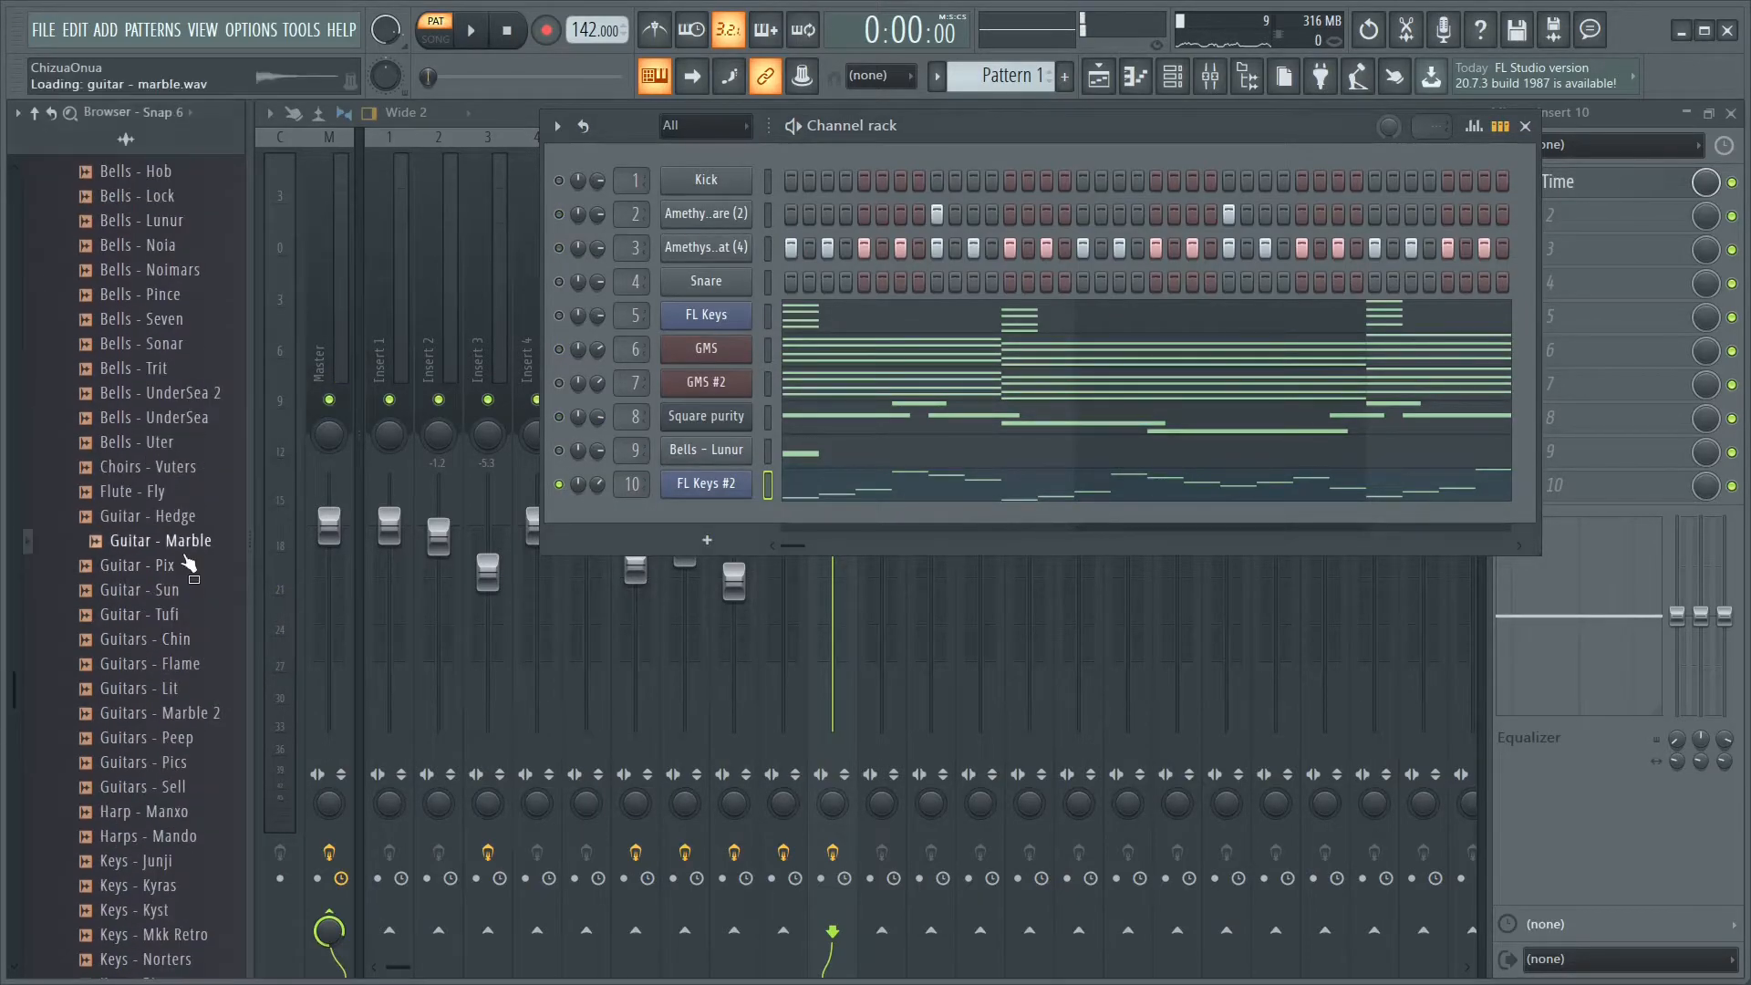
pyautogui.click(187, 523)
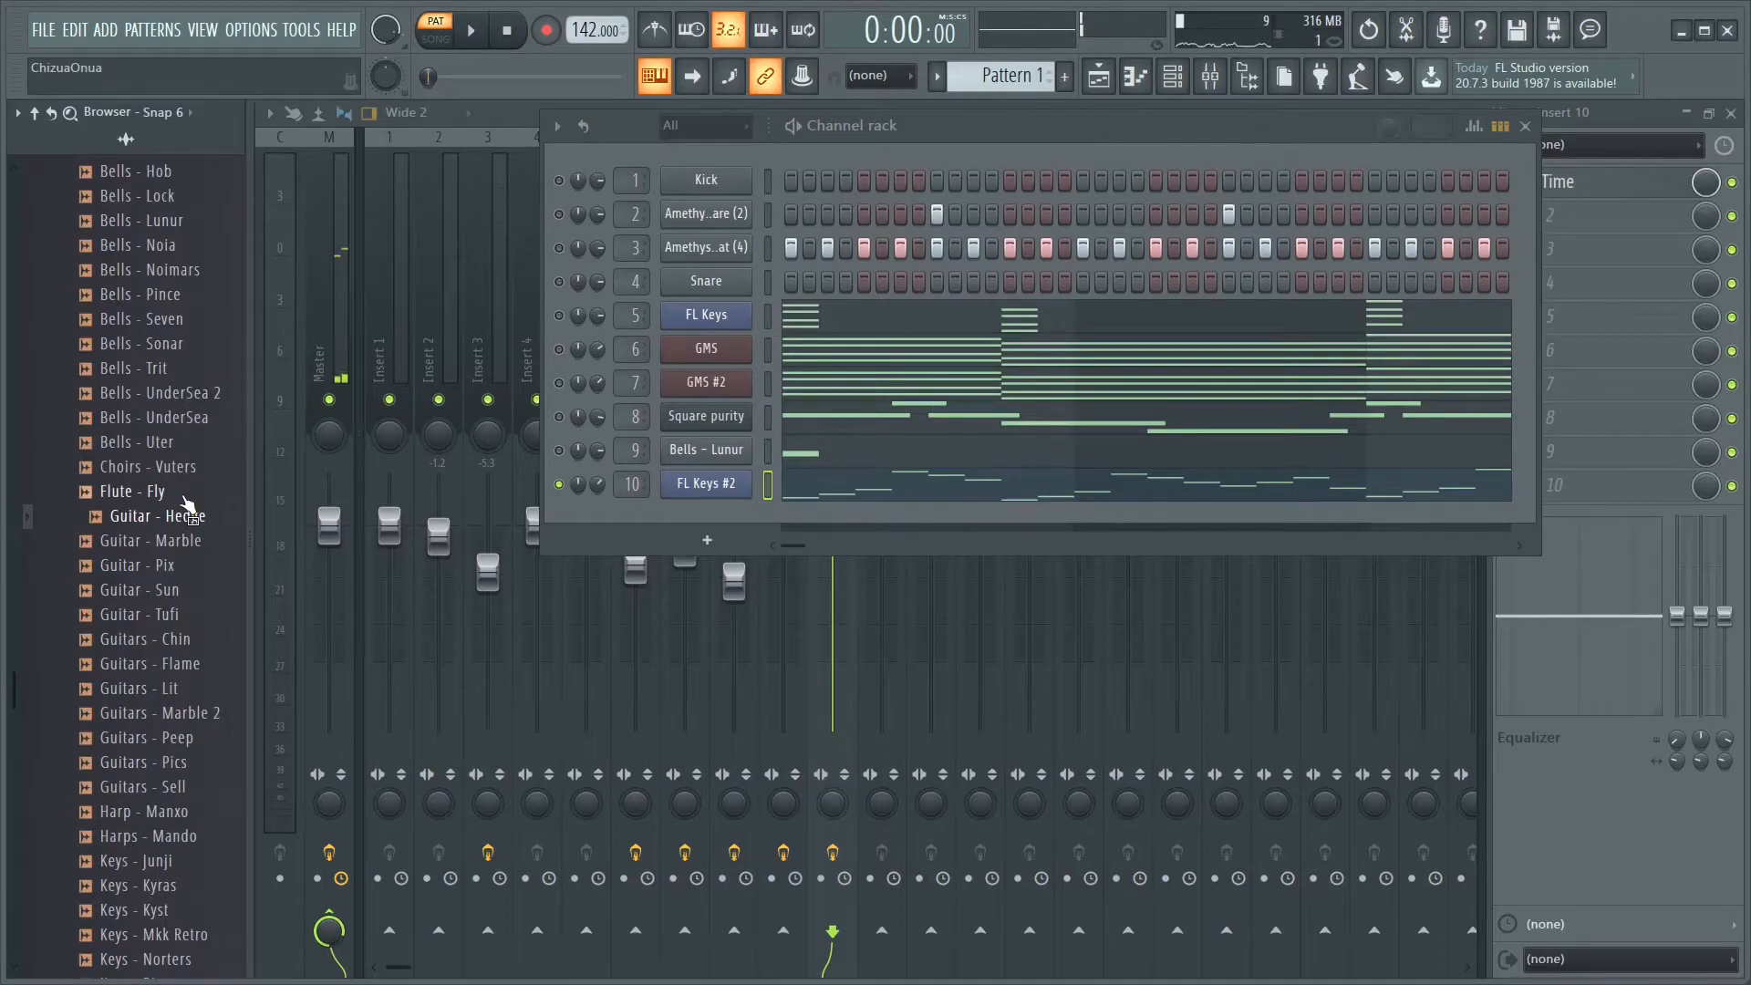
pyautogui.click(183, 495)
pyautogui.click(174, 546)
pyautogui.click(181, 591)
pyautogui.click(189, 640)
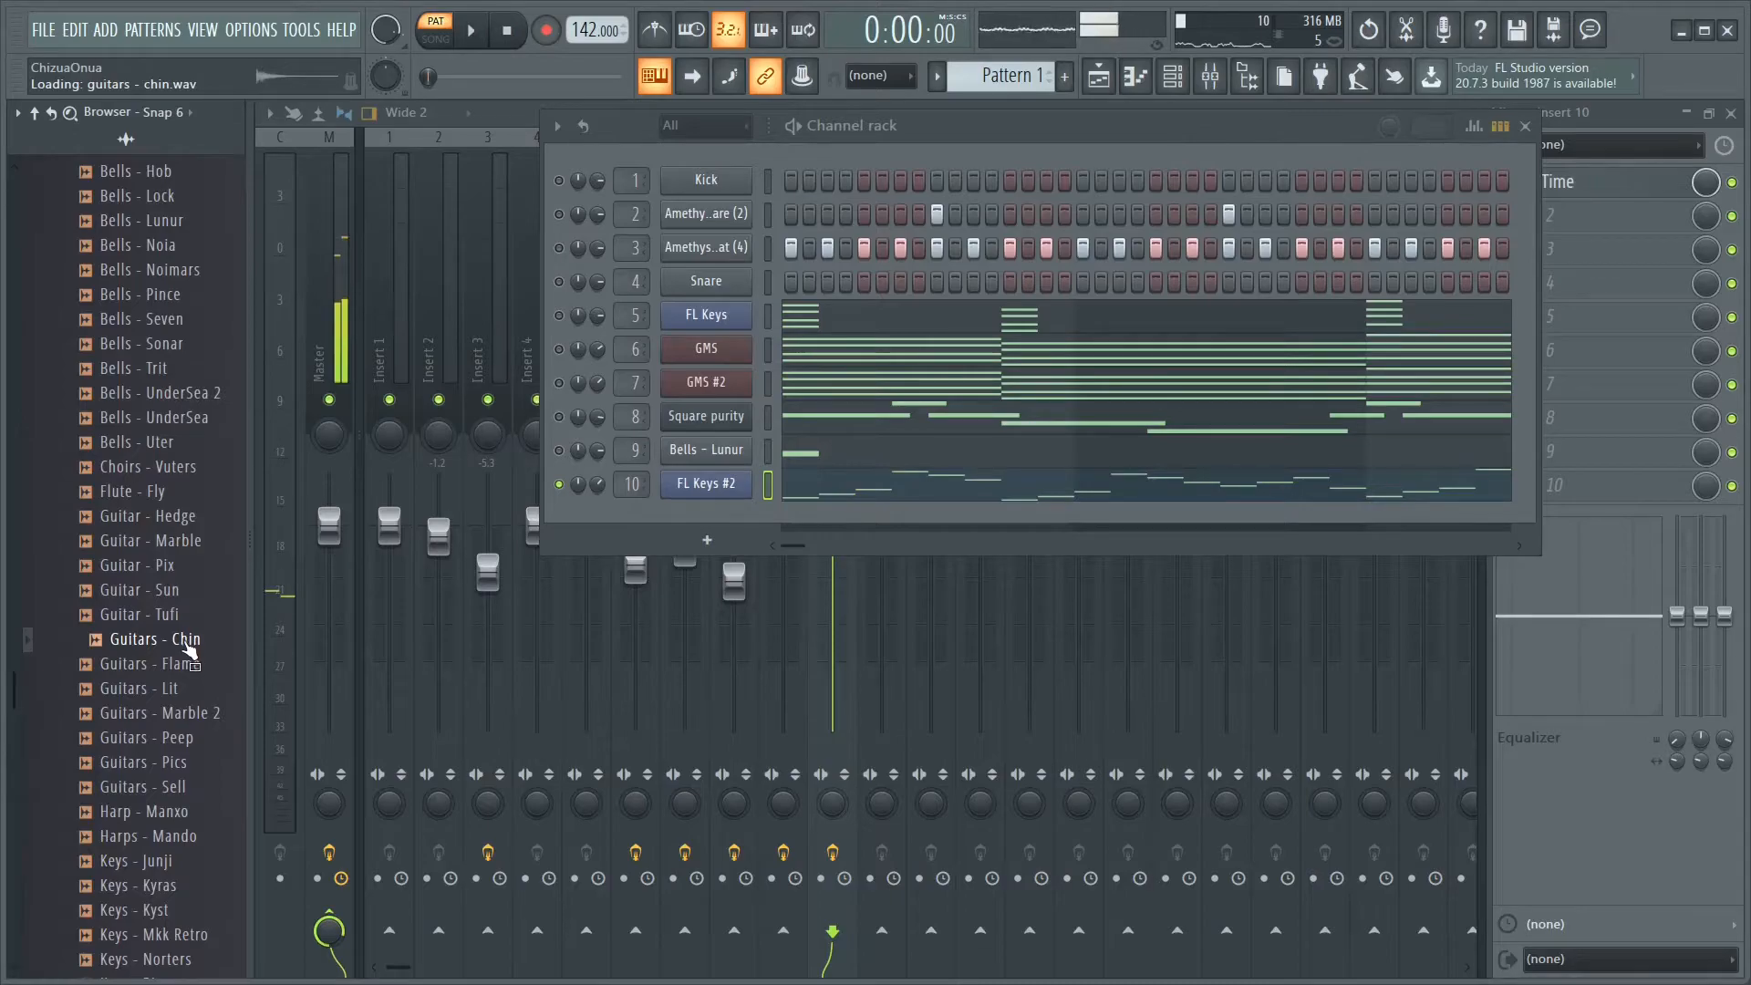
pyautogui.moveTo(721, 523); pyautogui.dragTo(720, 511)
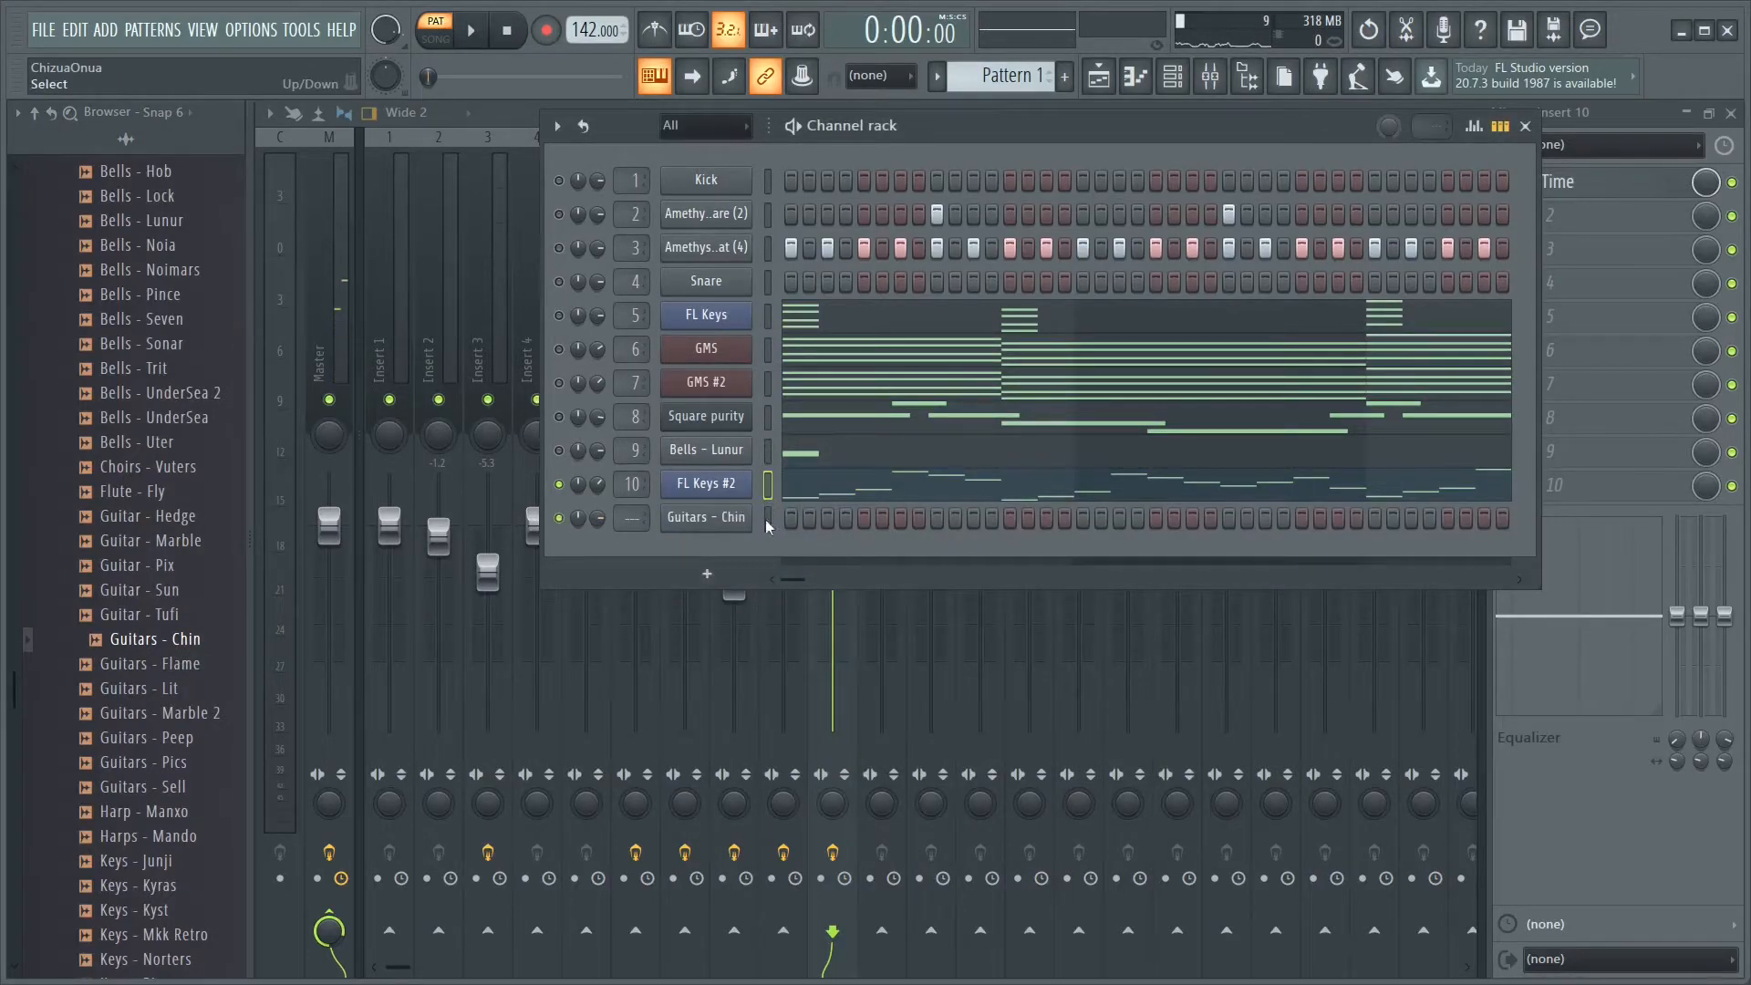
# Paste the copied arpeggio notes into Guitars - Chin and play it through mixer insert 10 with FL Keys #2 muted
pyautogui.hotkey('ctrl', 'v')
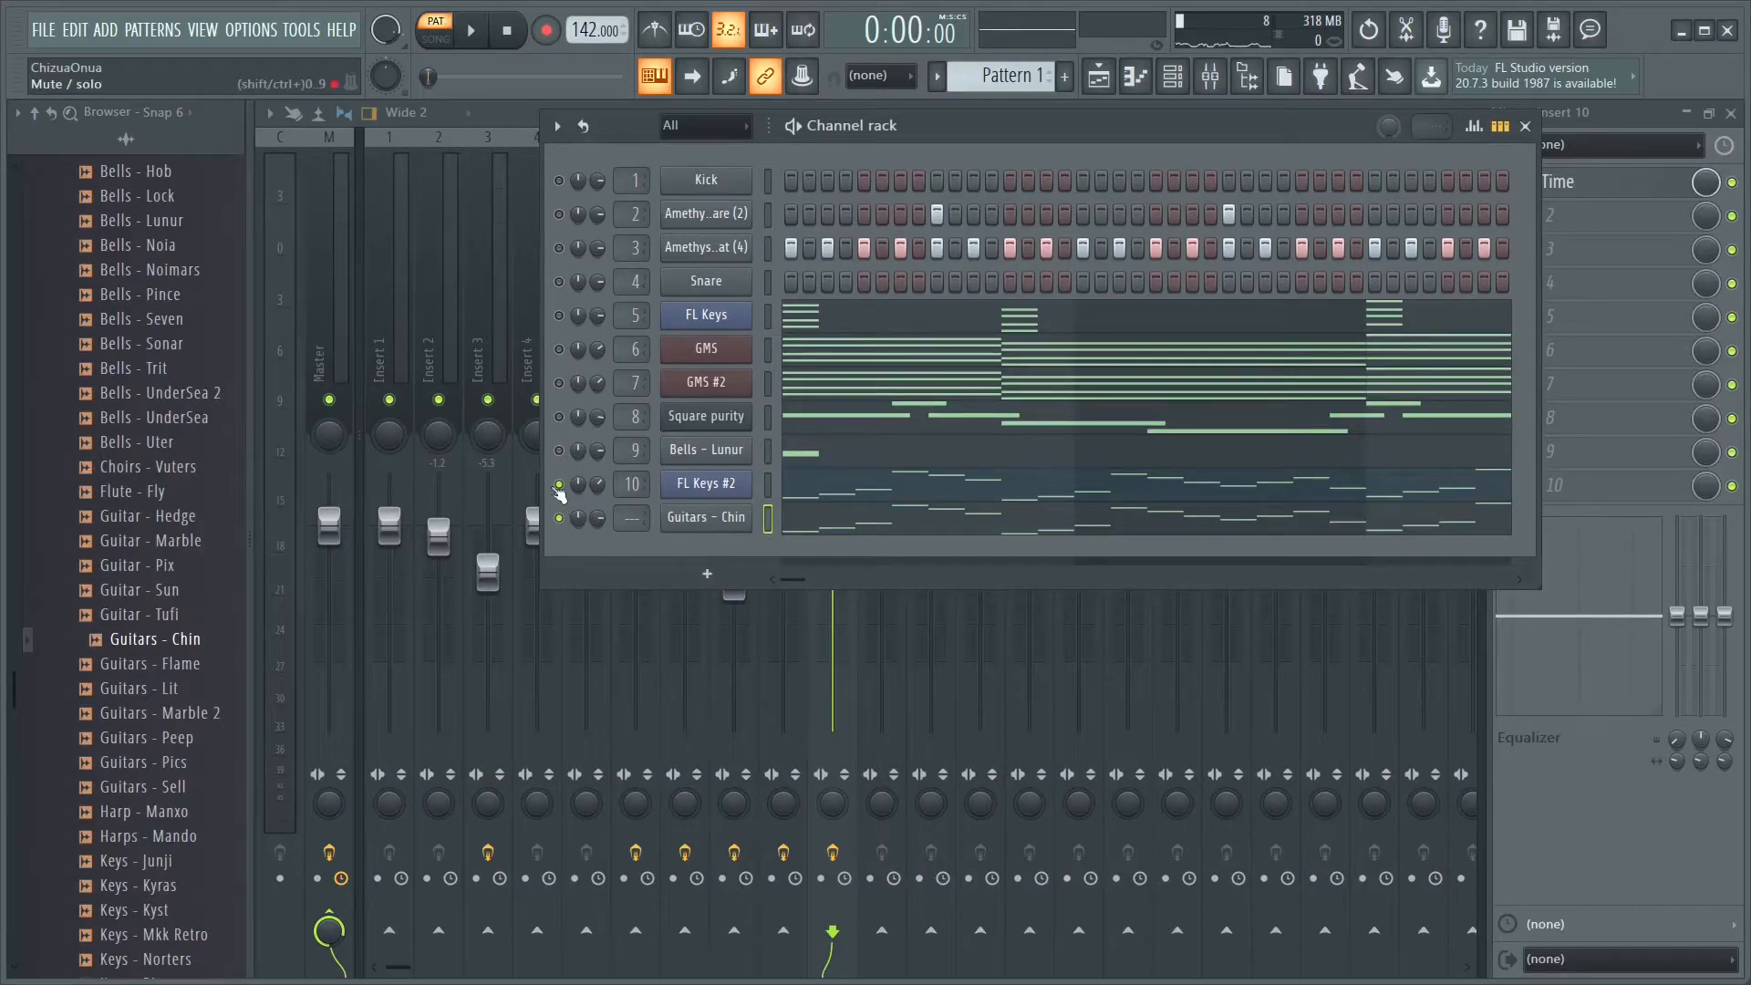
pyautogui.moveTo(613, 528); pyautogui.dragTo(613, 483)
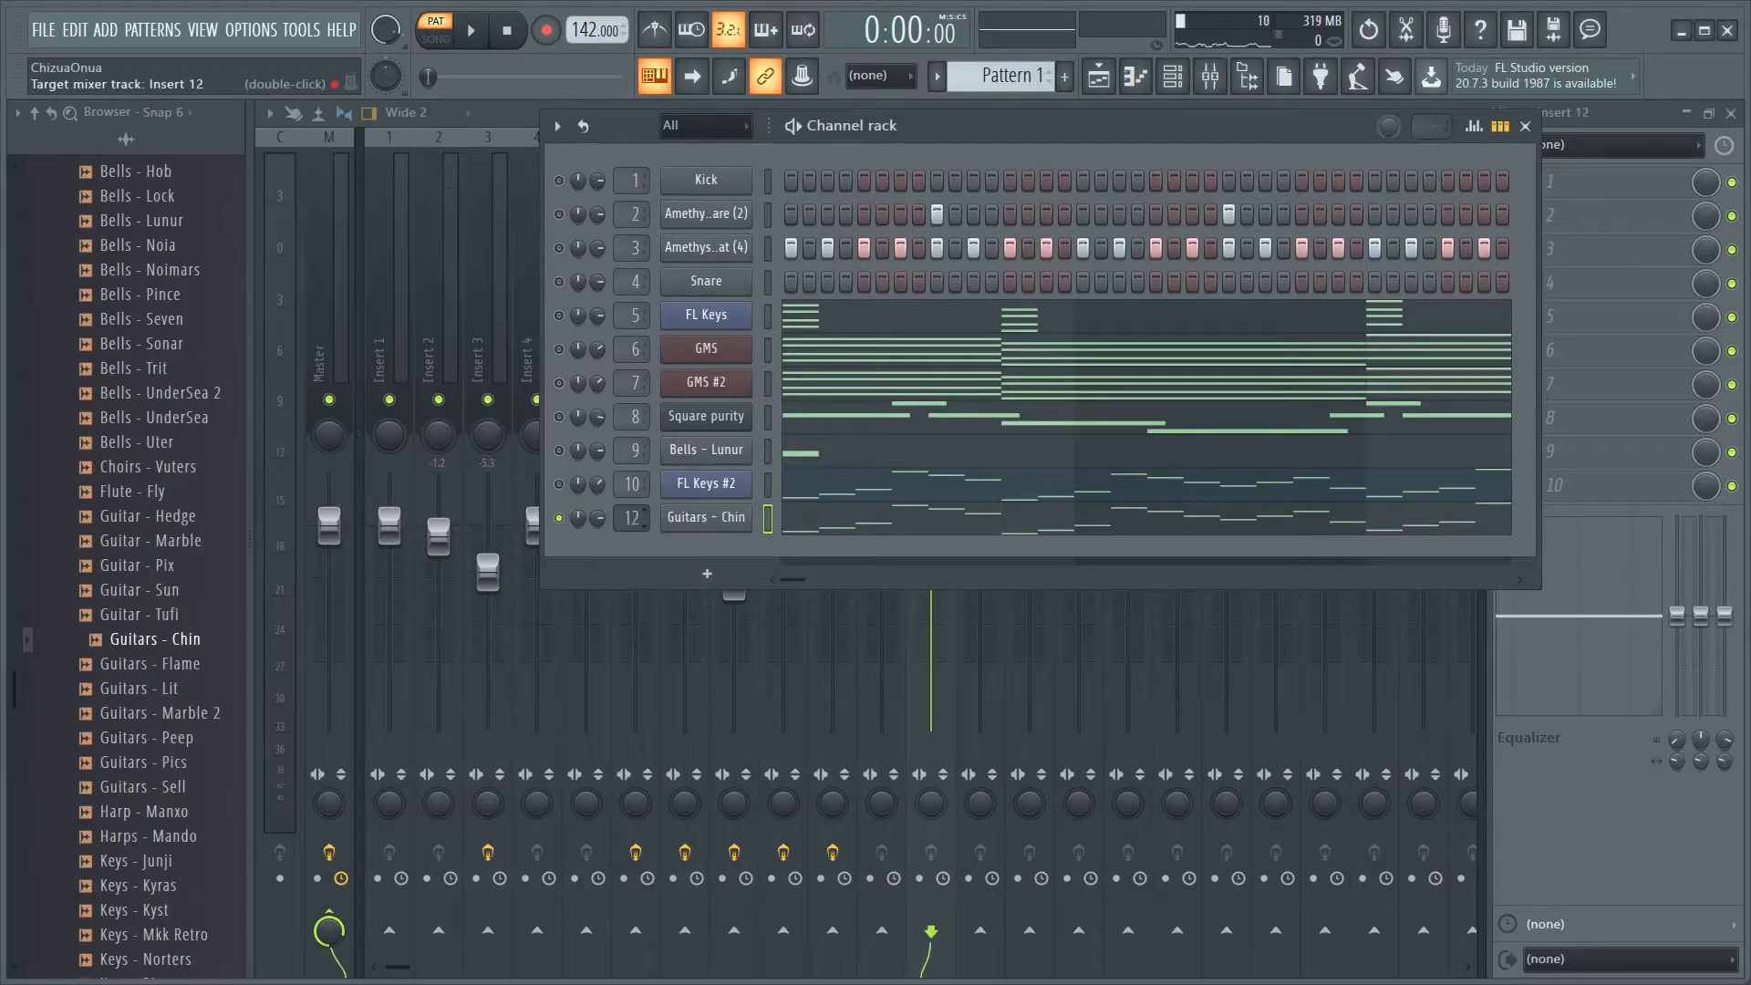
pyautogui.press('space')
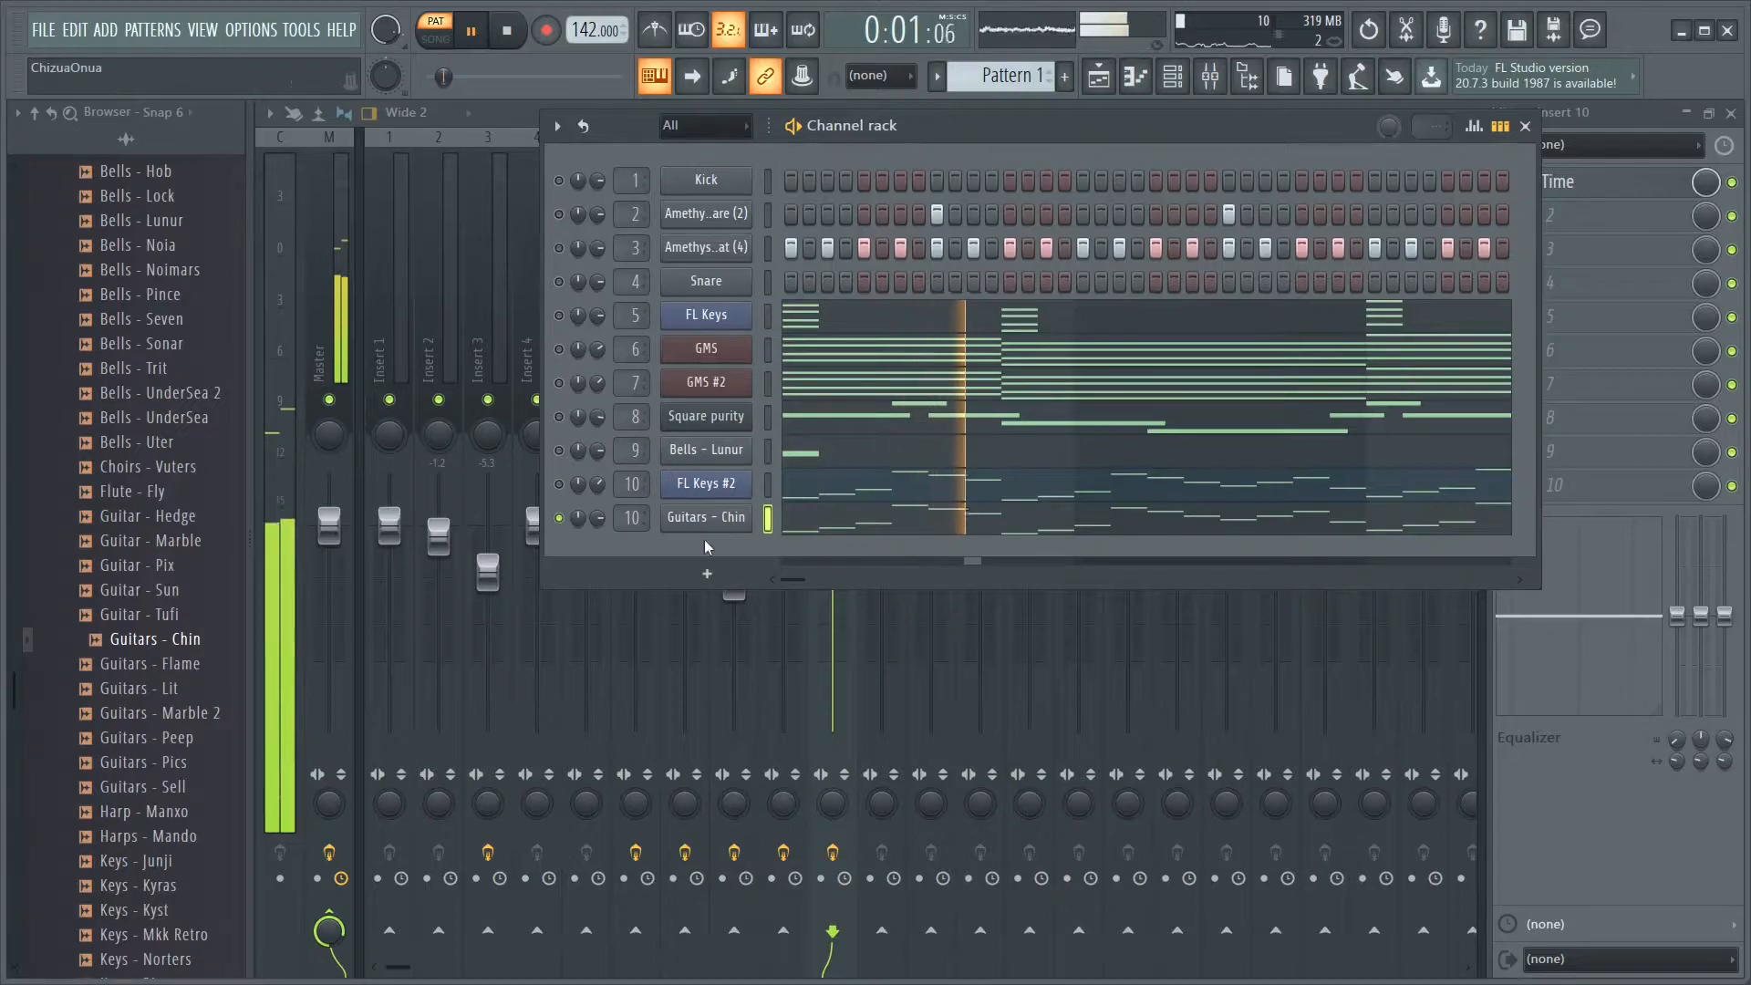
# Transpose all Guitars - Chin notes up one octave in the piano roll during playback
pyautogui.rightClick(758, 516)
pyautogui.click(760, 516)
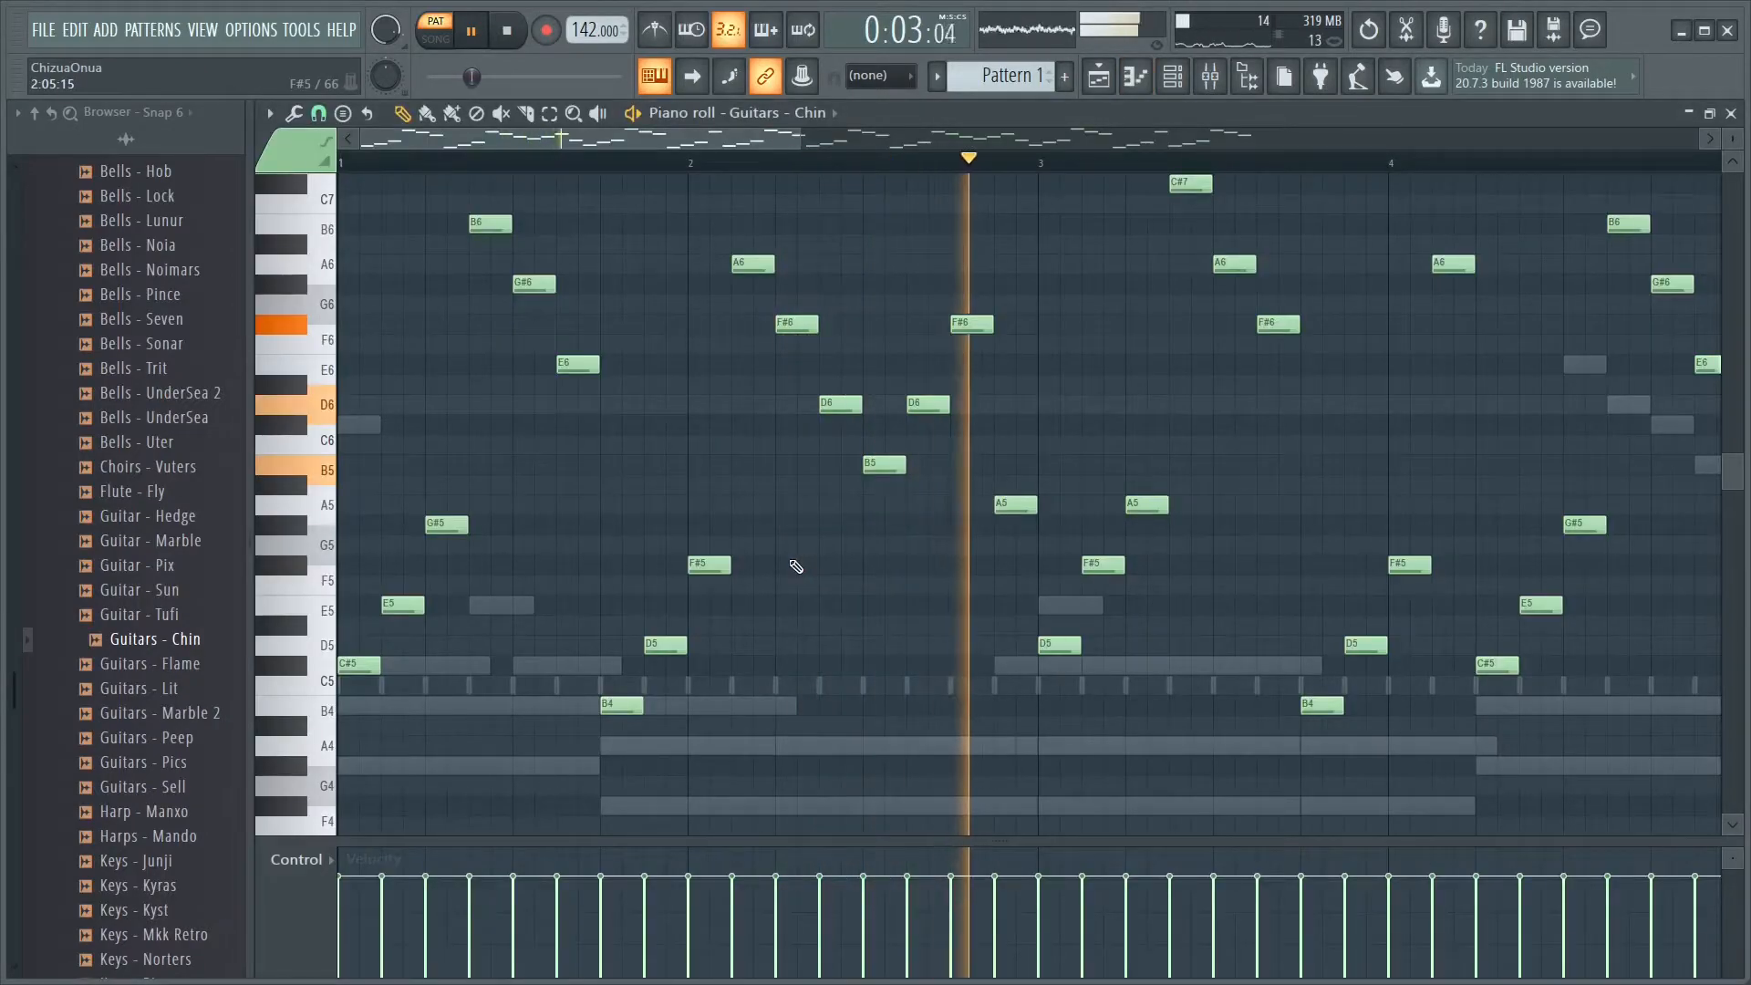
pyautogui.hotkey('ctrl', 'Up')
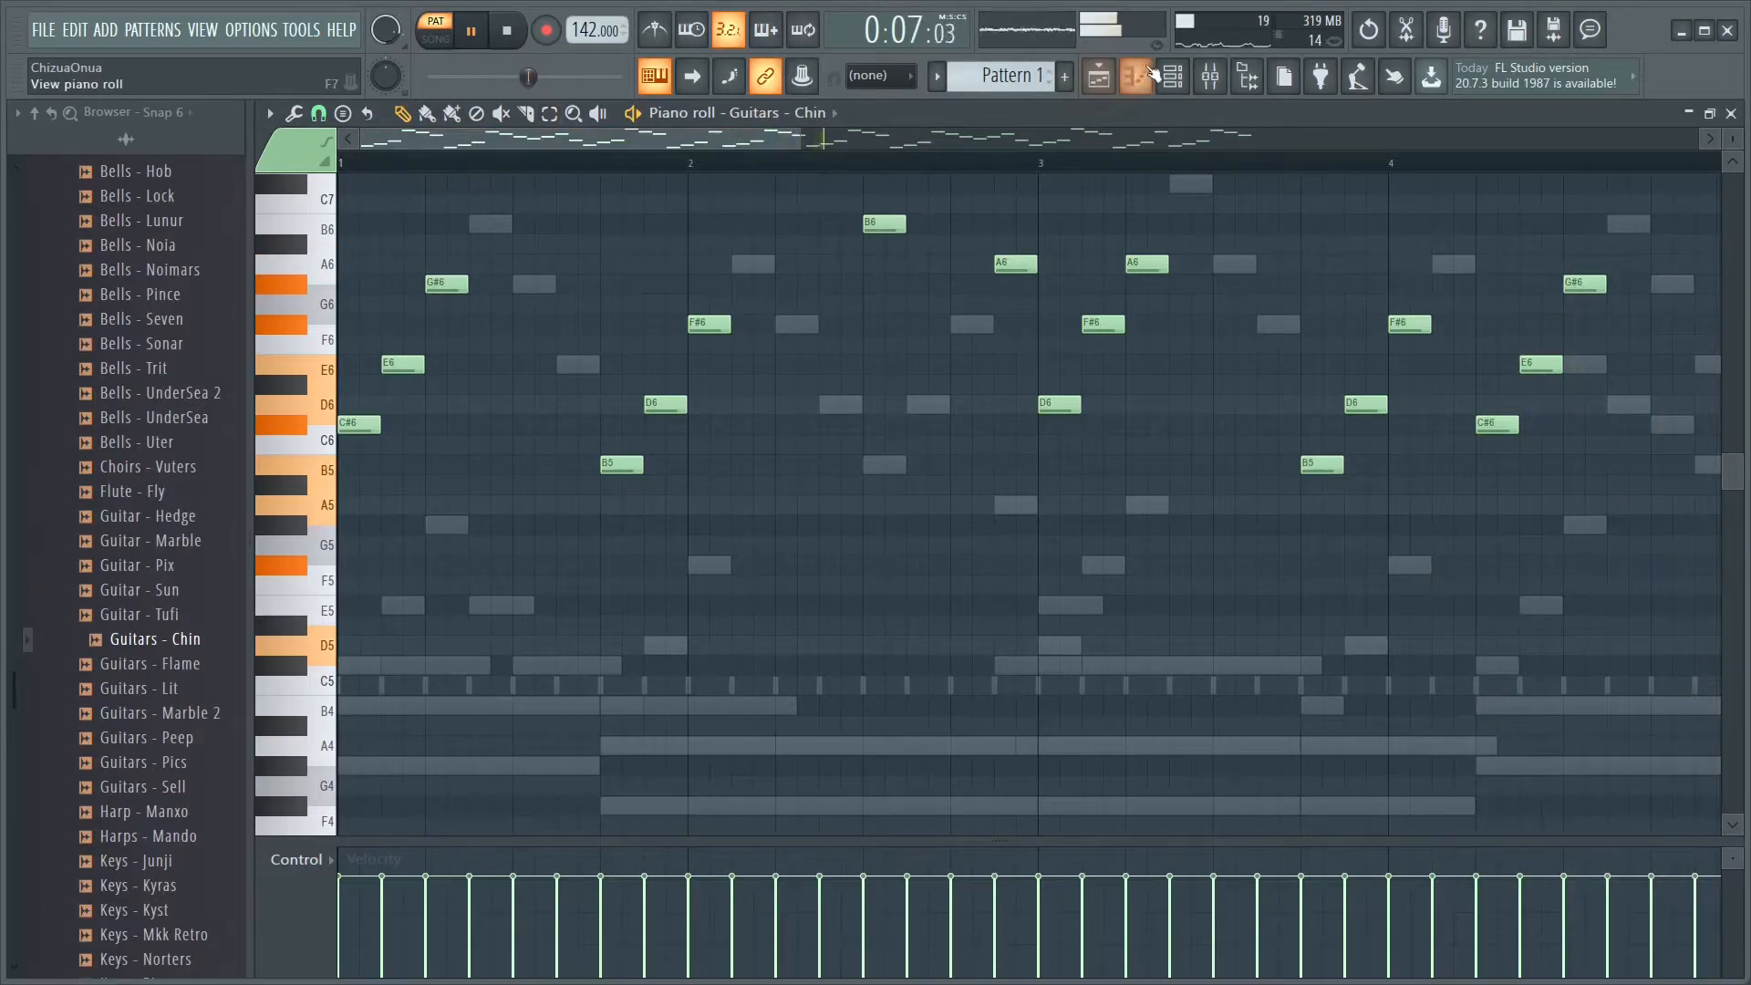
# Unmute GMS, GMS #2, Square purity, Bells - Lunur and the Amethyst snare and hat channels during playback, and stop
pyautogui.click(1173, 80)
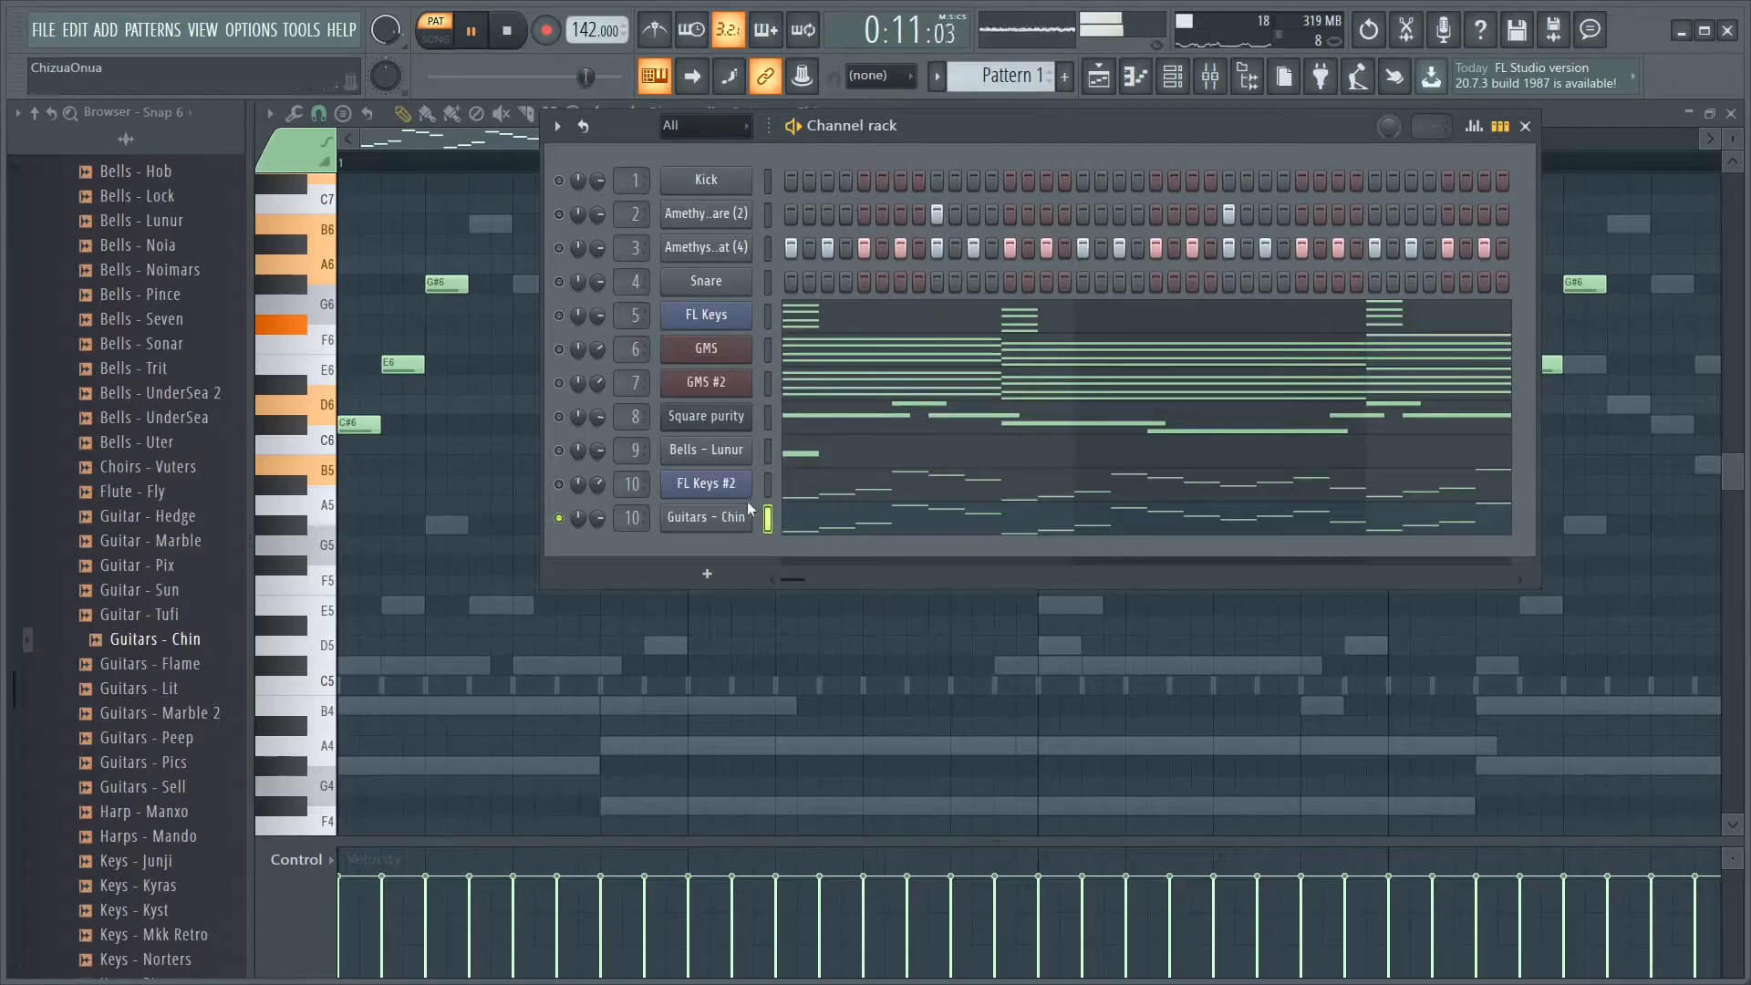
pyautogui.click(559, 349)
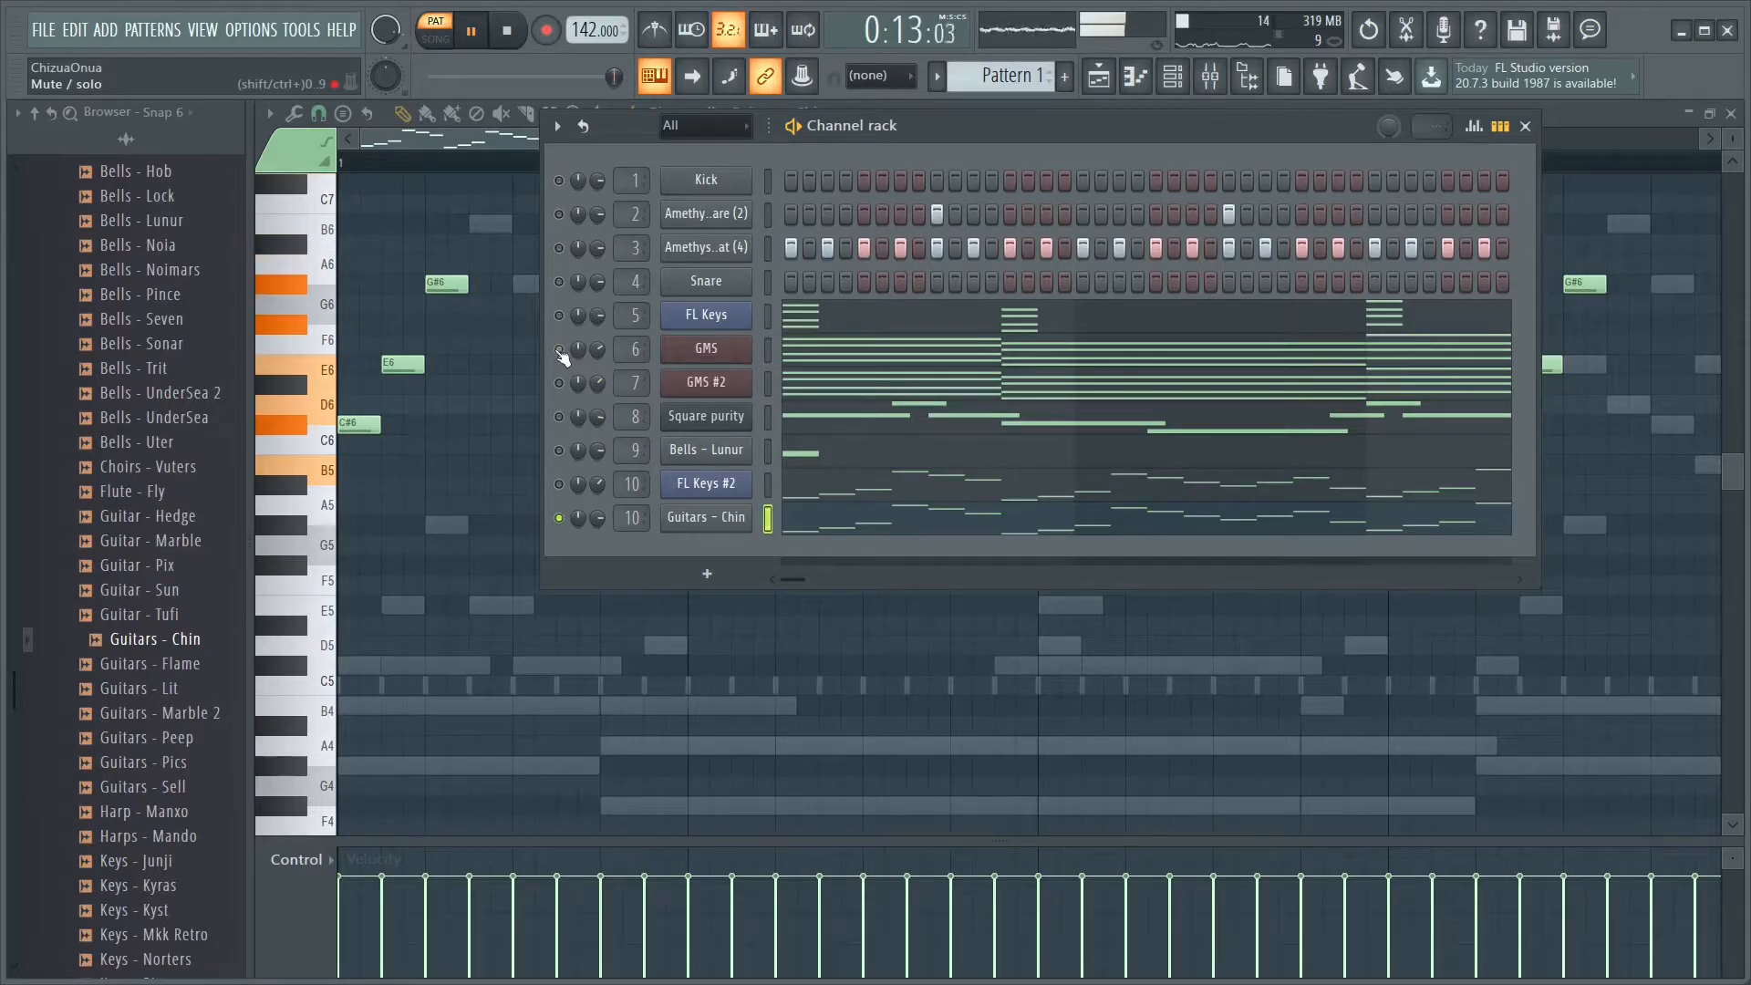
pyautogui.click(560, 384)
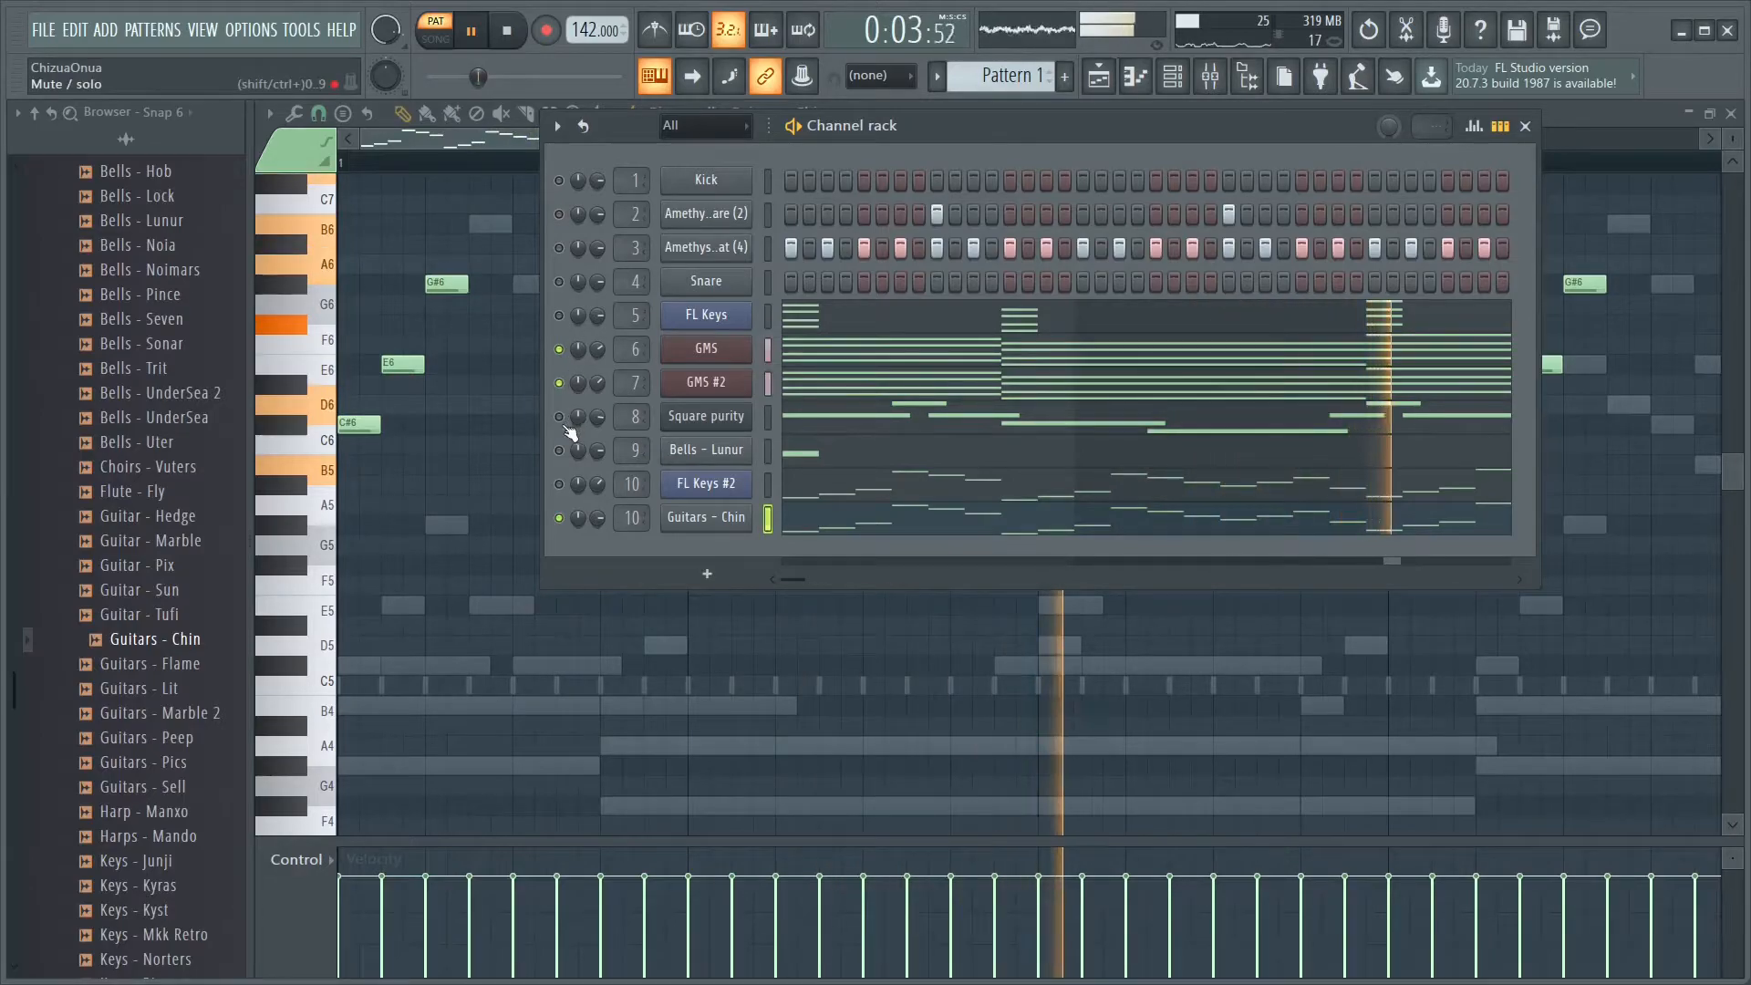
pyautogui.click(559, 417)
pyautogui.click(559, 450)
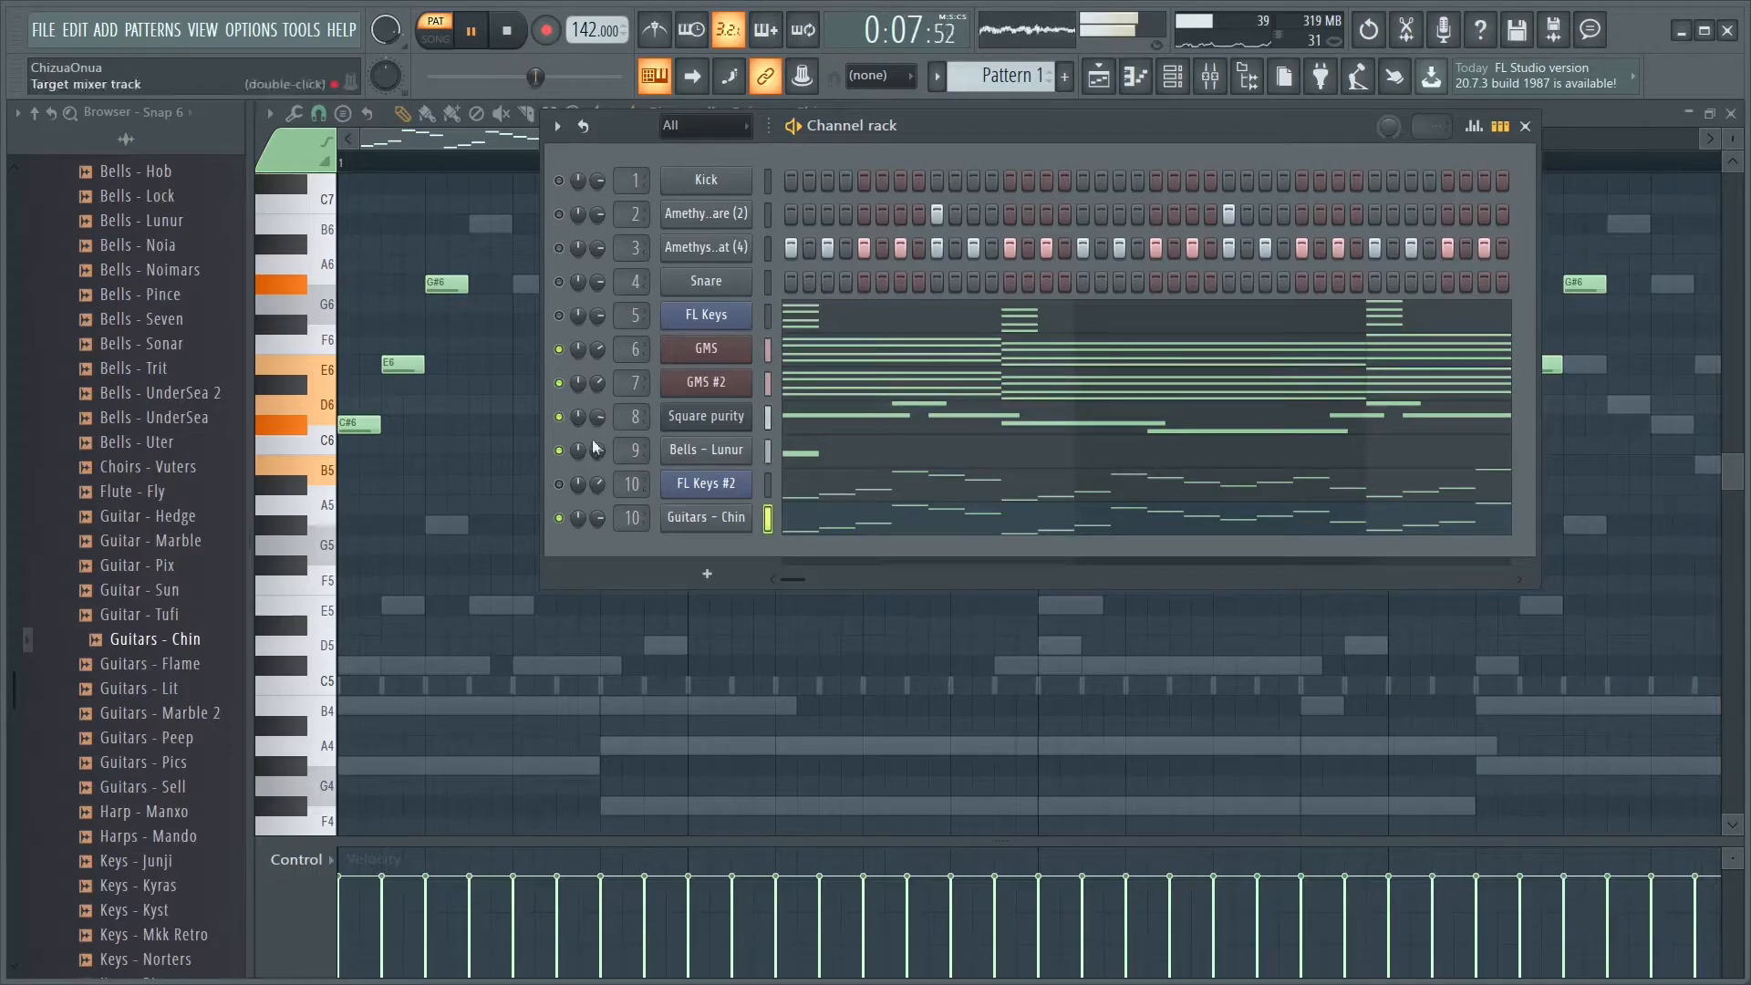
pyautogui.click(559, 214)
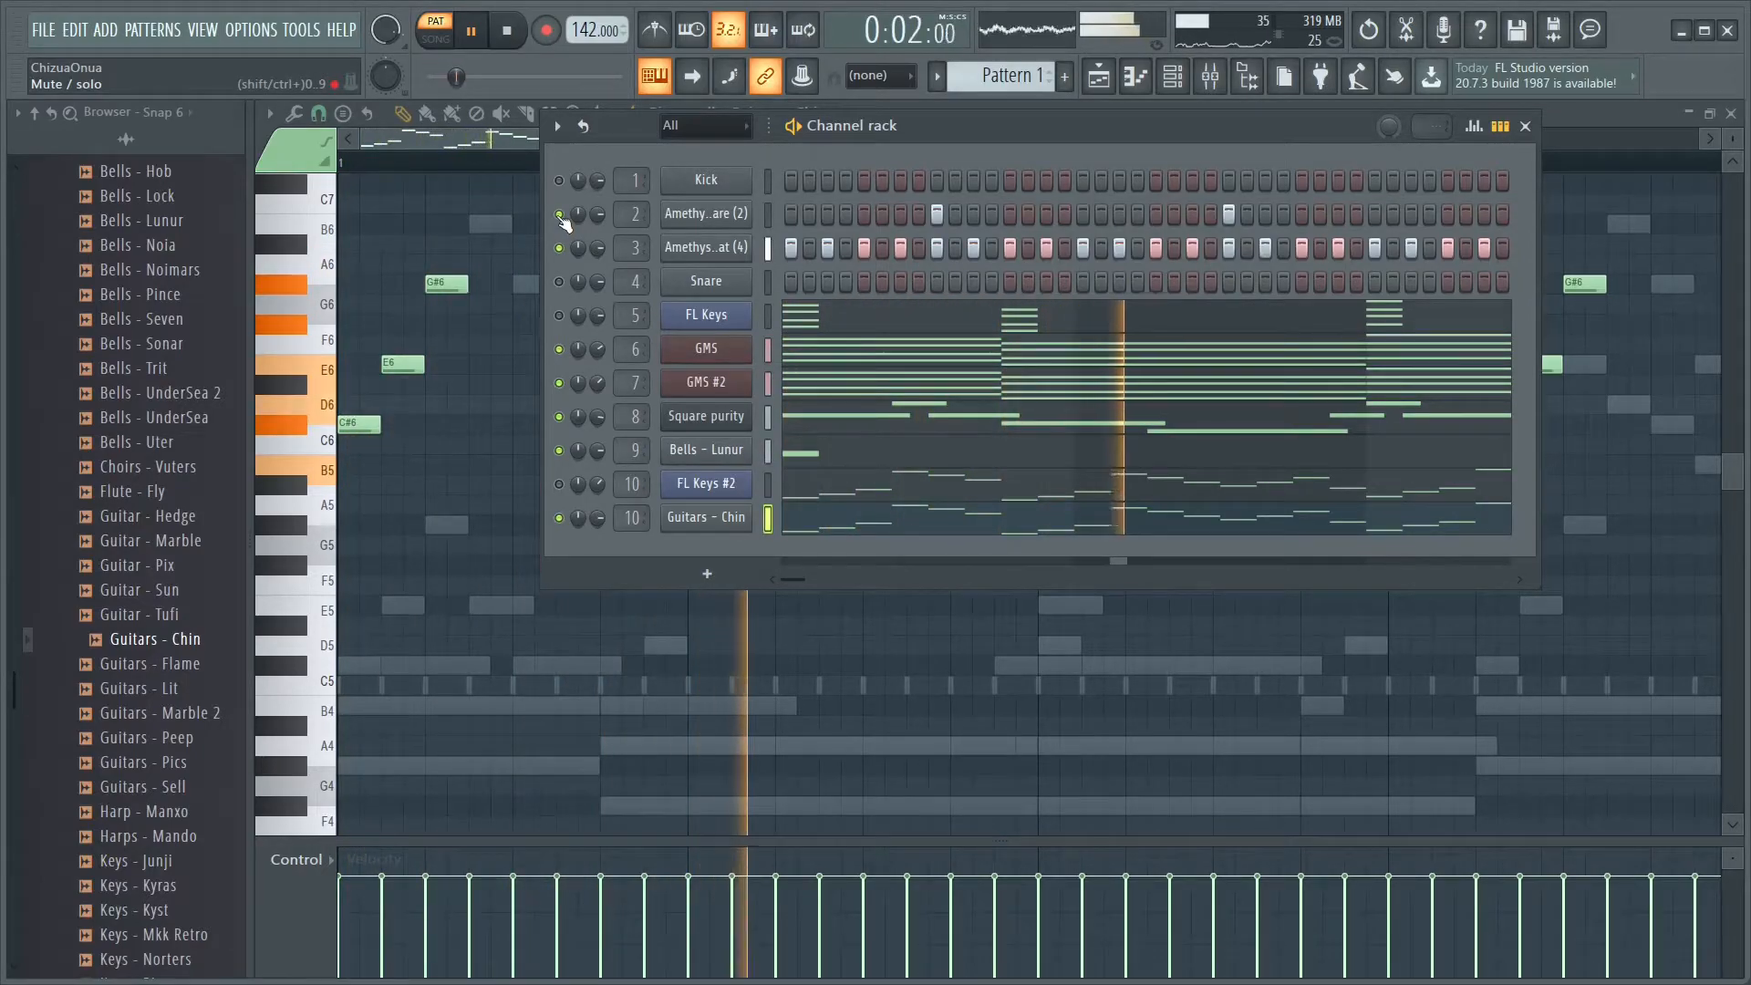
pyautogui.click(510, 40)
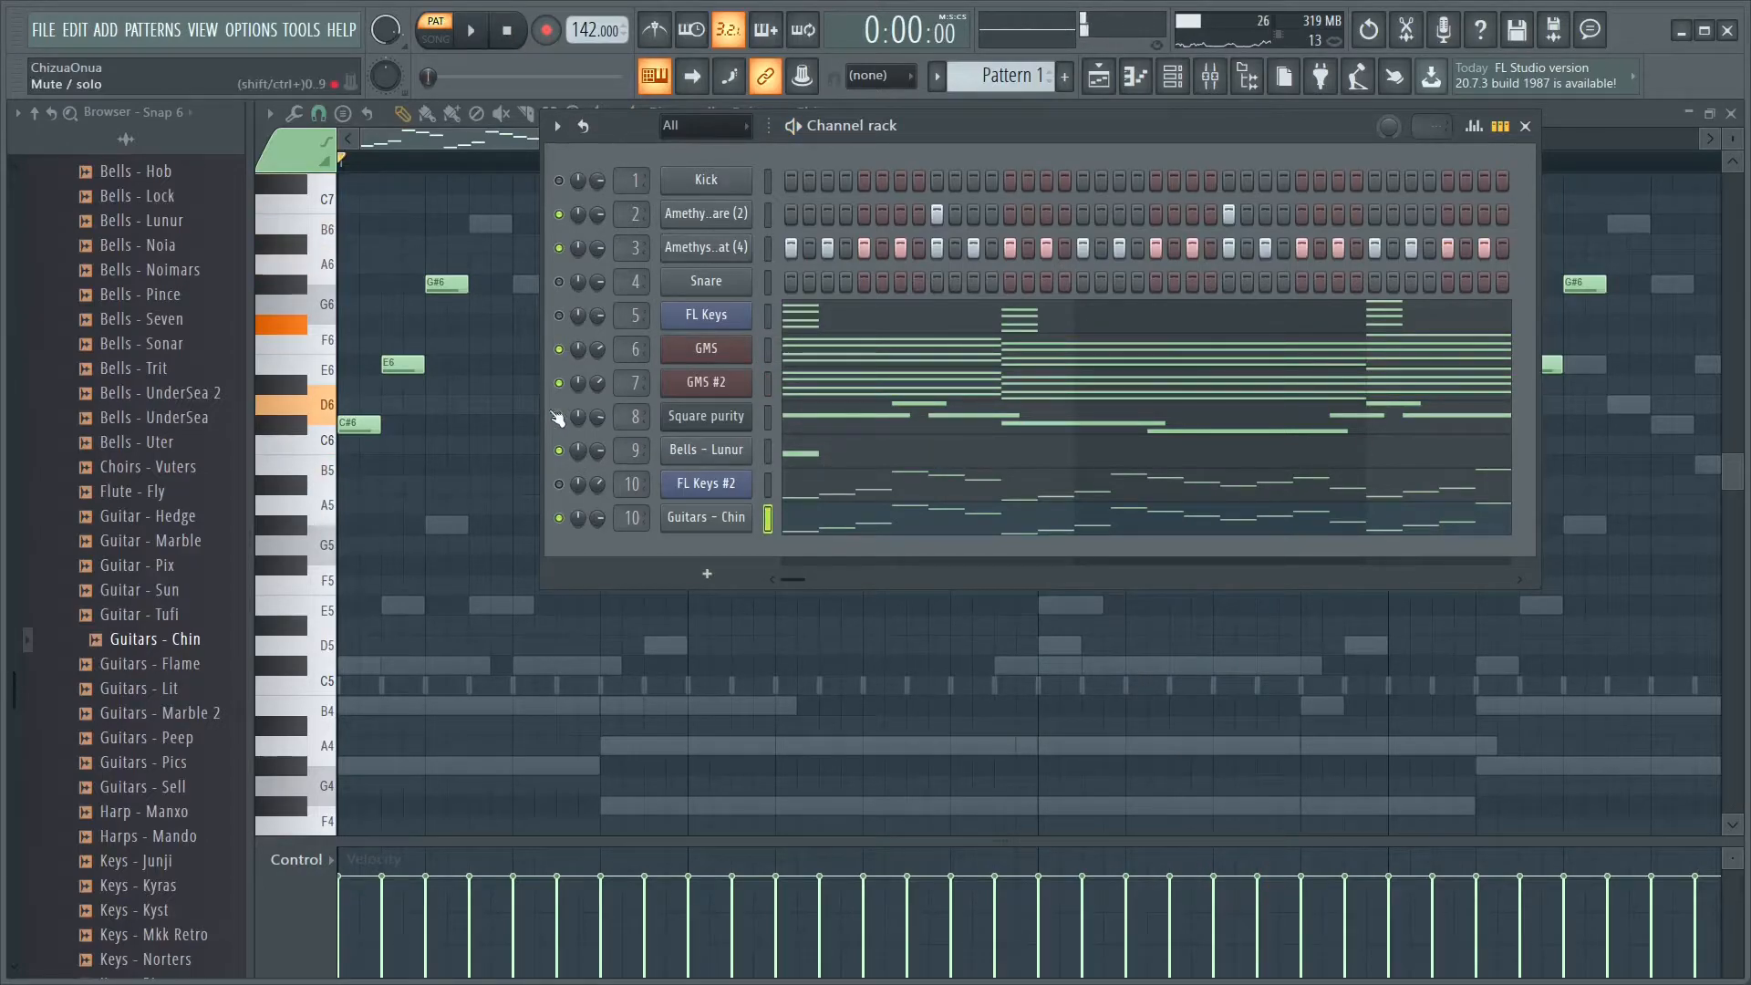
# Add Fruity Love Philter below HalfTime on insert 10 and check the guitar with the beat by playback
pyautogui.press('space')
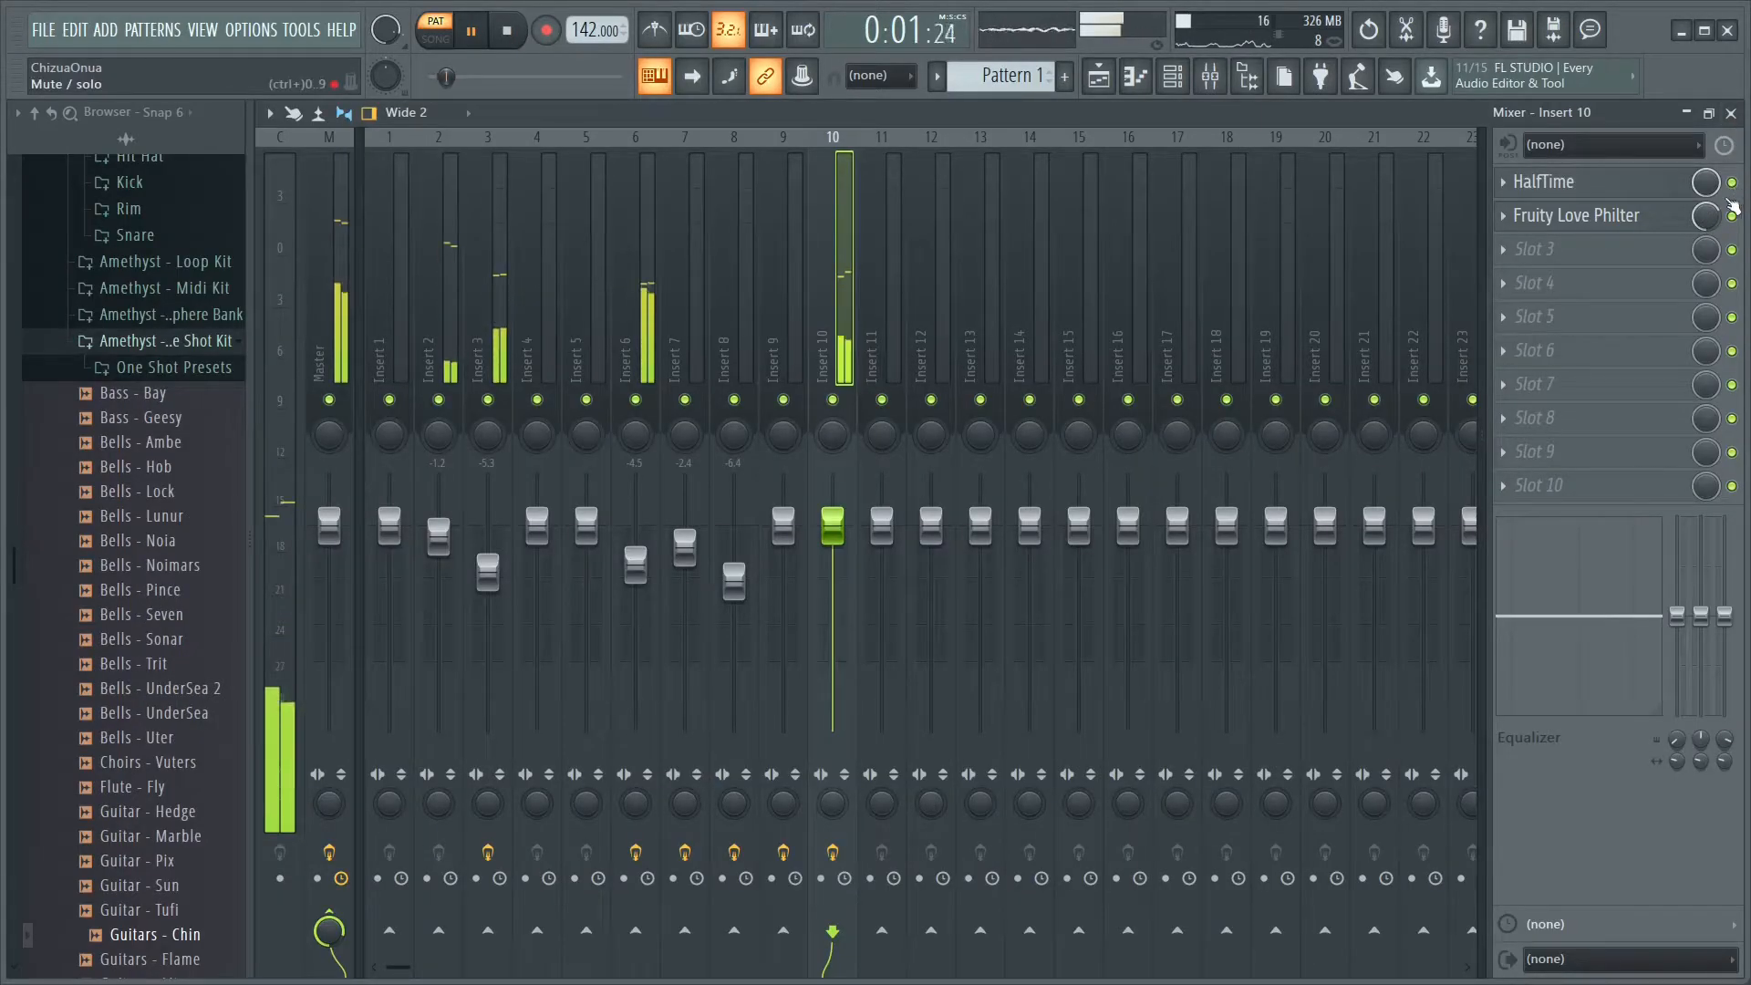
pyautogui.click(1183, 84)
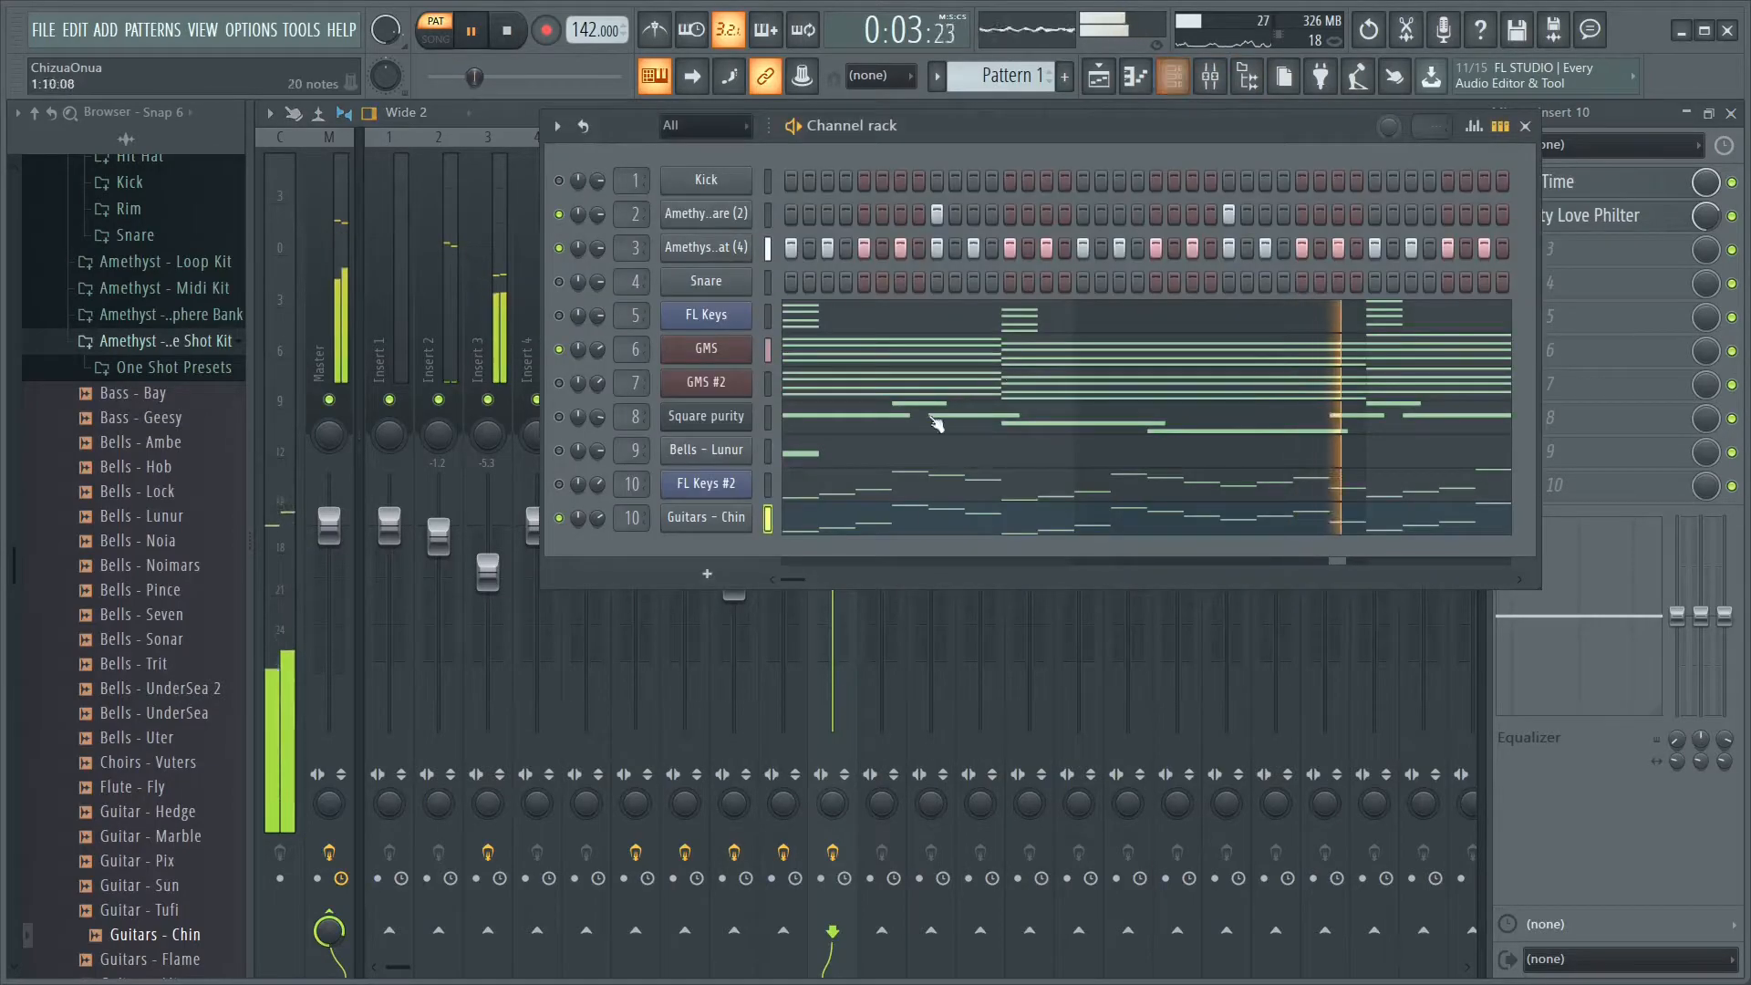
pyautogui.press('space')
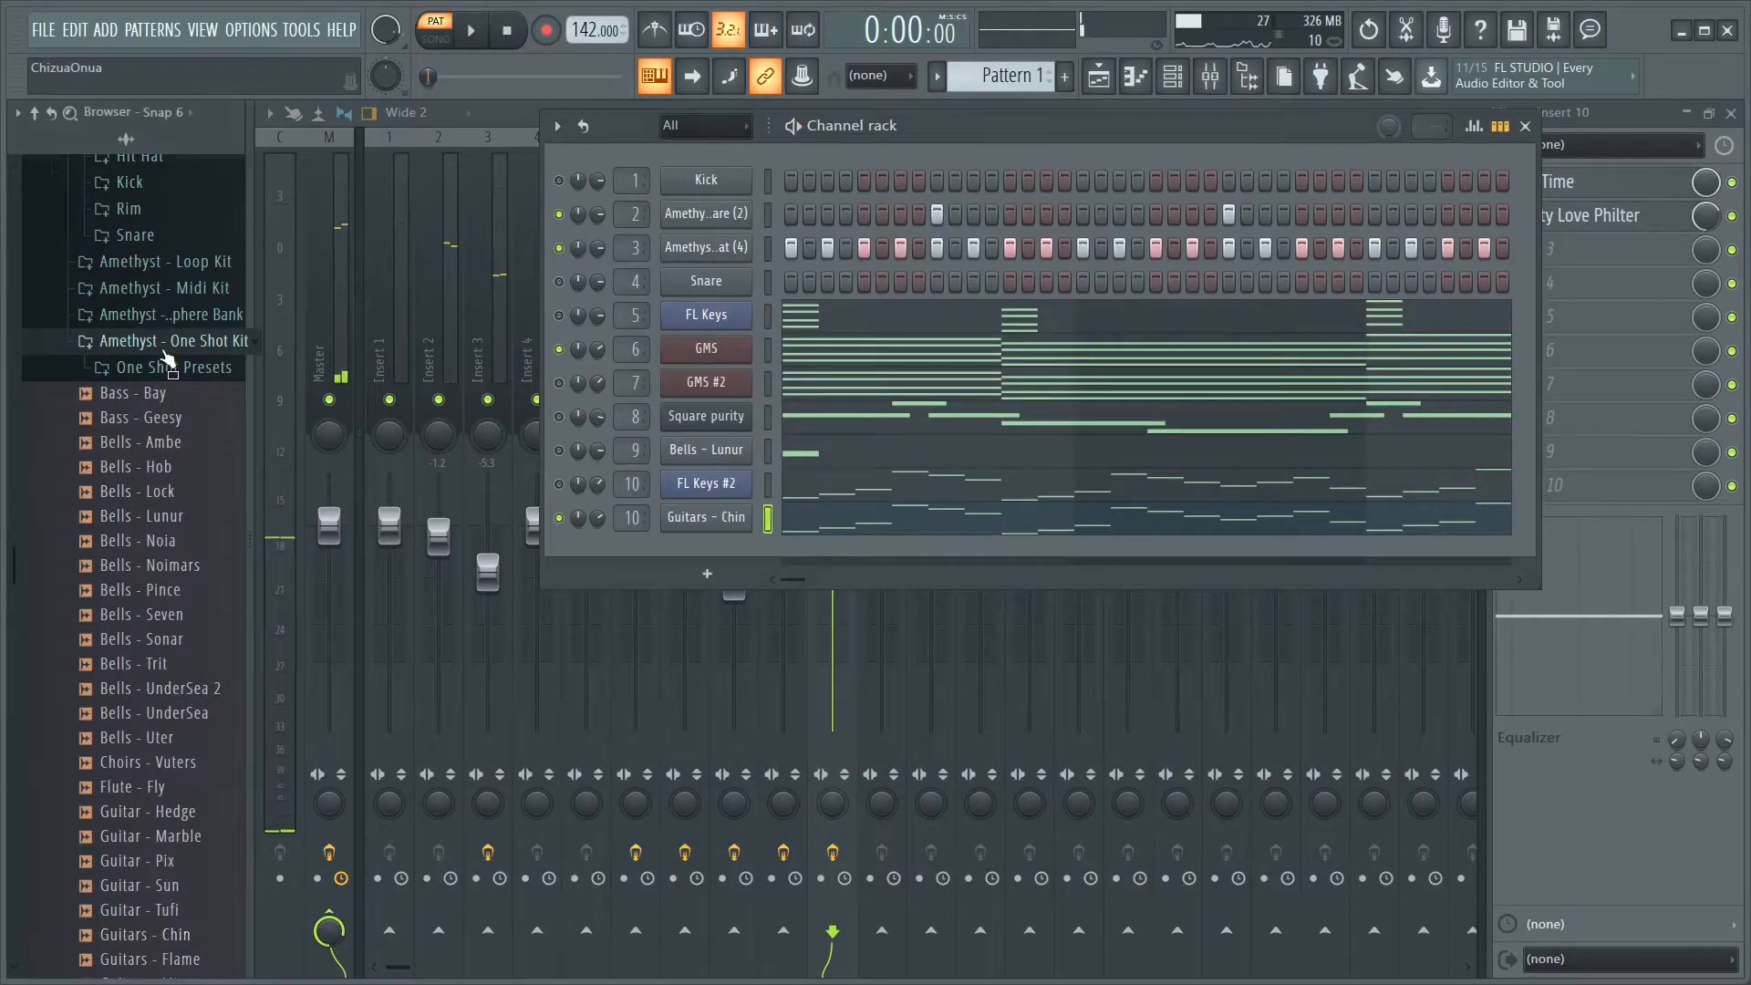
# Audition kicks in the Amethyst drum kit and load Amethyst - Kick (3) onto the Kick channel
pyautogui.click(165, 346)
pyautogui.click(152, 343)
pyautogui.click(172, 357)
pyautogui.click(181, 381)
pyautogui.click(188, 406)
pyautogui.moveTo(191, 418); pyautogui.dragTo(715, 180)
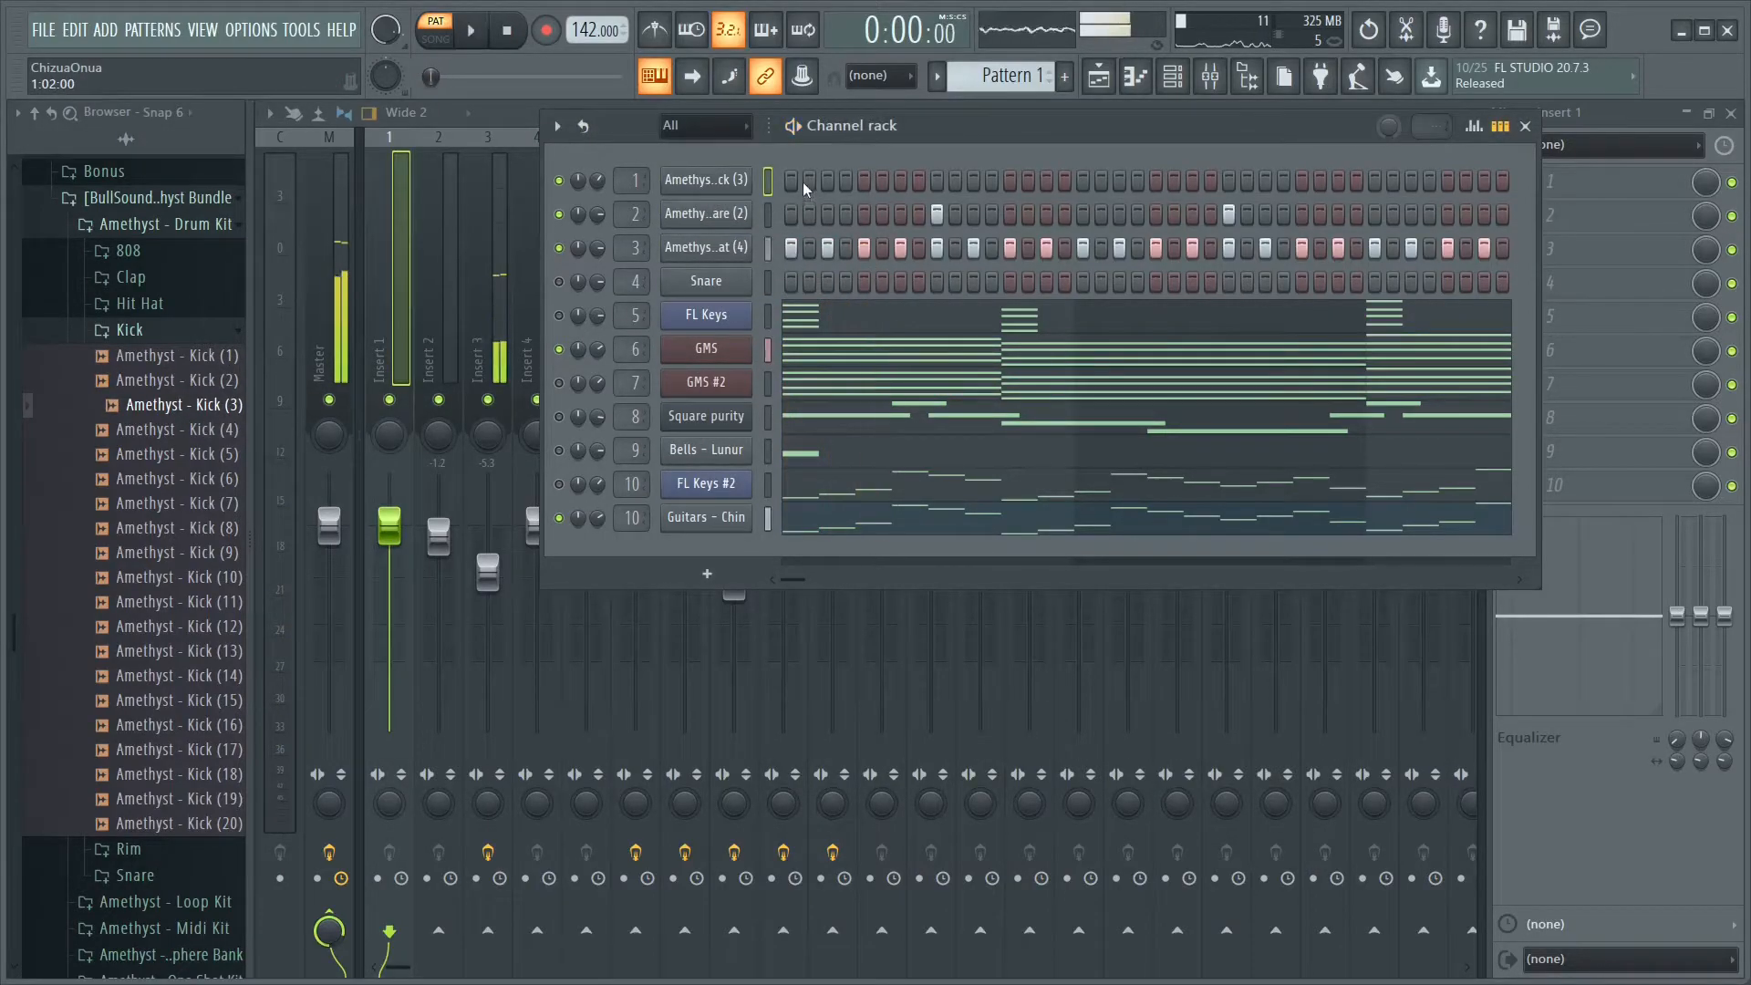
# Place kicks on steps 1, 7 and 13 of channel 1 and check them by playback
pyautogui.press('space')
pyautogui.click(901, 183)
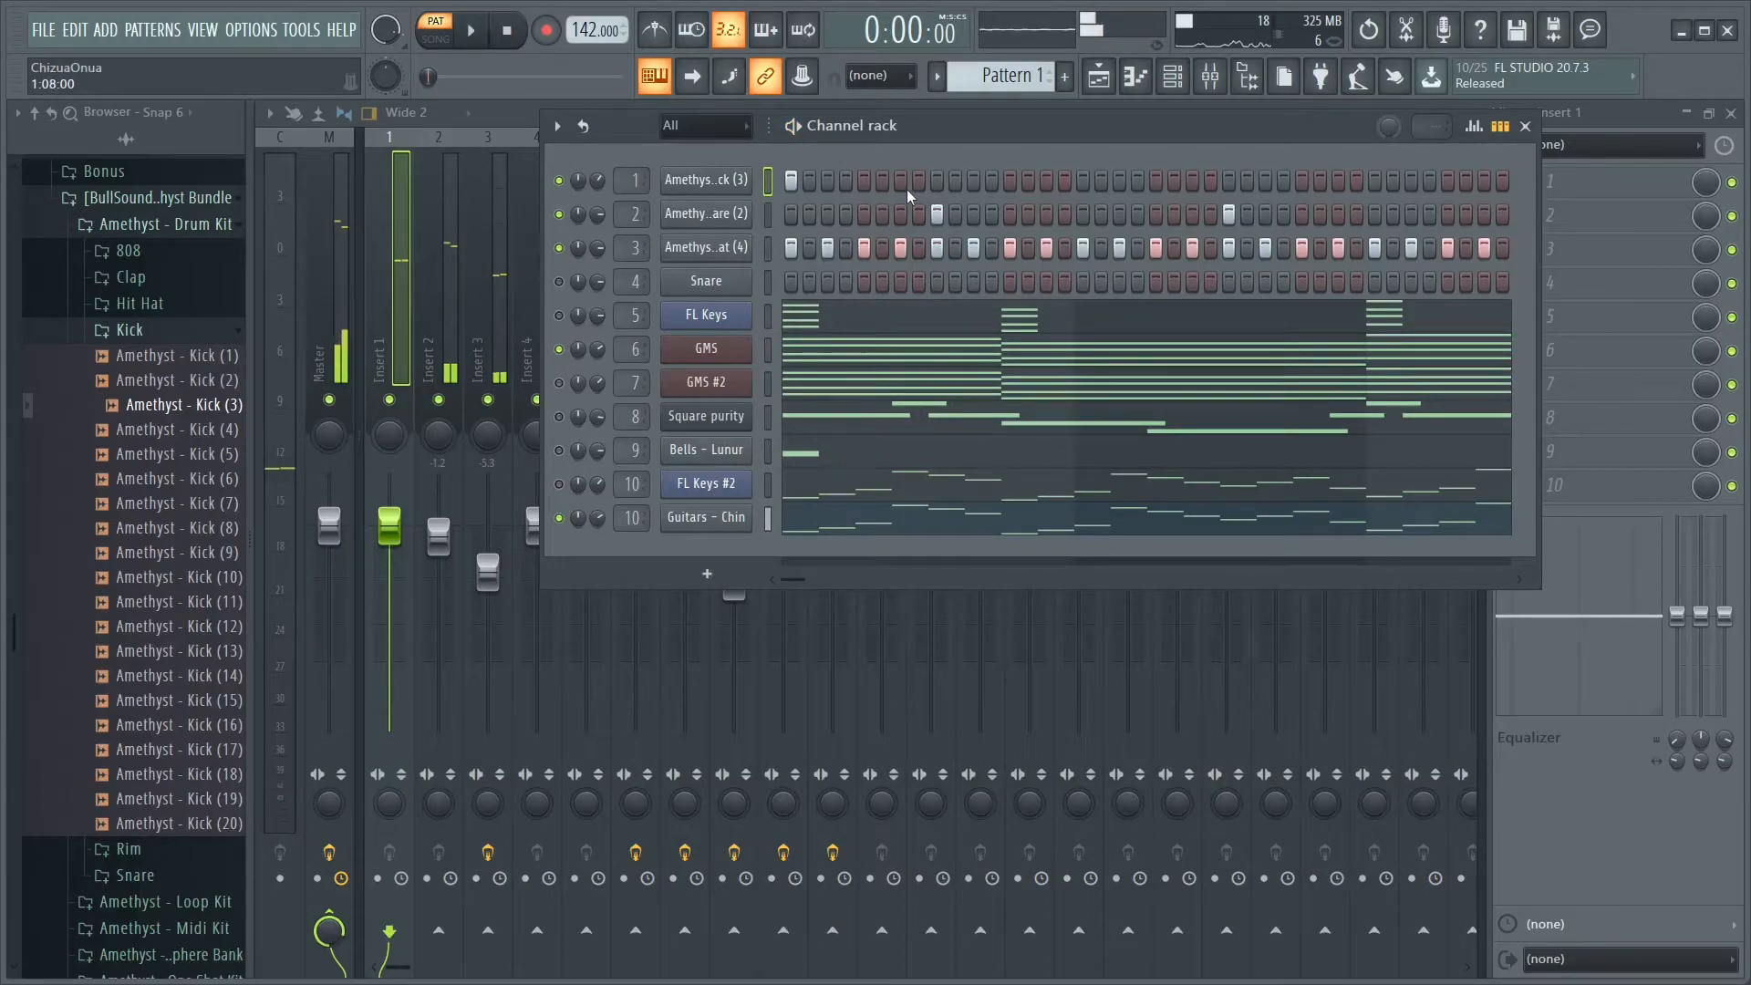
pyautogui.click(1009, 182)
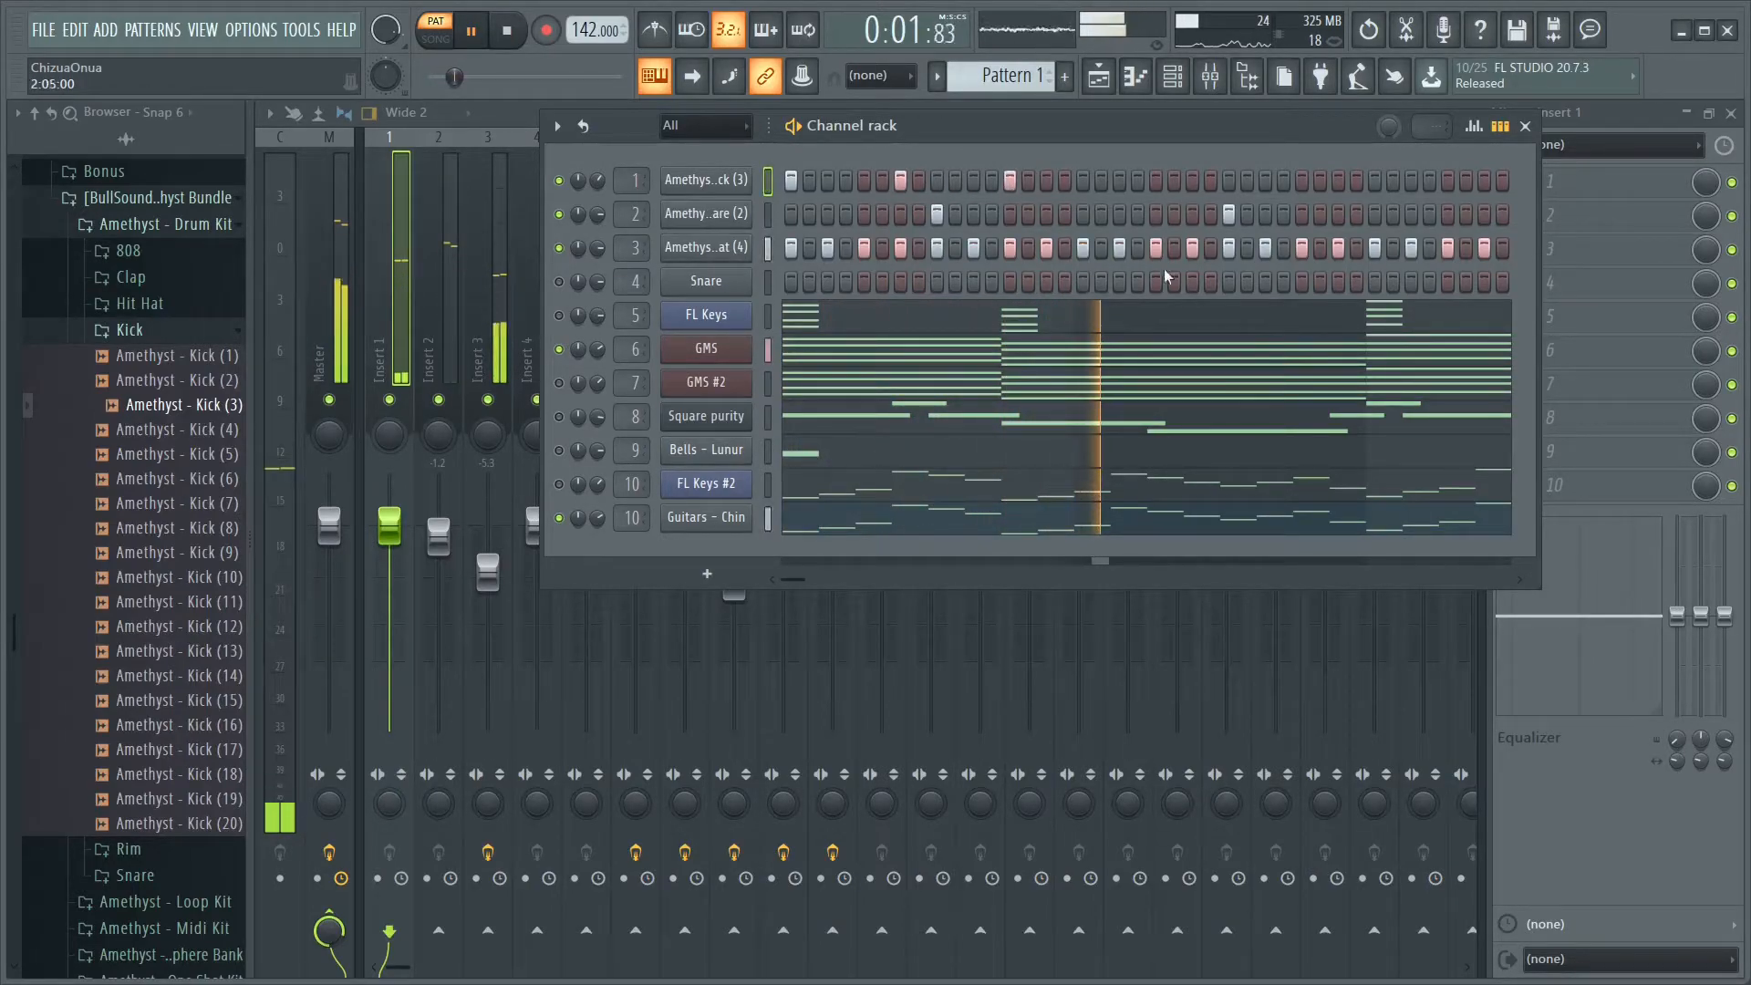
pyautogui.press('space')
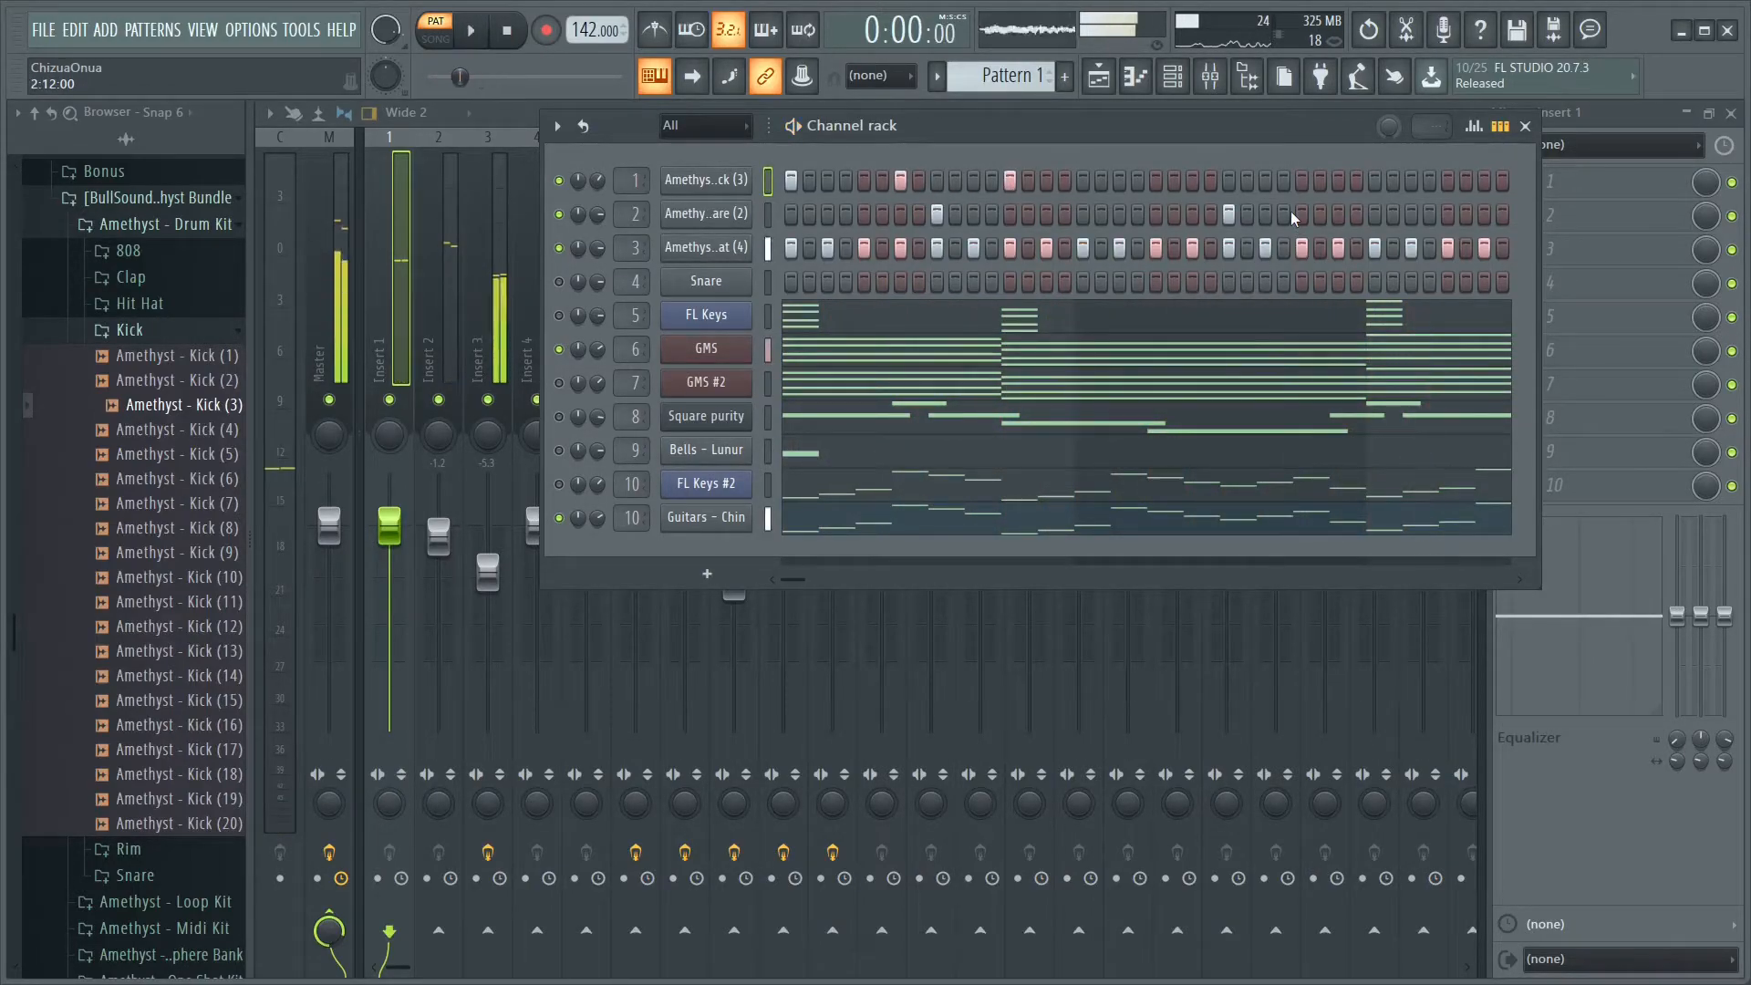
# Open the kick pattern in the piano roll and add one C5 kick in bar 2 and four in bar 3
pyautogui.rightClick(729, 180)
pyautogui.click(836, 182)
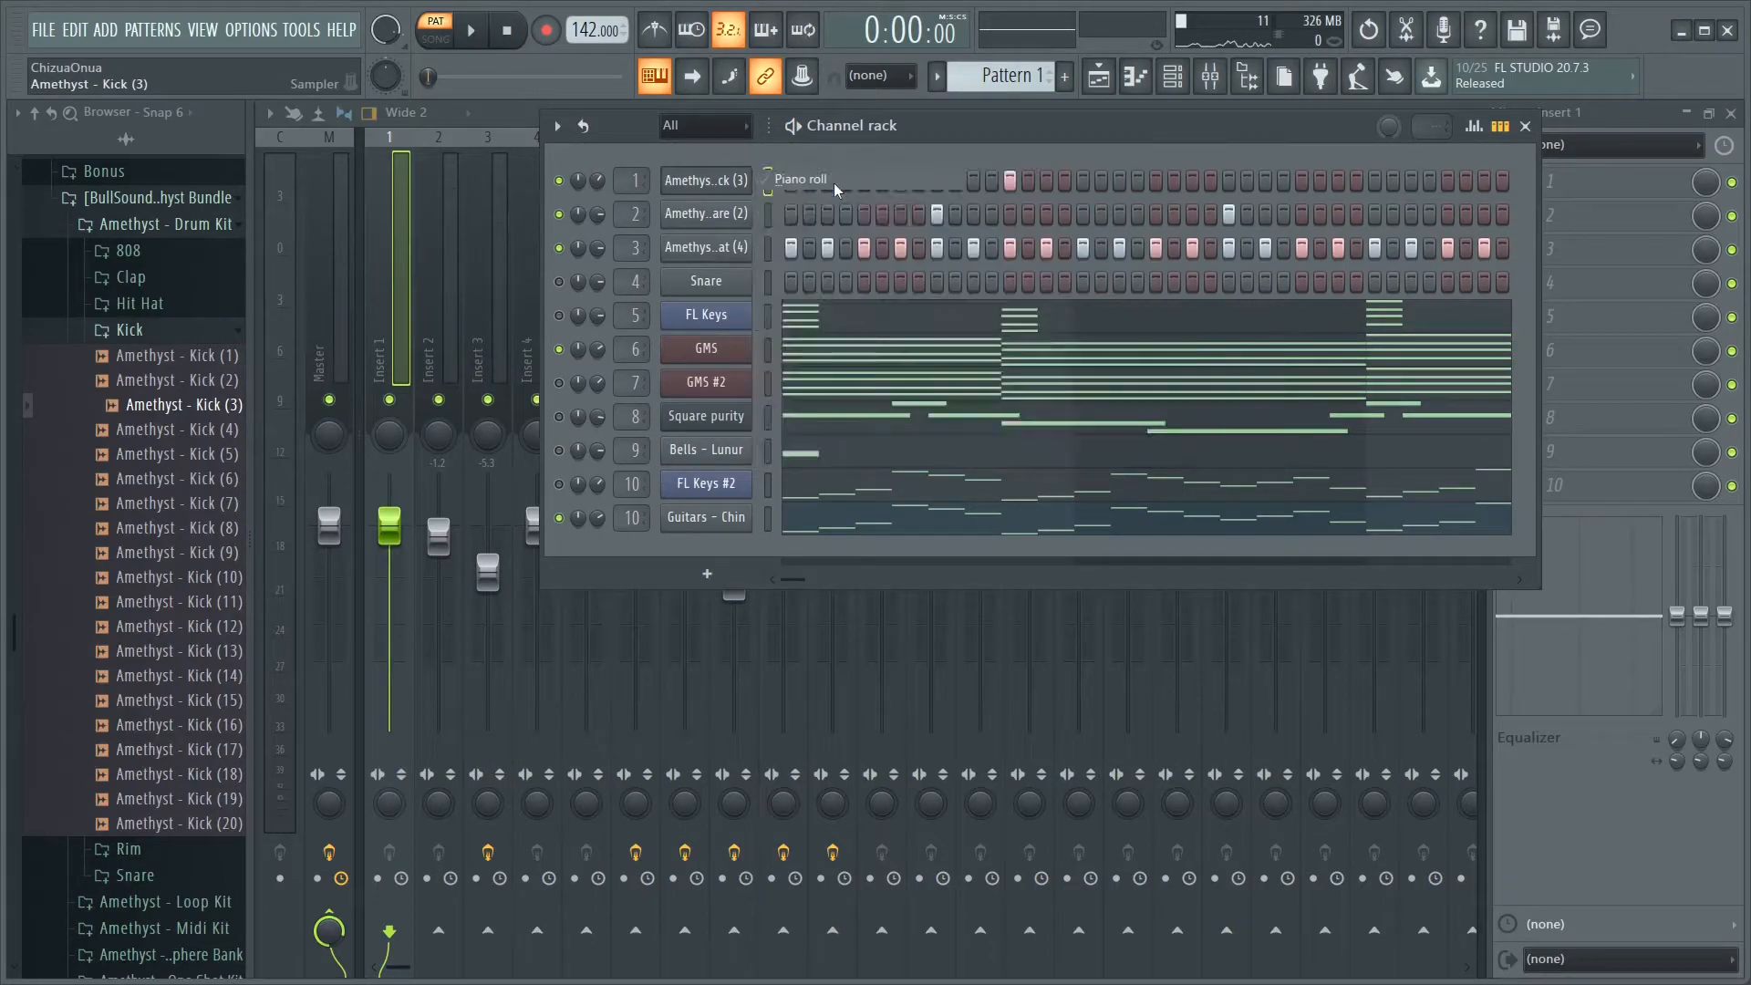
pyautogui.press('space')
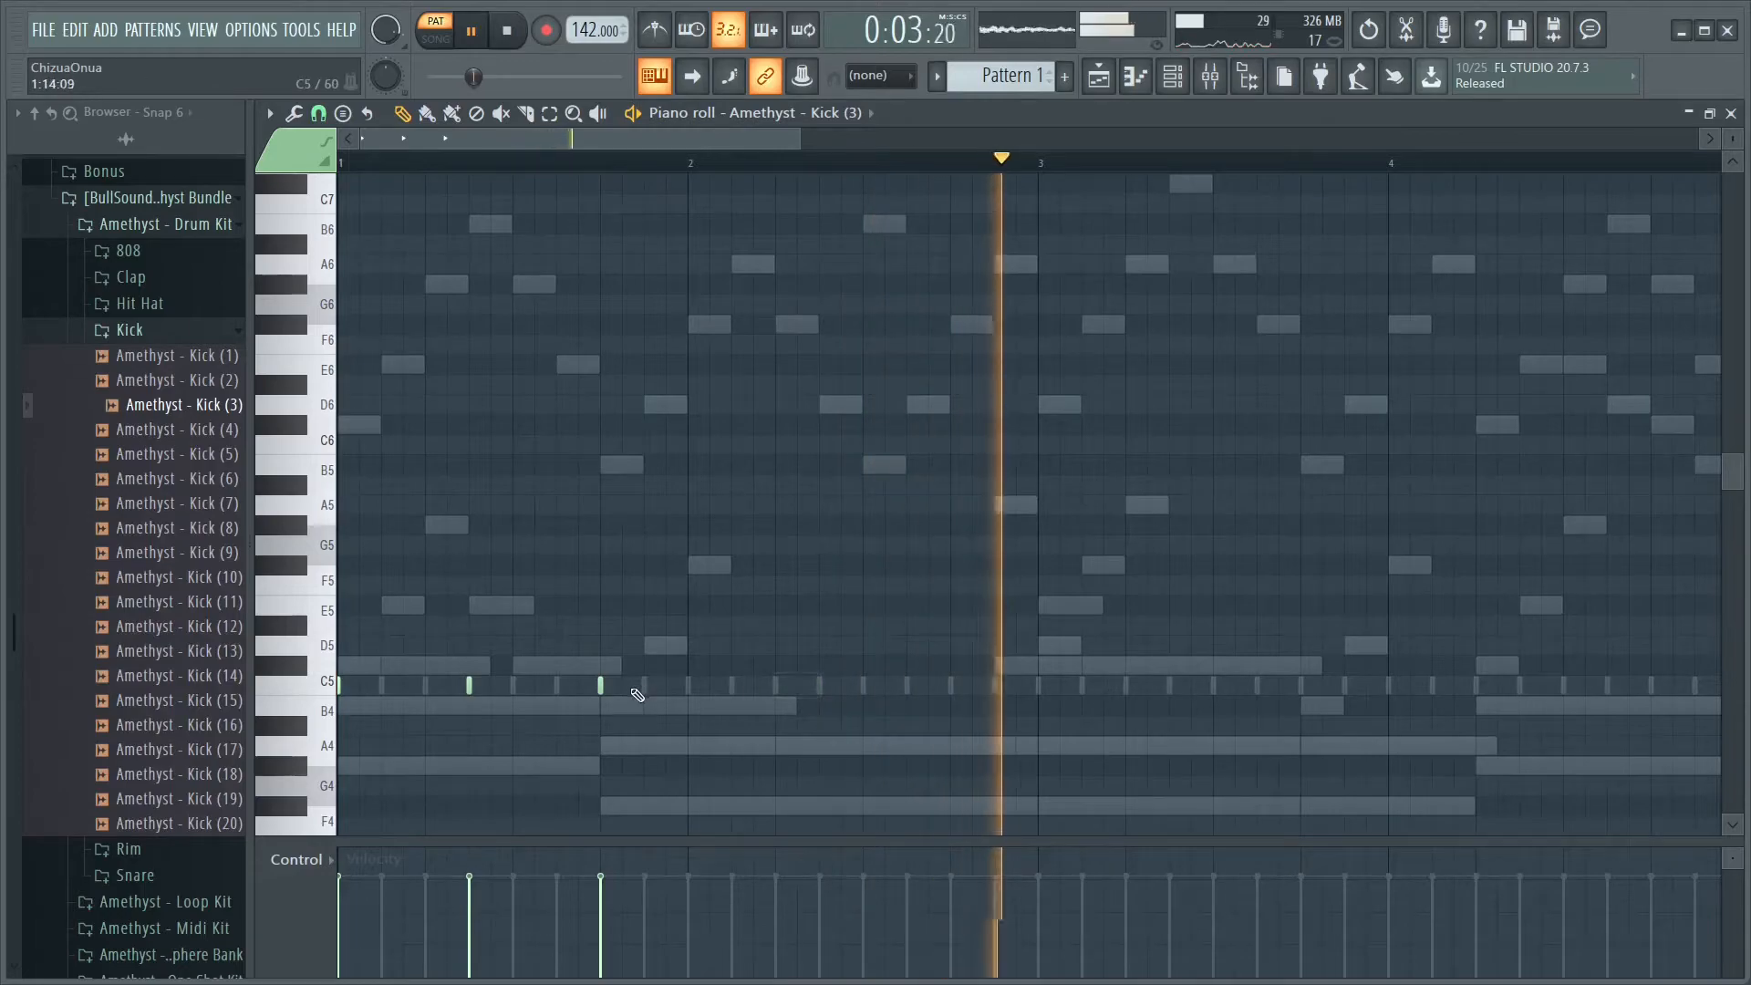
pyautogui.press('space')
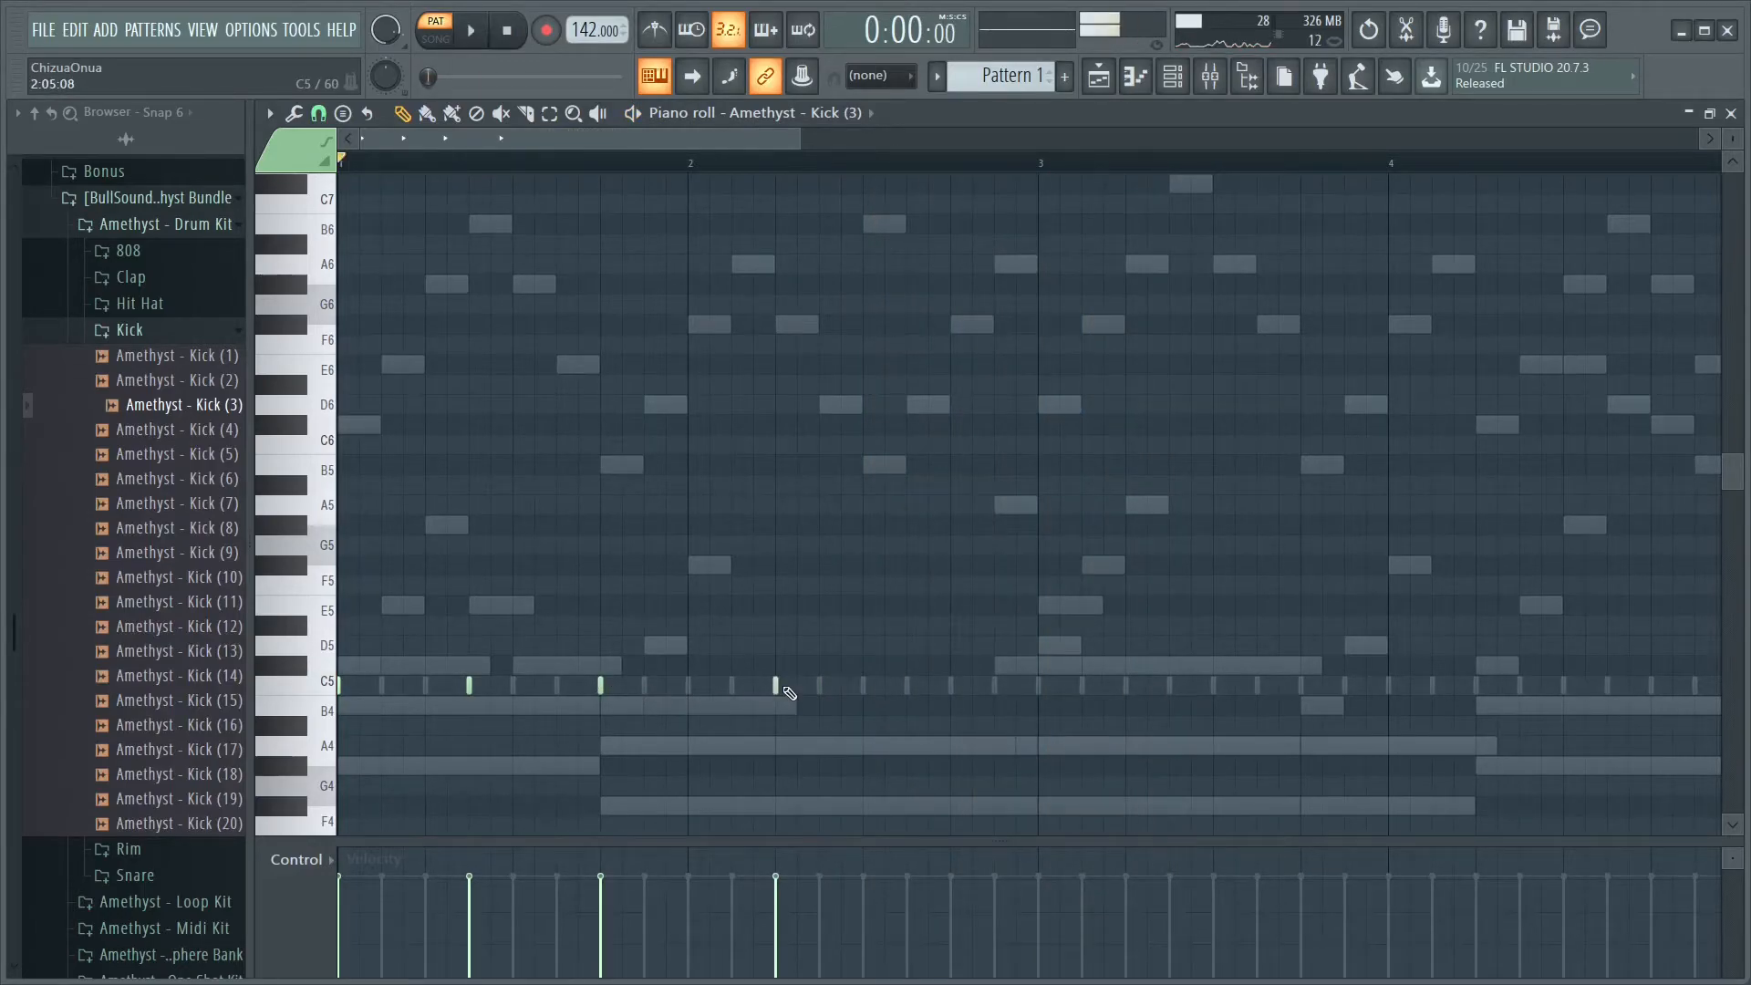
pyautogui.press('space')
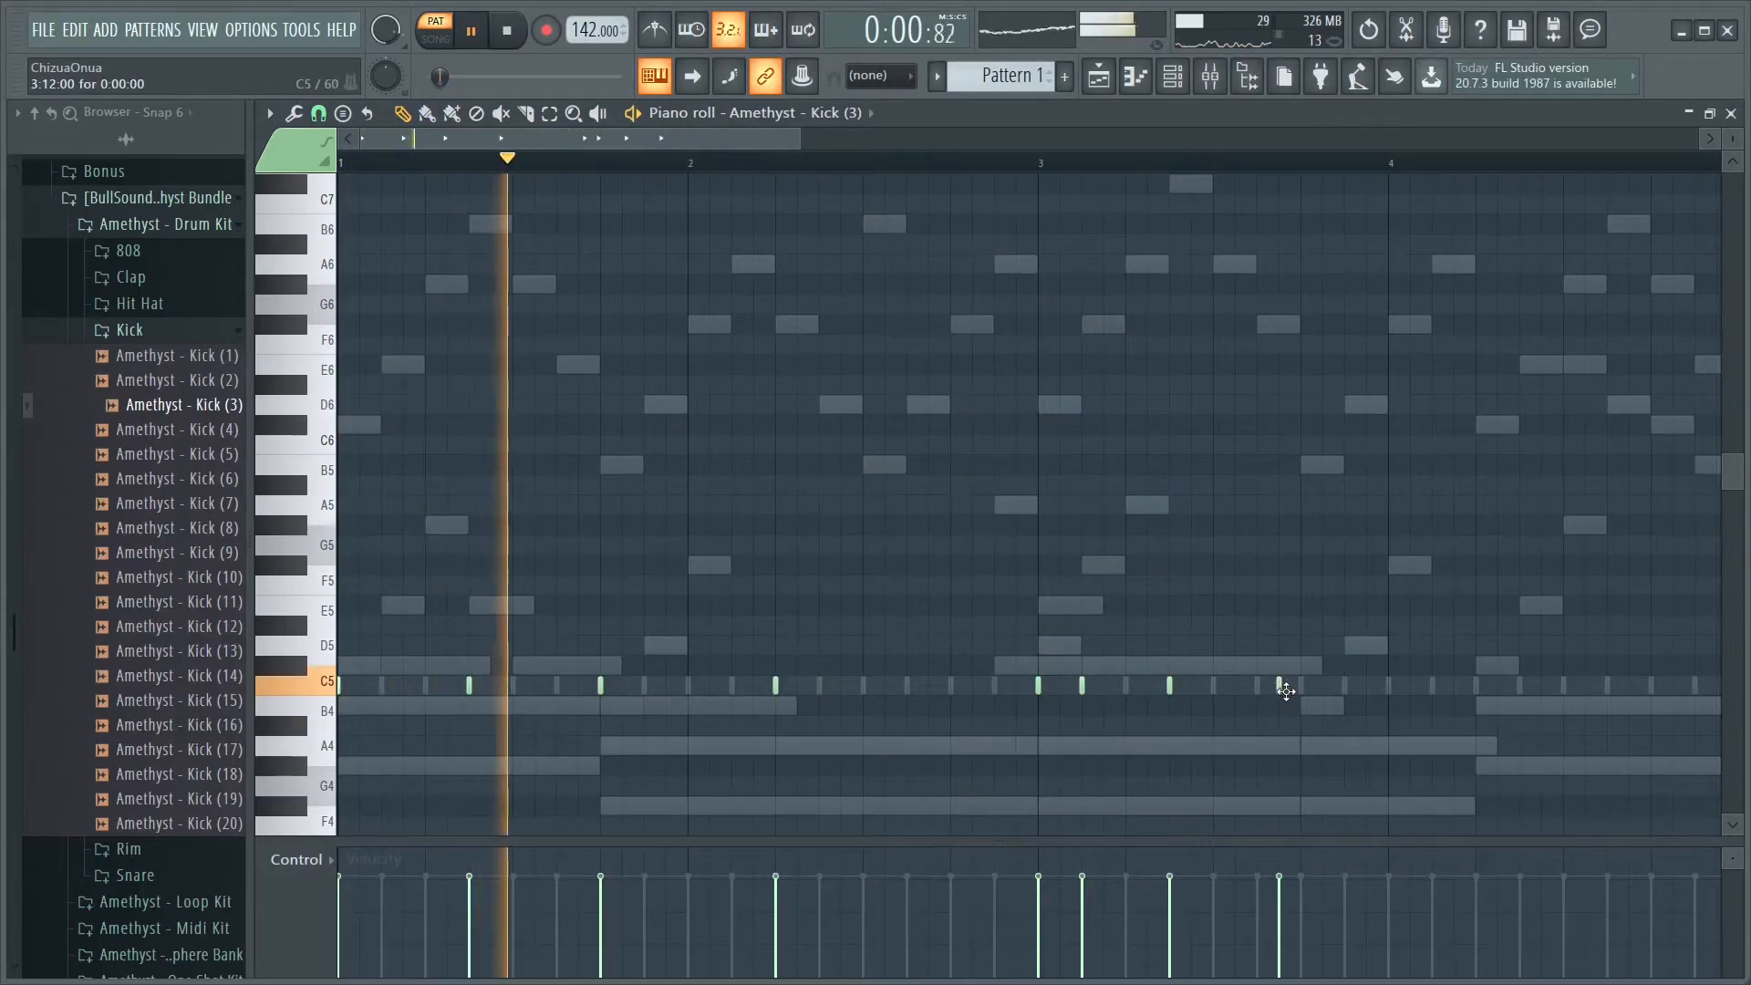
# Move bar 3's last kick to step 13, add one on step 5 of bar 4, and repeat the pattern over the following bars
pyautogui.moveTo(1281, 688); pyautogui.dragTo(1300, 690)
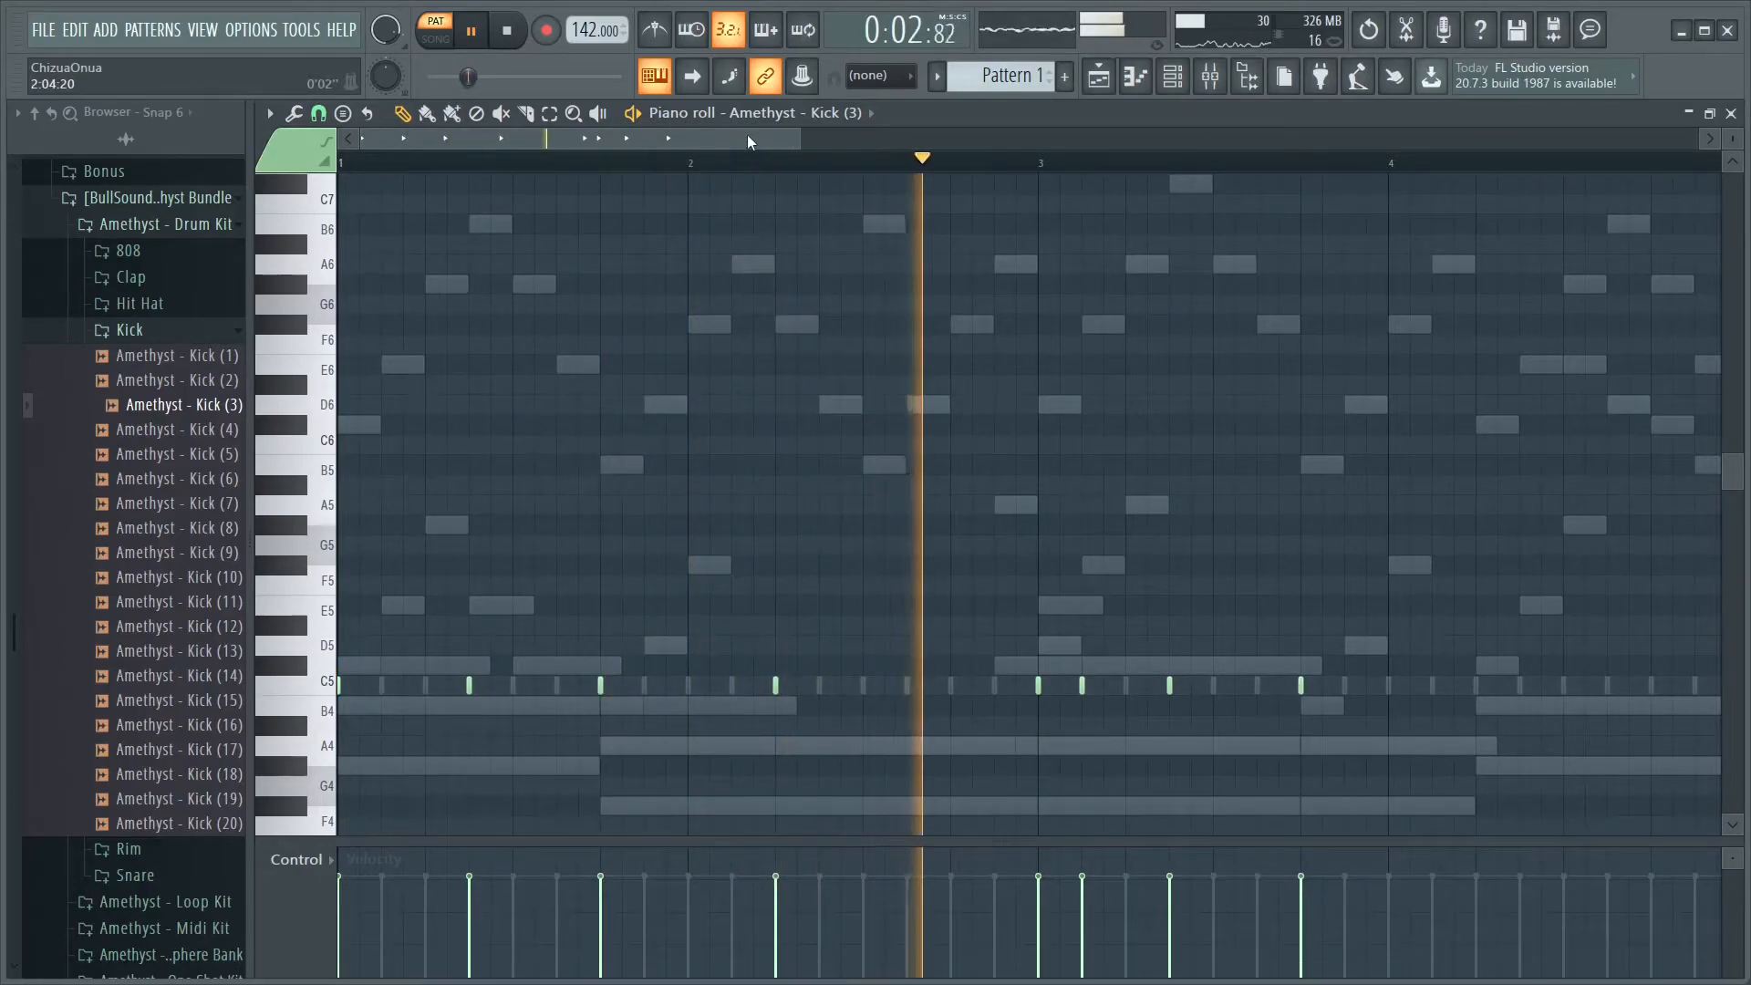
pyautogui.click(1482, 685)
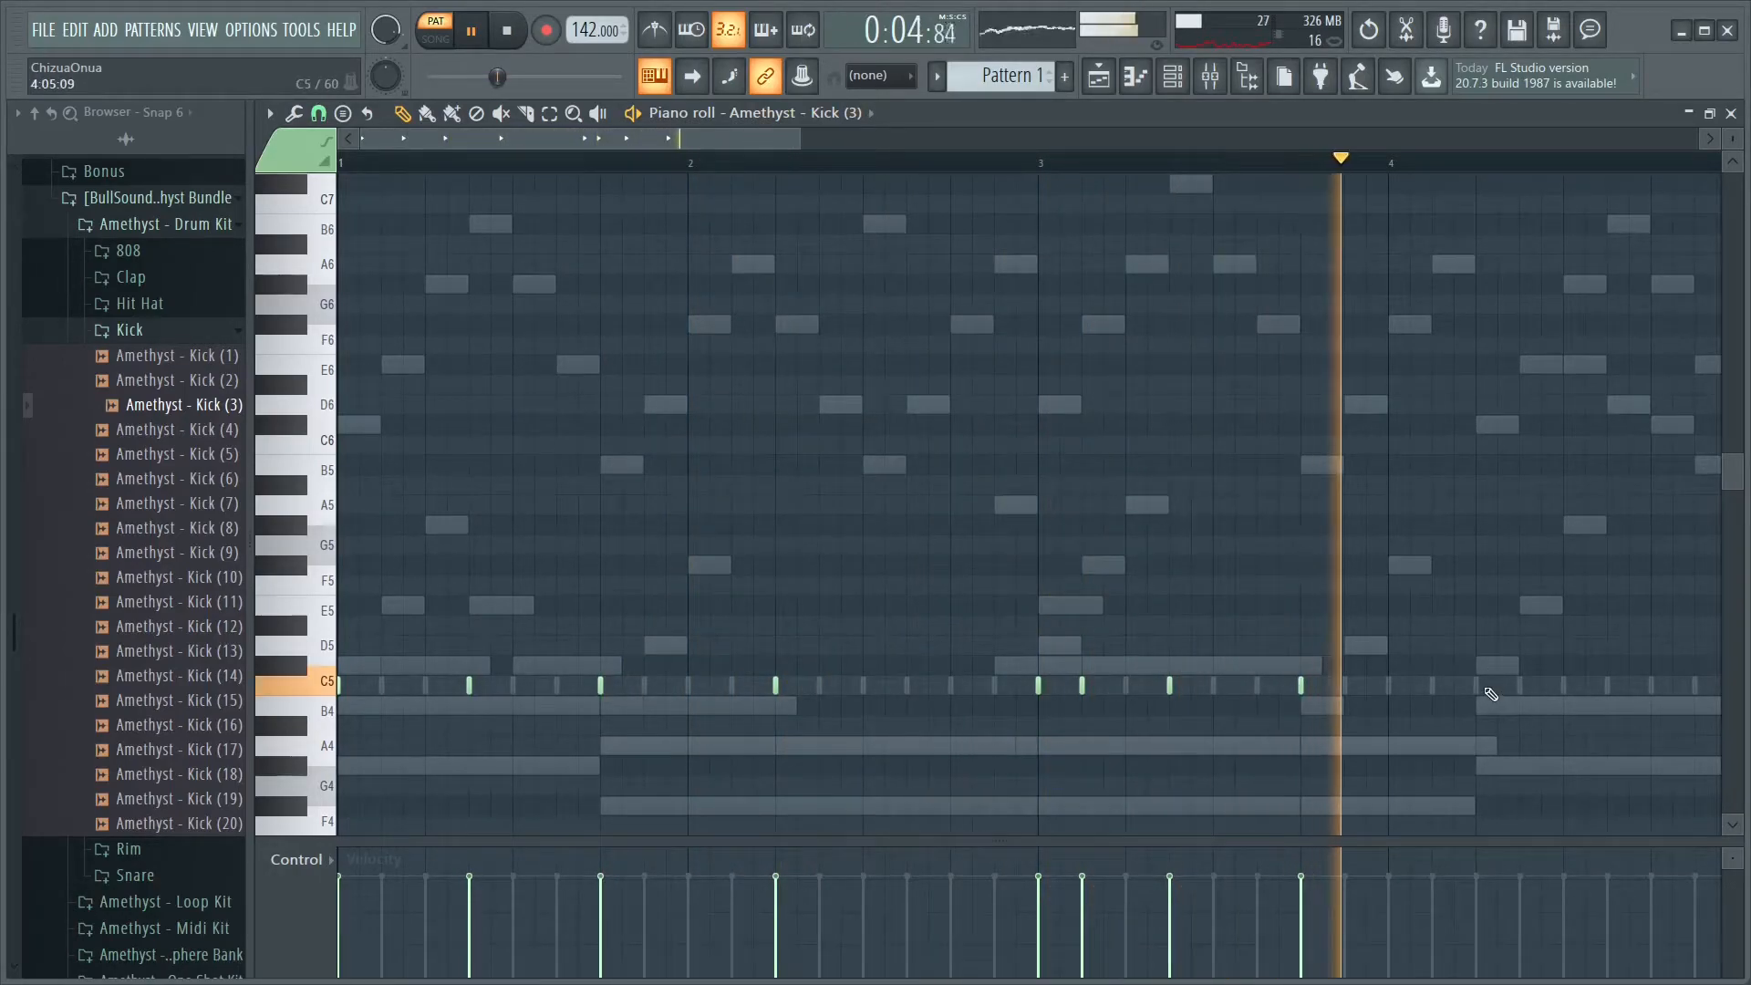
pyautogui.press('space')
pyautogui.press('space')
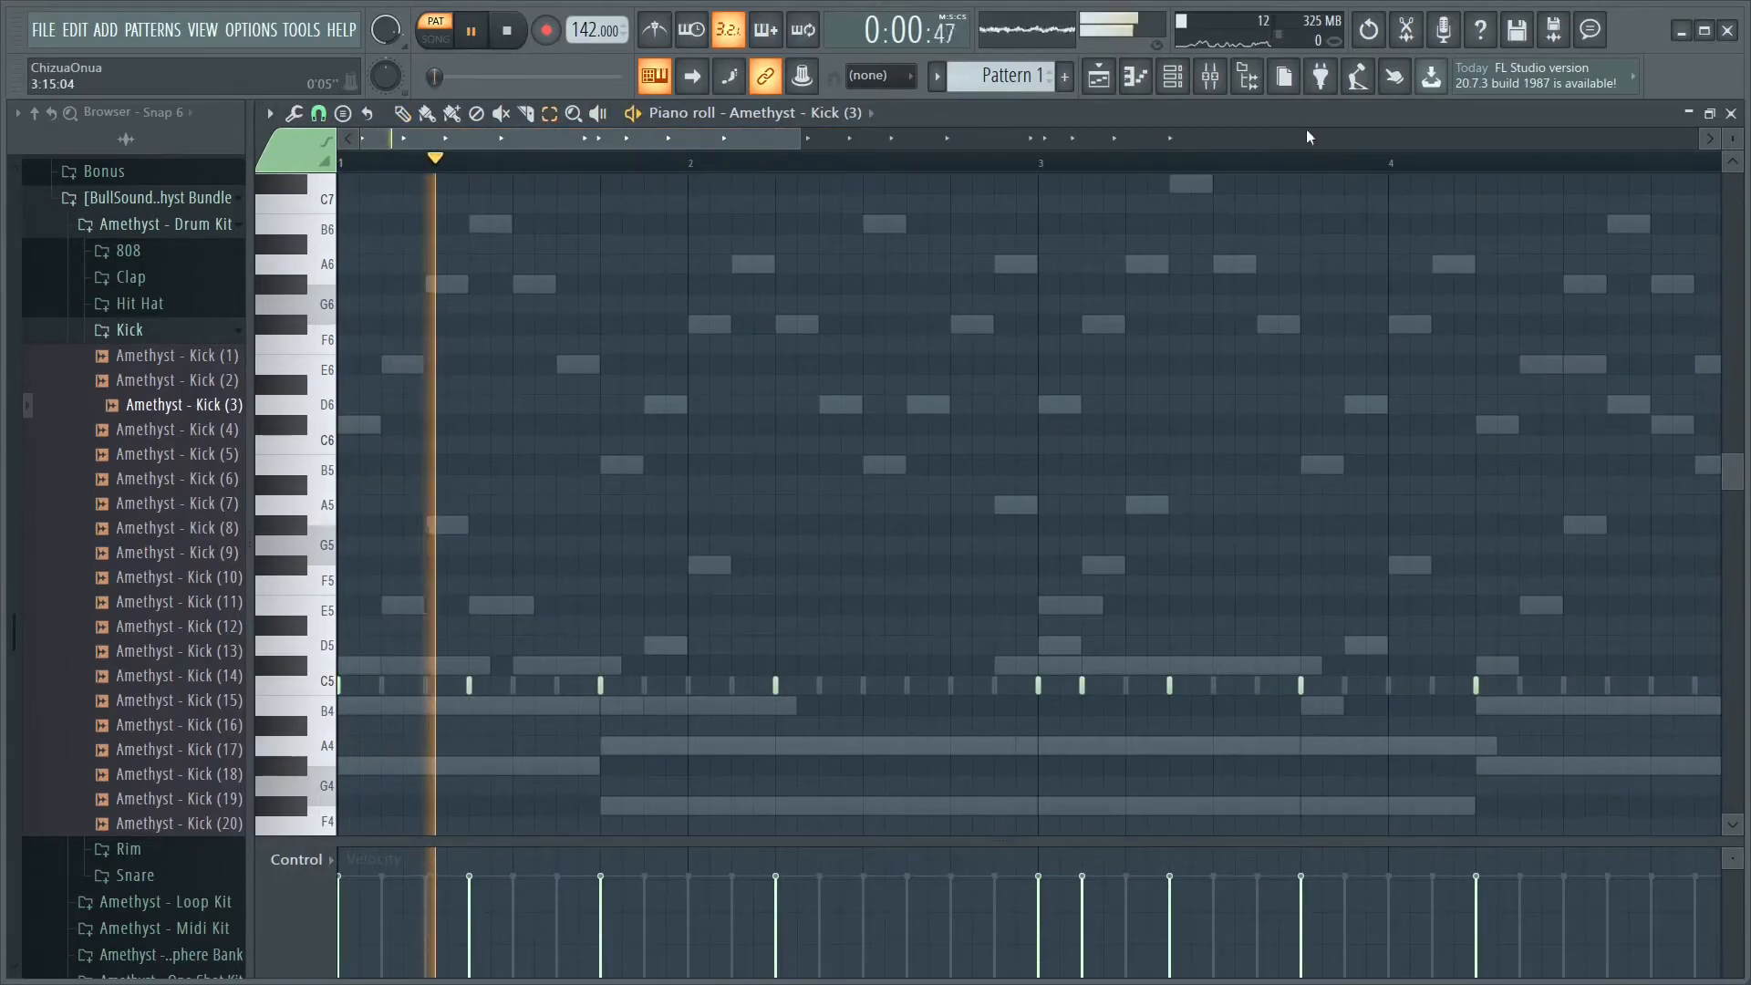
# Audition rims in the Amethyst drum kit and replace the Snare sample on channel 4 with Amethyst - Rim (6)
pyautogui.click(1175, 80)
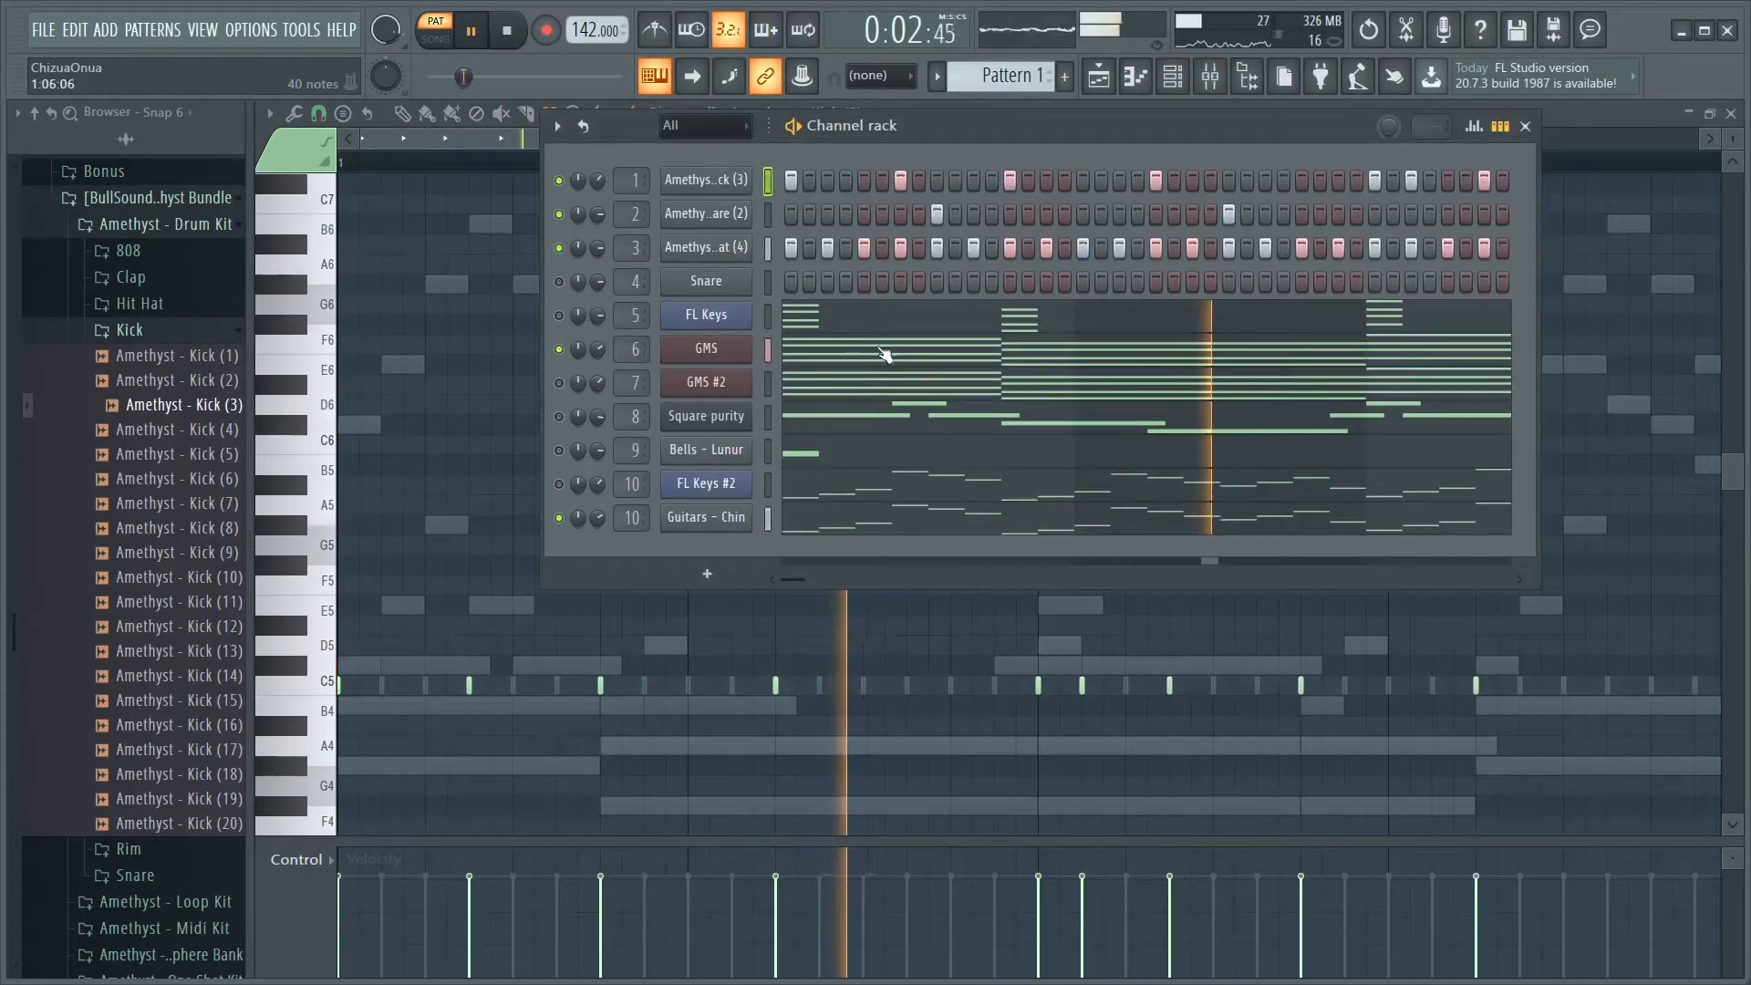
pyautogui.click(168, 329)
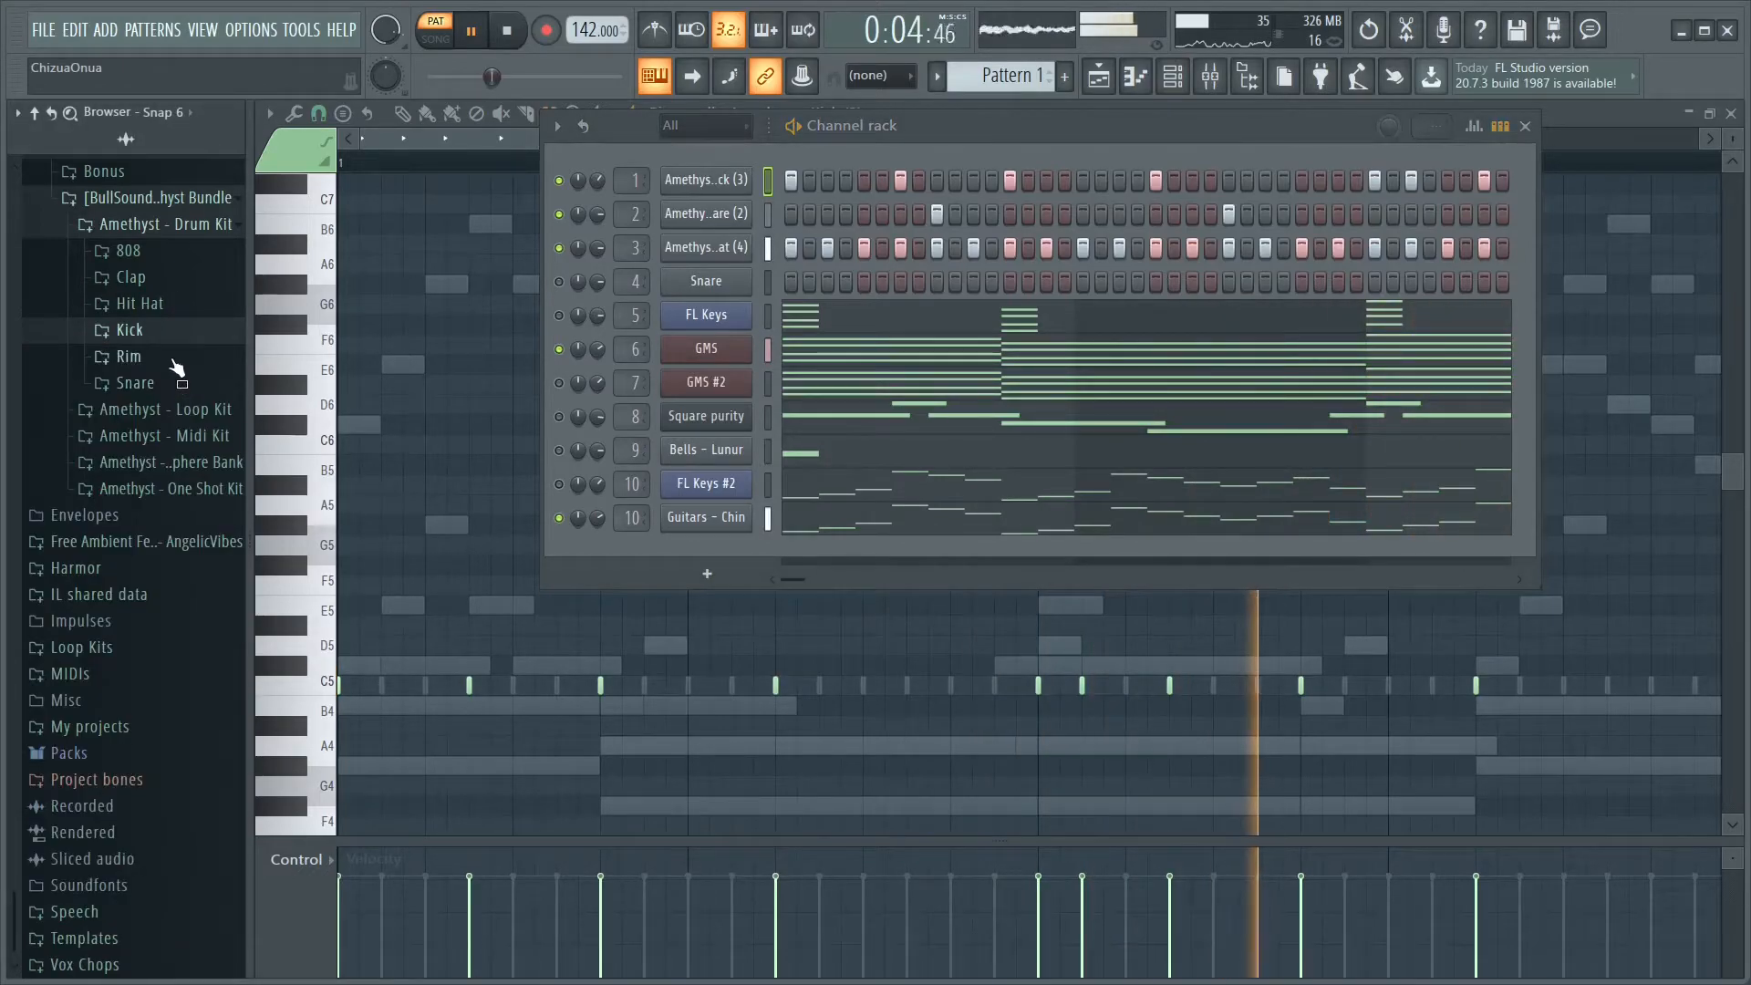
pyautogui.click(164, 356)
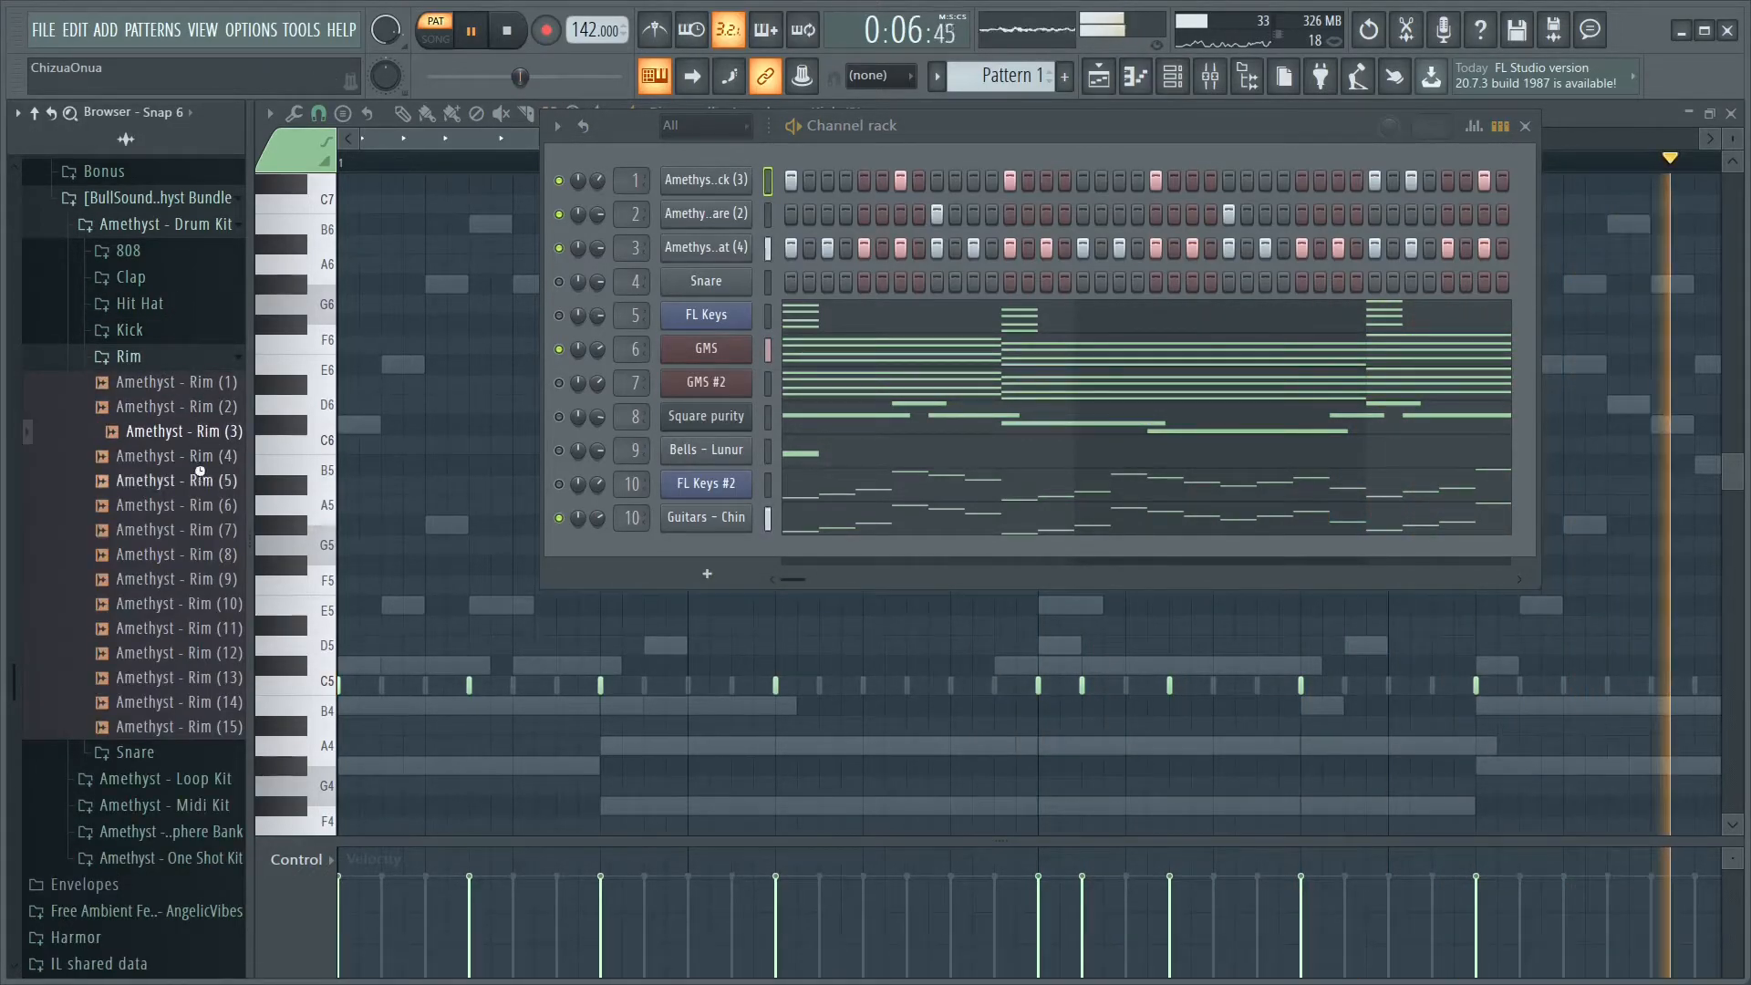
pyautogui.click(215, 505)
pyautogui.press('space')
pyautogui.moveTo(893, 292); pyautogui.dragTo(694, 273)
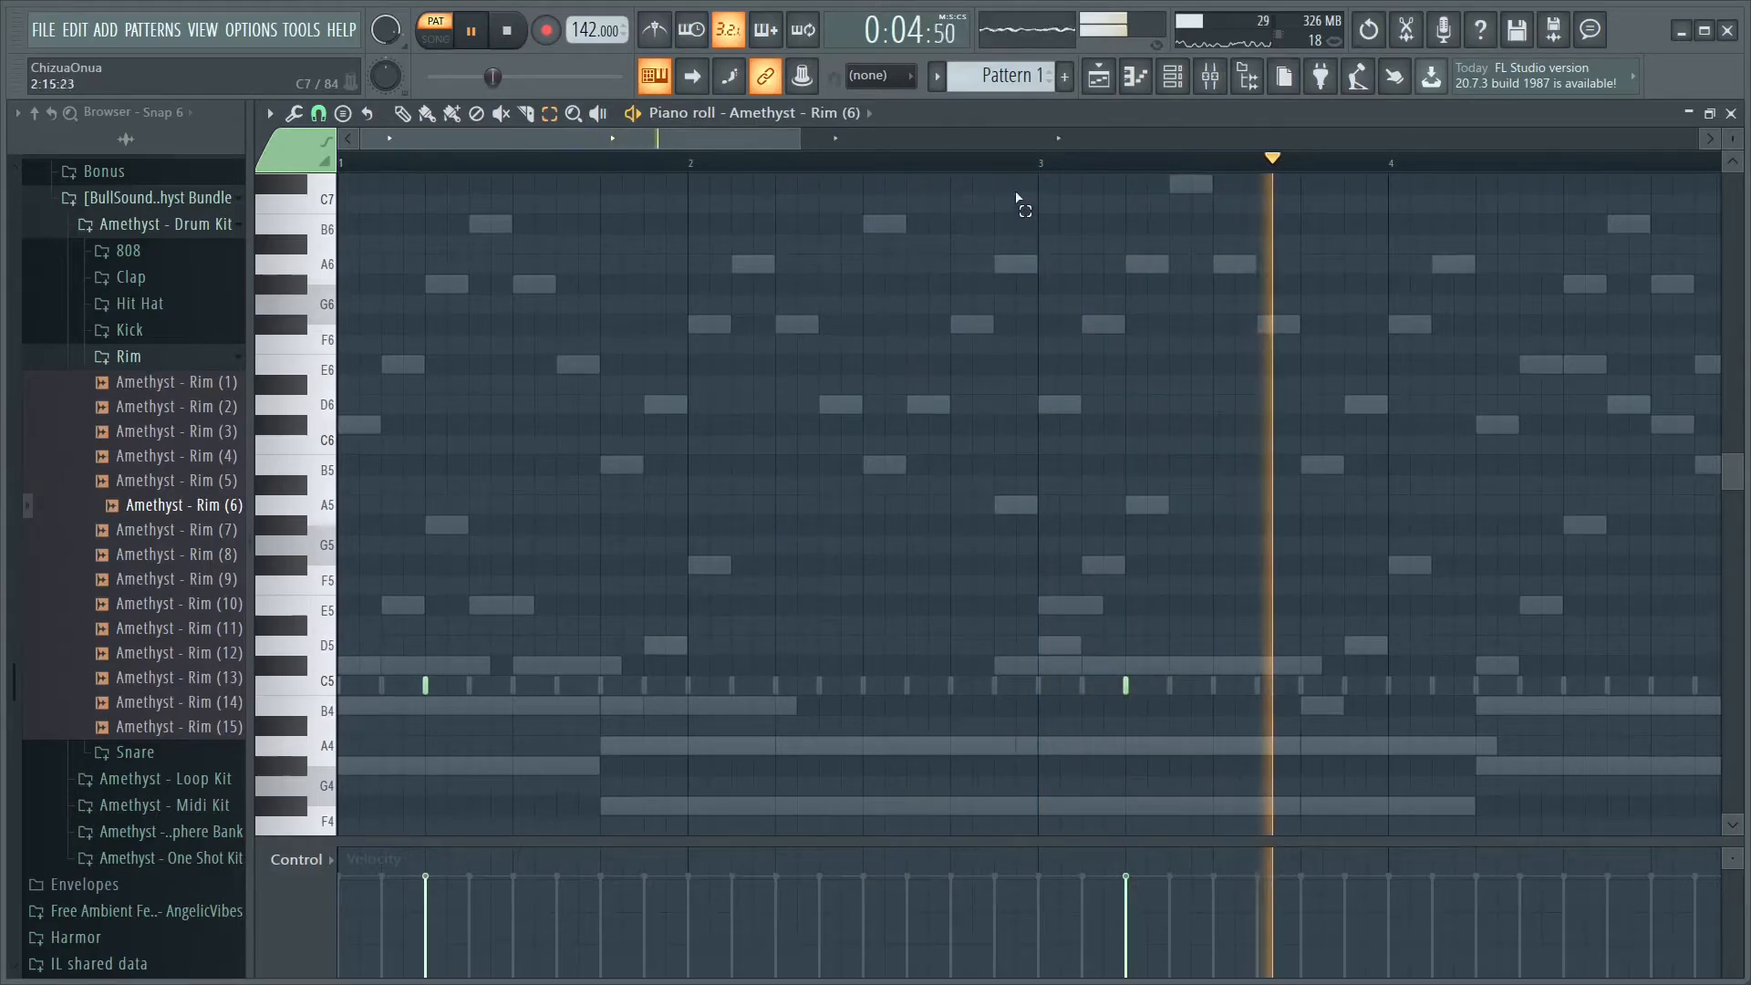
# Place C5 rim hits on step 5 of bars 1 and 3, repeat them in the following bars, and stop playback
pyautogui.scroll(-3, 1145, 175)
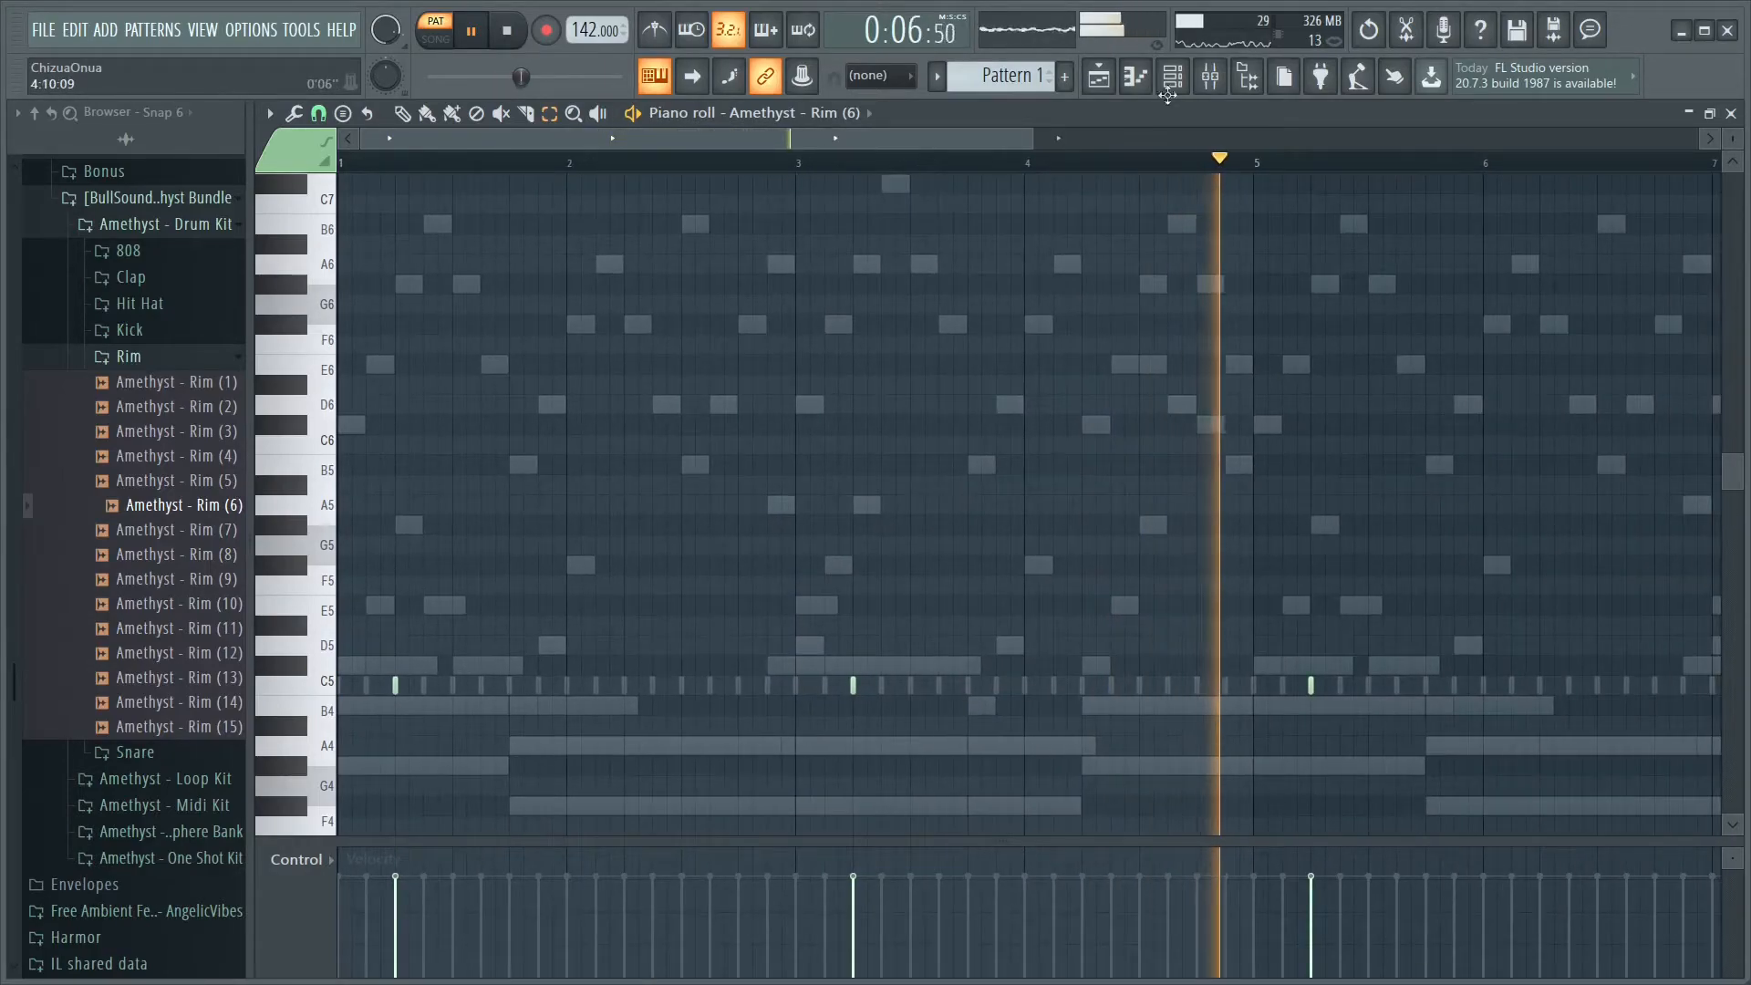
pyautogui.press('space')
pyautogui.click(1172, 76)
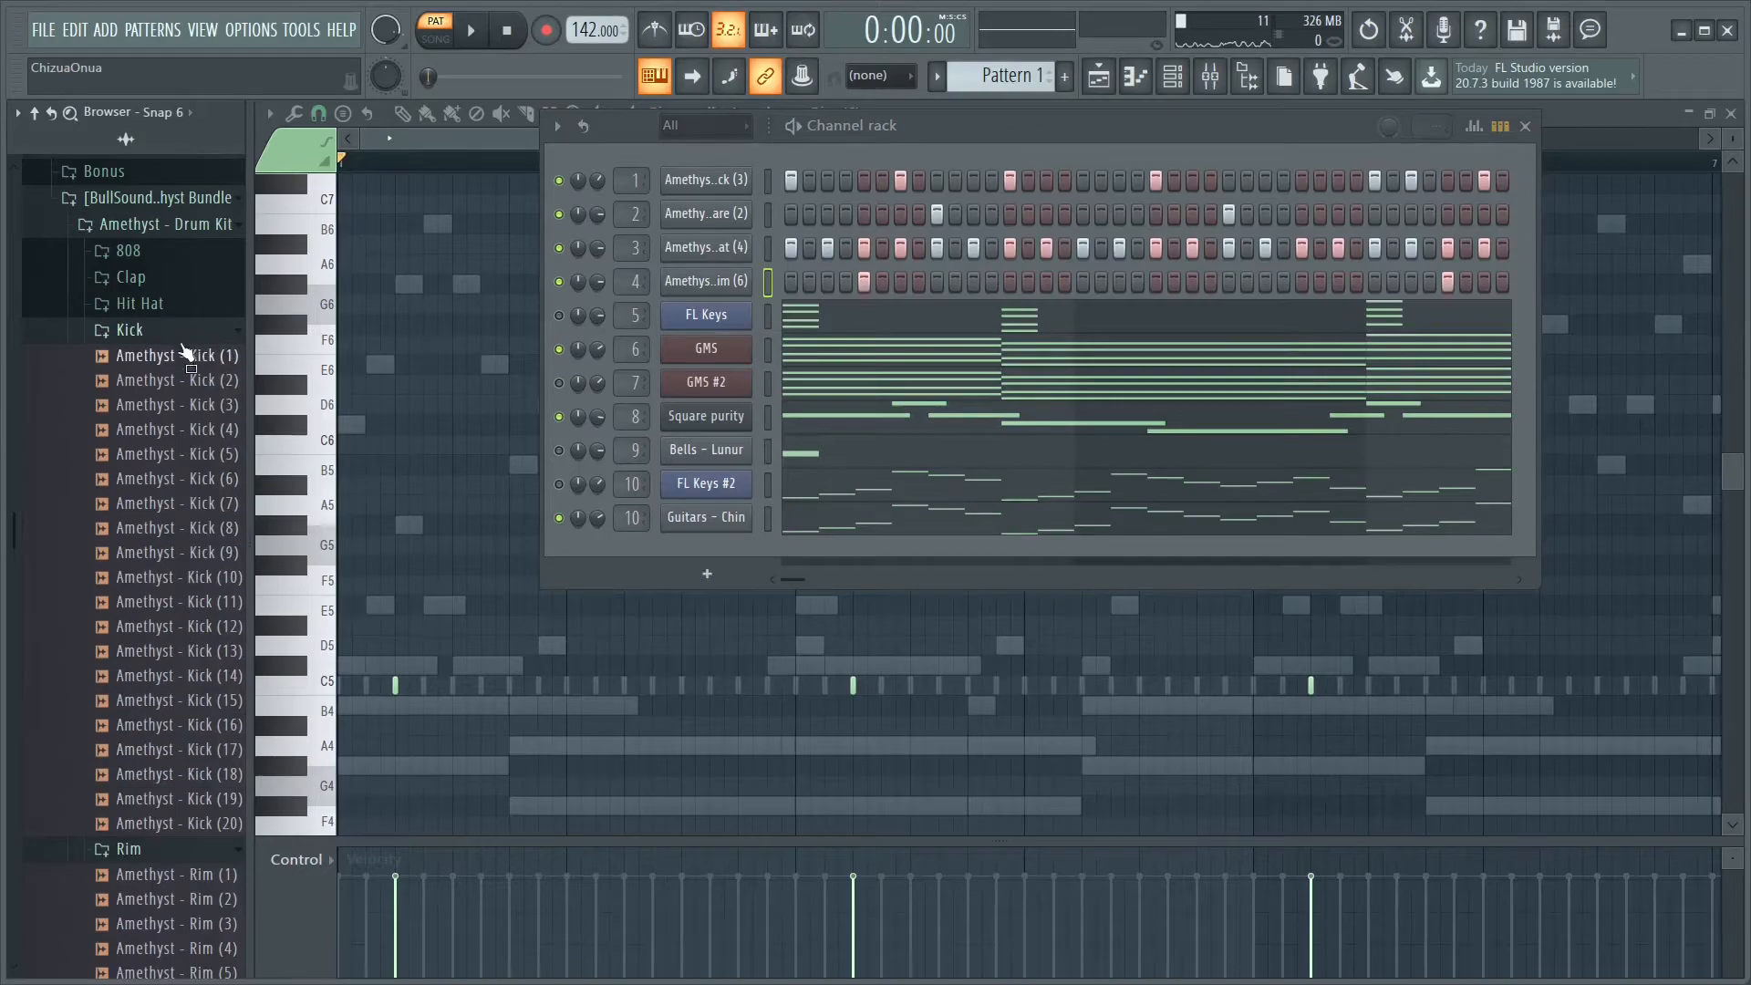
# Audition the 808s in the Amethyst drum kit and add Amethyst - 808 (5) as a new channel
pyautogui.click(182, 358)
pyautogui.click(159, 278)
pyautogui.click(160, 260)
pyautogui.click(205, 376)
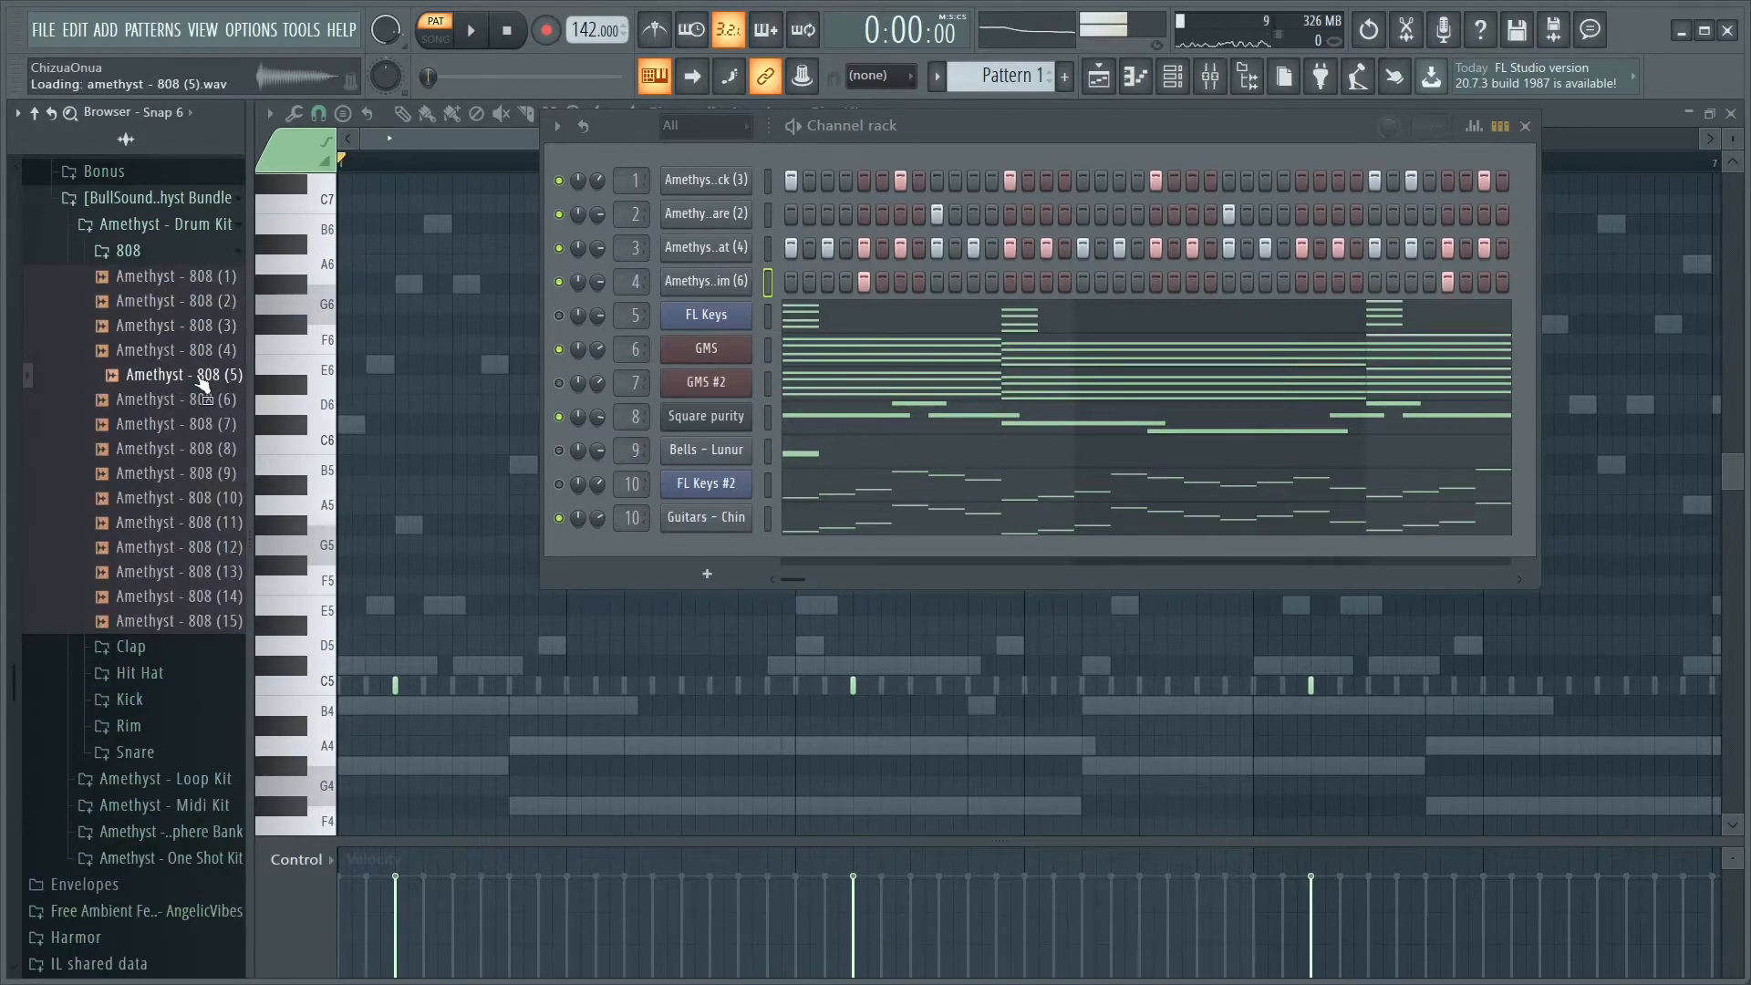
pyautogui.click(204, 350)
pyautogui.click(212, 379)
pyautogui.moveTo(202, 387); pyautogui.dragTo(744, 490)
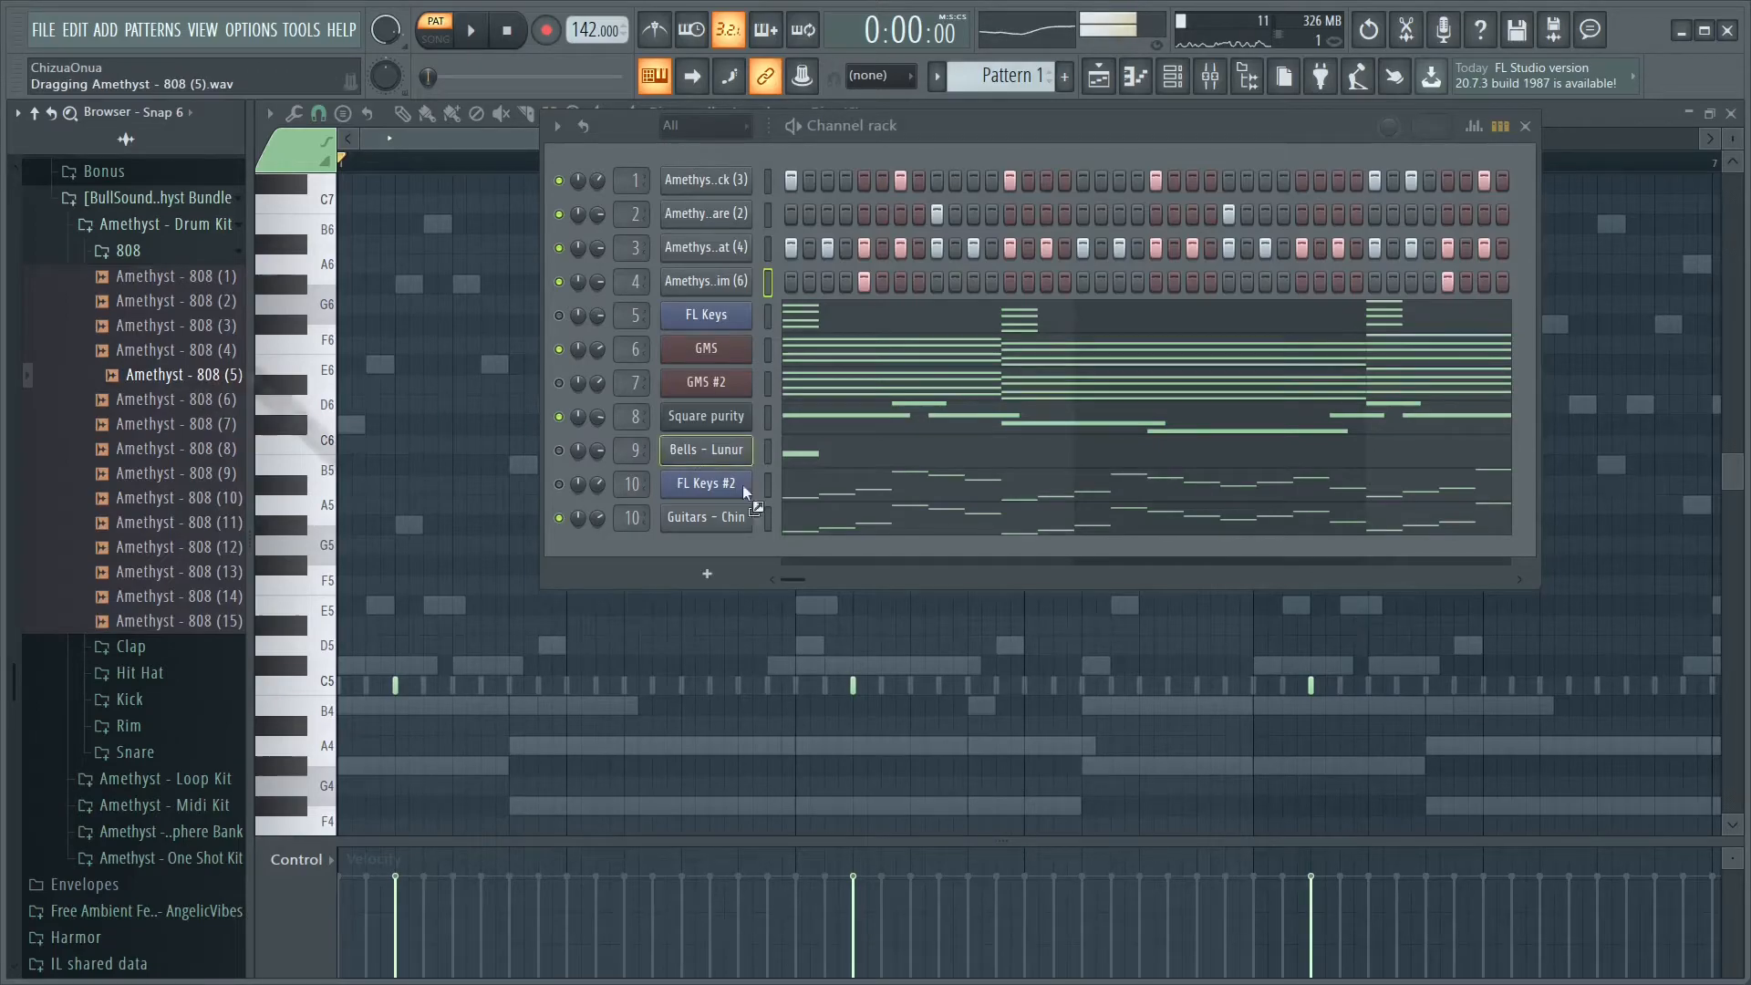
pyautogui.moveTo(707, 573); pyautogui.dragTo(716, 561)
# Load the Amethyst - 808 (5) sample into Edison and mark its root note by detecting its pitch
pyautogui.click(730, 558)
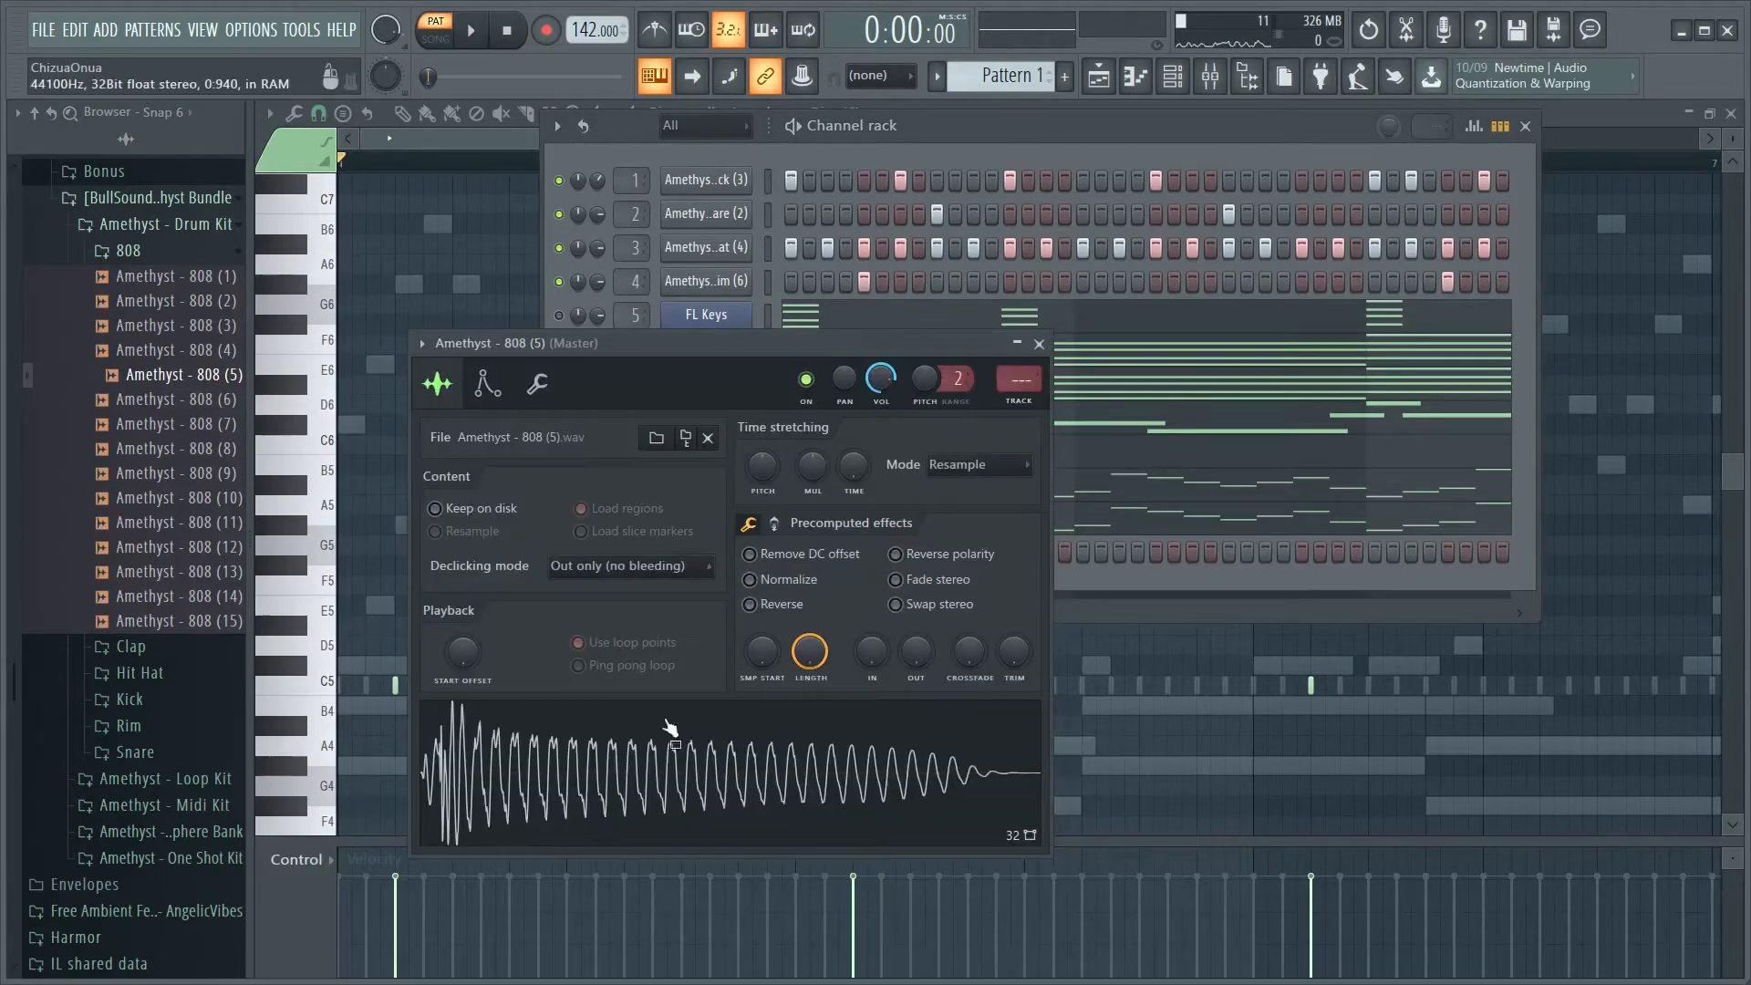
pyautogui.rightClick(644, 746)
pyautogui.click(742, 733)
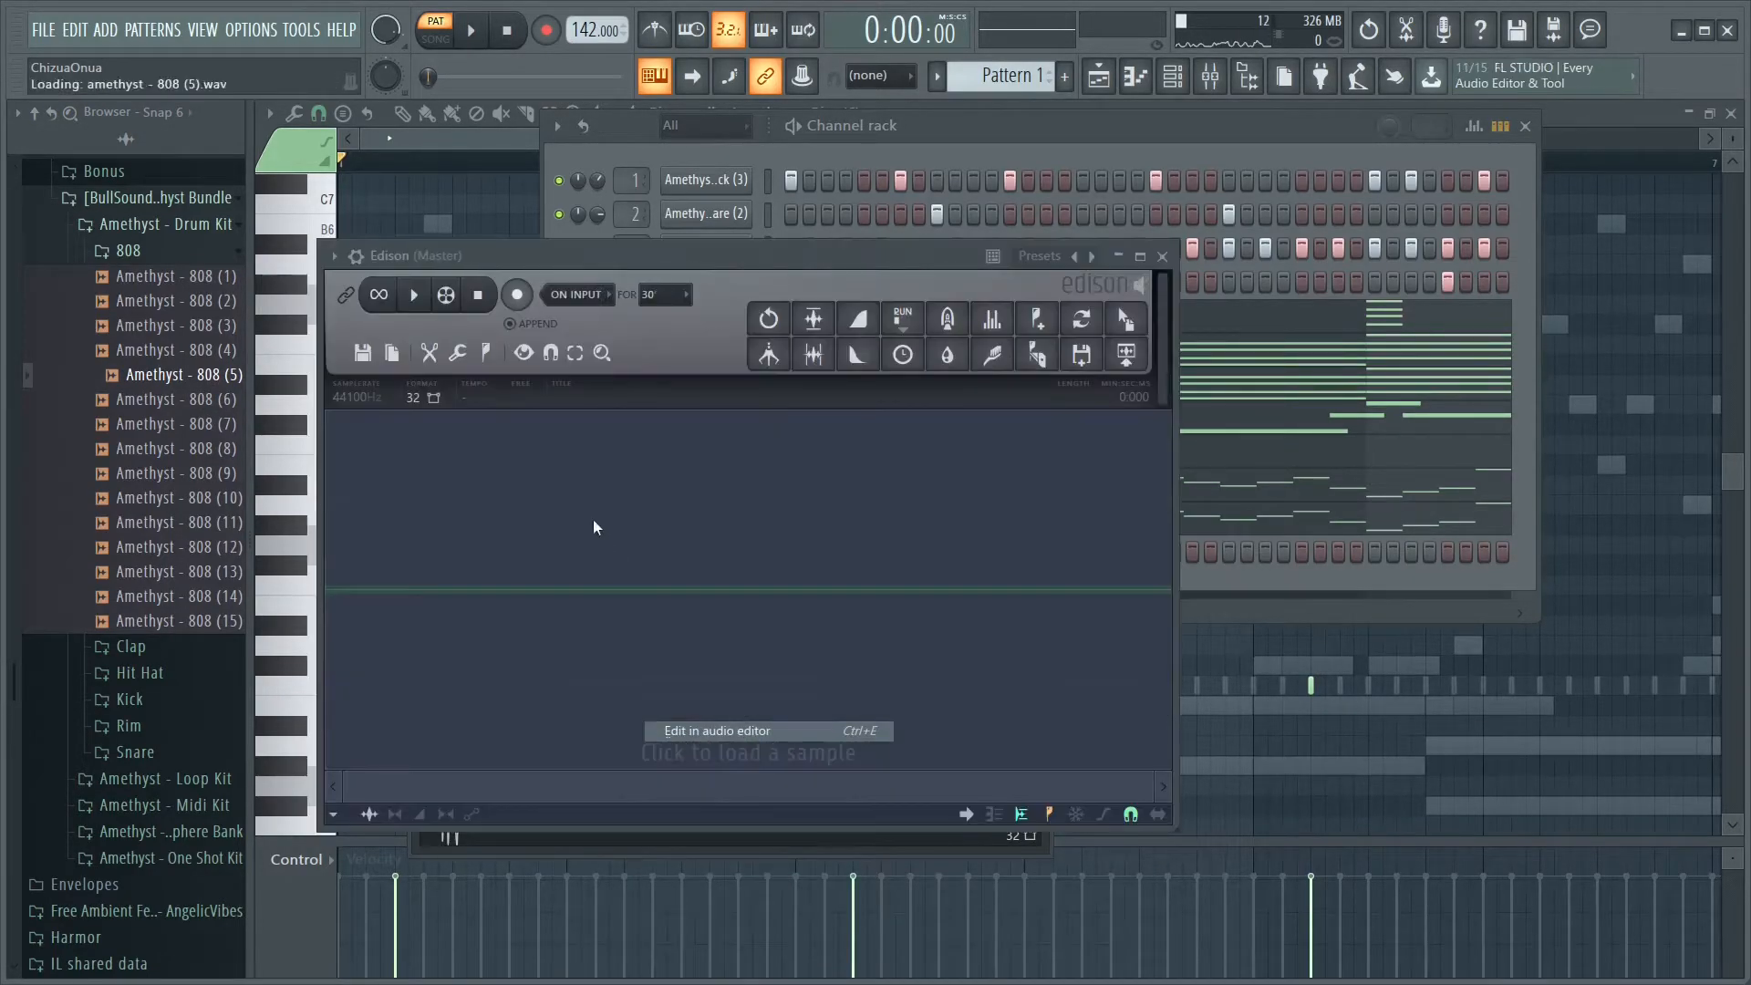
pyautogui.click(486, 352)
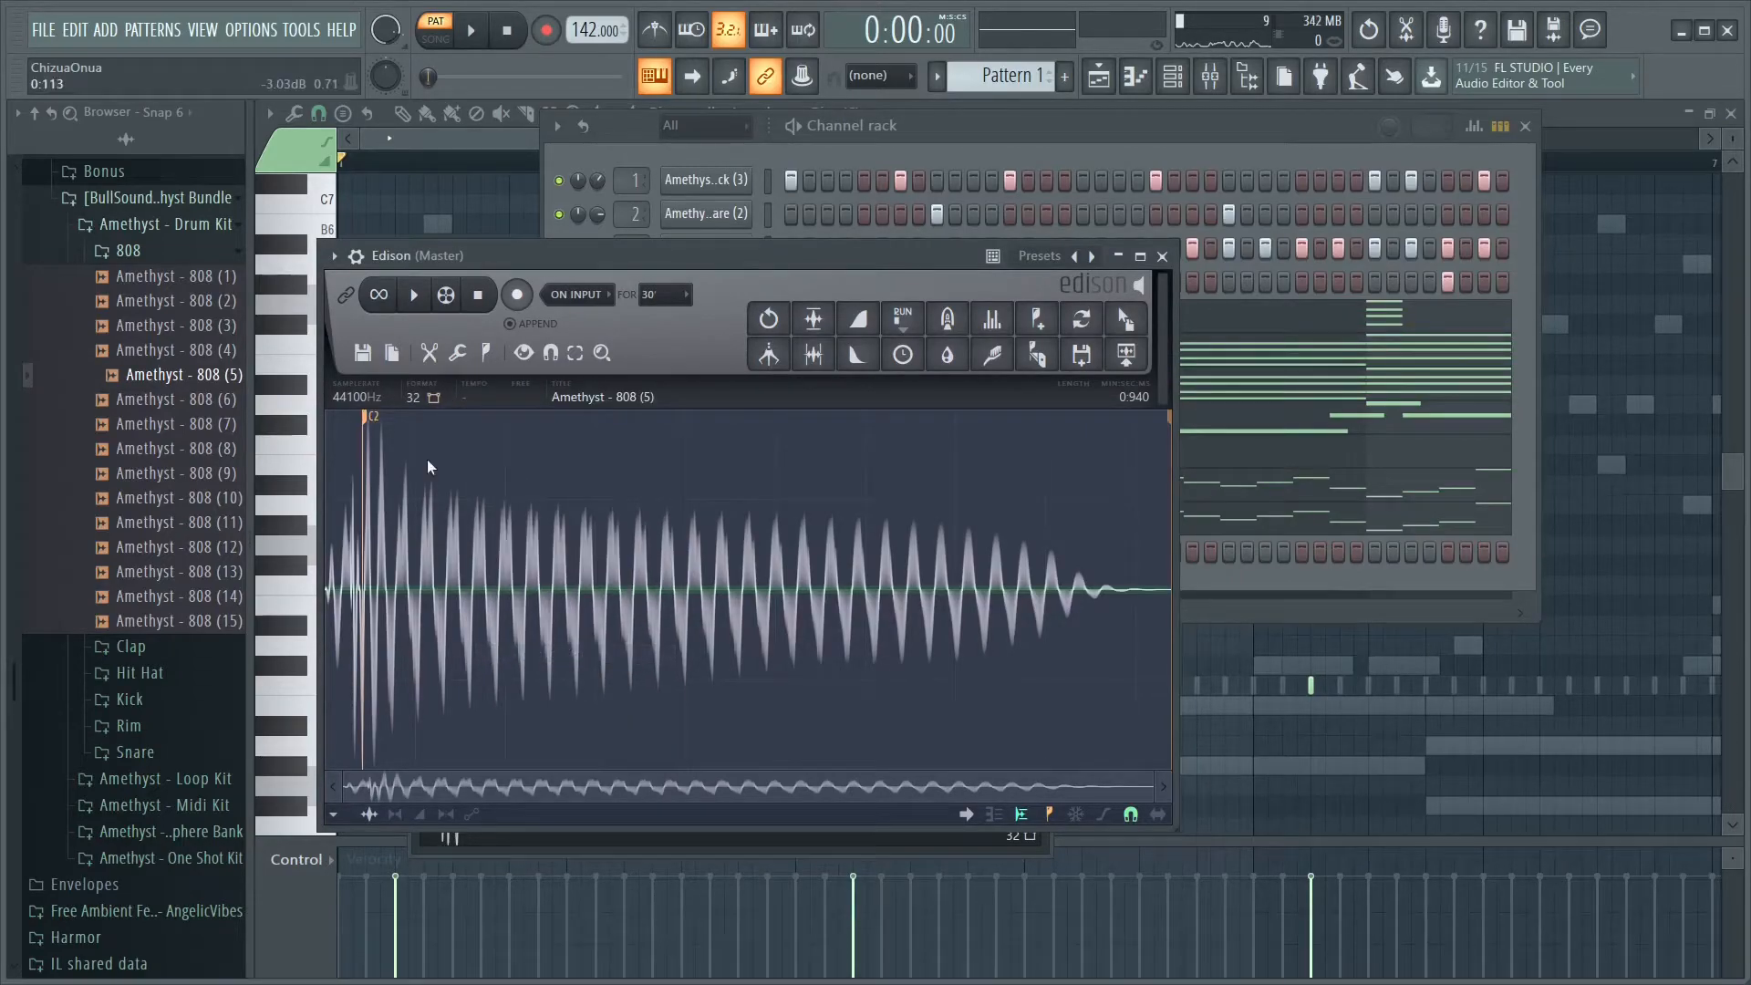
# Copy the kick's hits onto the Amethyst - 808 (5) channel and show them in the full piano roll
pyautogui.press('space')
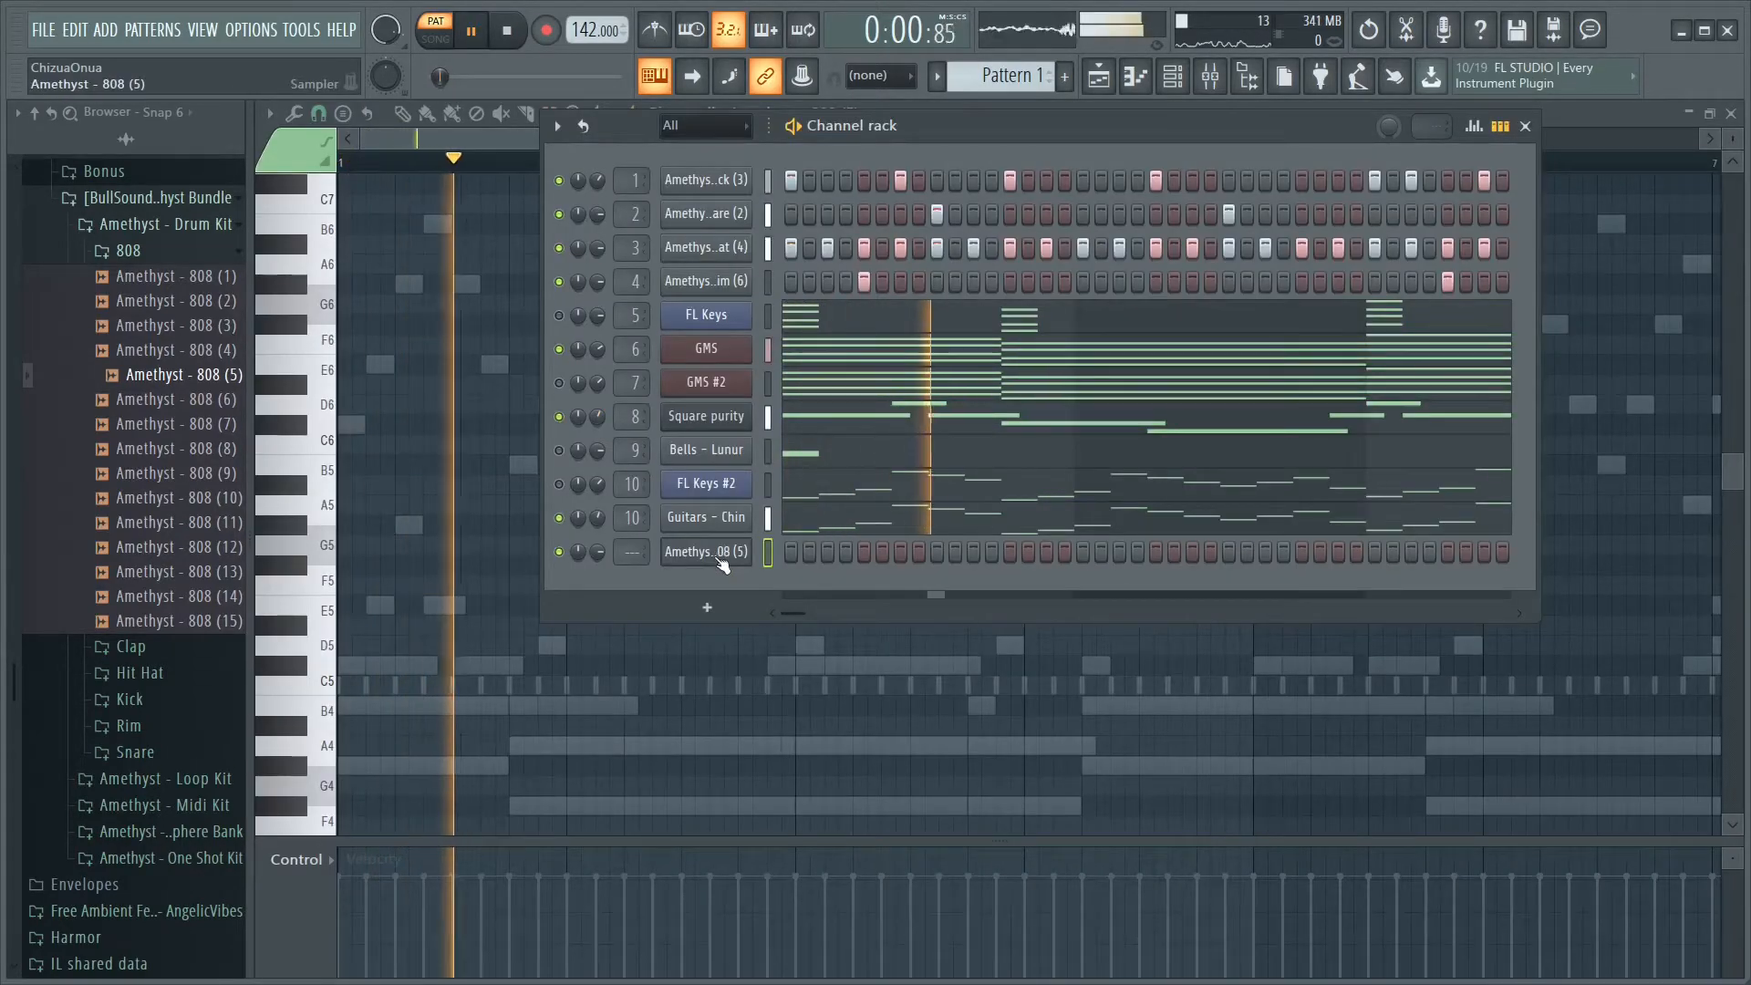
pyautogui.press('space')
pyautogui.rightClick(715, 549)
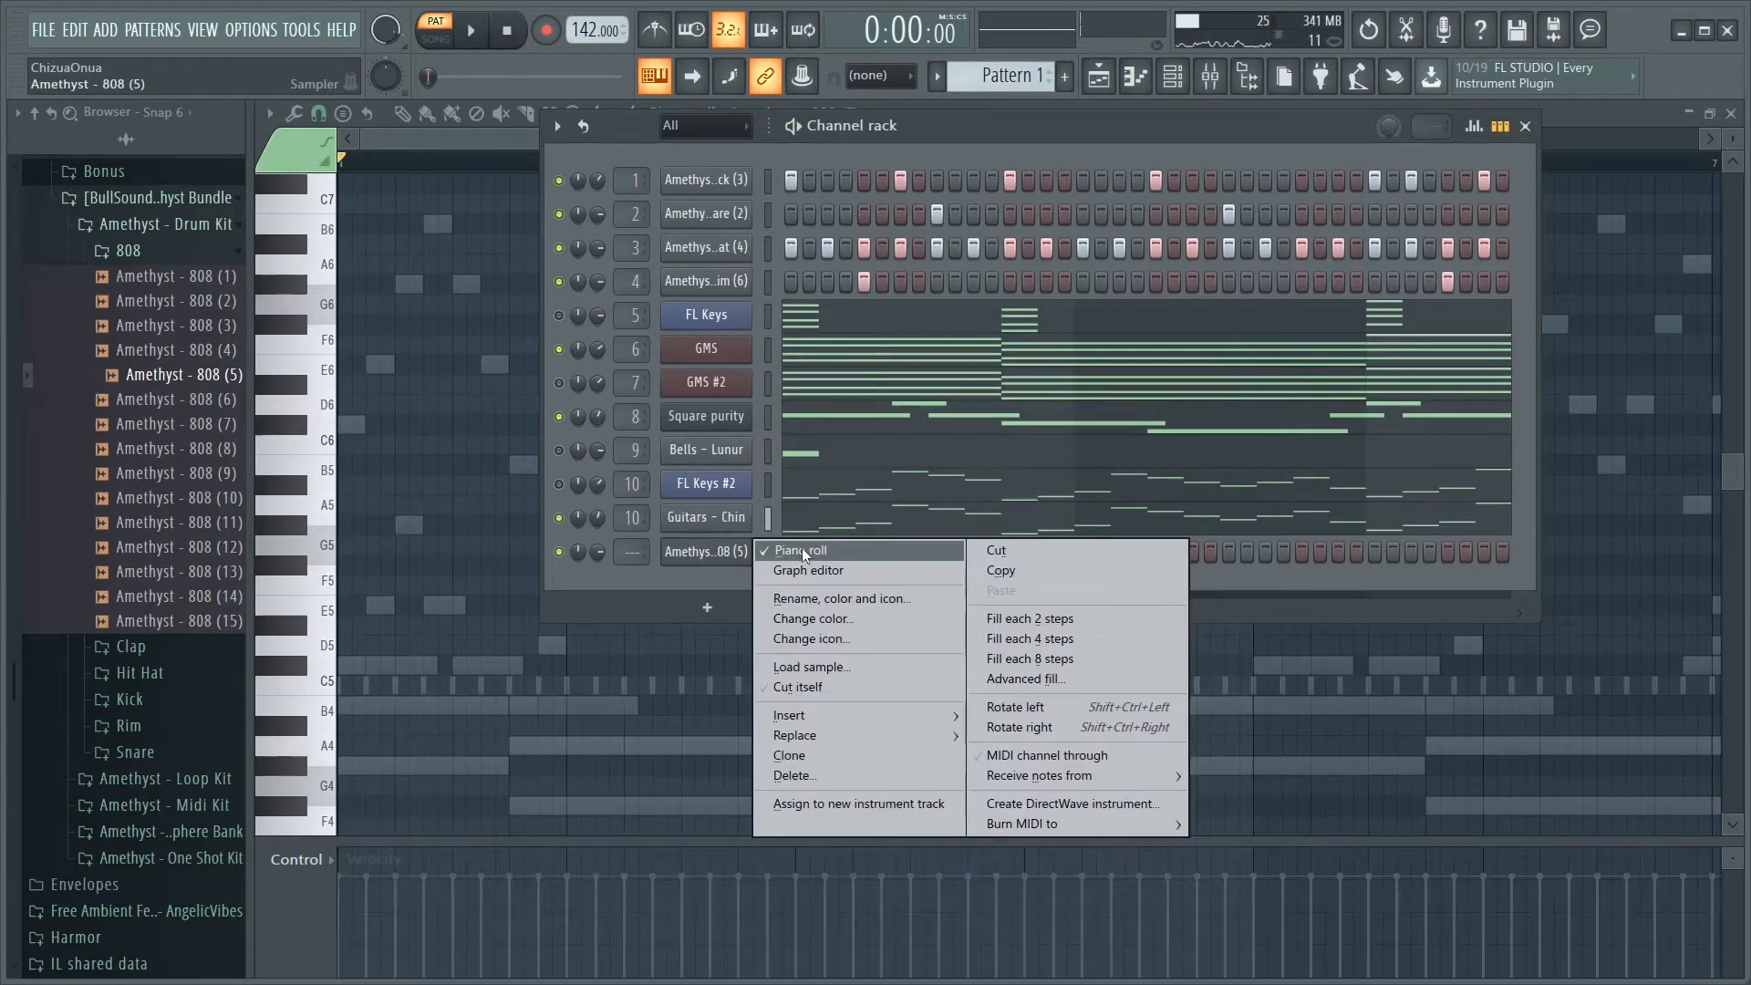
pyautogui.click(801, 547)
pyautogui.rightClick(745, 551)
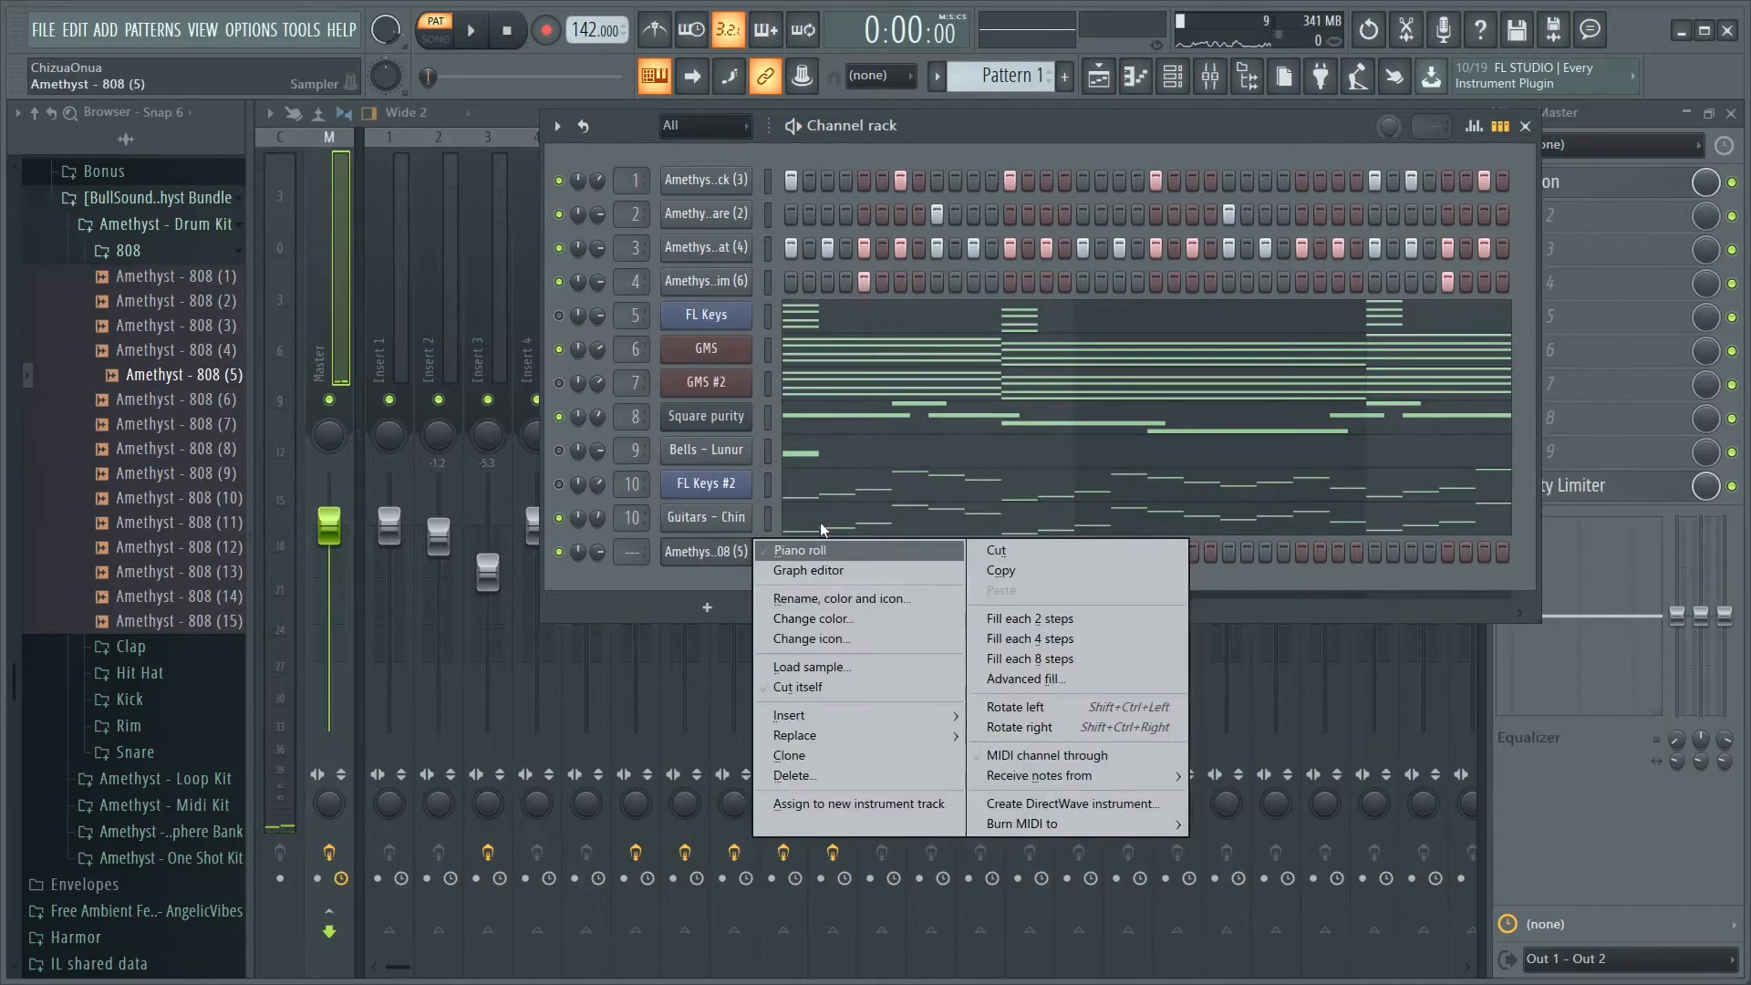
pyautogui.click(785, 547)
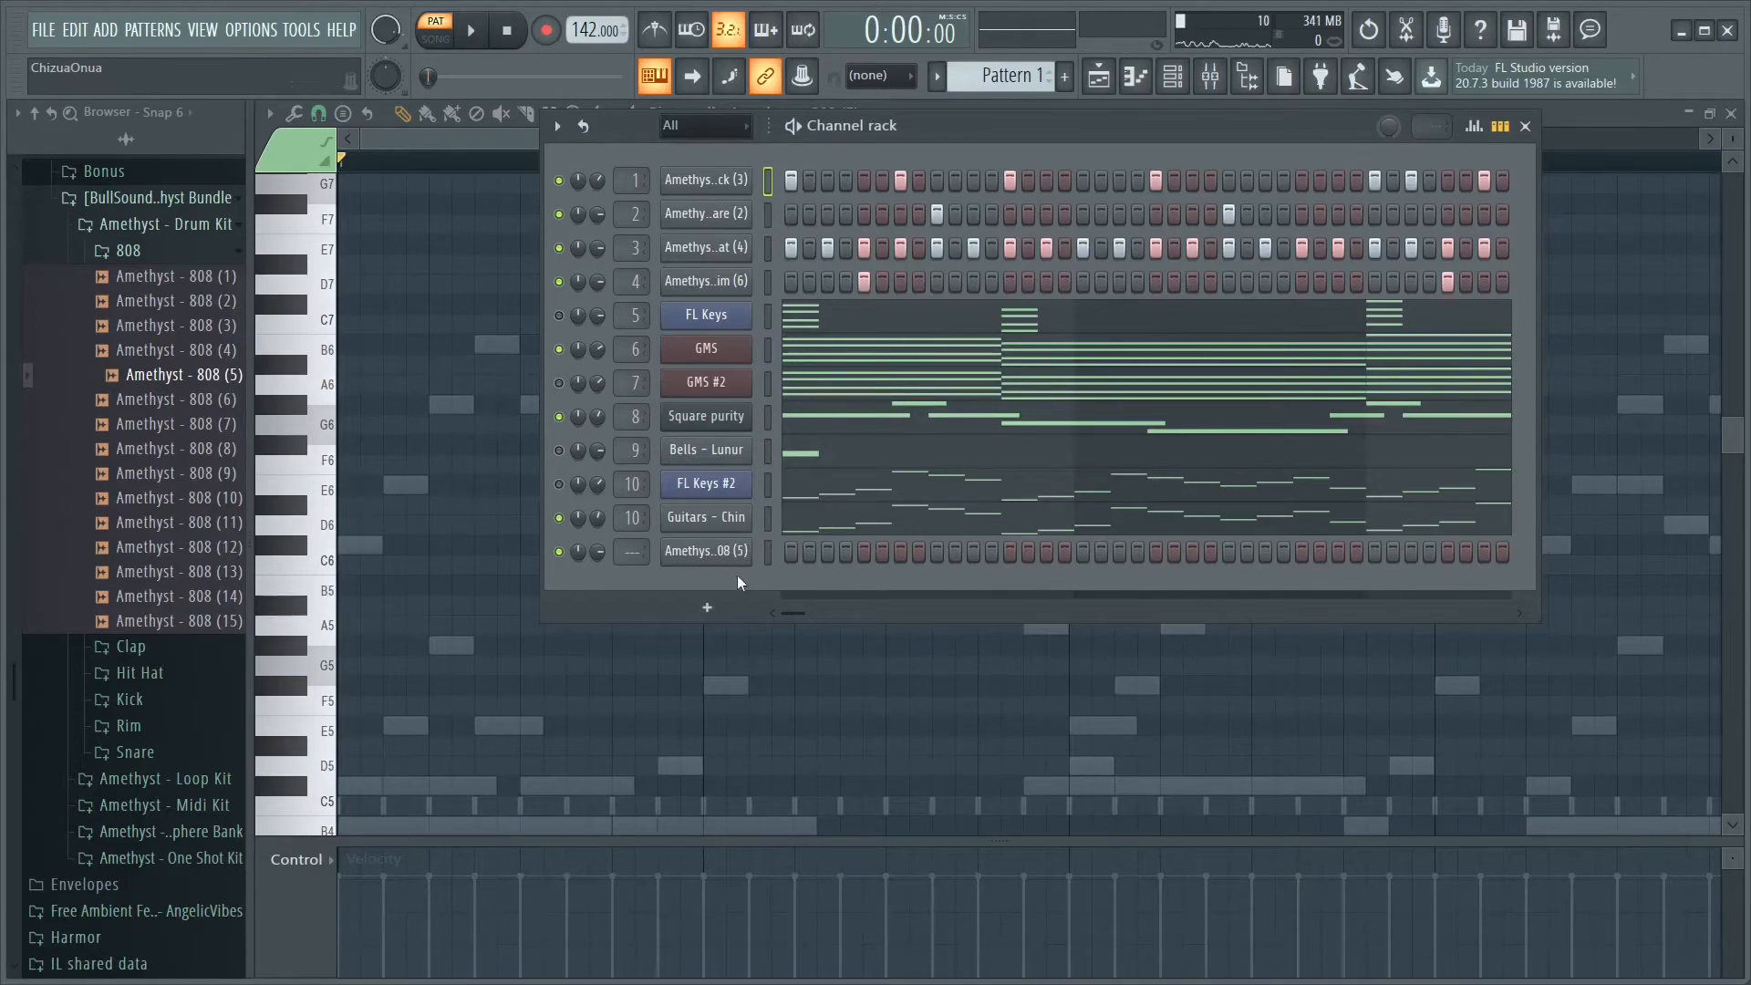
pyautogui.click(766, 553)
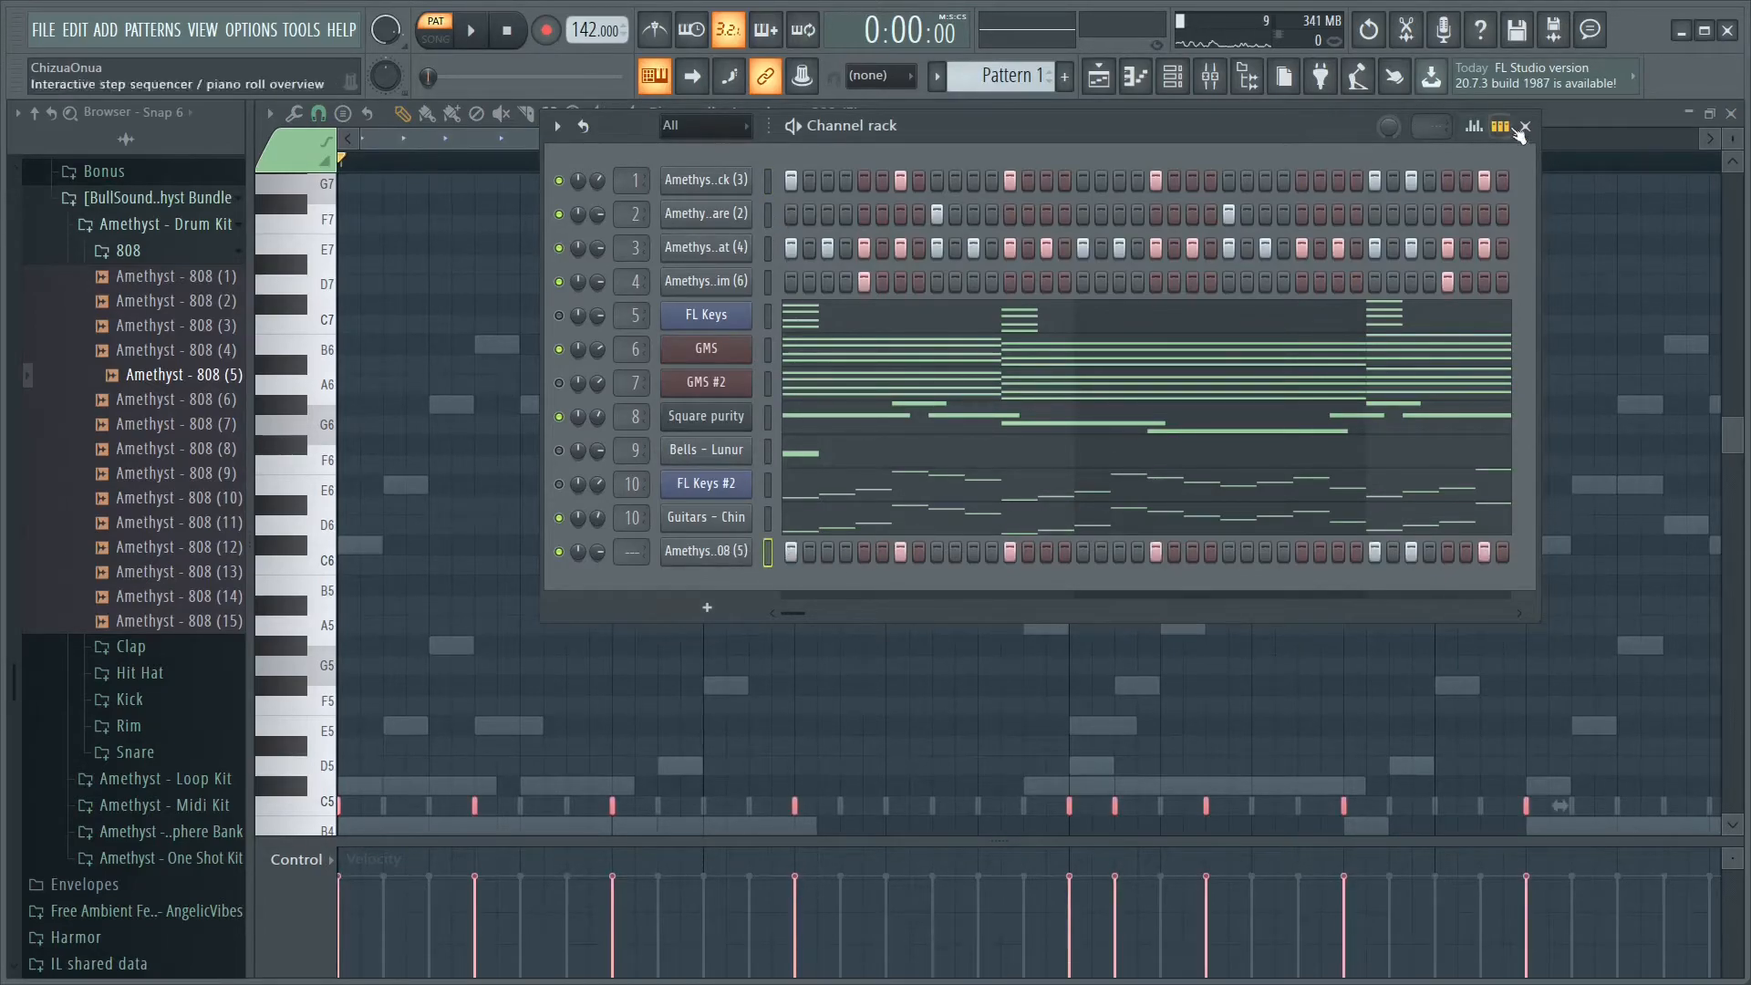
pyautogui.click(1525, 126)
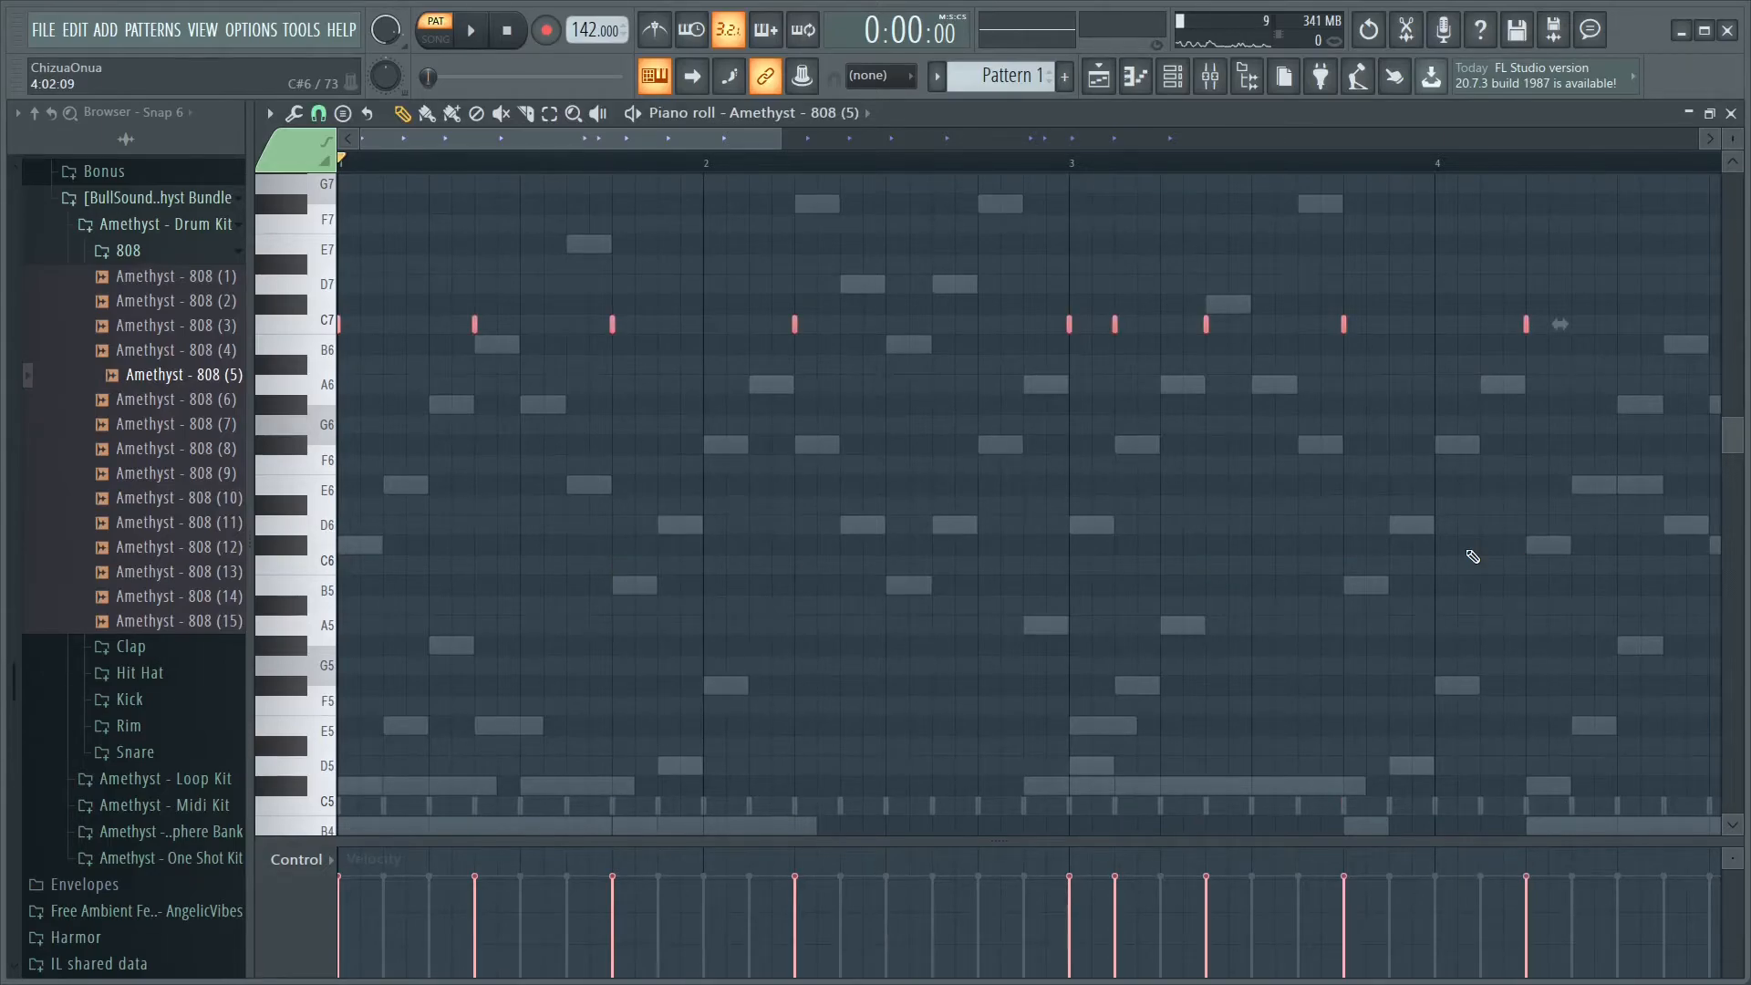
# Transpose all 808 notes up a semitone to C#7 and audition them with the beat
pyautogui.press('space')
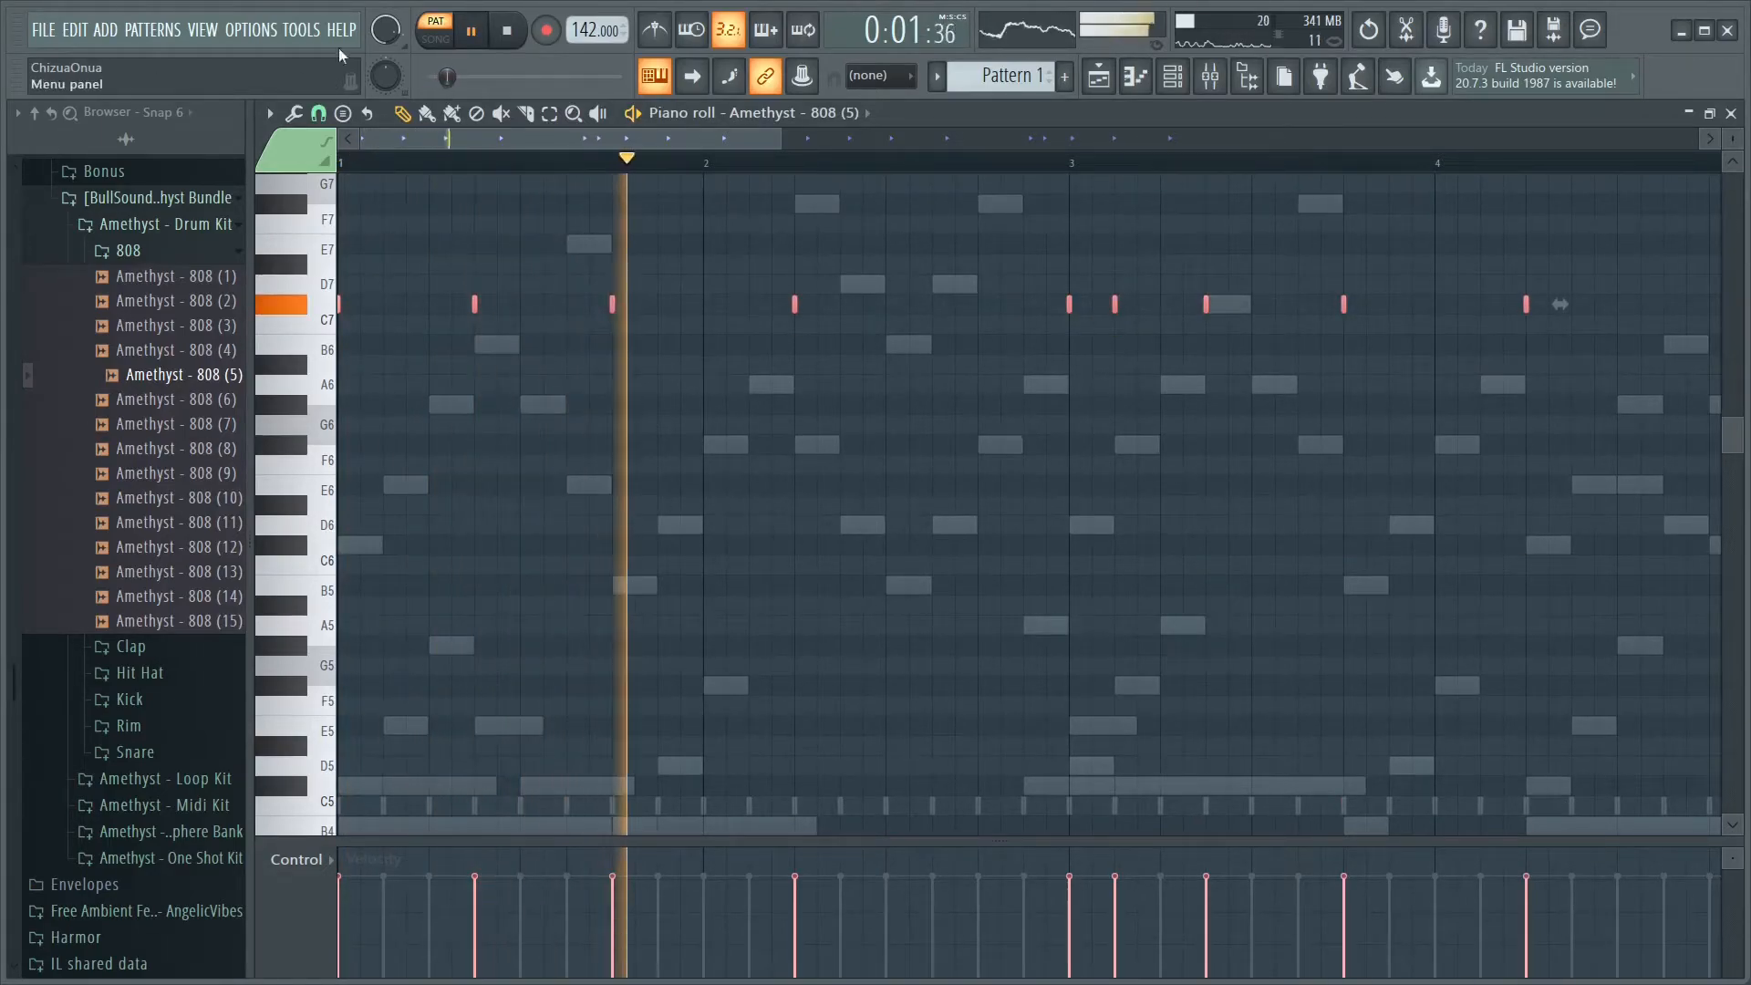
pyautogui.press('space')
pyautogui.press('space')
pyautogui.press('space')
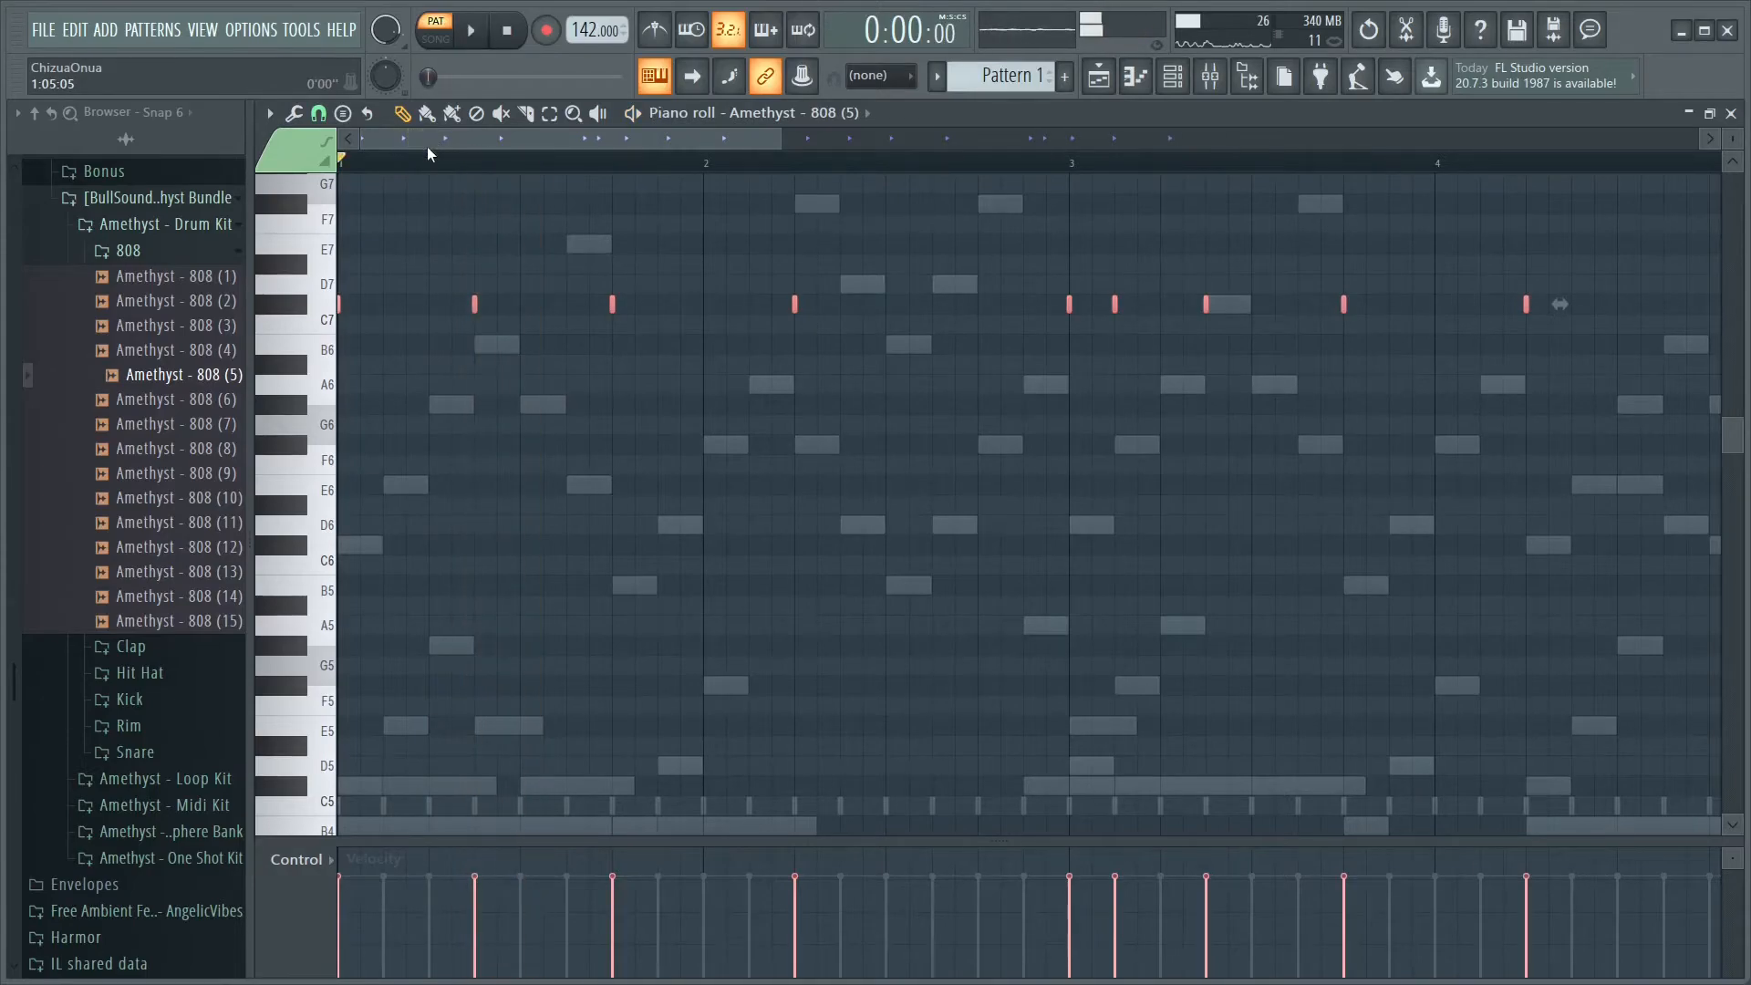
pyautogui.scroll(2, 639, 291)
pyautogui.press('space')
# Move the last 808 note of bar 1 to E7 and the bar 2 note to A6, auditioning each change
pyautogui.moveTo(614, 365); pyautogui.dragTo(614, 307)
pyautogui.press('space')
pyautogui.press('space')
pyautogui.press('space')
pyautogui.moveTo(795, 365); pyautogui.dragTo(789, 454)
pyautogui.press('space')
pyautogui.press('space')
# In bar 3, move the first two 808 notes to E7, the third to A6 and the last to B6
pyautogui.moveTo(1068, 358); pyautogui.dragTo(1063, 307)
pyautogui.click(1114, 302)
pyautogui.press('space')
pyautogui.moveTo(1205, 364); pyautogui.dragTo(1207, 452)
pyautogui.press('space')
pyautogui.press('space')
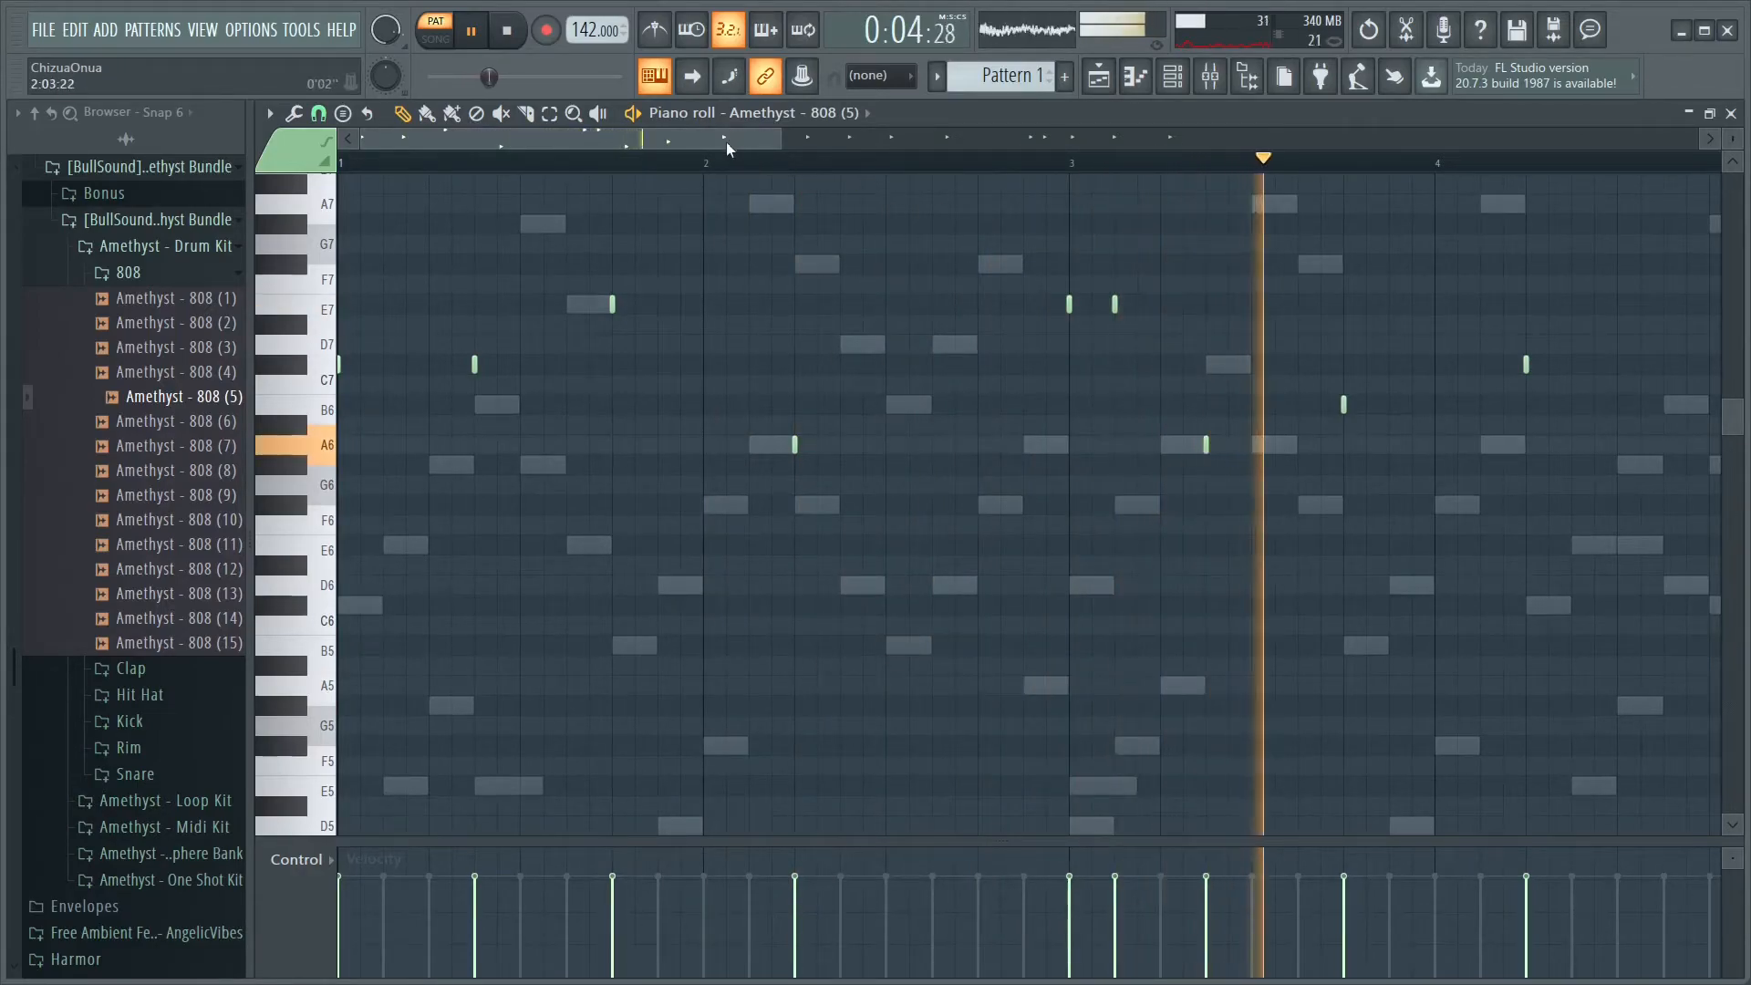
# Extend the 808 notes to meet each other across eight bars and transpose the whole line down two octaves
pyautogui.moveTo(726, 144); pyautogui.dragTo(846, 166)
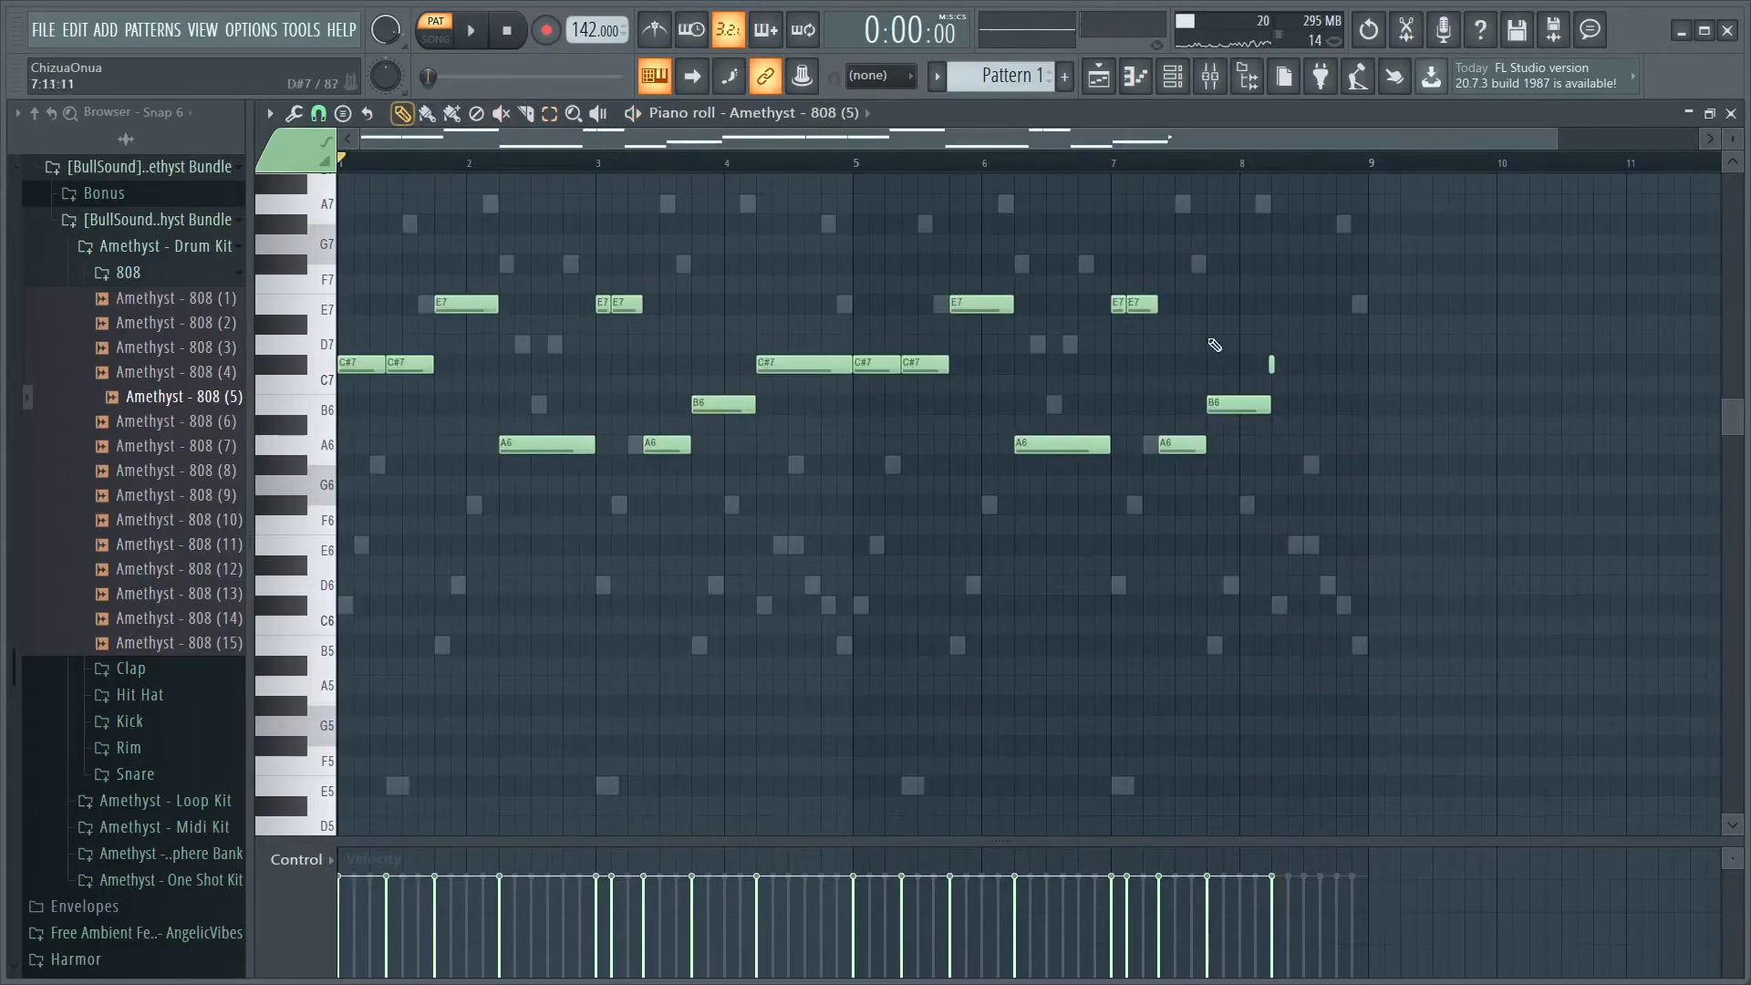
pyautogui.hotkey('ctrl', 'Down')
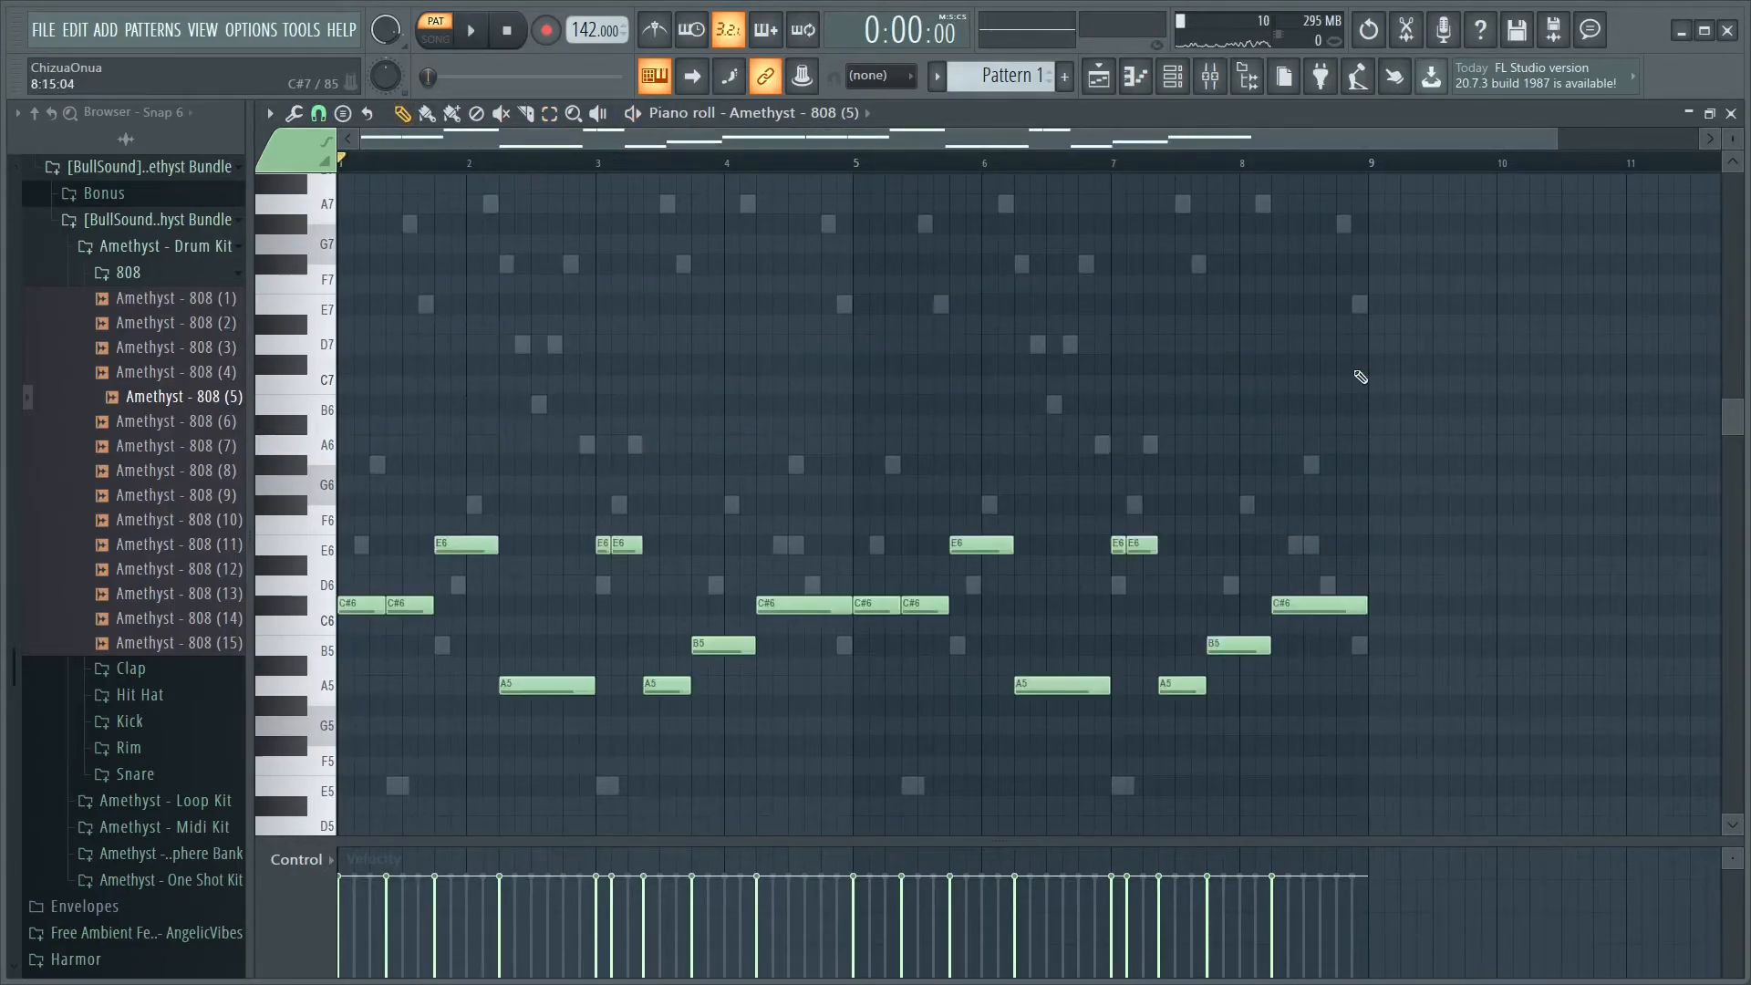
pyautogui.press('space')
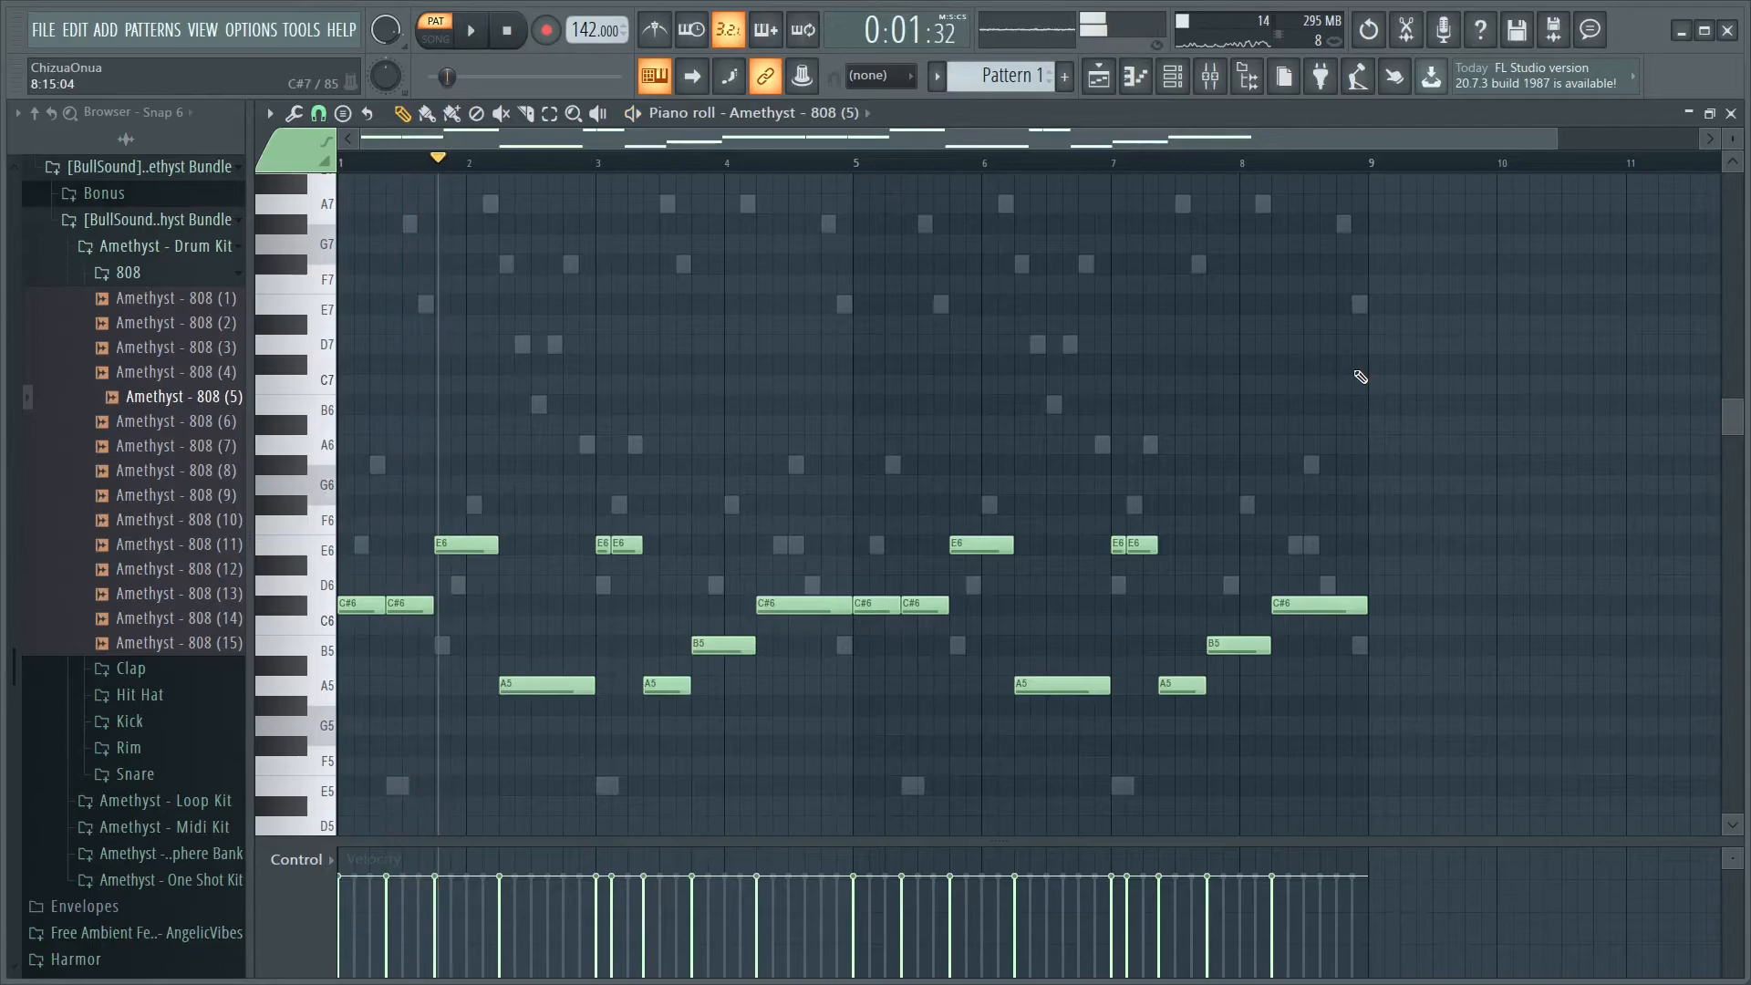
pyautogui.hotkey('ctrl', 'Down')
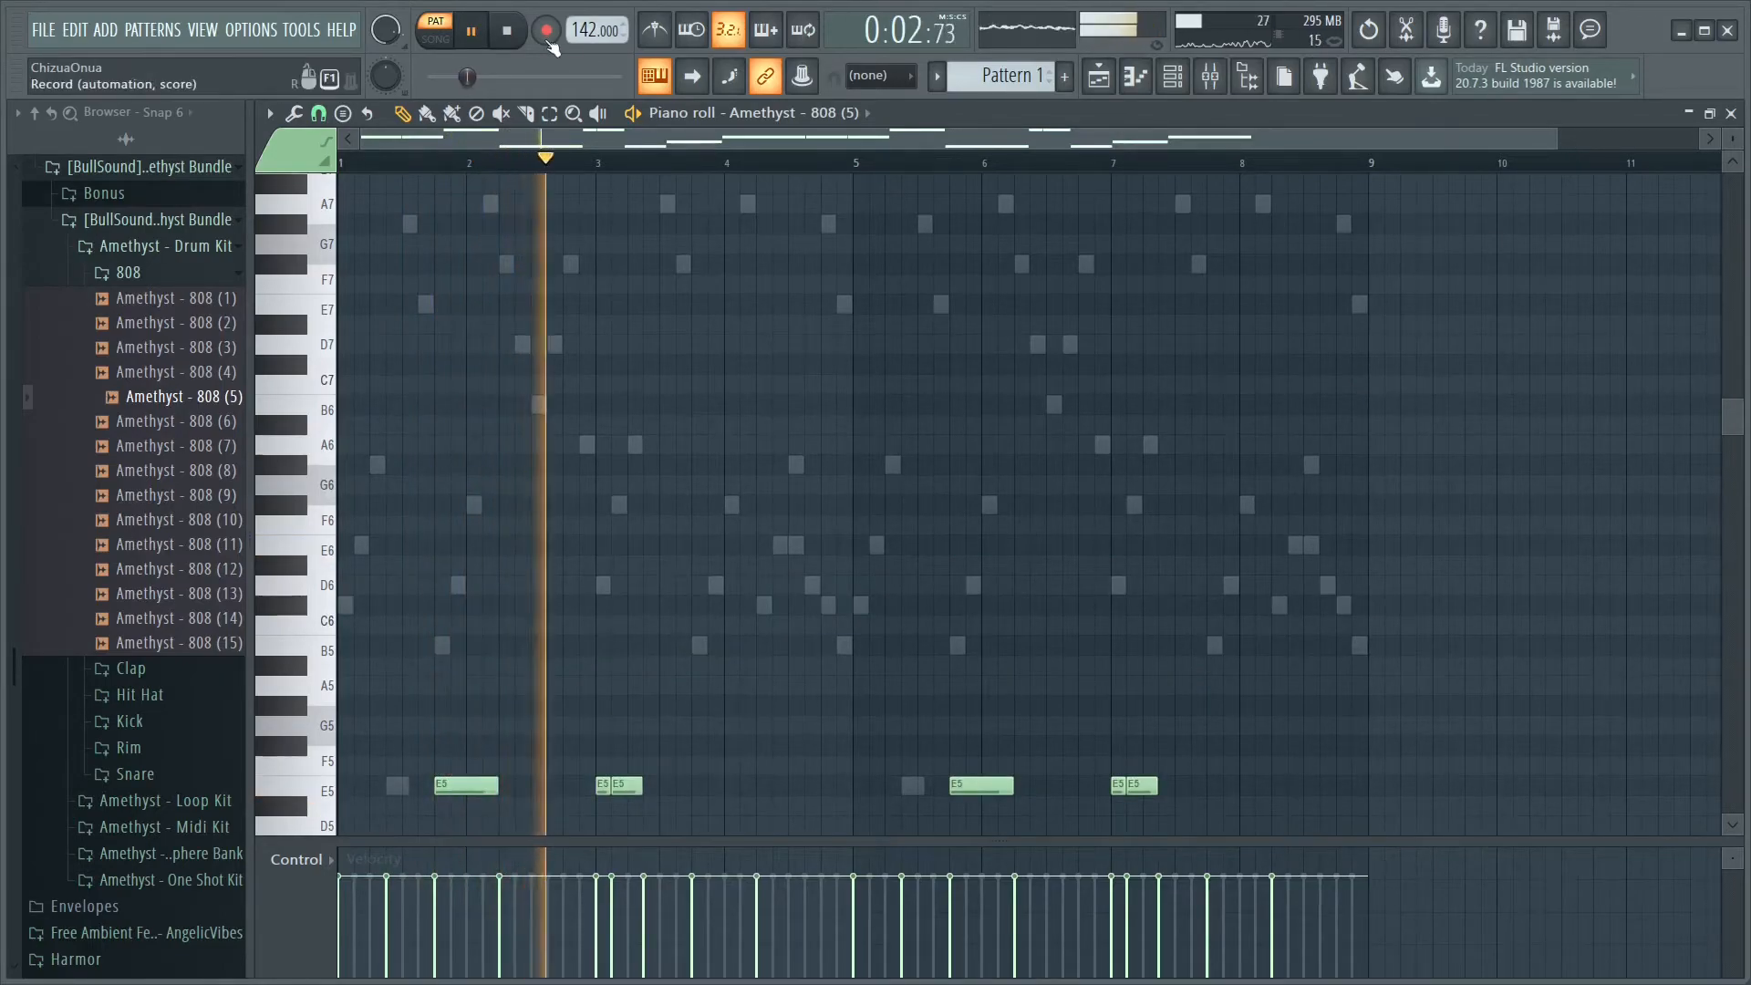
# Route the 808 to mixer track 11 with Fruity Blood Overdrive and set its pre amp to about 0.23
pyautogui.press('space')
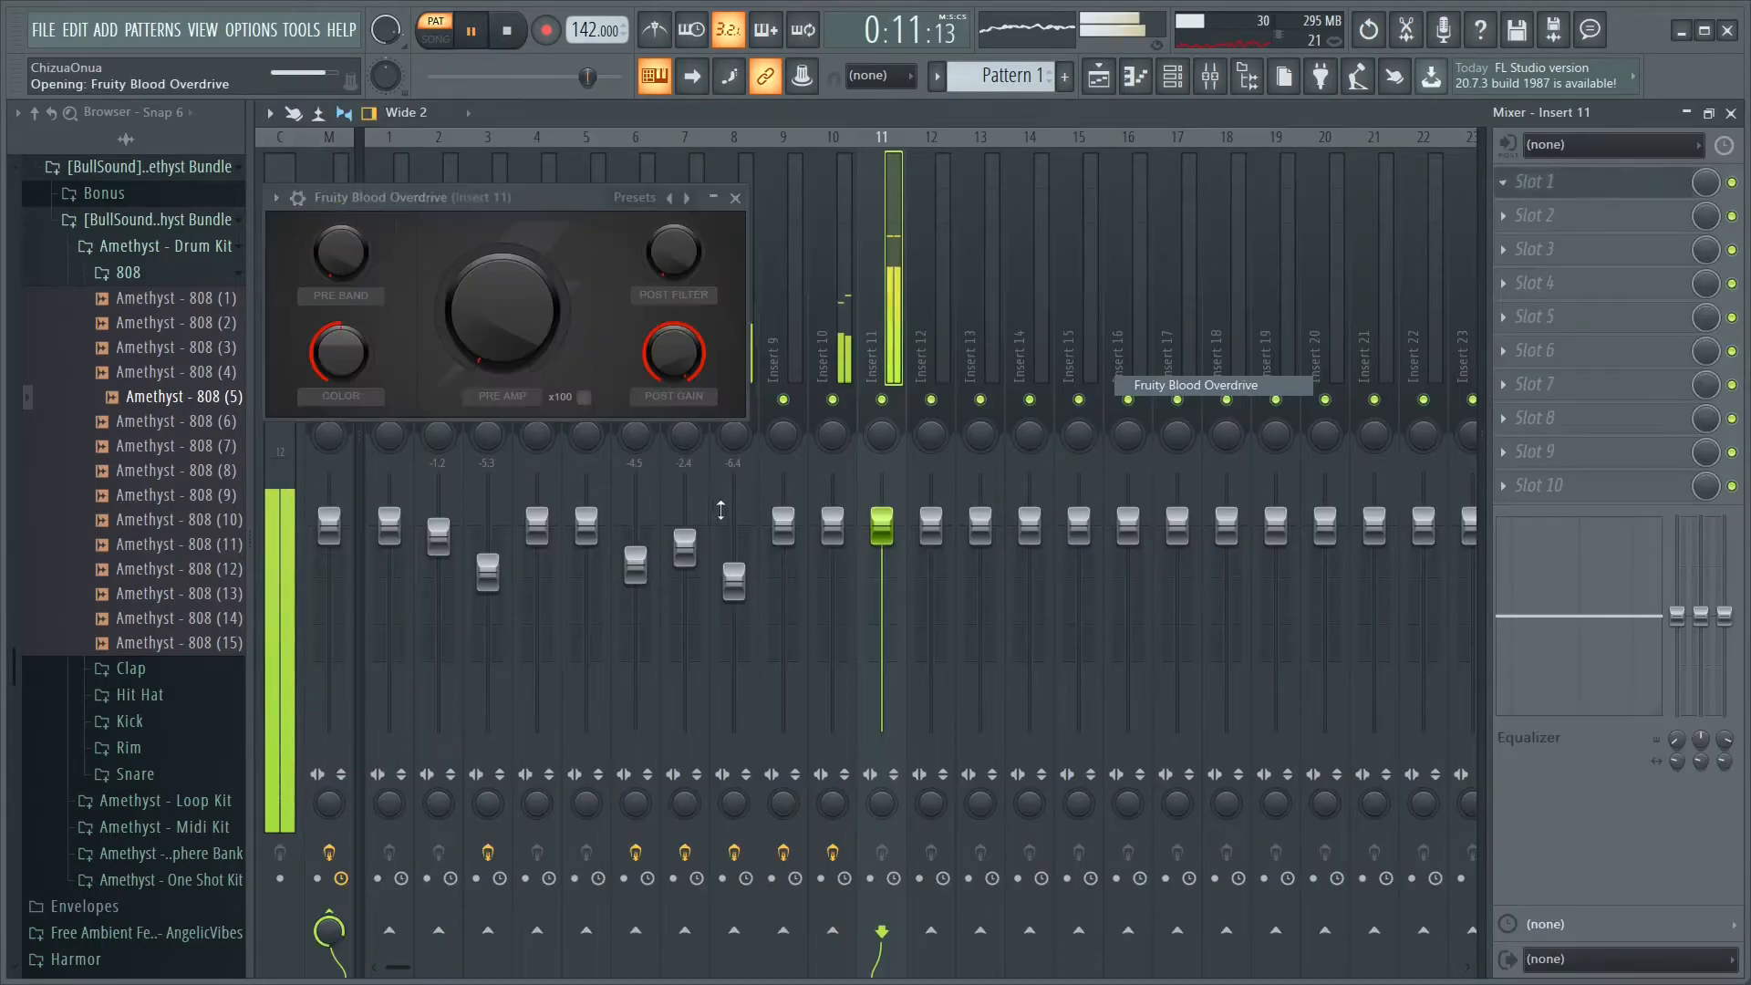
pyautogui.moveTo(465, 375); pyautogui.dragTo(473, 348)
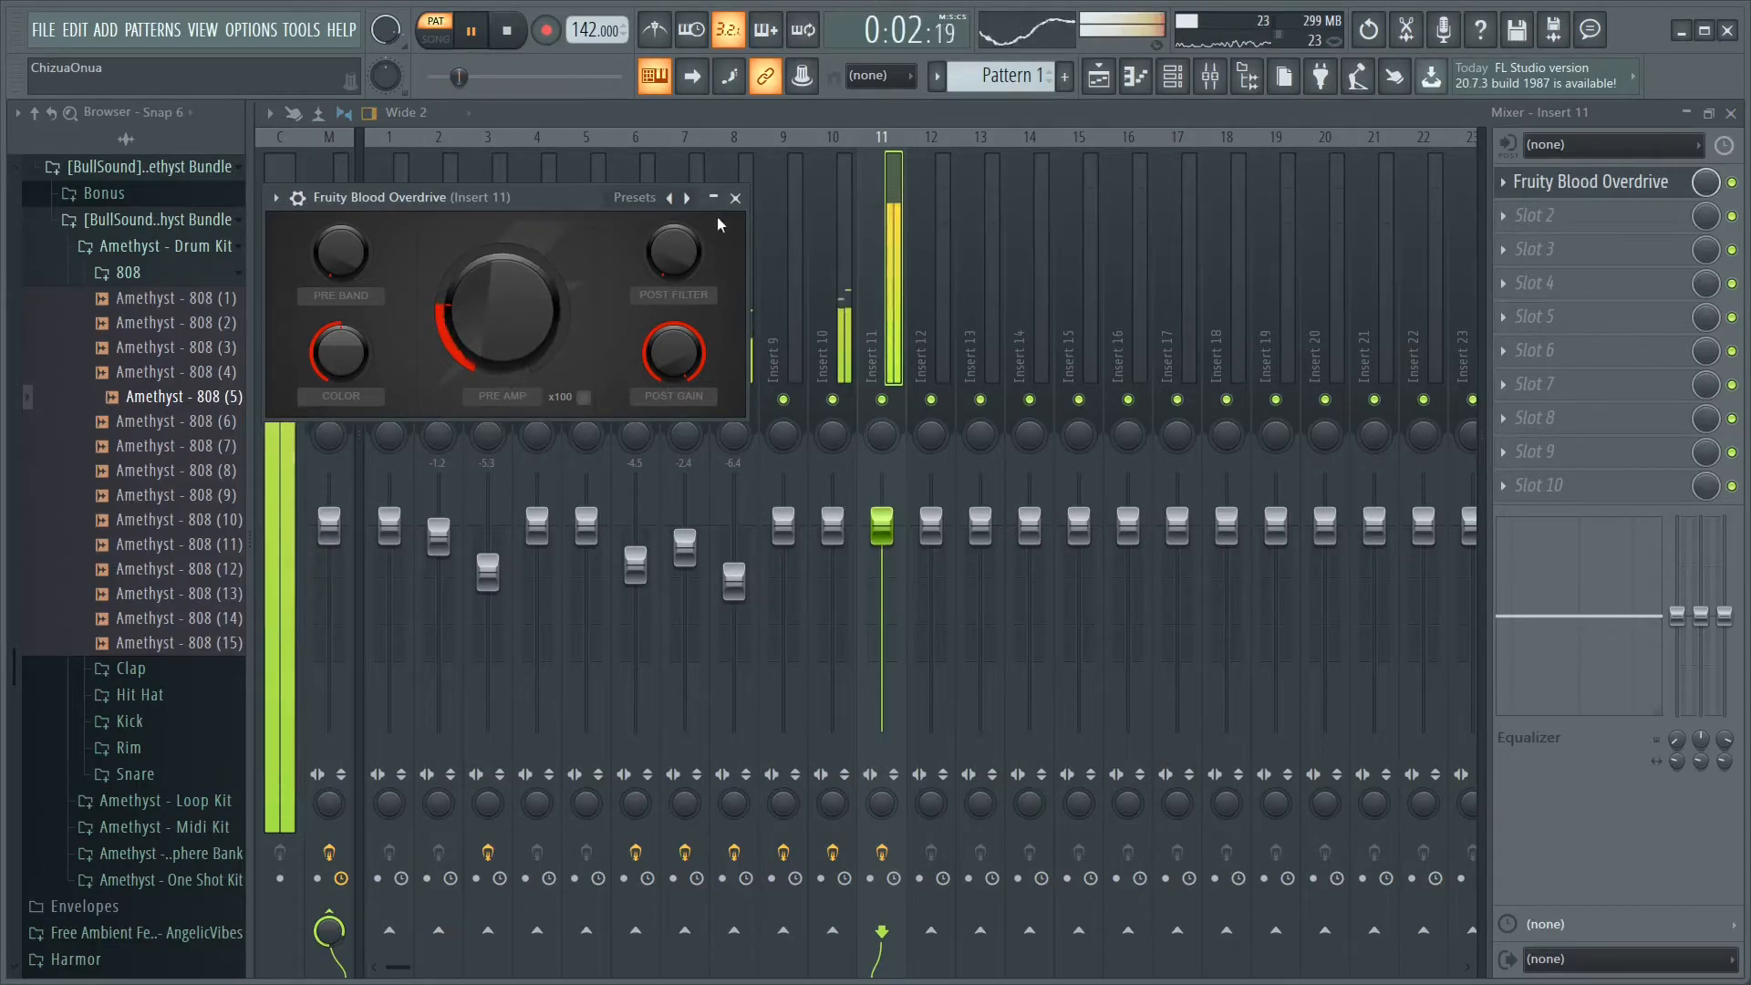
pyautogui.scroll(-1, 576, 303)
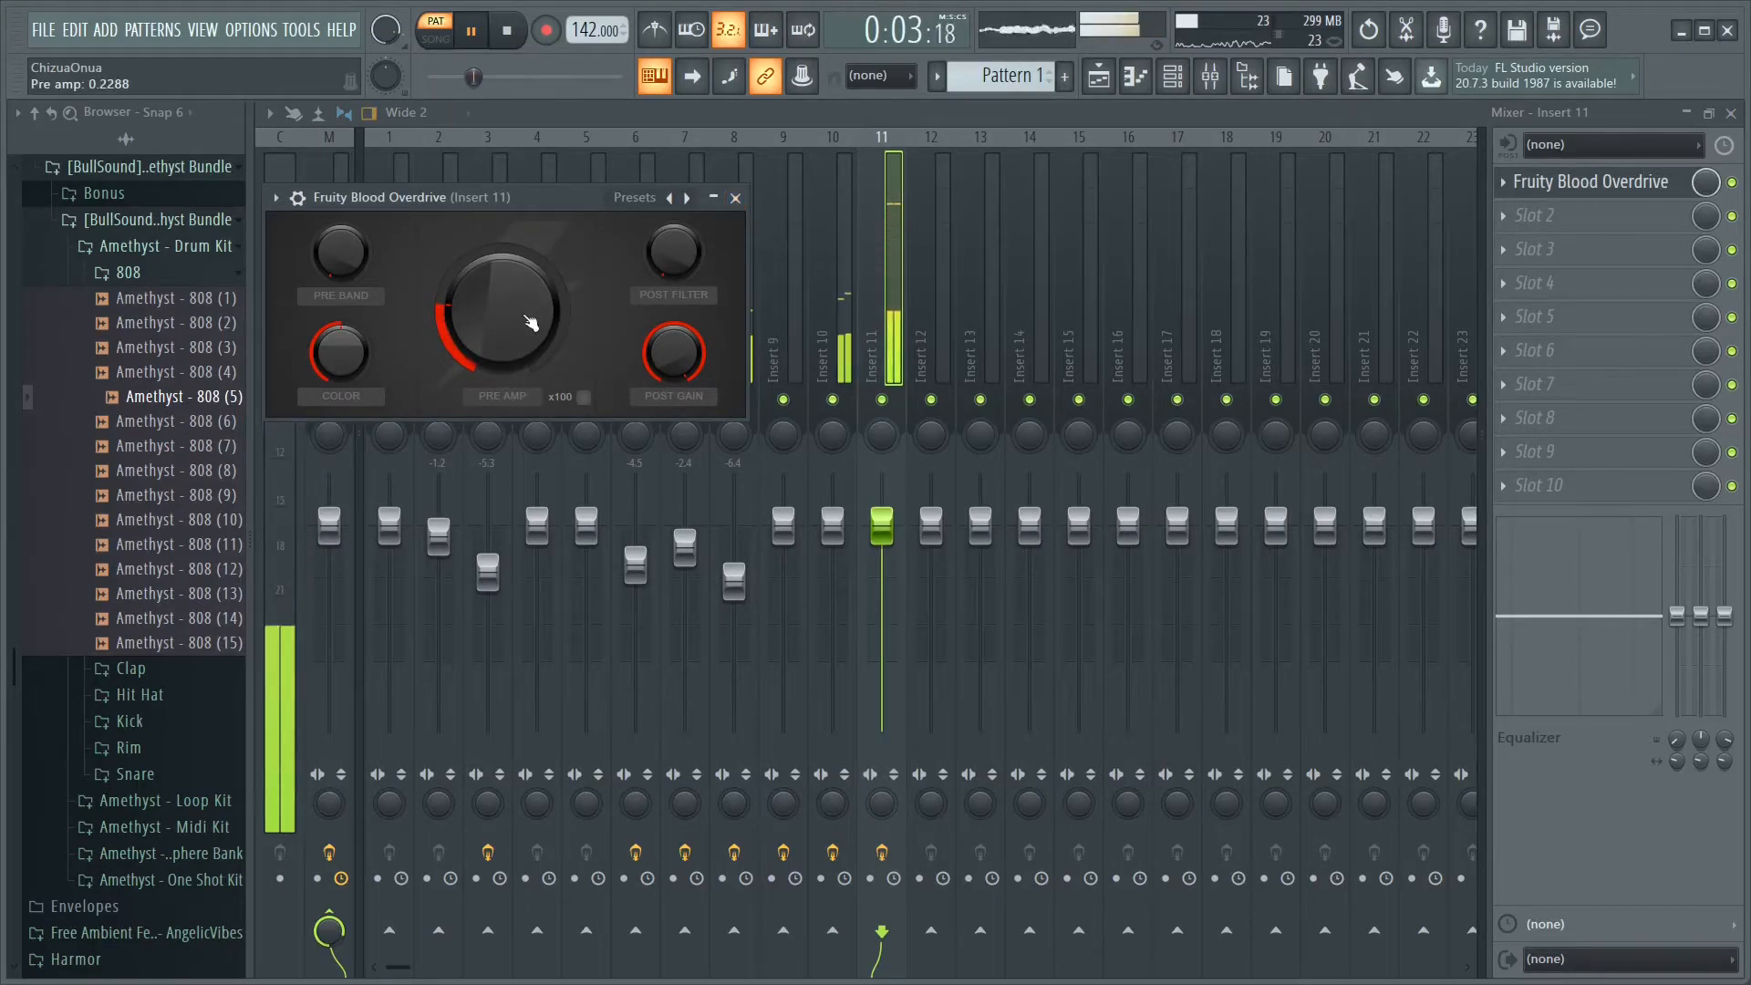
pyautogui.press('space')
pyautogui.click(735, 198)
# Add D#4 rolls late in bars 2 and 6 of the hi-hat part, plus single D#4 hits in other bars
pyautogui.click(1172, 76)
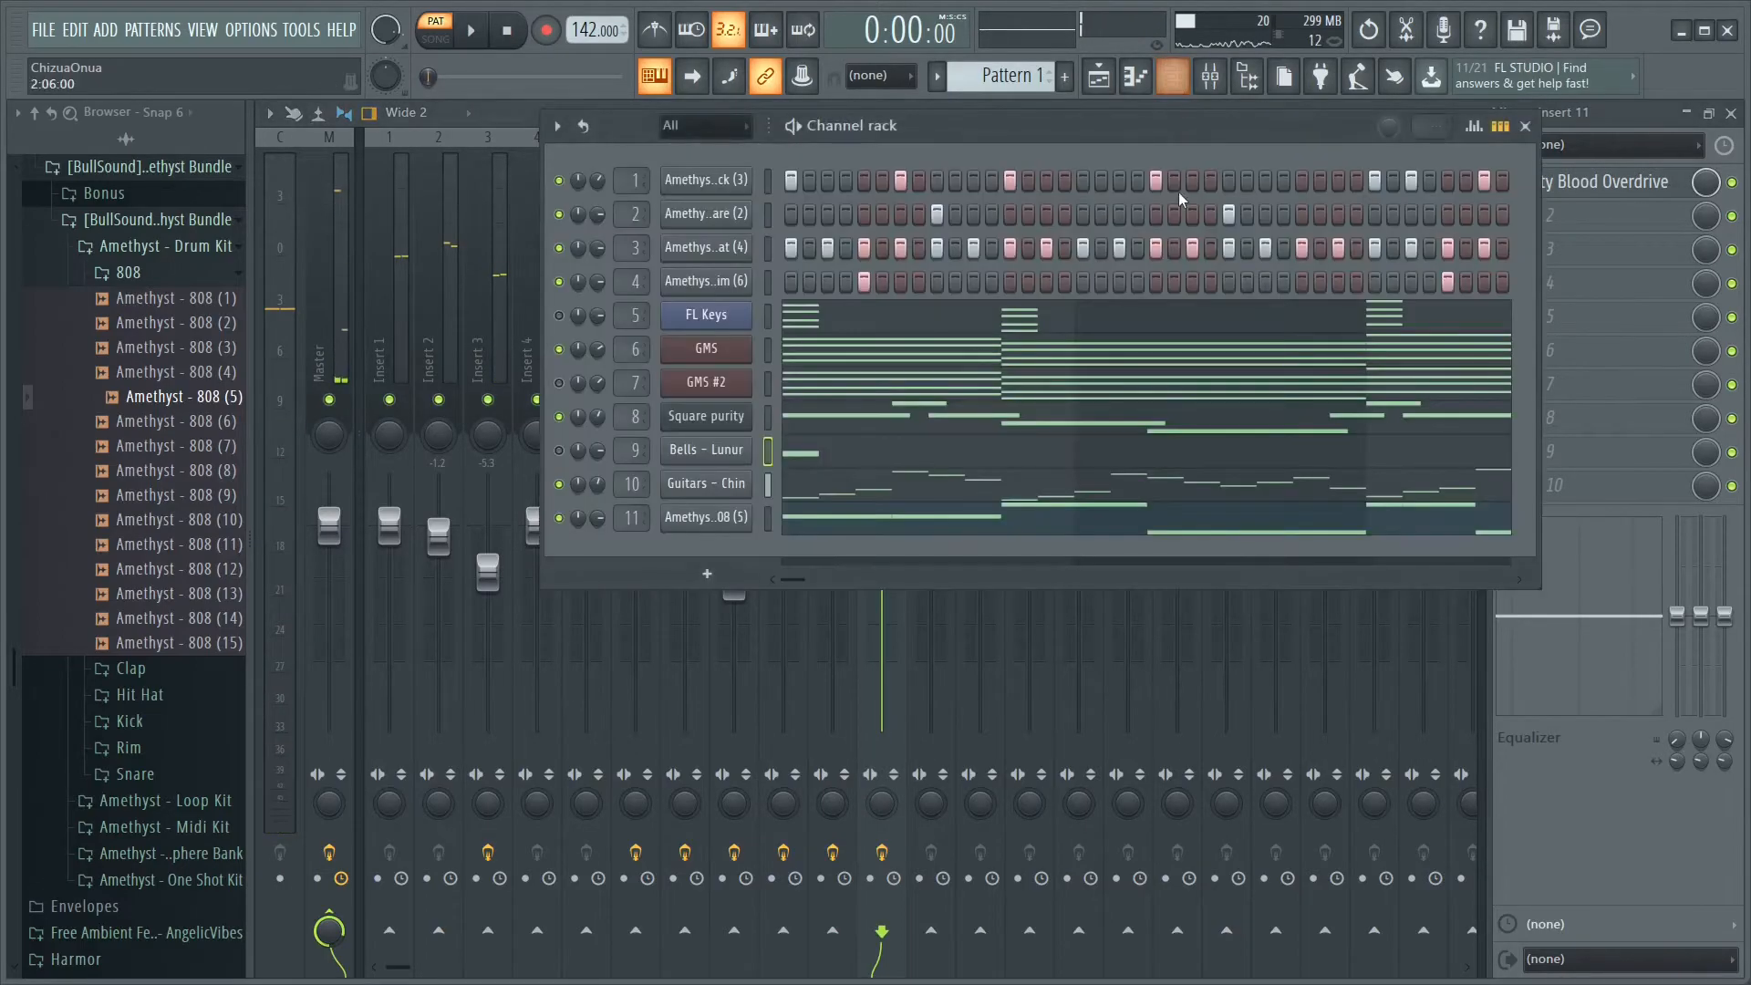
pyautogui.rightClick(720, 248)
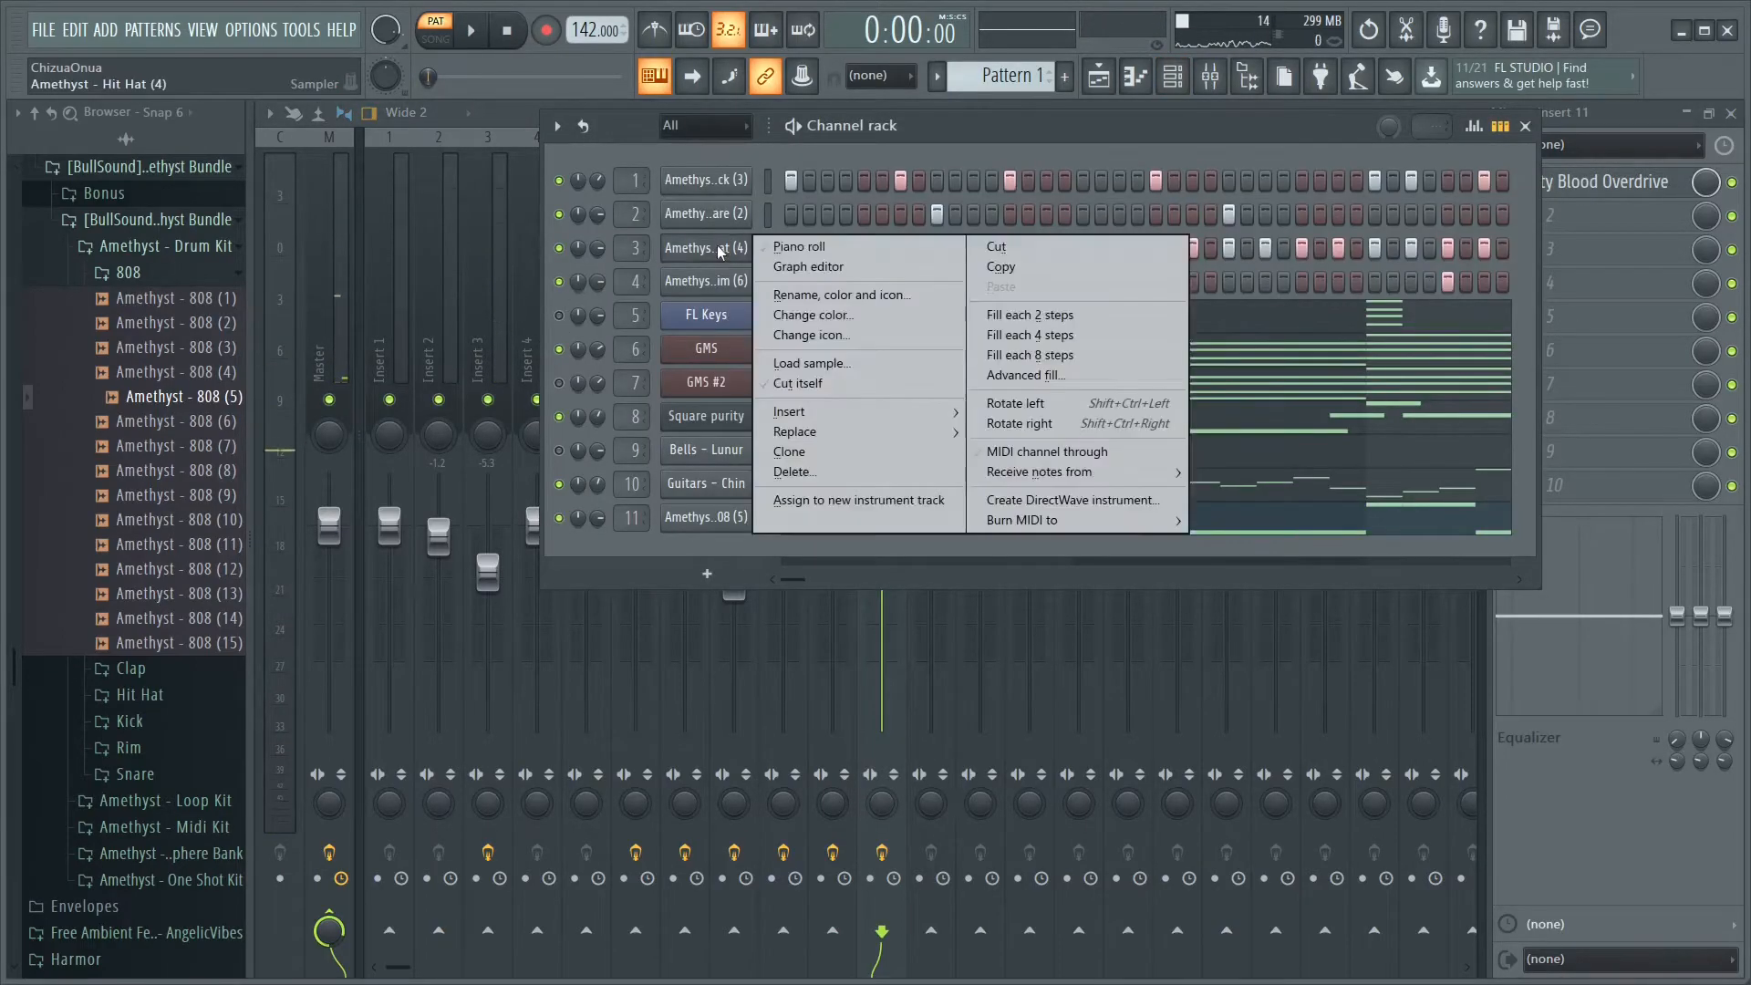
pyautogui.click(780, 247)
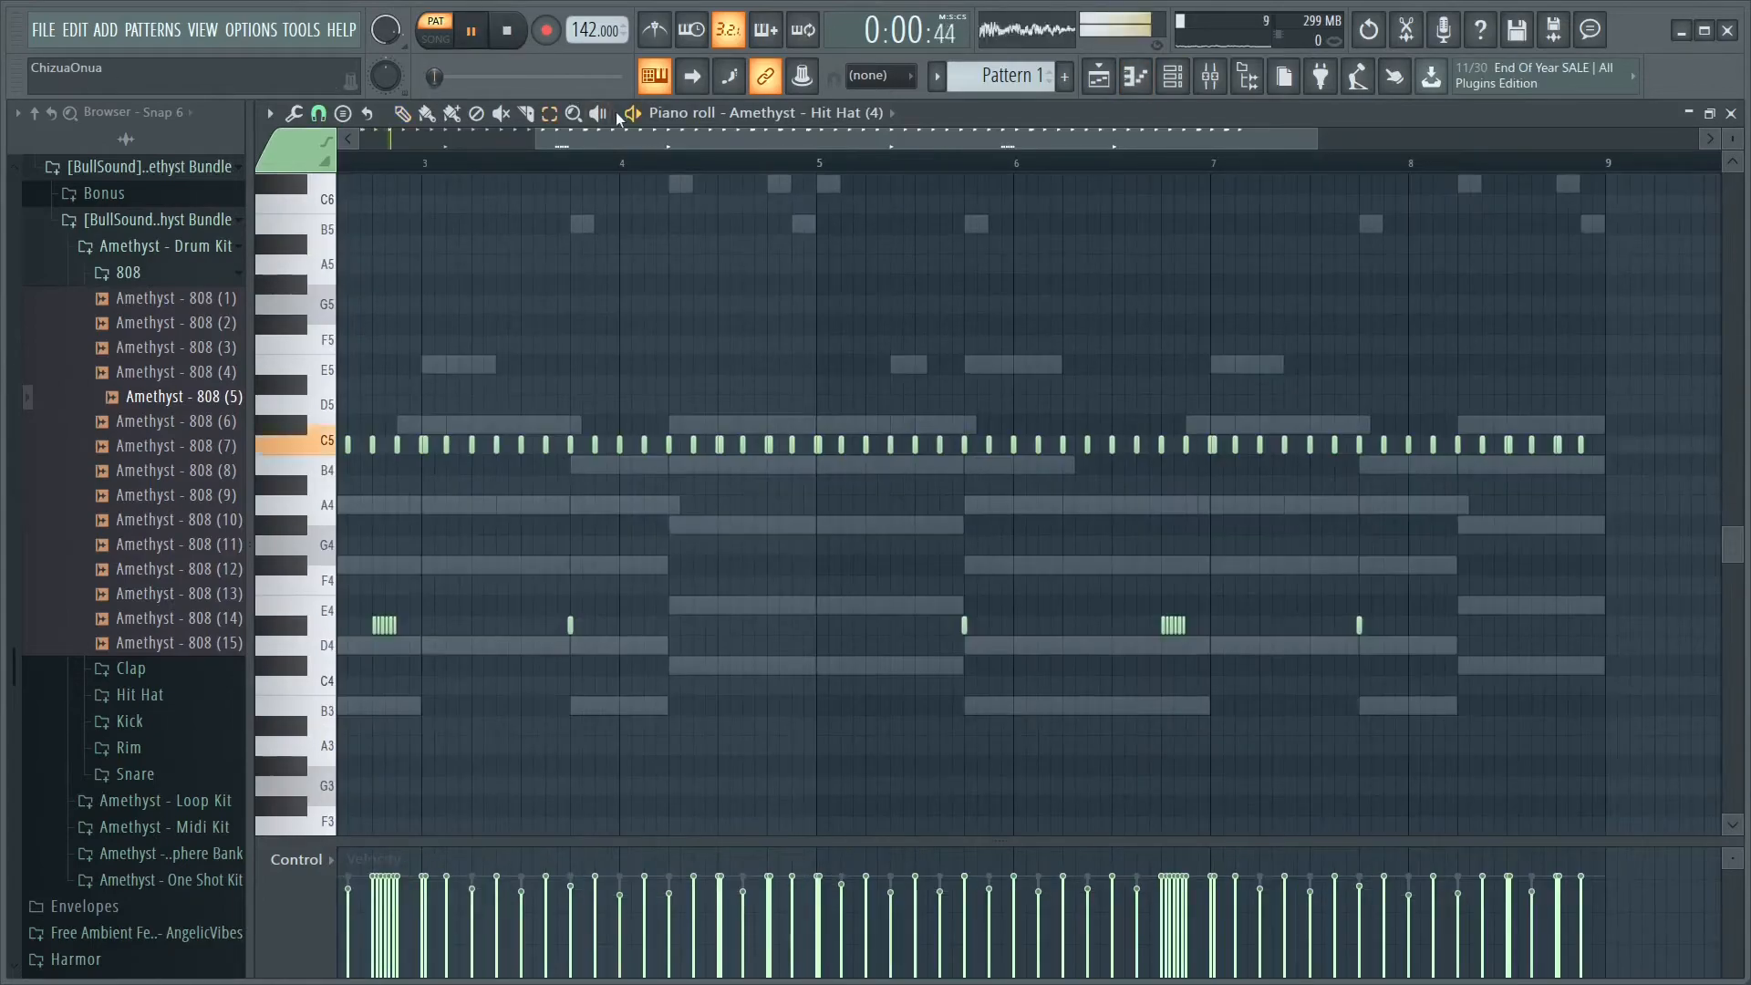
pyautogui.click(1174, 88)
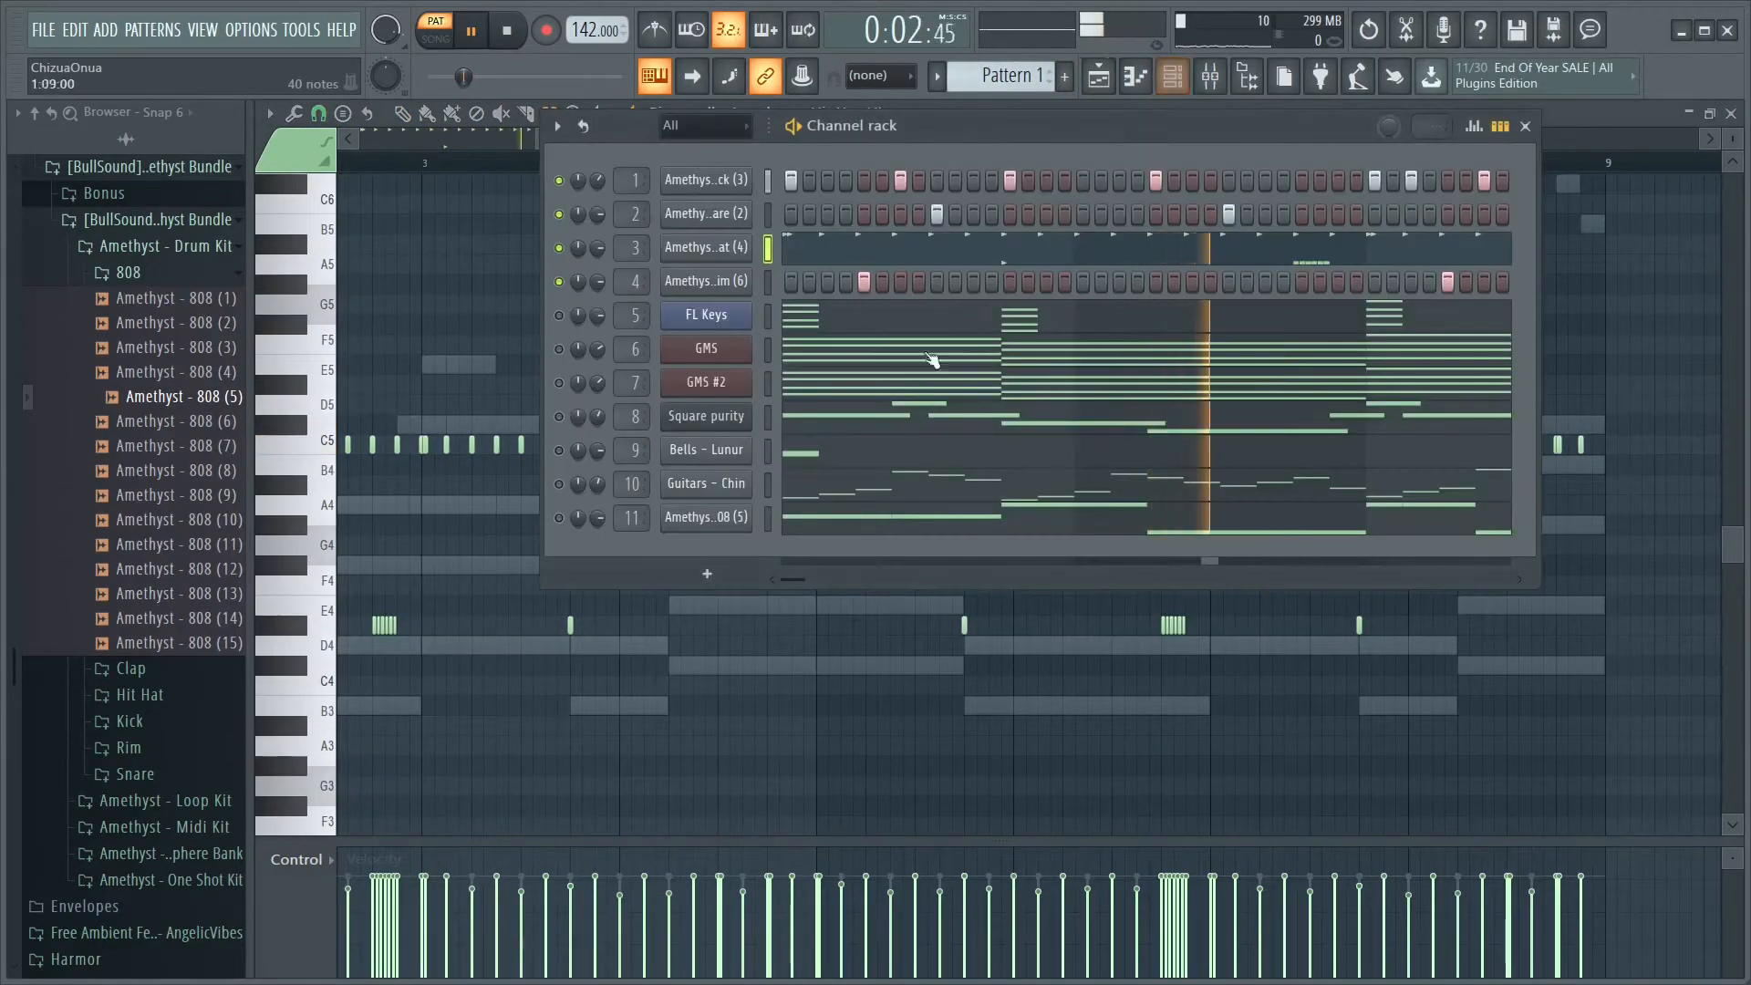
# Add HYDRA-VOX (1) from the hydra drum kit as a new channel, with a hit on step 1 and volume at 57%
pyautogui.click(219, 272)
pyautogui.scroll(5, 206, 288)
pyautogui.press('space')
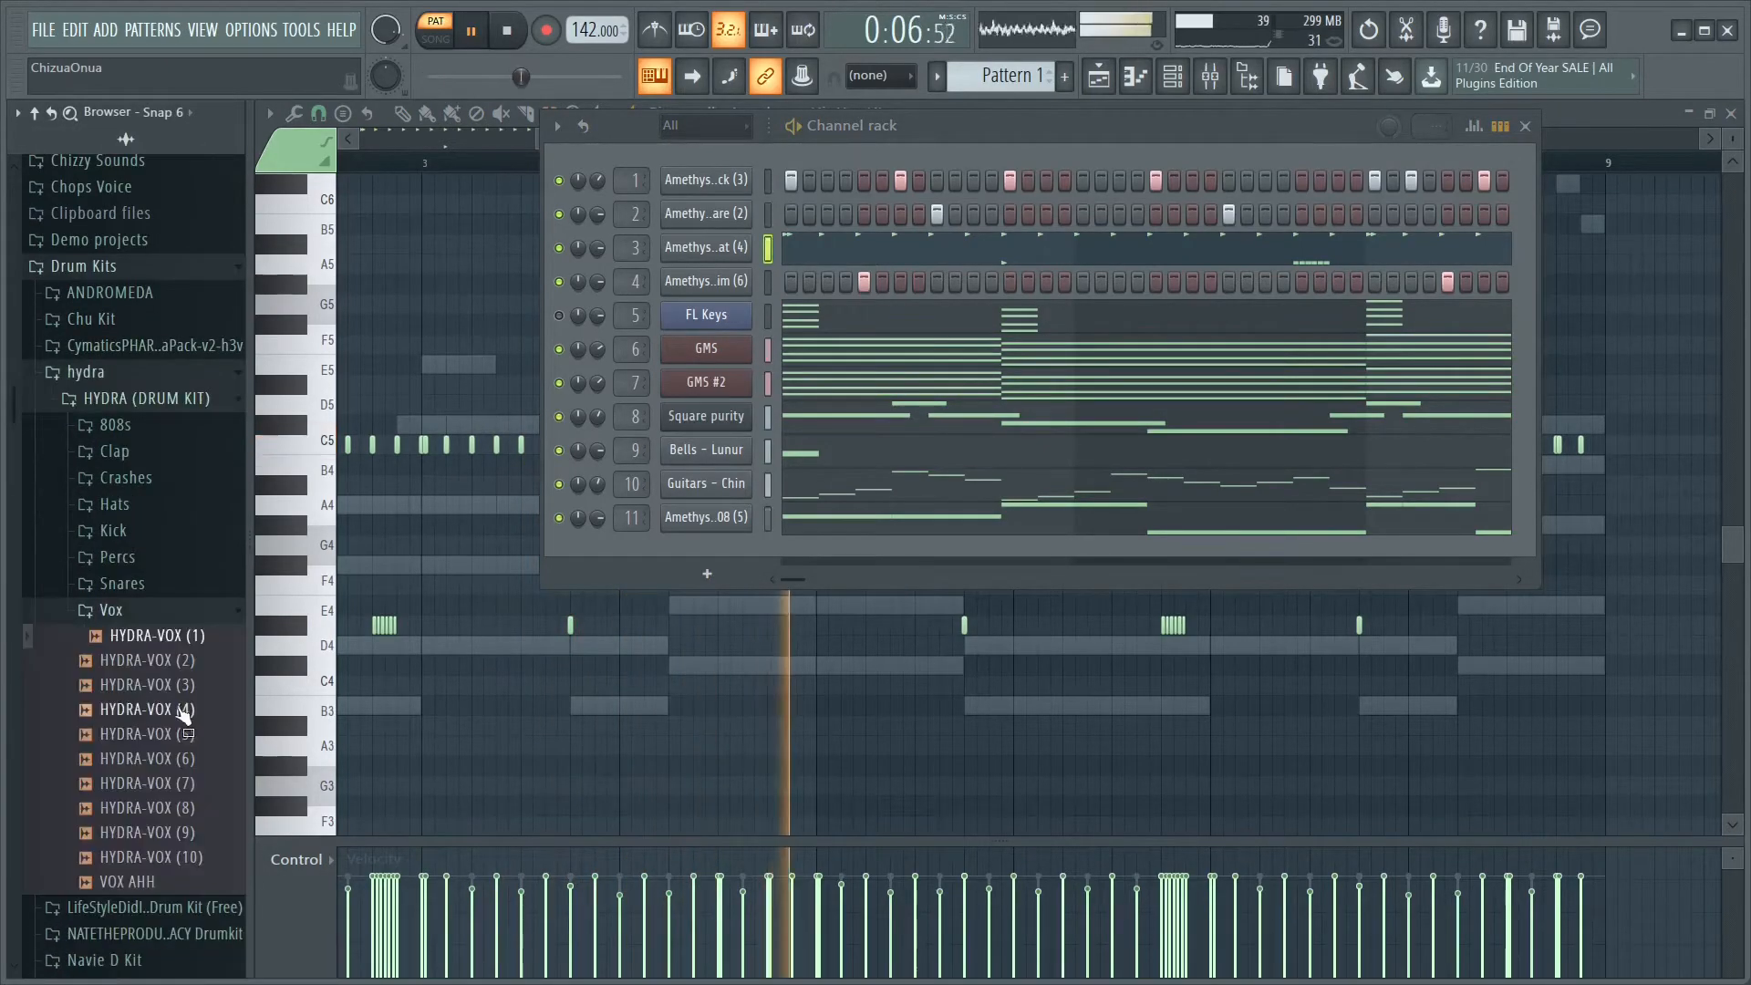
pyautogui.moveTo(173, 638); pyautogui.dragTo(757, 554)
pyautogui.click(791, 553)
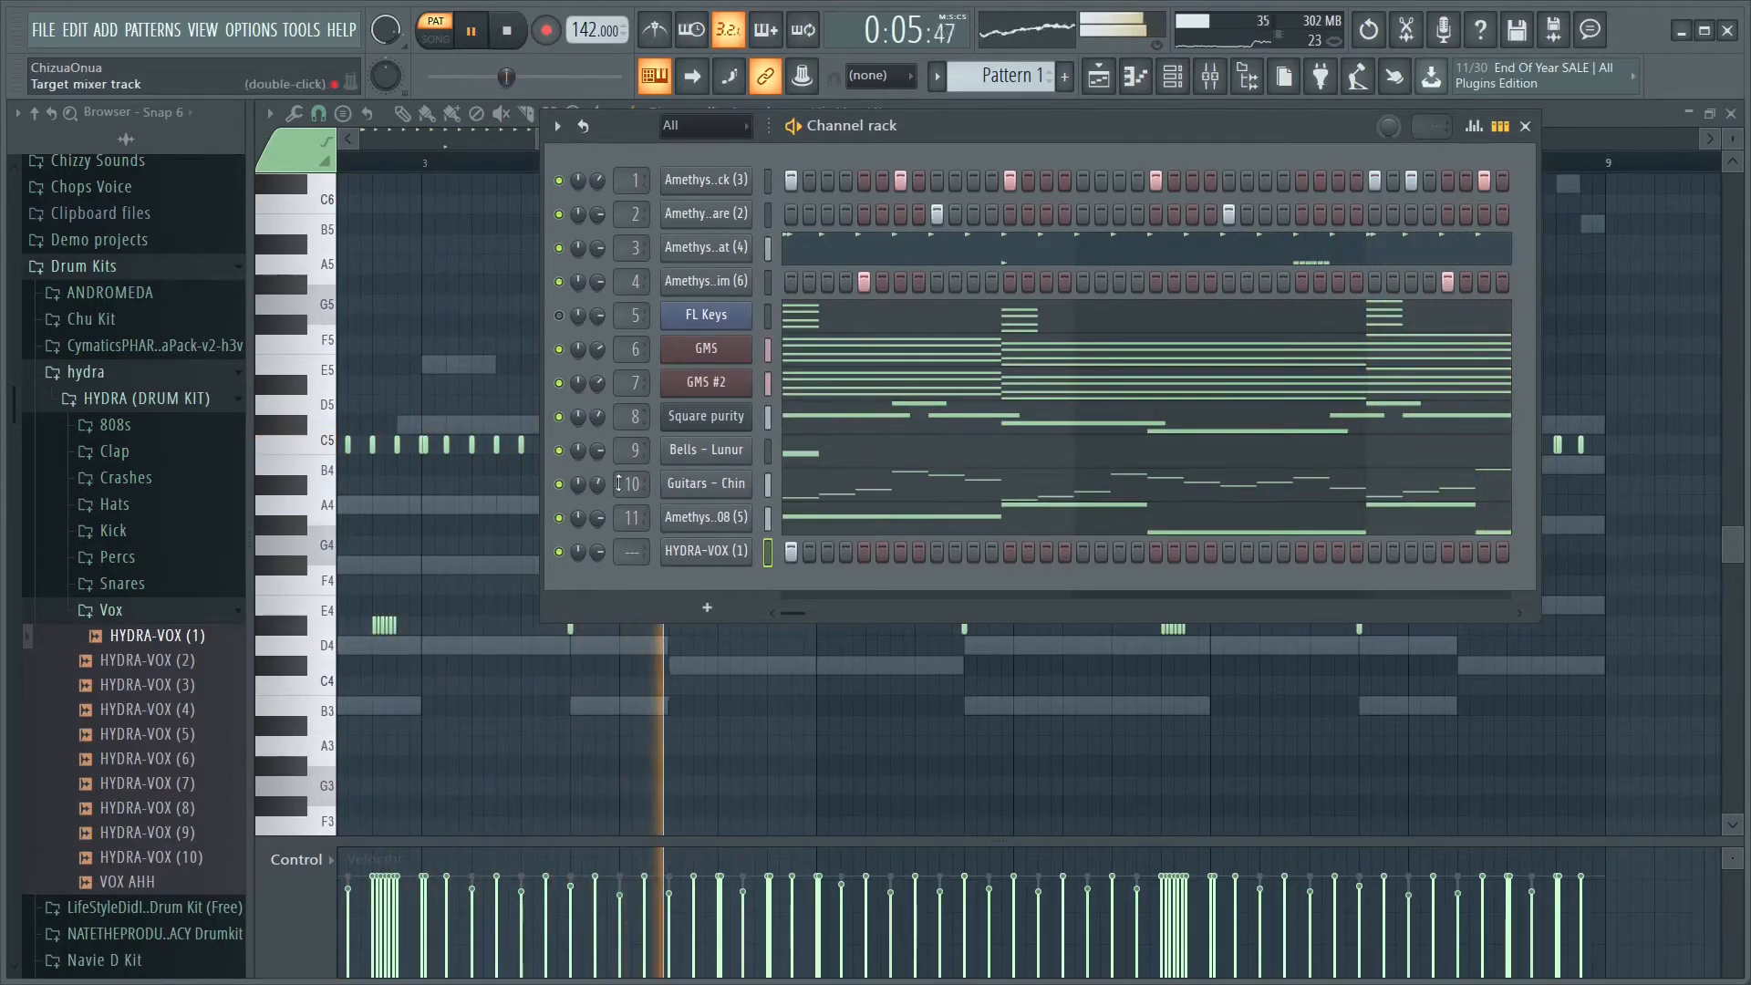
pyautogui.moveTo(598, 552); pyautogui.dragTo(597, 572)
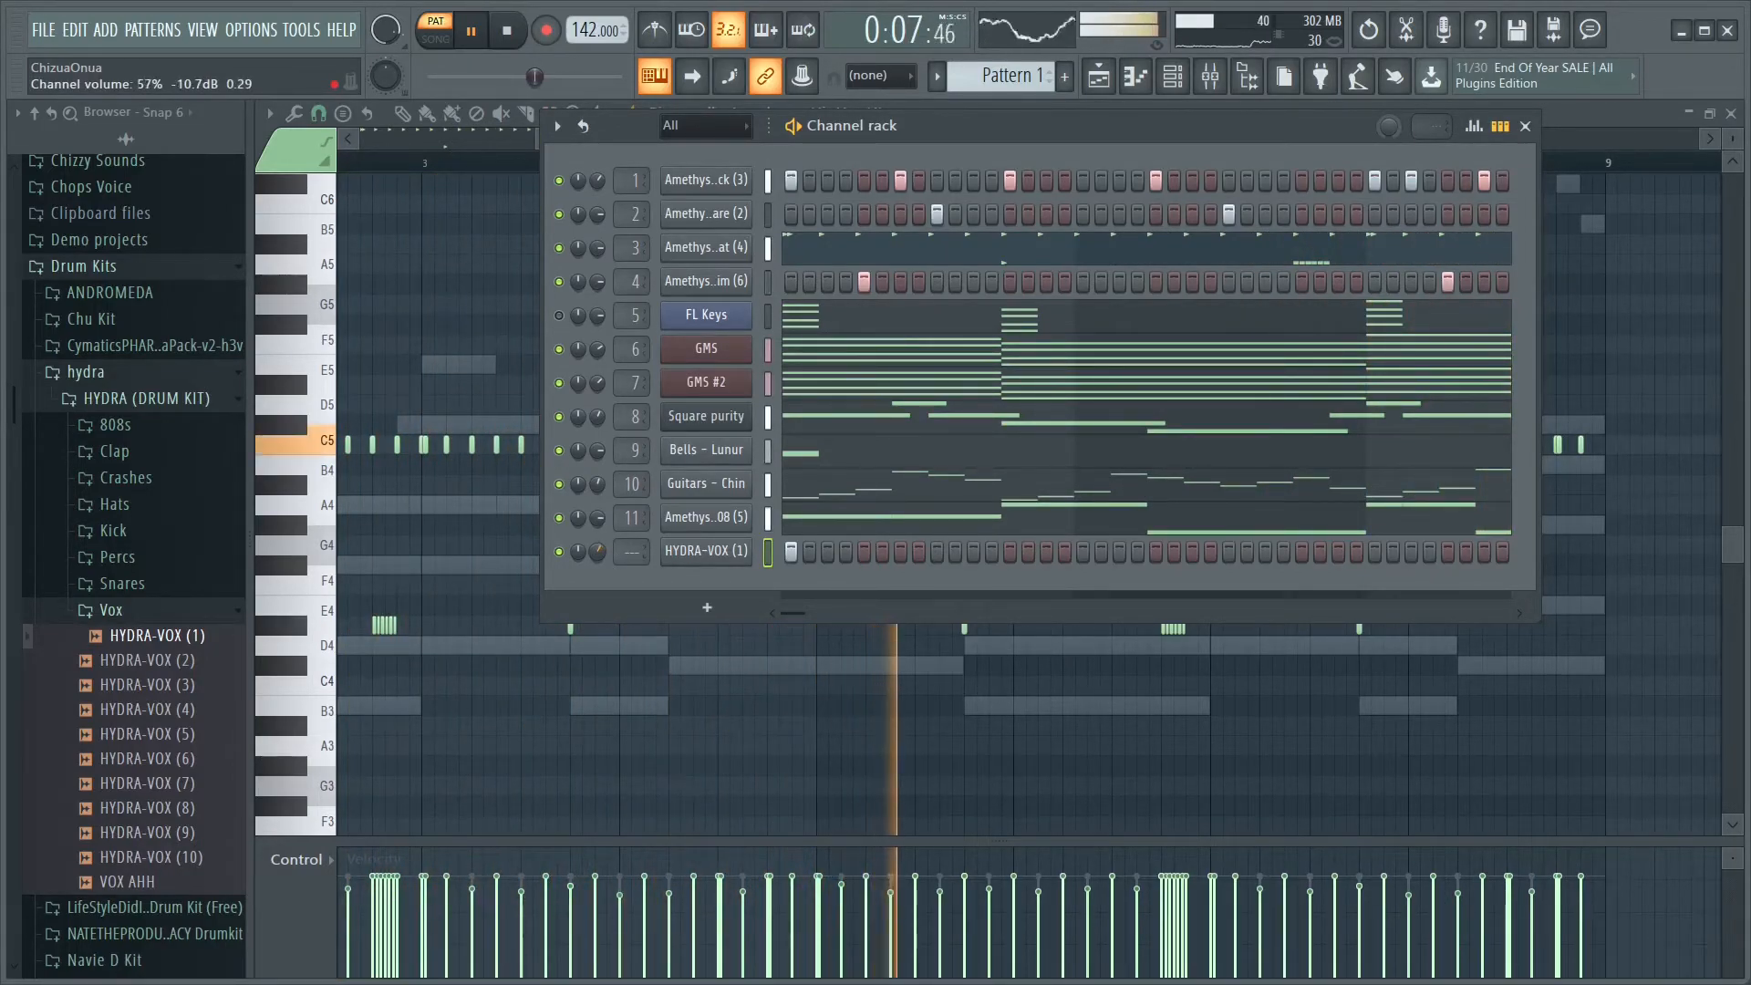
# Solo the Amethyst - 808 (5) channel, listen to it alone and stop playback
pyautogui.rightClick(559, 519)
pyautogui.click(611, 532)
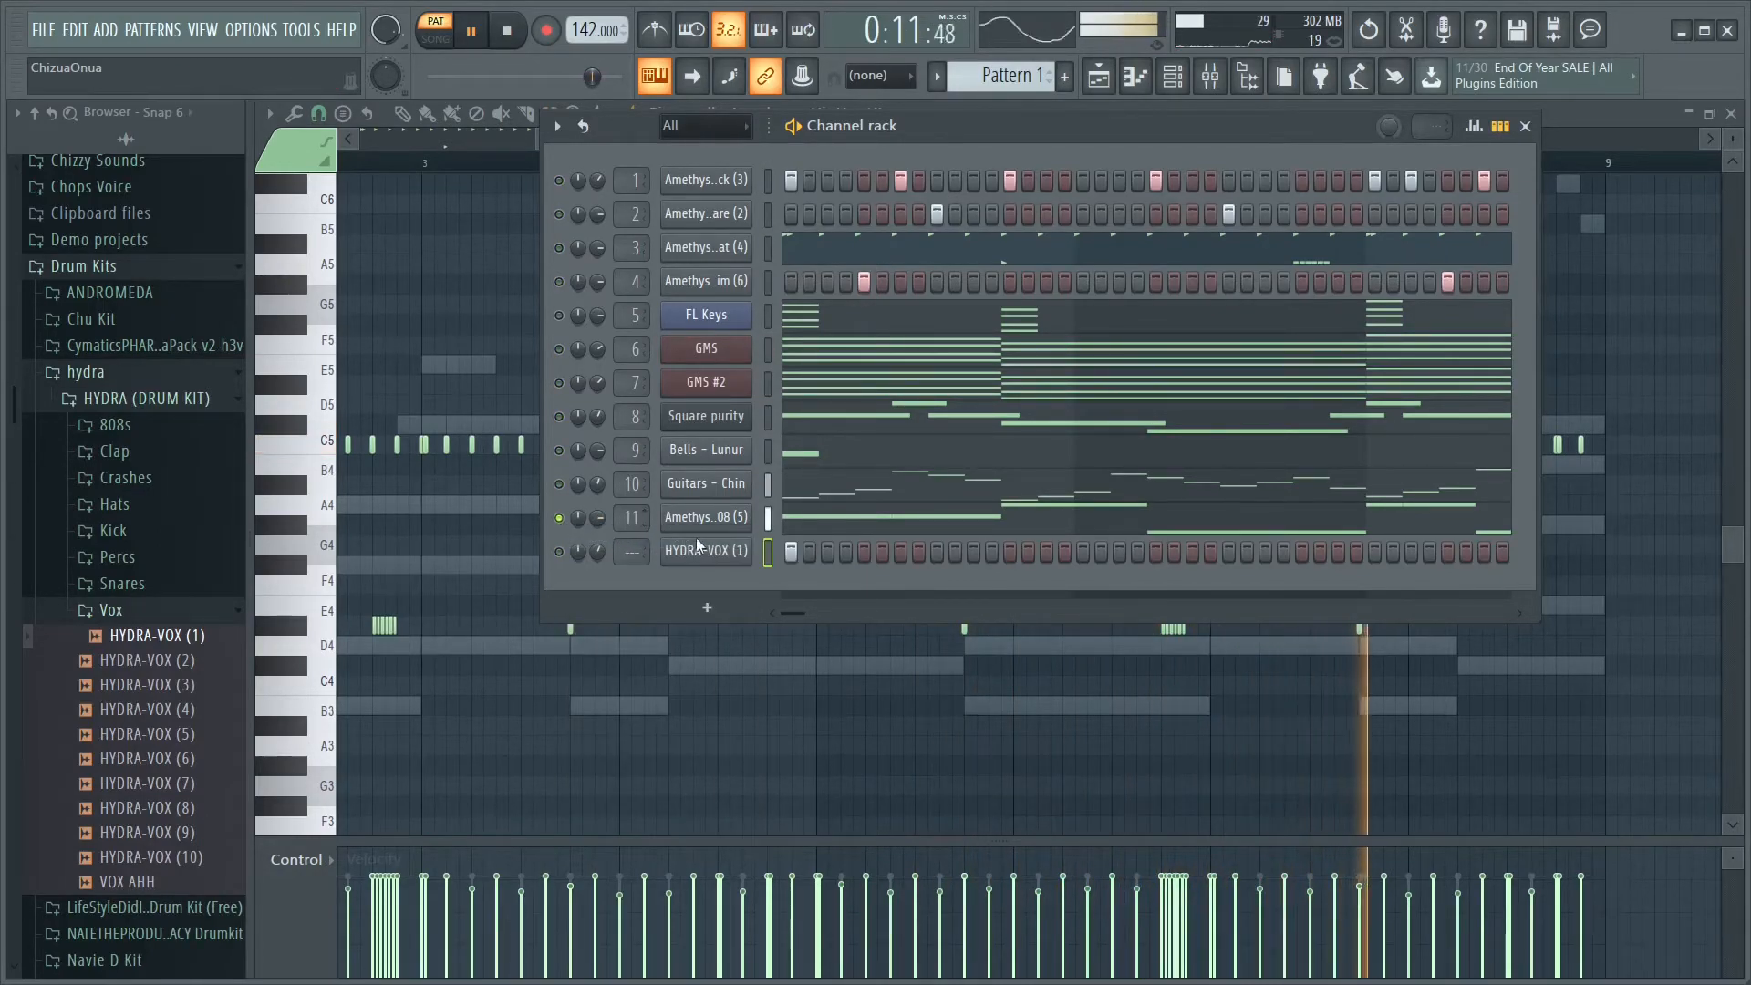
pyautogui.press('space')
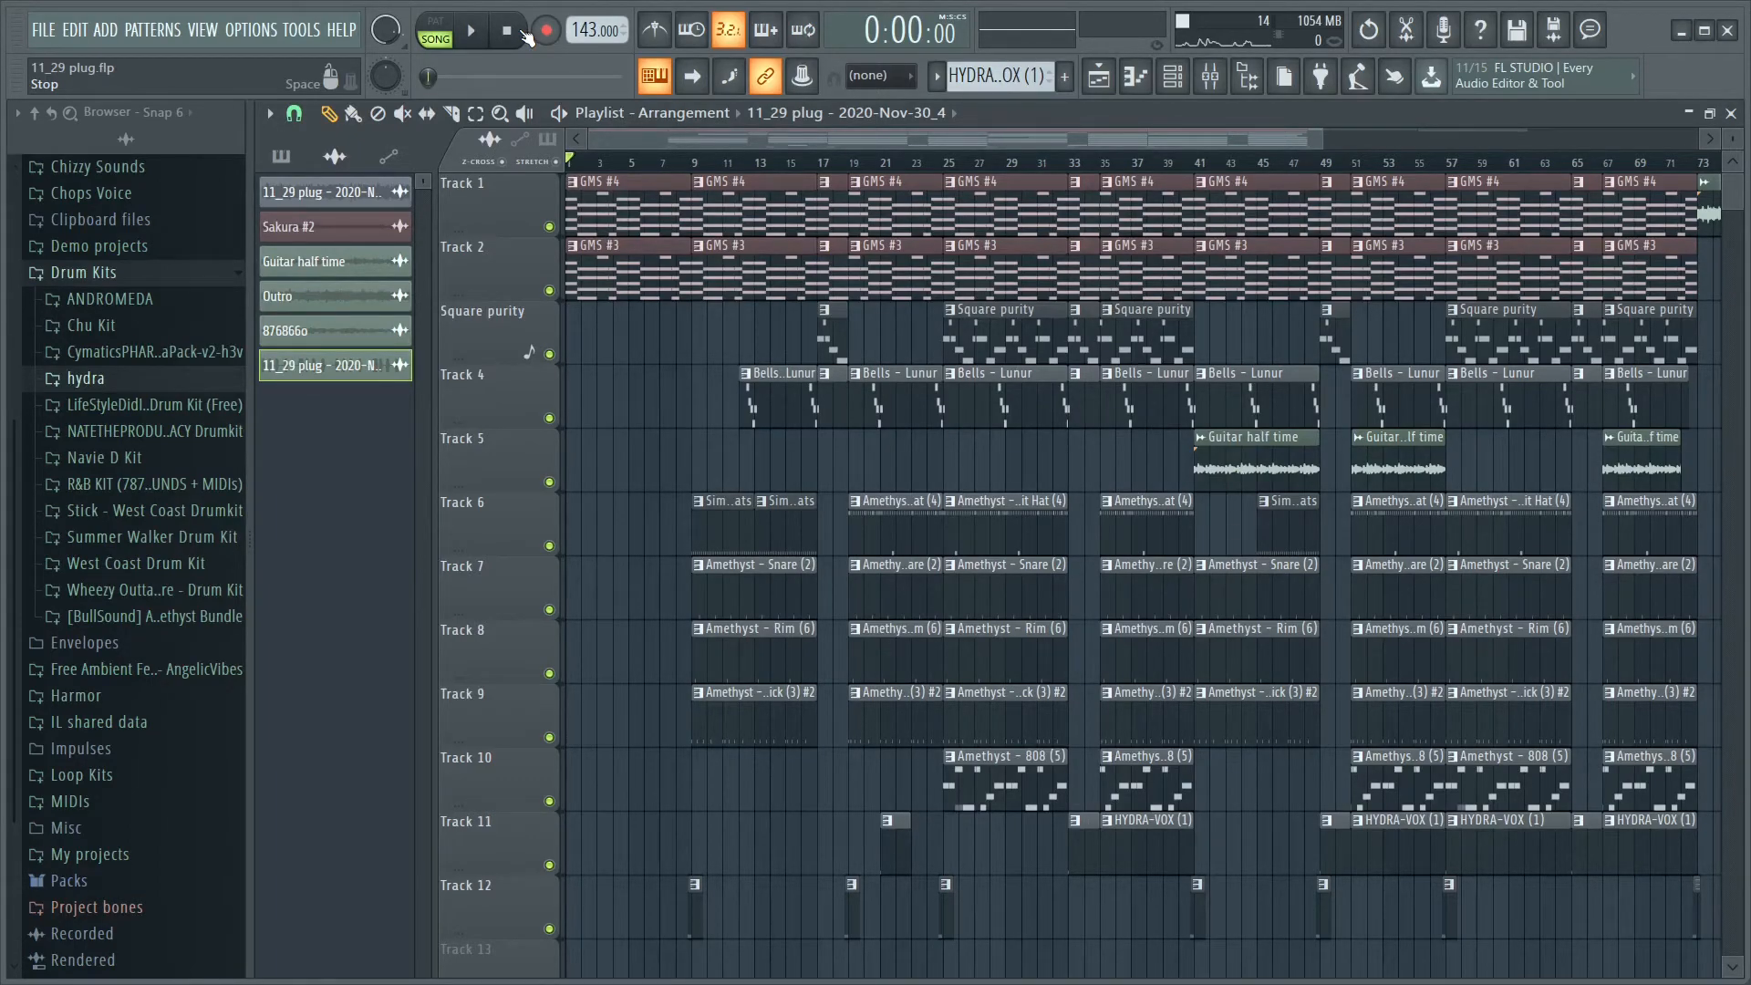
# Play the full song arrangement from the start
pyautogui.press('space')
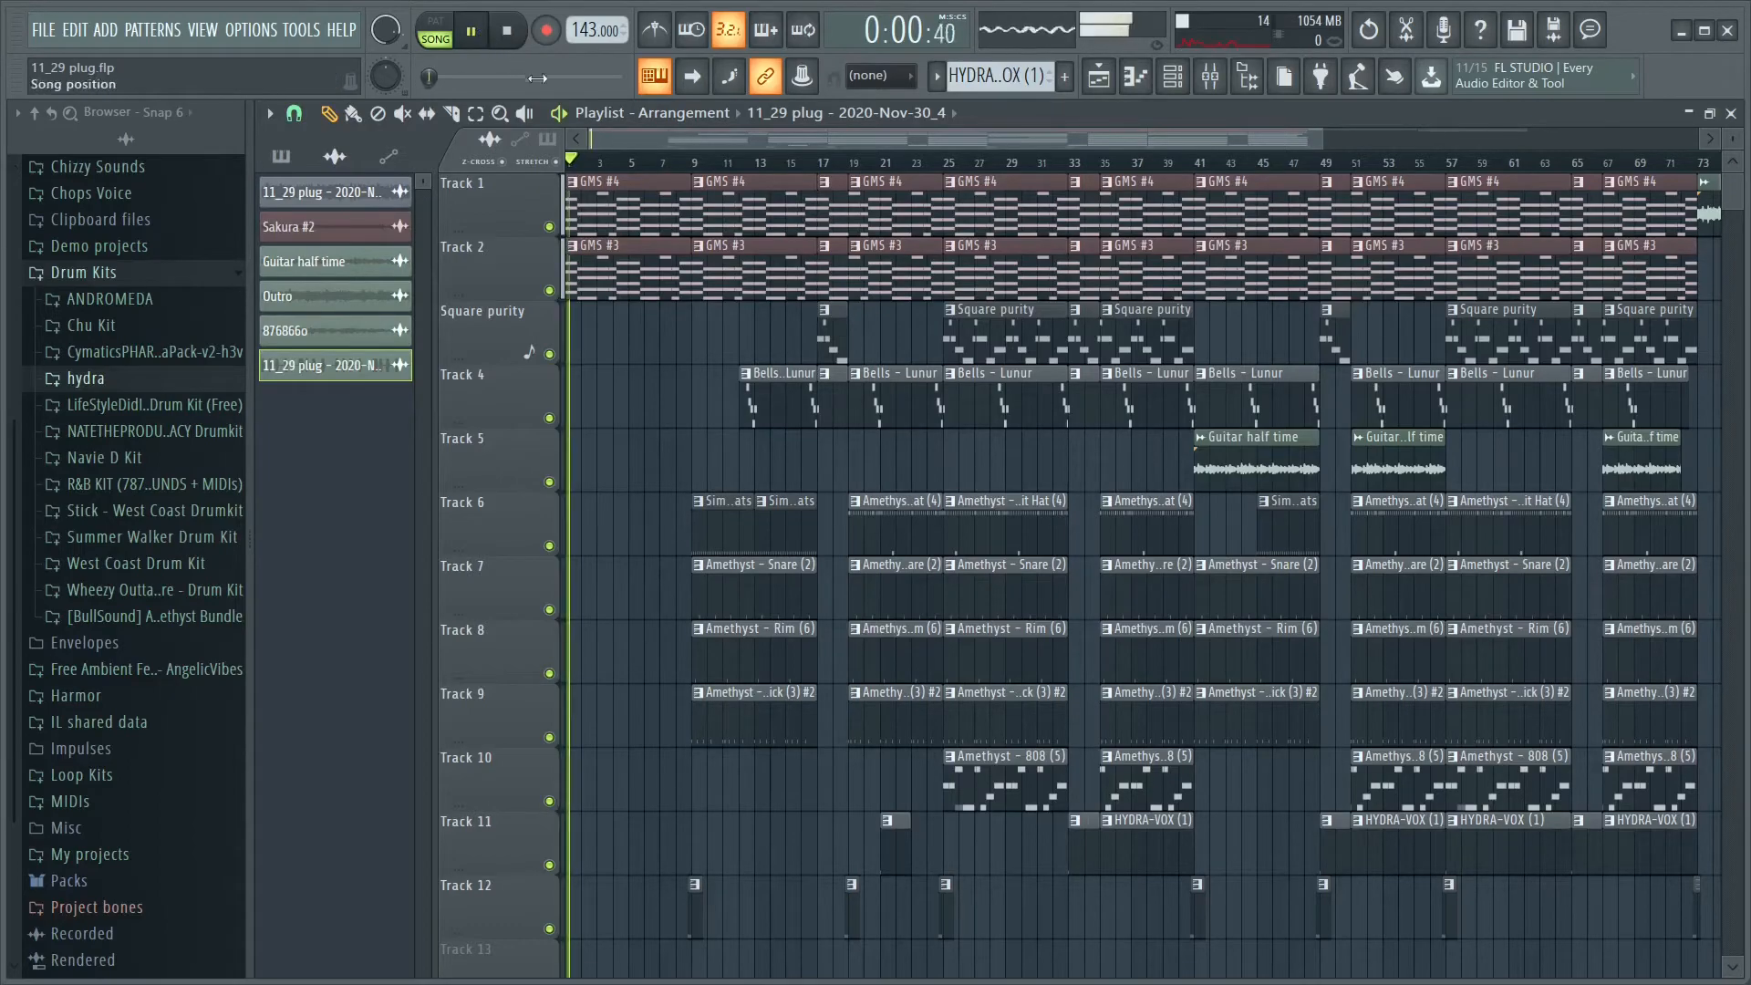